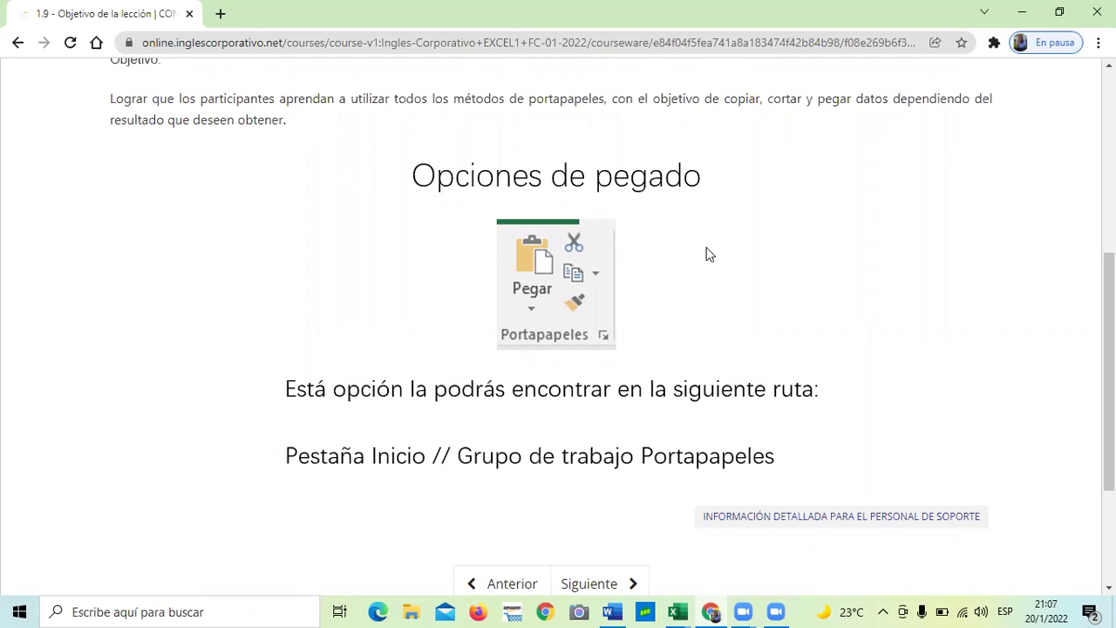
# Advance to lesson 1.10 - Portapapeles and play its video.
pyautogui.scroll(-2, 639, 408)
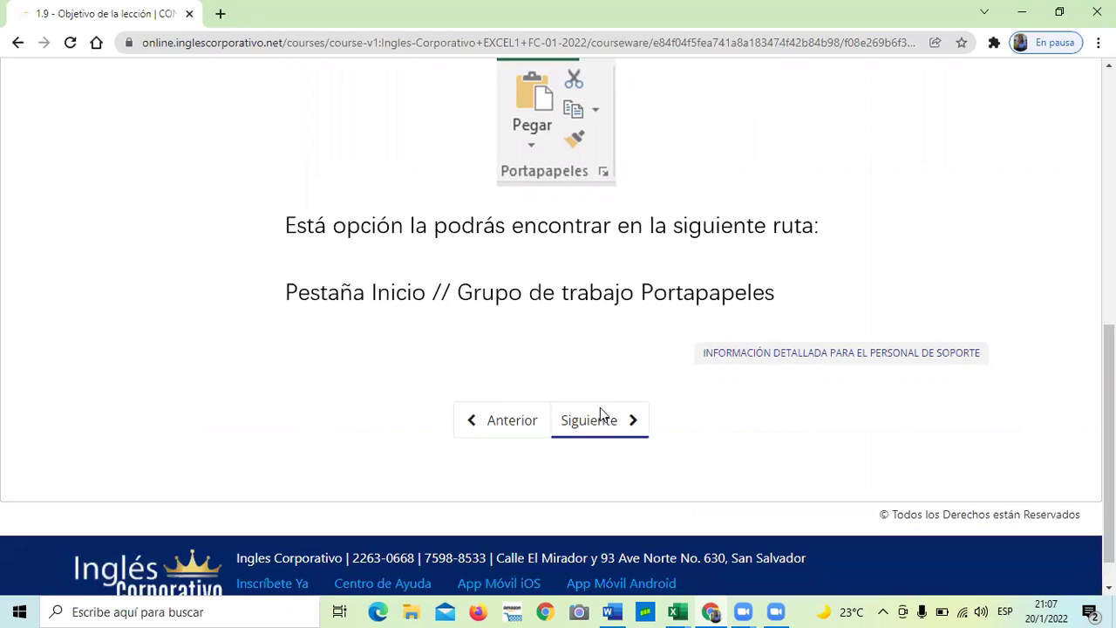
pyautogui.click(600, 414)
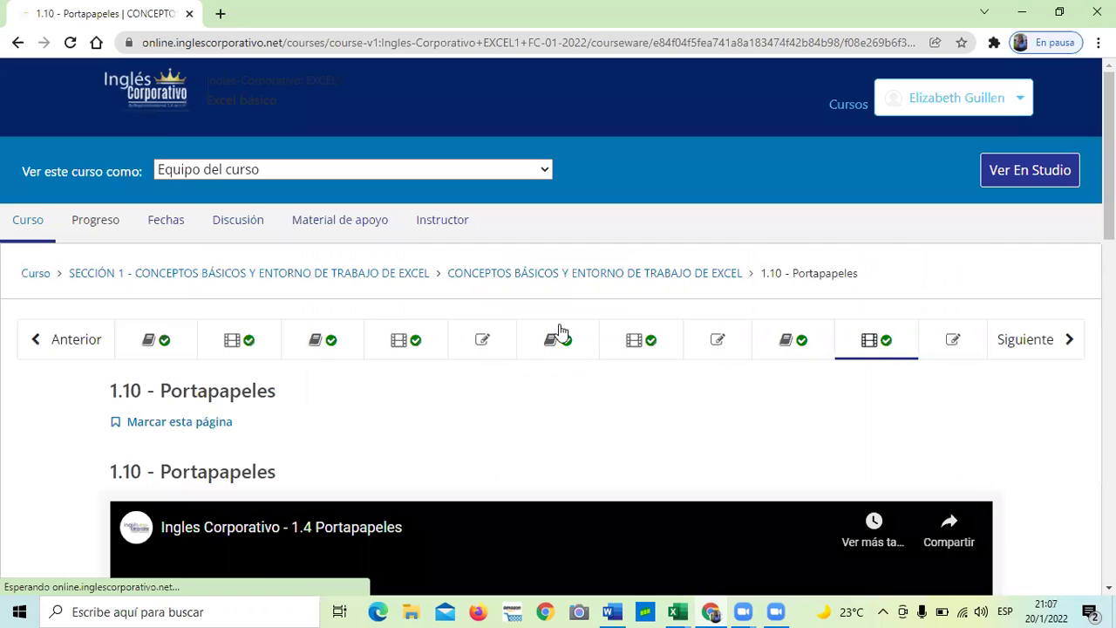
pyautogui.scroll(-1, 561, 329)
pyautogui.scroll(-1, 561, 330)
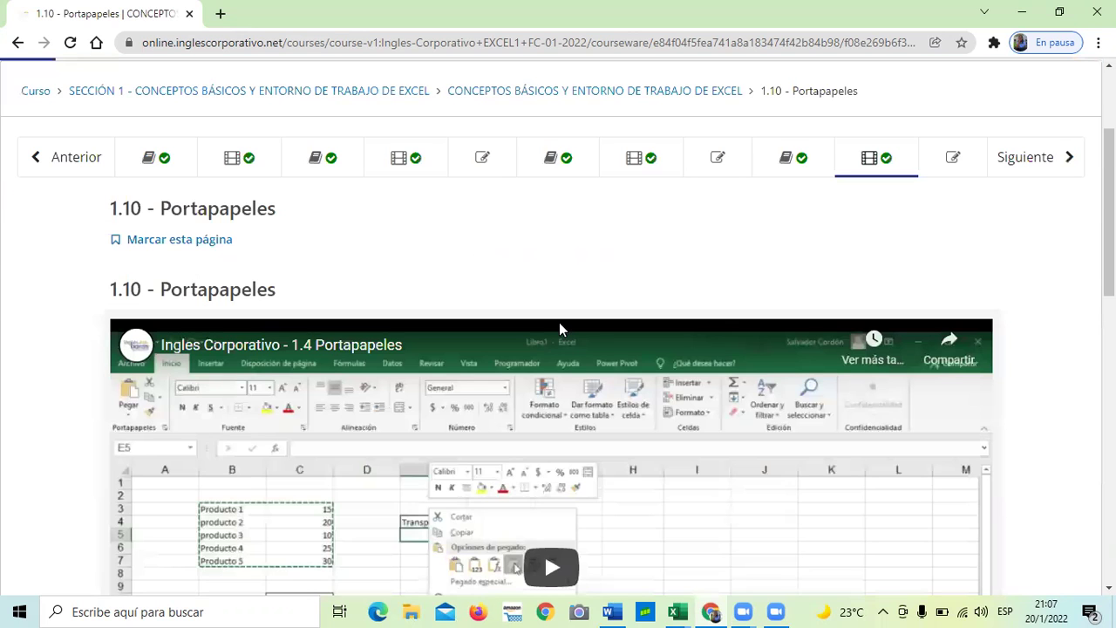
pyautogui.scroll(-3, 742, 253)
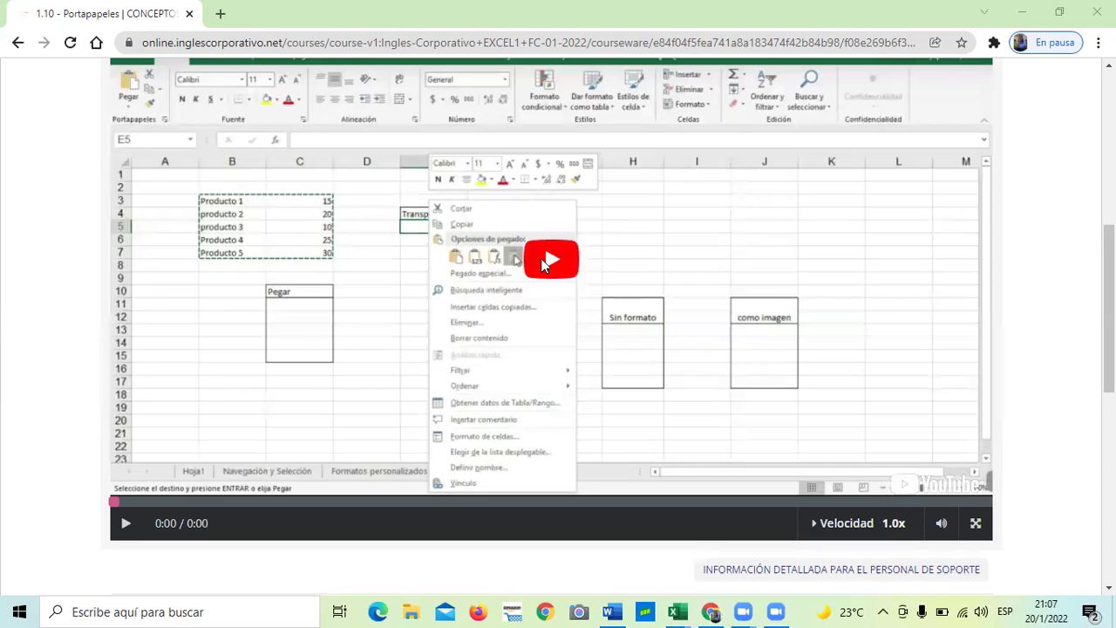
pyautogui.click(542, 263)
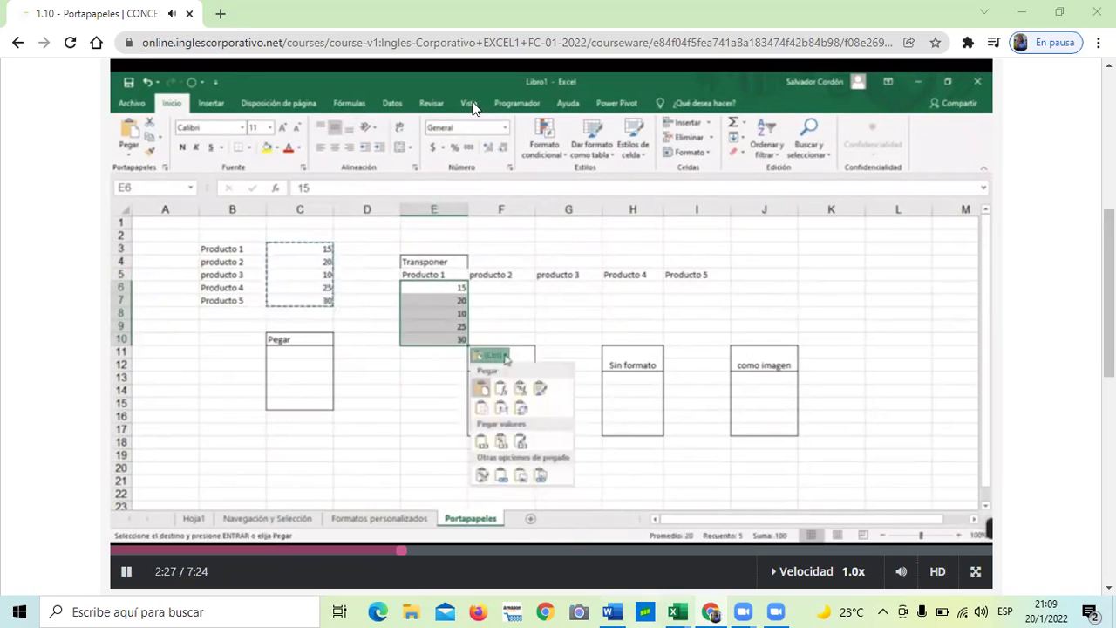
pyautogui.moveTo(473, 107)
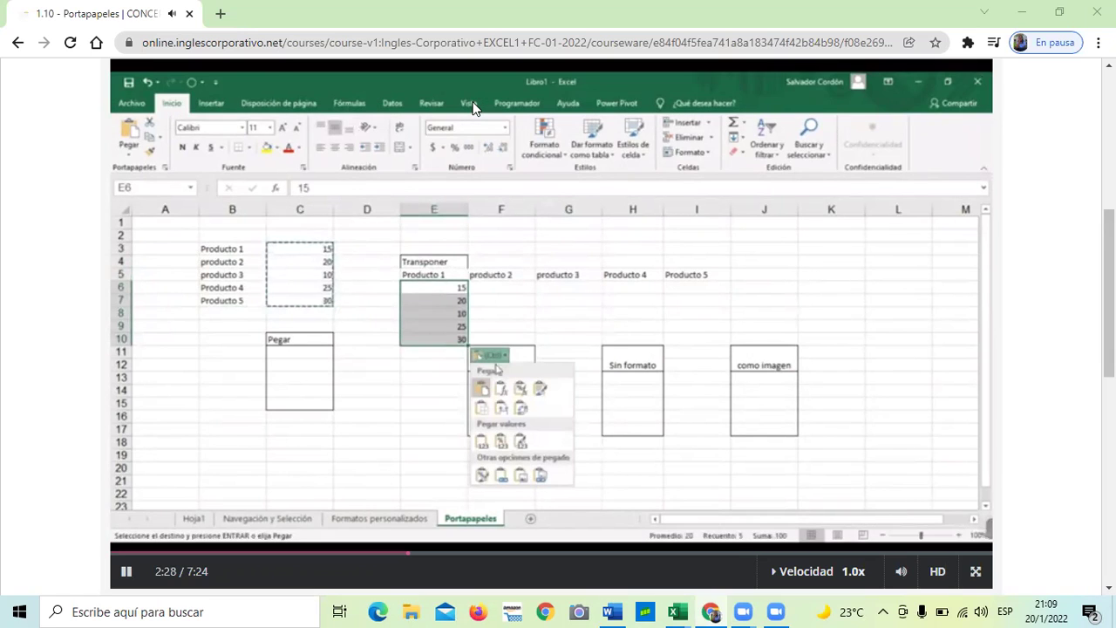
pyautogui.moveTo(770, 75)
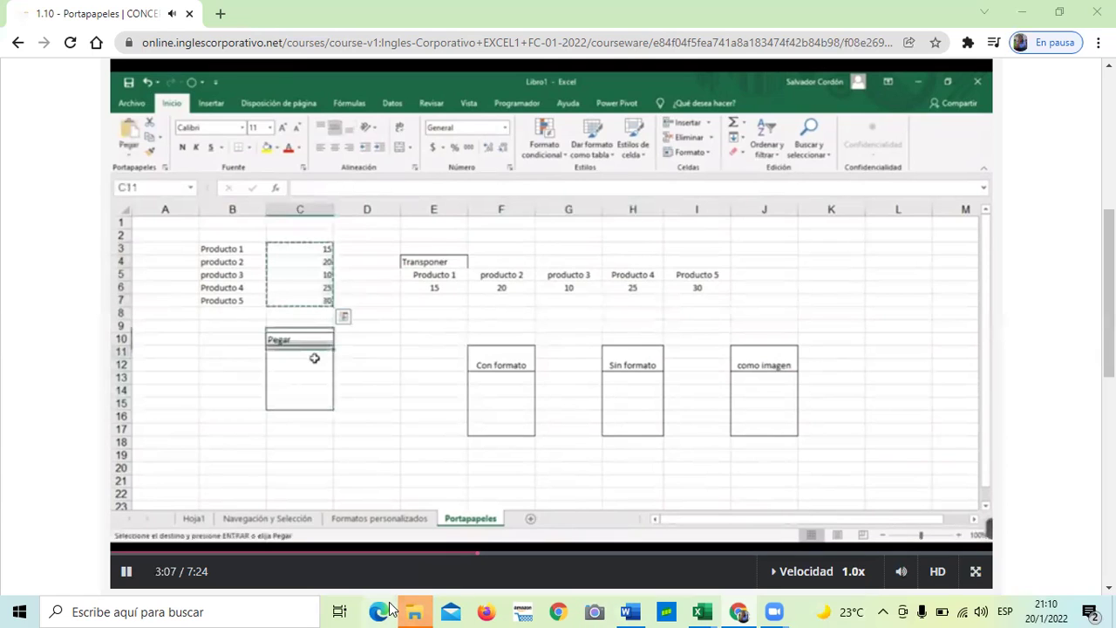
pyautogui.moveTo(414, 610)
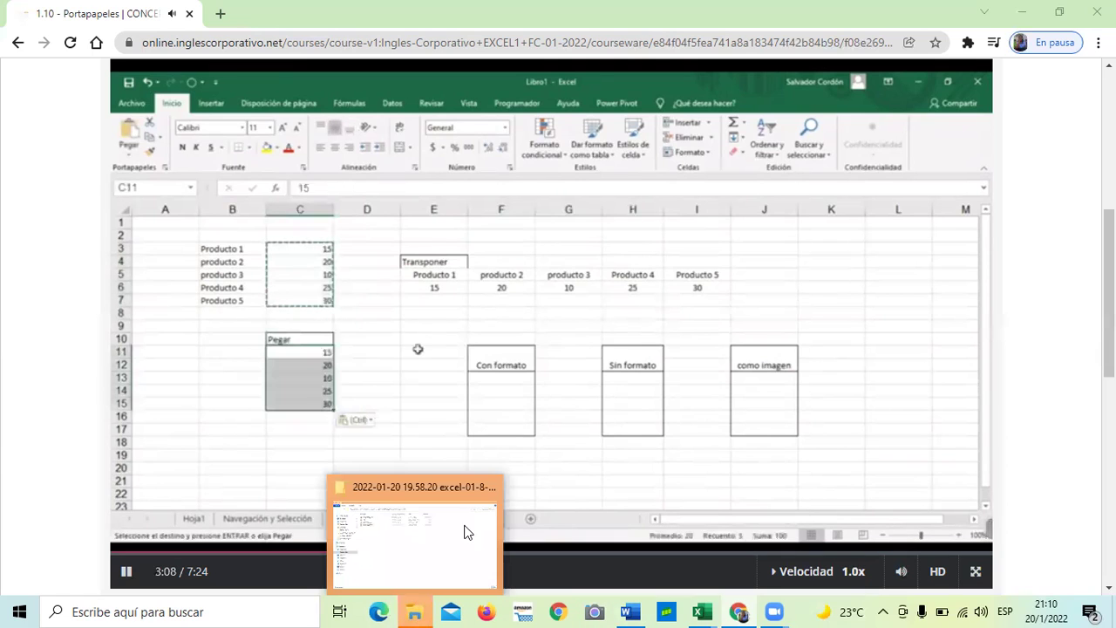
pyautogui.click(492, 490)
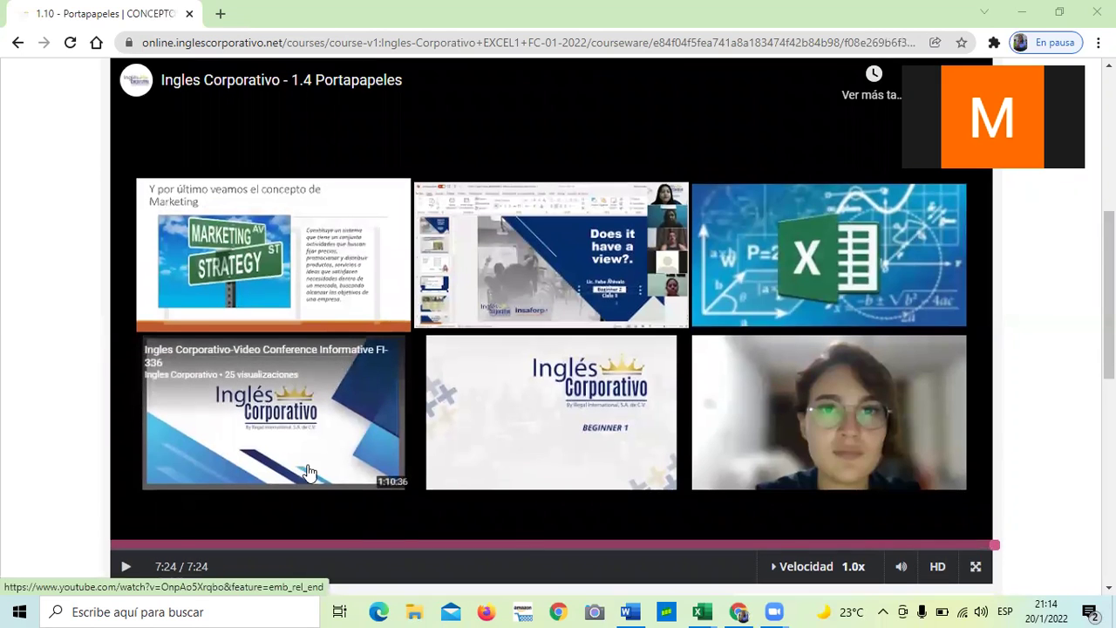
# Advance to the 1.11 Laboratorio page and review the questions about paste types.
pyautogui.scroll(-3, 309, 471)
pyautogui.scroll(-3, 306, 473)
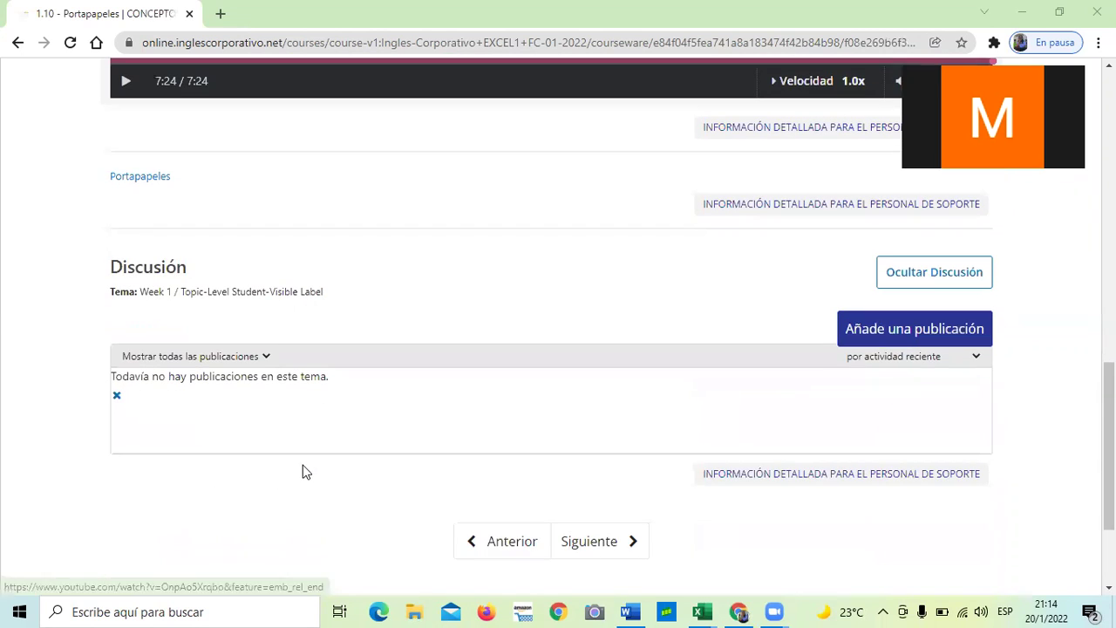
pyautogui.click(590, 544)
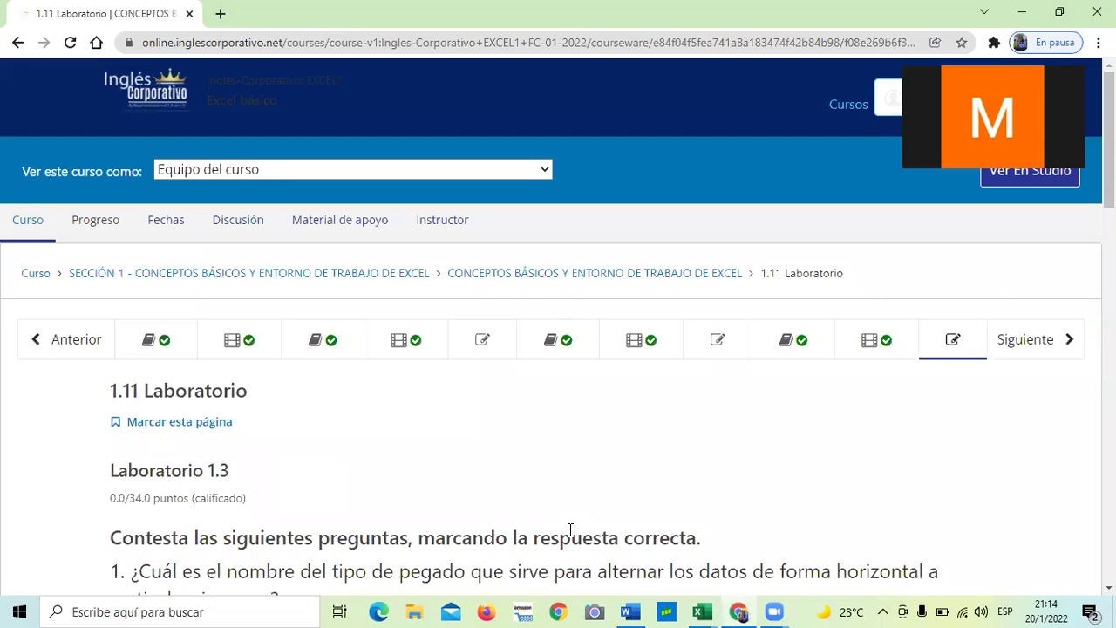
pyautogui.scroll(-8, 560, 523)
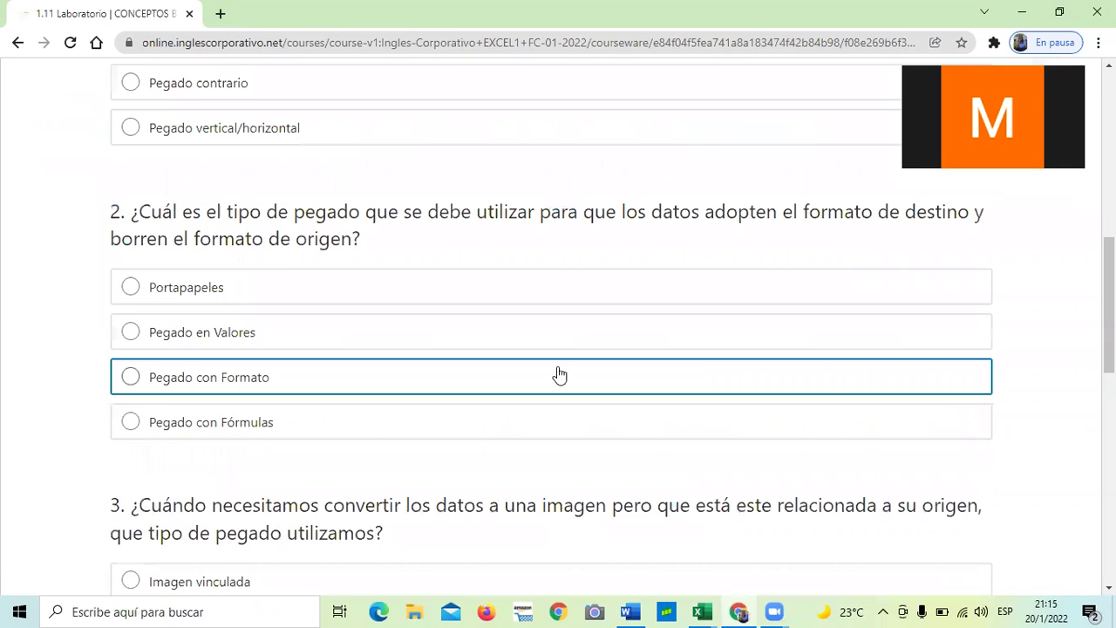
# Switch to the Excel workbook 1.4 Portapapeles (4) and delete the pasted picture beside the COMO IMAGEN table.
pyautogui.moveTo(695, 611)
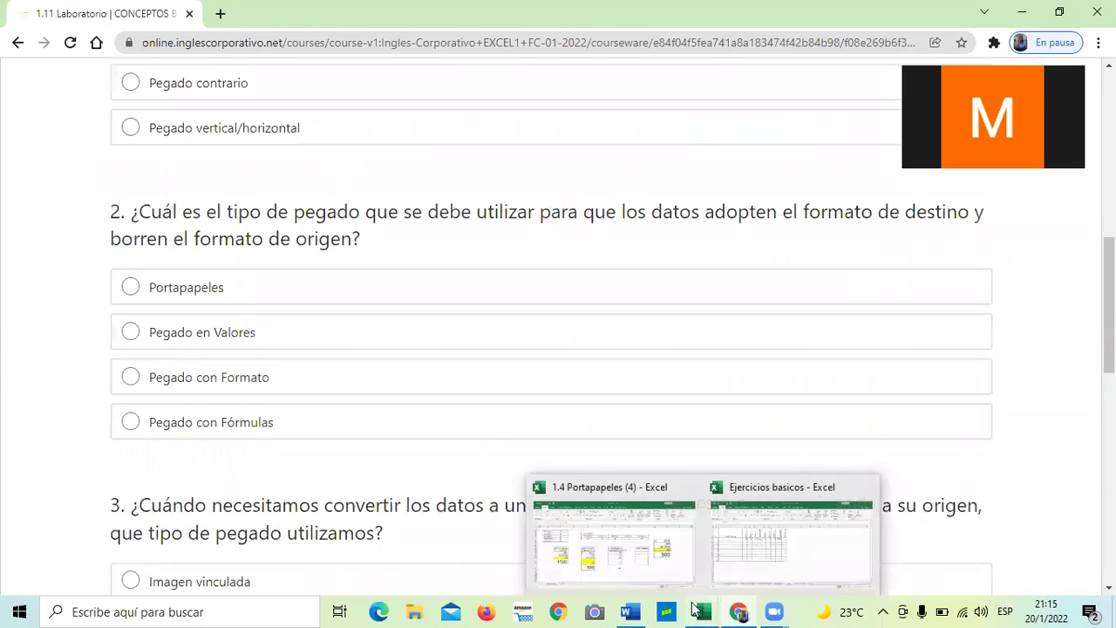
pyautogui.click(661, 560)
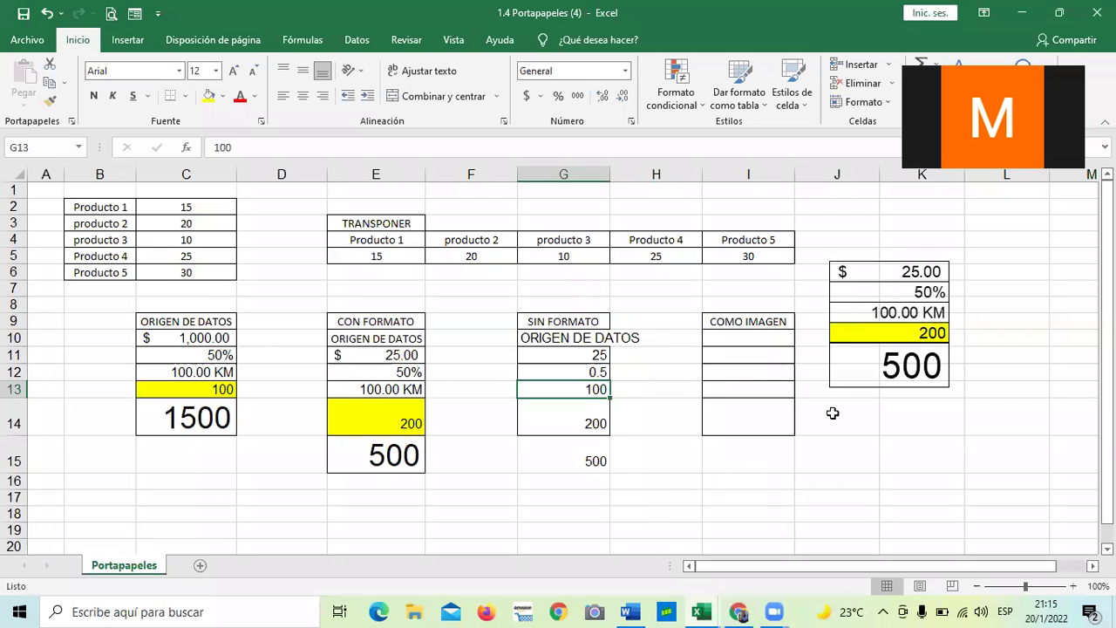
pyautogui.click(880, 312)
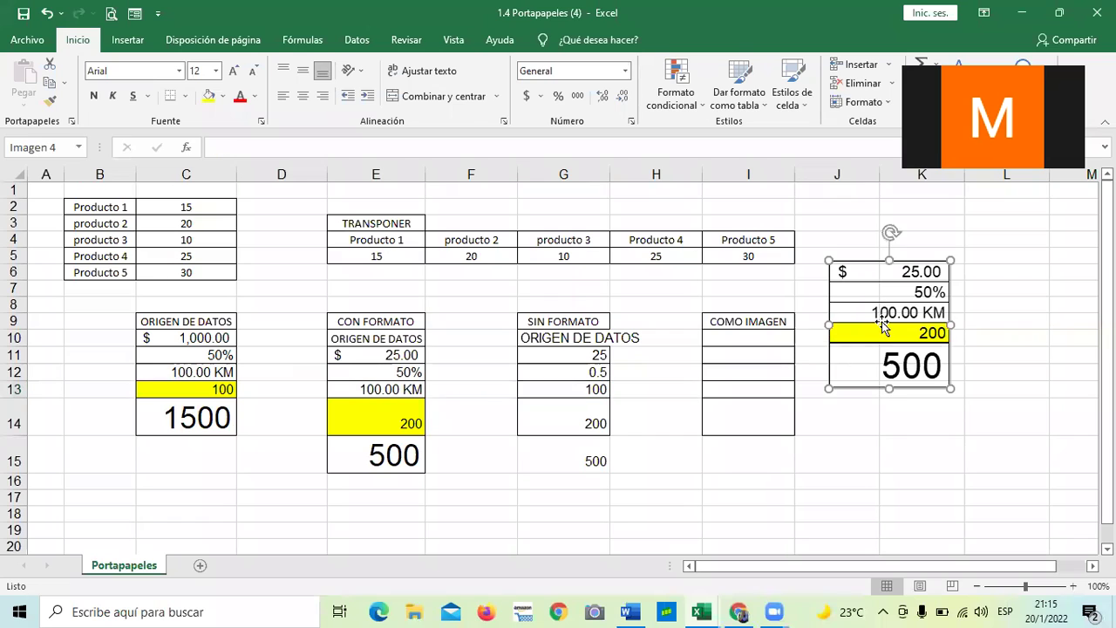
pyautogui.moveTo(877, 317); pyautogui.dragTo(879, 310)
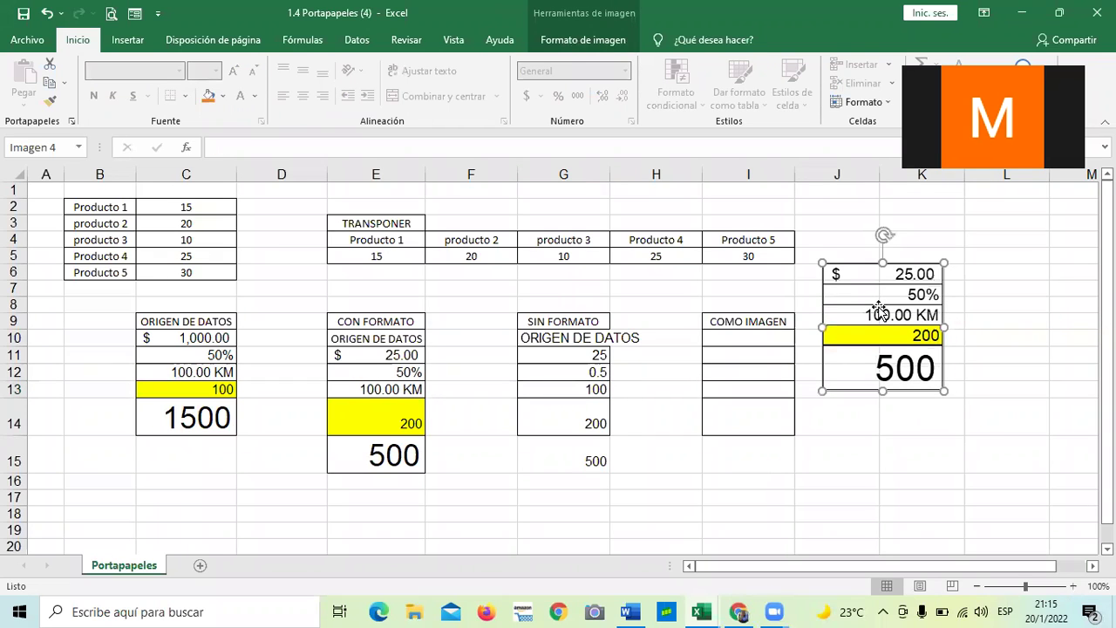
pyautogui.press('Delete')
# Clear the contents of G10:G15 under SIN FORMATO and E10:E16 under CON FORMATO.
pyautogui.moveTo(582, 339); pyautogui.dragTo(583, 464)
pyautogui.press('Delete')
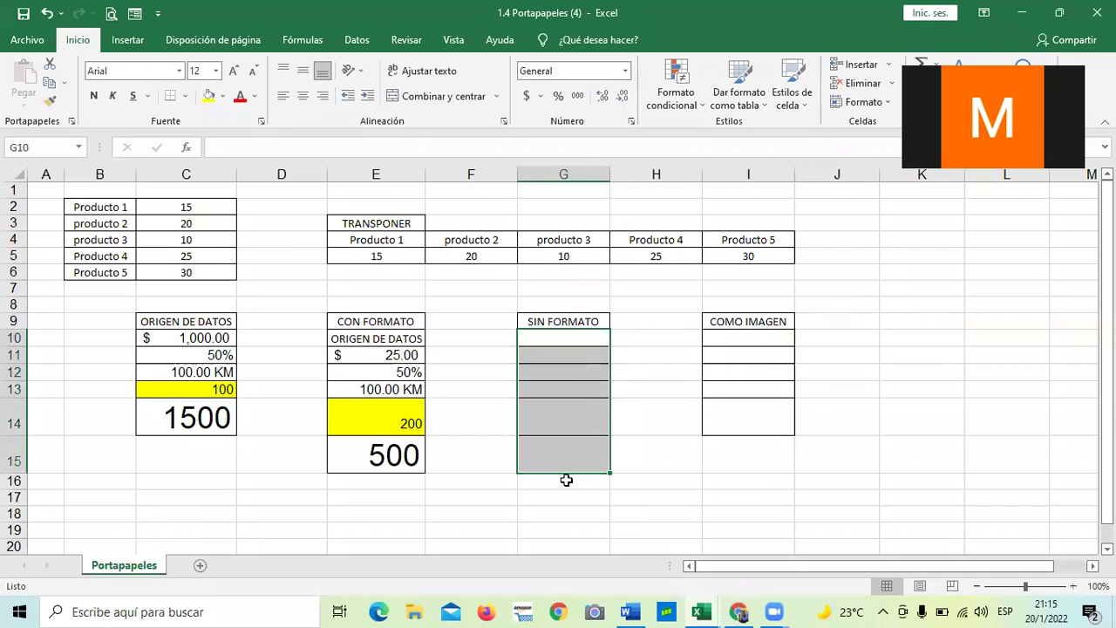
pyautogui.moveTo(394, 338); pyautogui.dragTo(395, 476)
pyautogui.press('Delete')
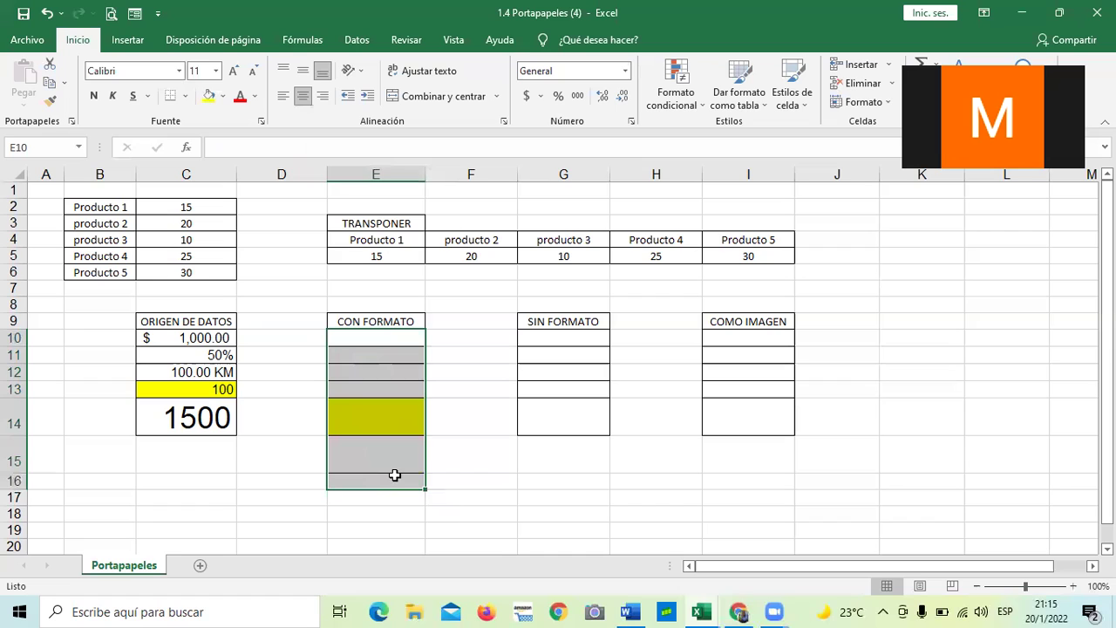
# Remove the fill colour from cells E10:E15 in the CON FORMATO table.
pyautogui.click(456, 480)
pyautogui.moveTo(365, 330); pyautogui.dragTo(371, 451)
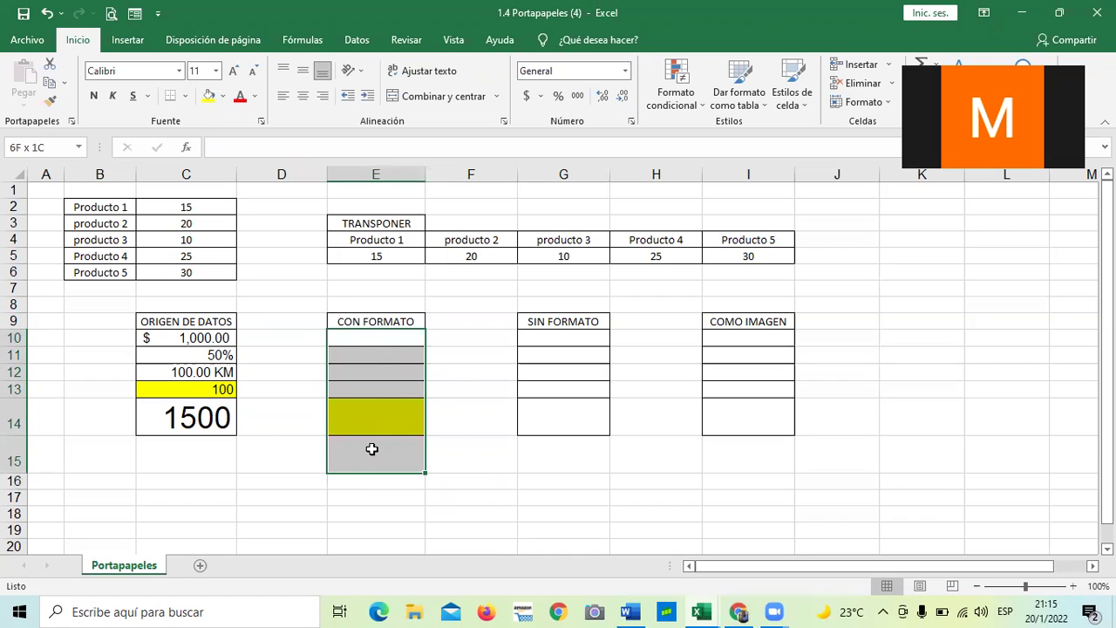
pyautogui.click(224, 96)
pyautogui.click(232, 247)
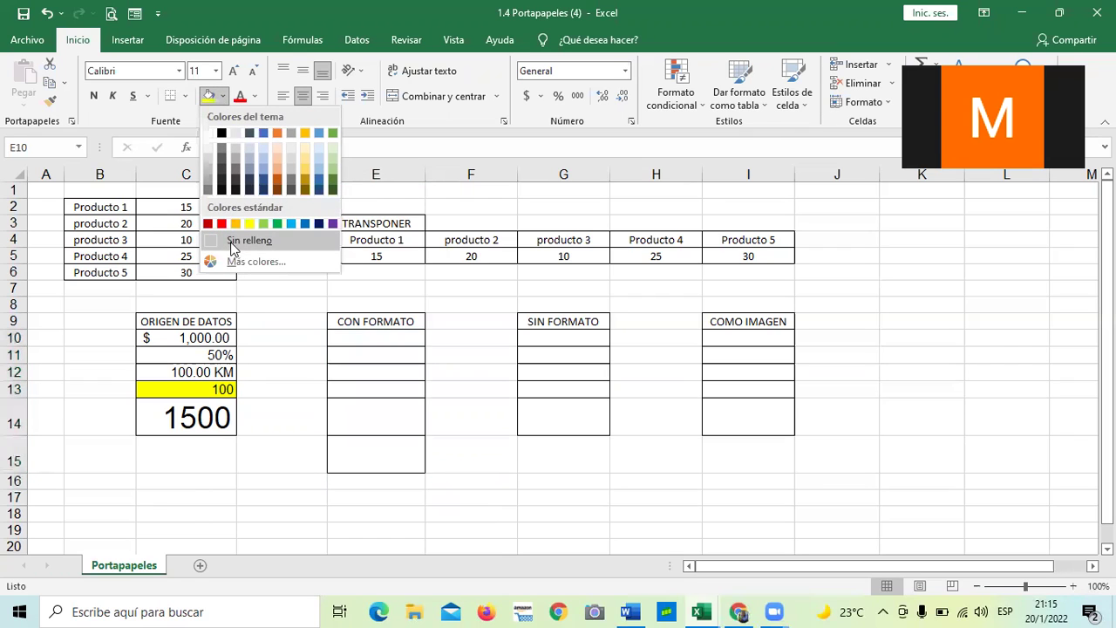
pyautogui.click(231, 240)
pyautogui.click(256, 478)
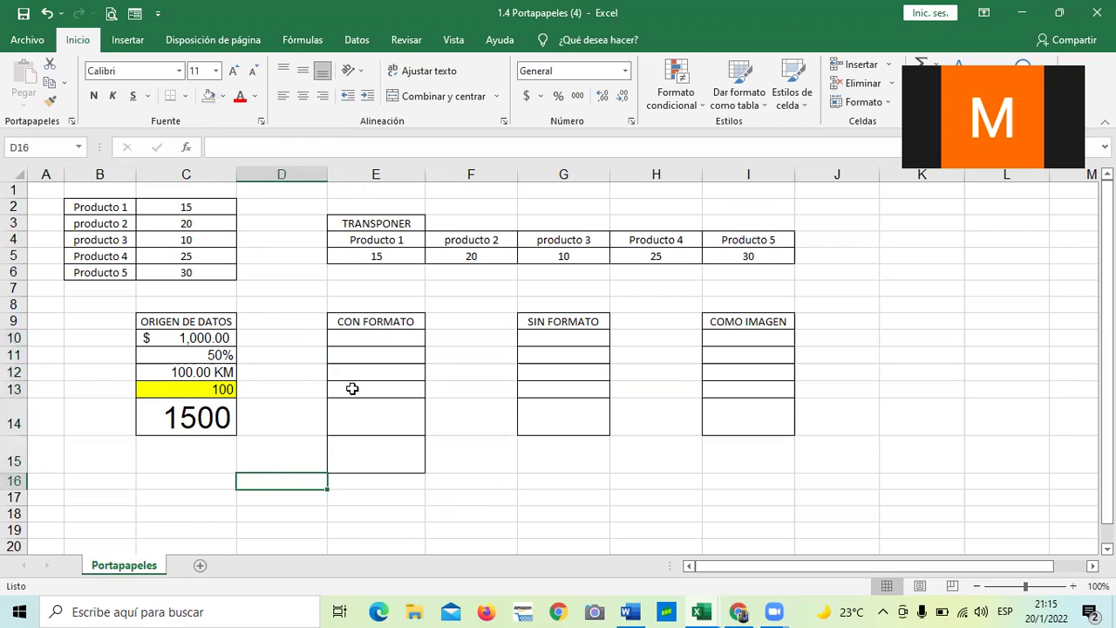
# Clear the contents of C10:C14 under ORIGEN DE DATOS.
pyautogui.click(199, 418)
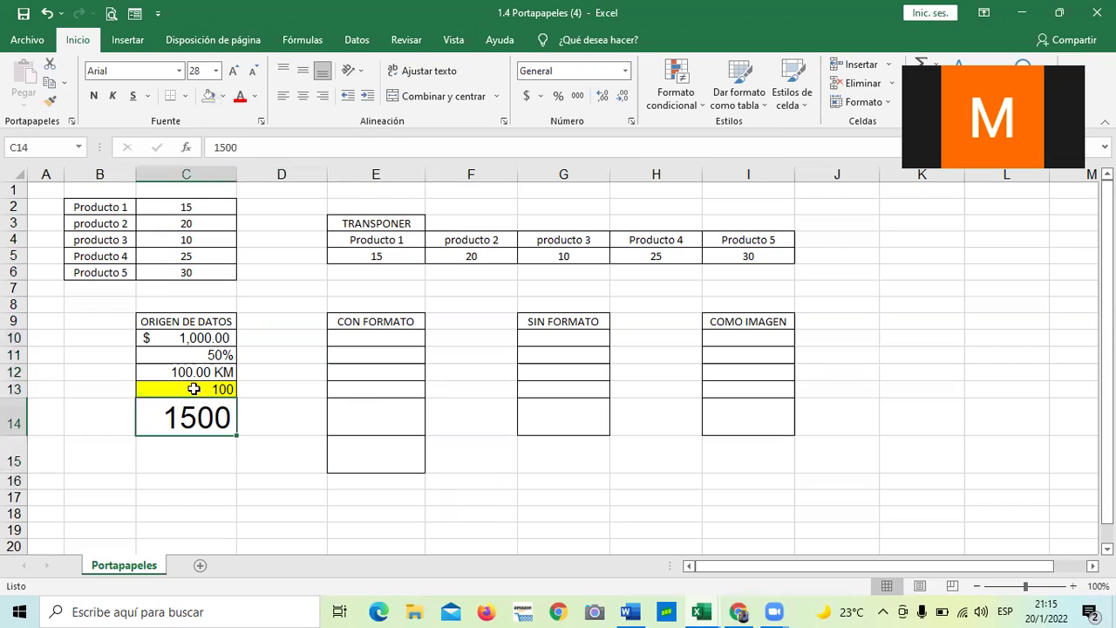
pyautogui.moveTo(188, 338); pyautogui.dragTo(187, 413)
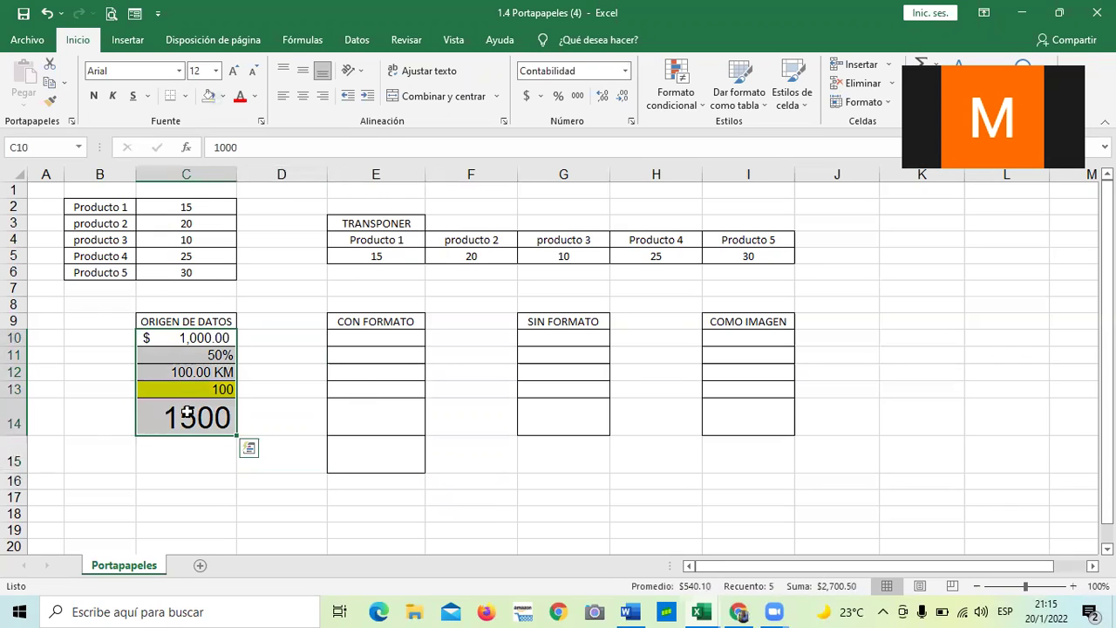
pyautogui.press('Delete')
pyautogui.click(275, 405)
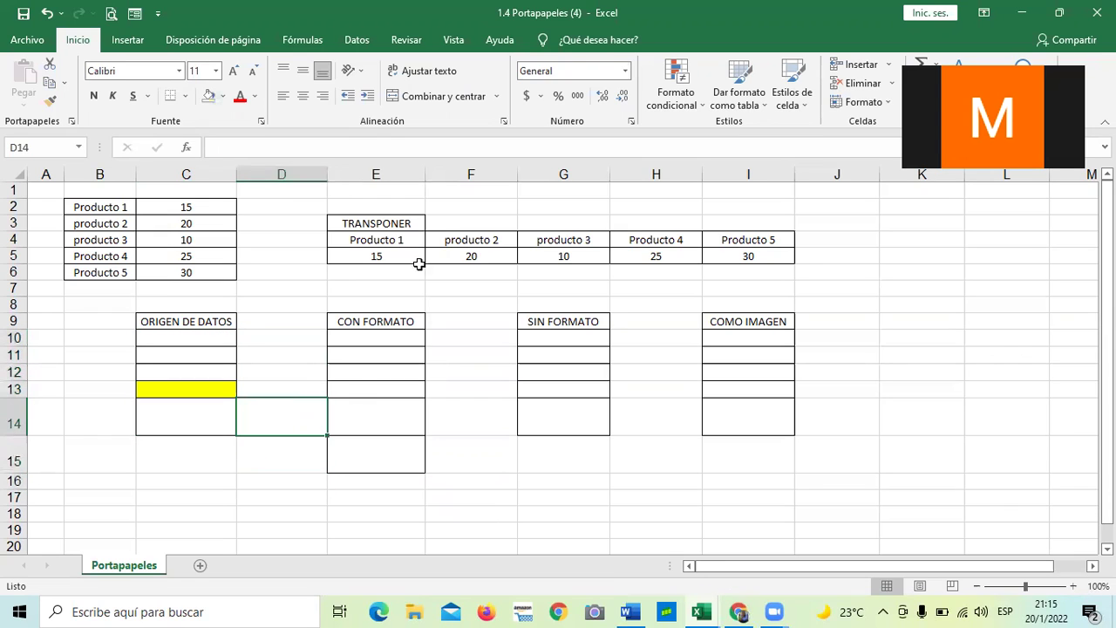
# Clear the contents of E4:I5 in the TRANSPONER table.
pyautogui.moveTo(355, 238); pyautogui.dragTo(753, 262)
pyautogui.press('Delete')
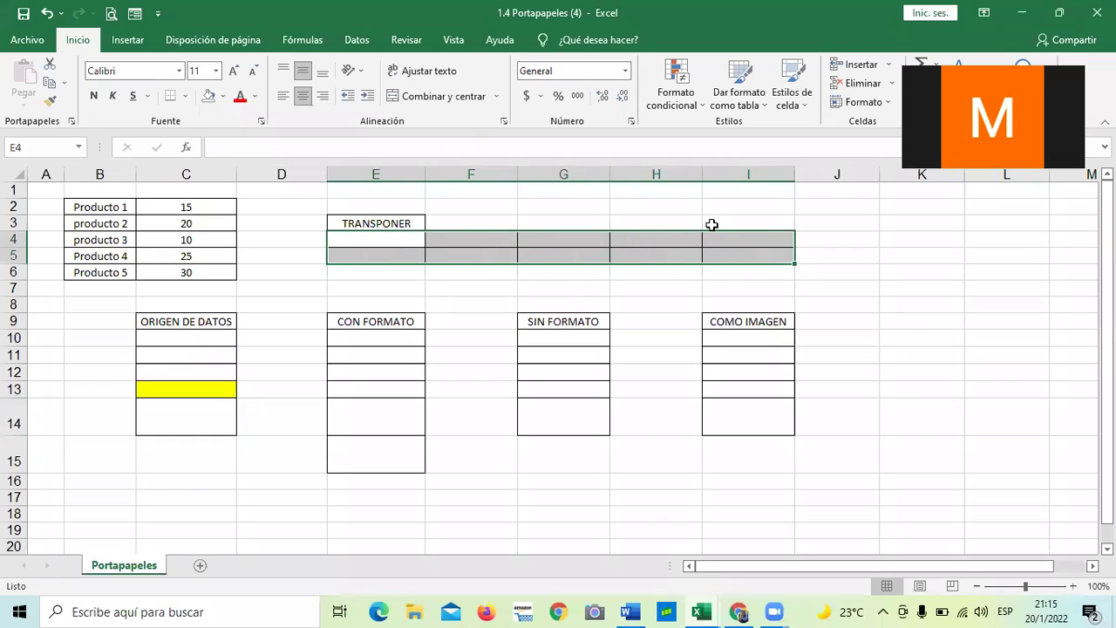
pyautogui.click(681, 294)
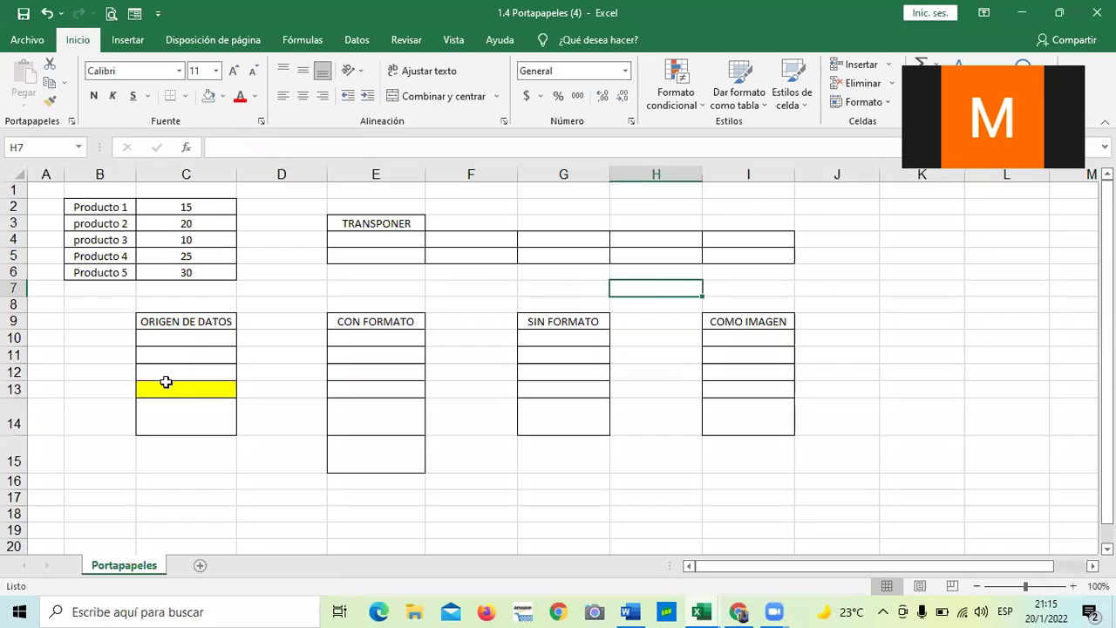
# Remove the yellow fill from cell C13 in the ORIGEN DE DATOS table.
pyautogui.click(196, 390)
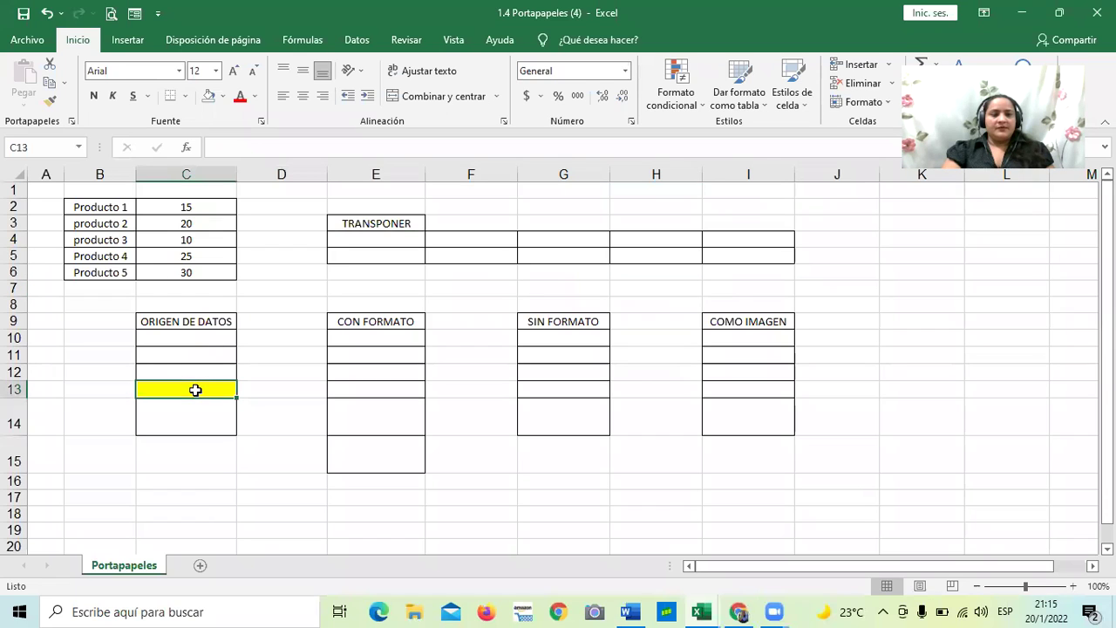
pyautogui.click(209, 97)
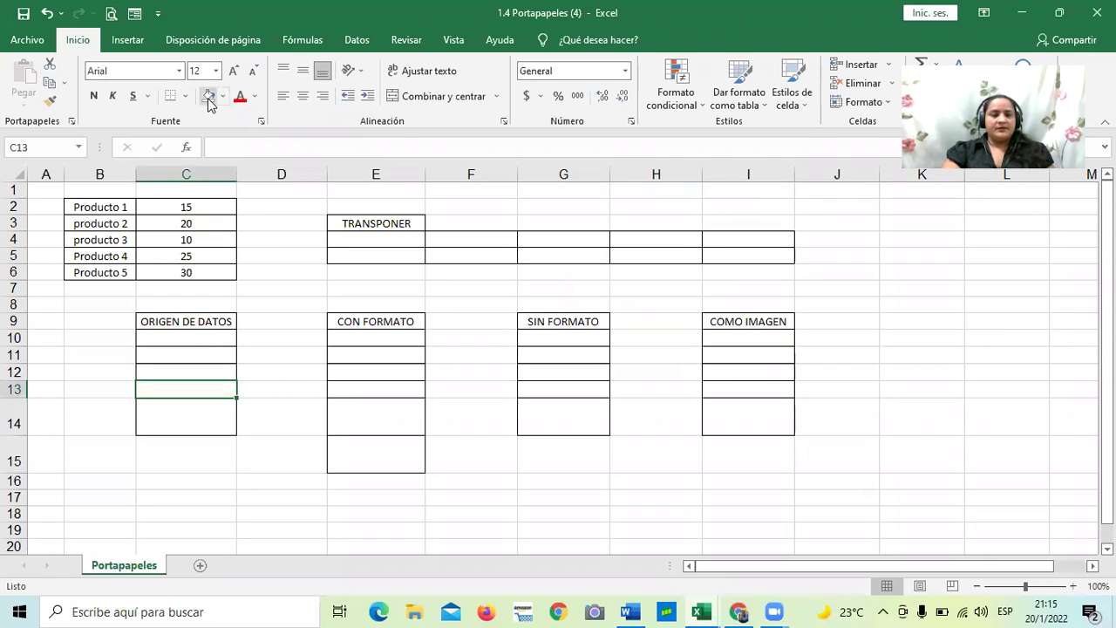
pyautogui.click(386, 494)
# Reduce the heights of rows 14 and 15 to roughly match the other table rows.
pyautogui.moveTo(214, 416); pyautogui.dragTo(242, 414)
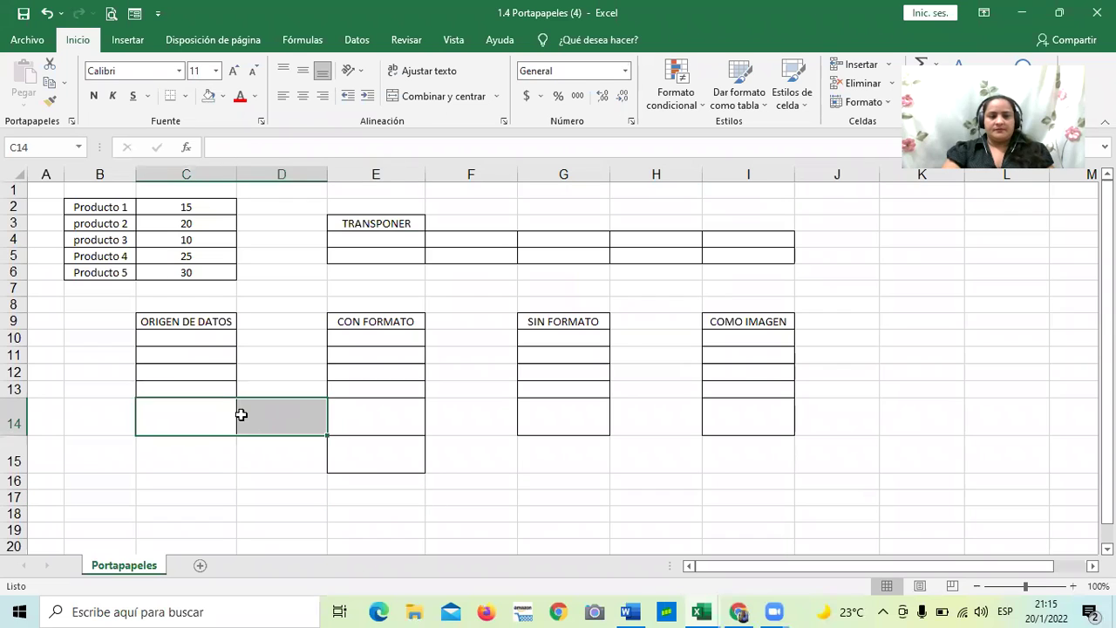
pyautogui.moveTo(17, 435); pyautogui.dragTo(16, 420)
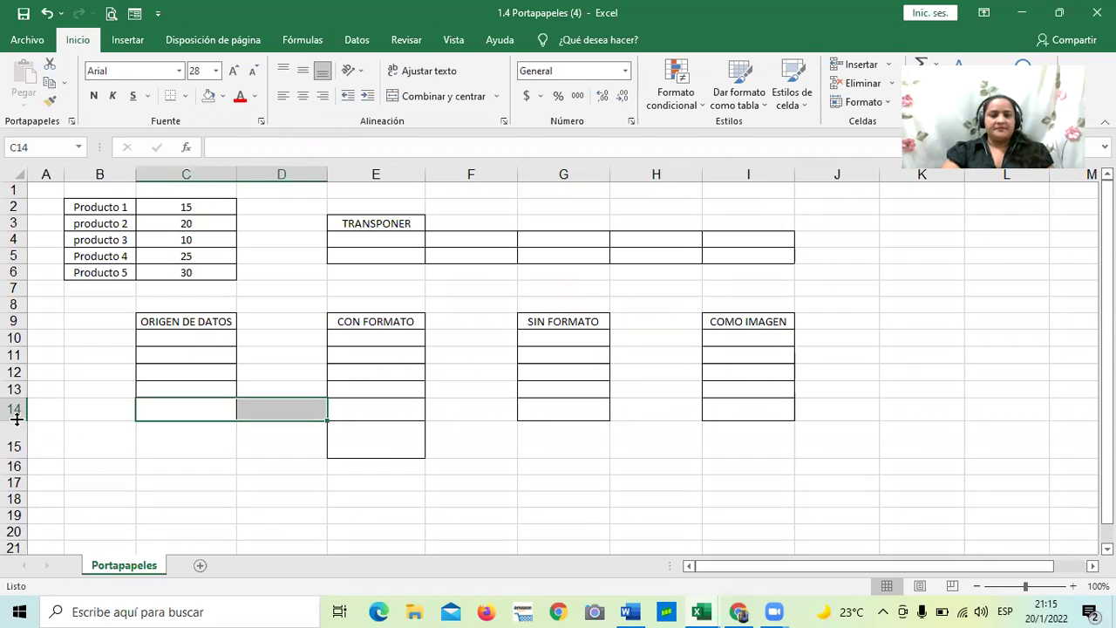
pyautogui.click(367, 446)
pyautogui.moveTo(18, 458); pyautogui.dragTo(17, 443)
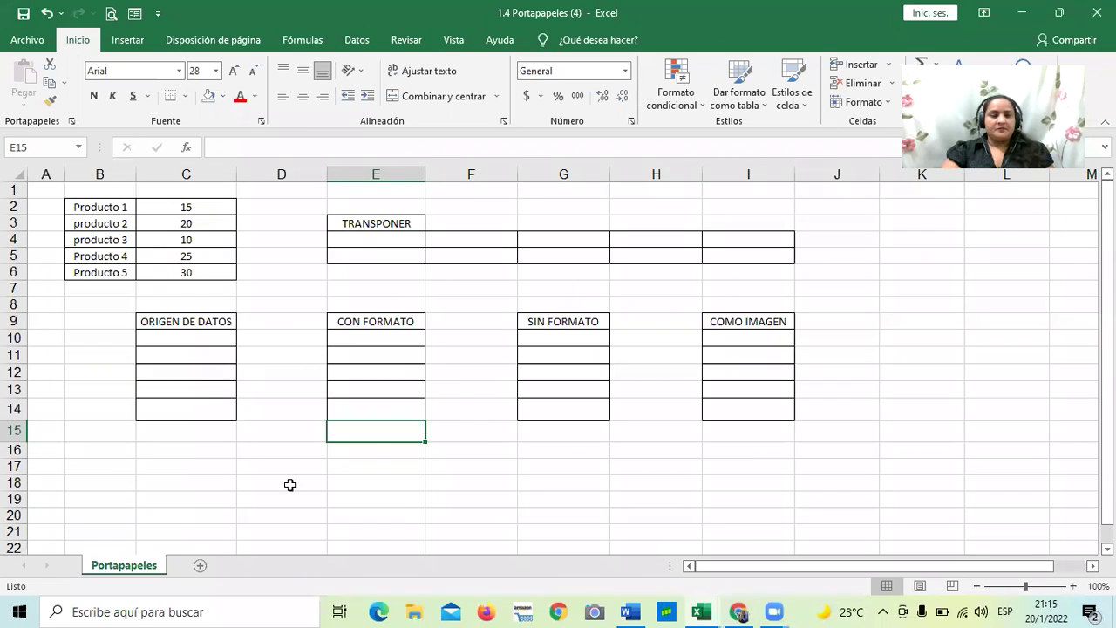
pyautogui.click(288, 514)
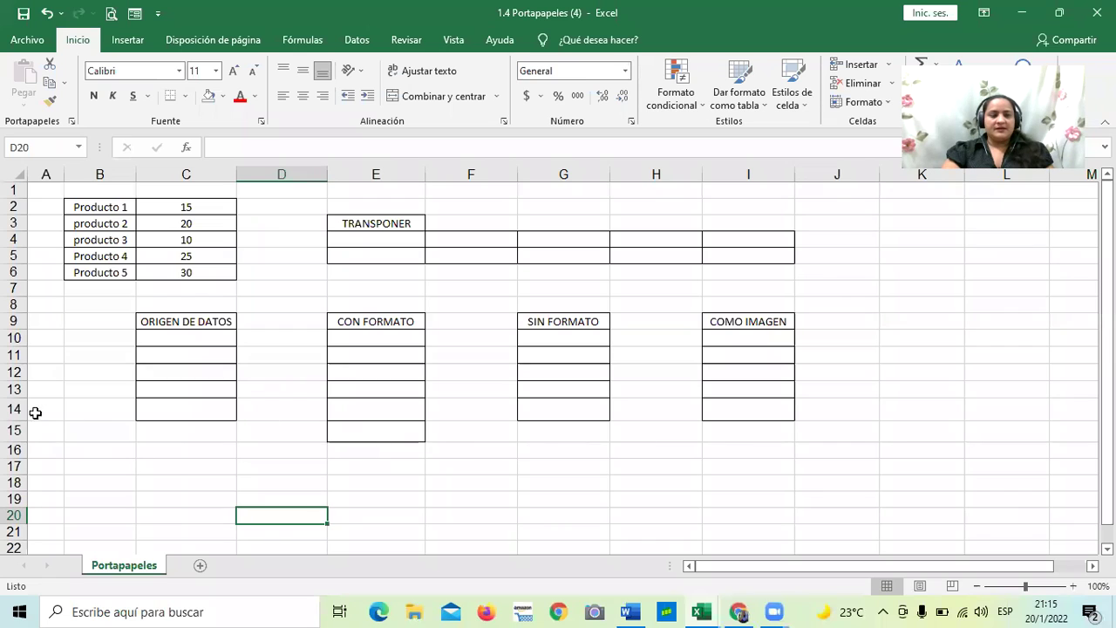
pyautogui.moveTo(18, 420); pyautogui.dragTo(17, 413)
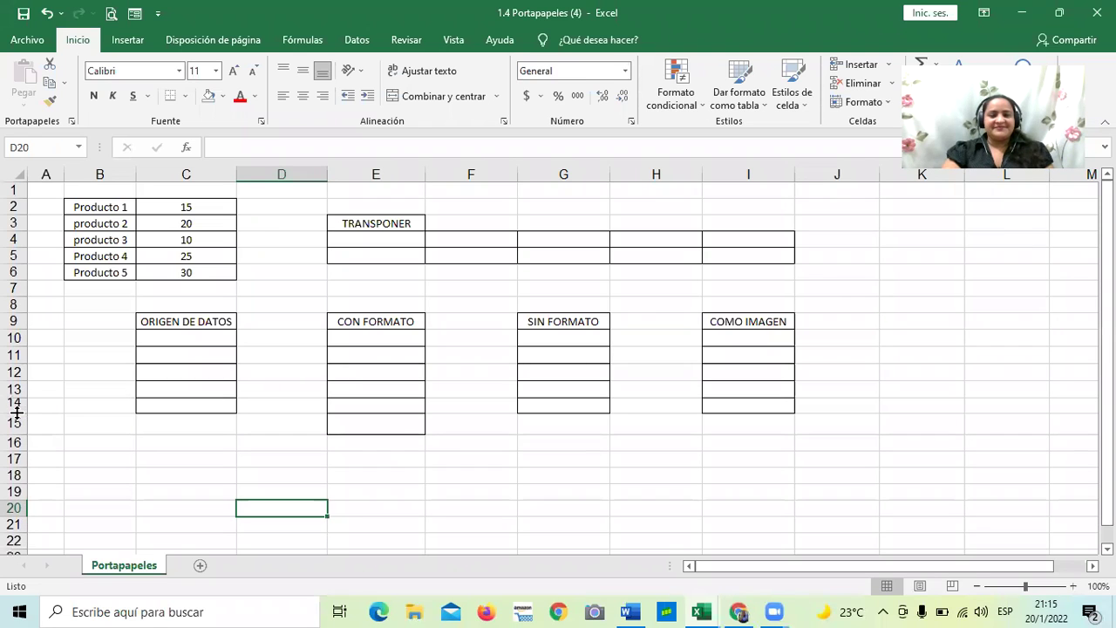
pyautogui.click(350, 429)
pyautogui.click(353, 508)
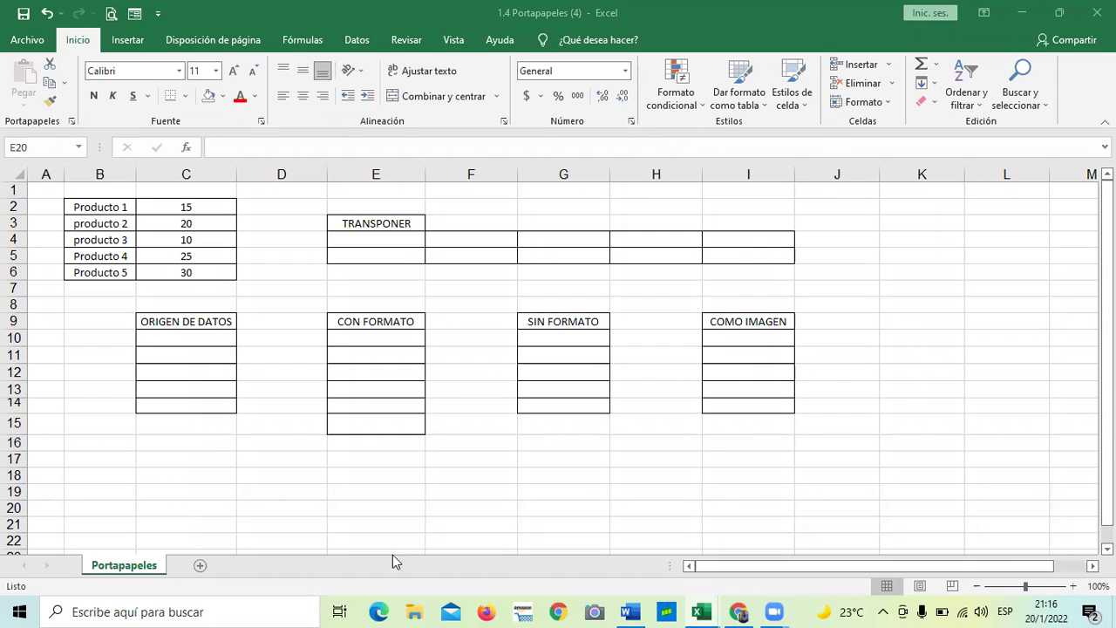
pyautogui.click(417, 506)
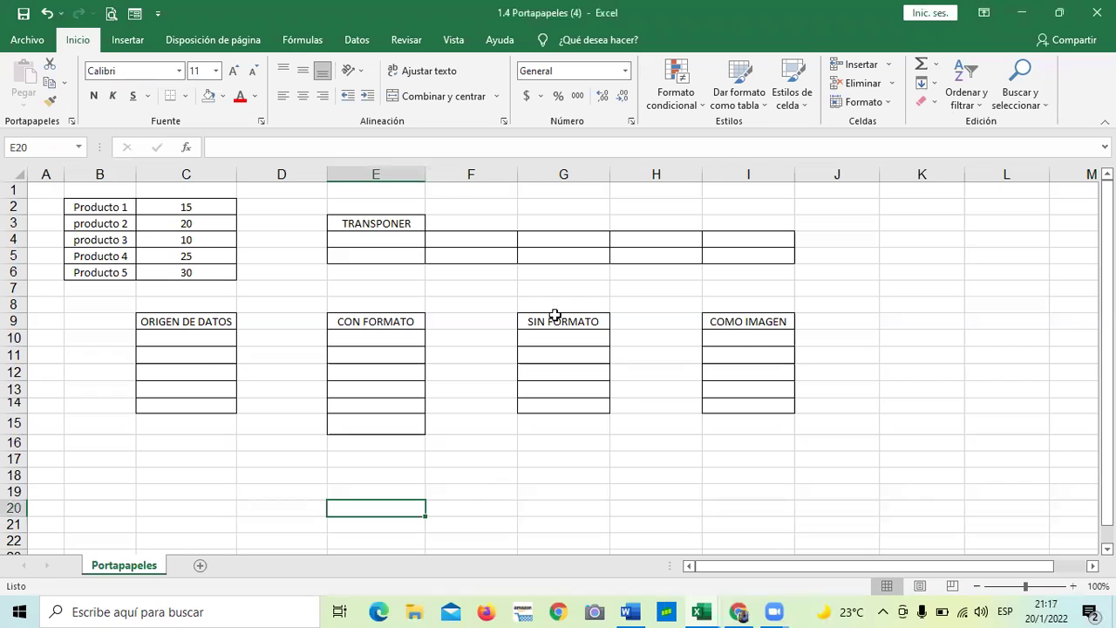
# Copy the product table B2:C6 and paste it transposed into the TRANSPONER table starting at E4.
pyautogui.click(131, 207)
pyautogui.click(75, 304)
pyautogui.moveTo(105, 210); pyautogui.dragTo(183, 272)
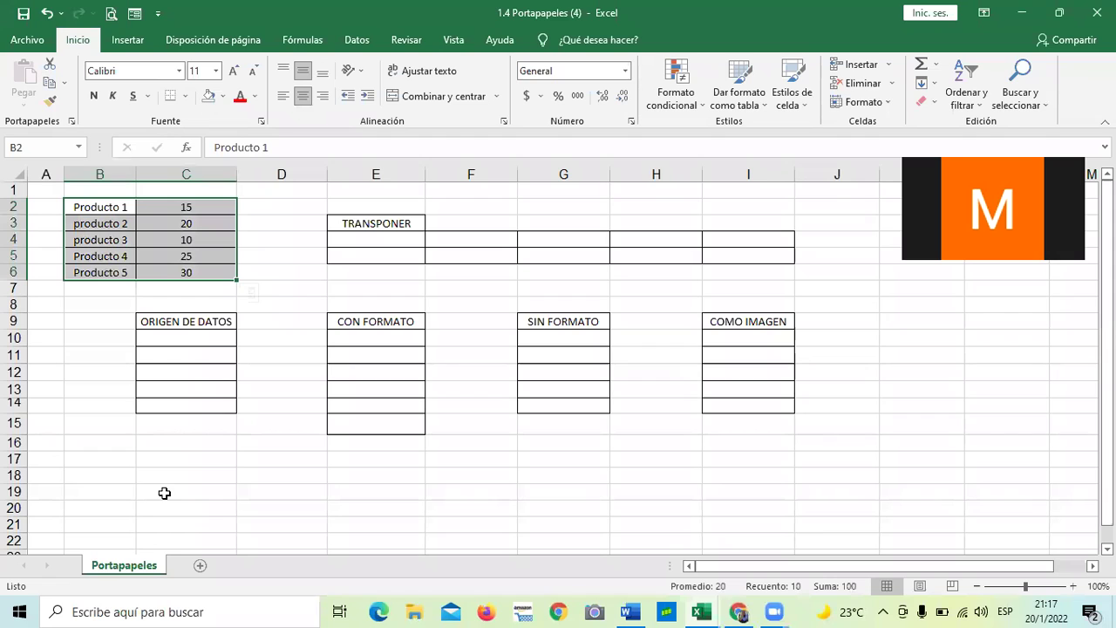
pyautogui.rightClick(183, 225)
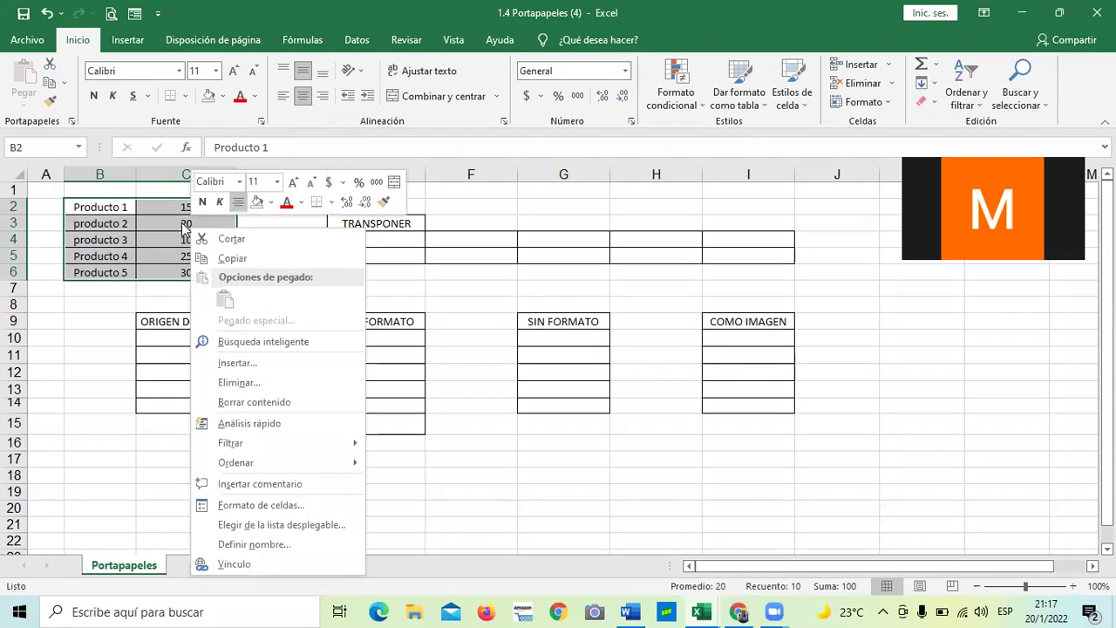
pyautogui.click(232, 259)
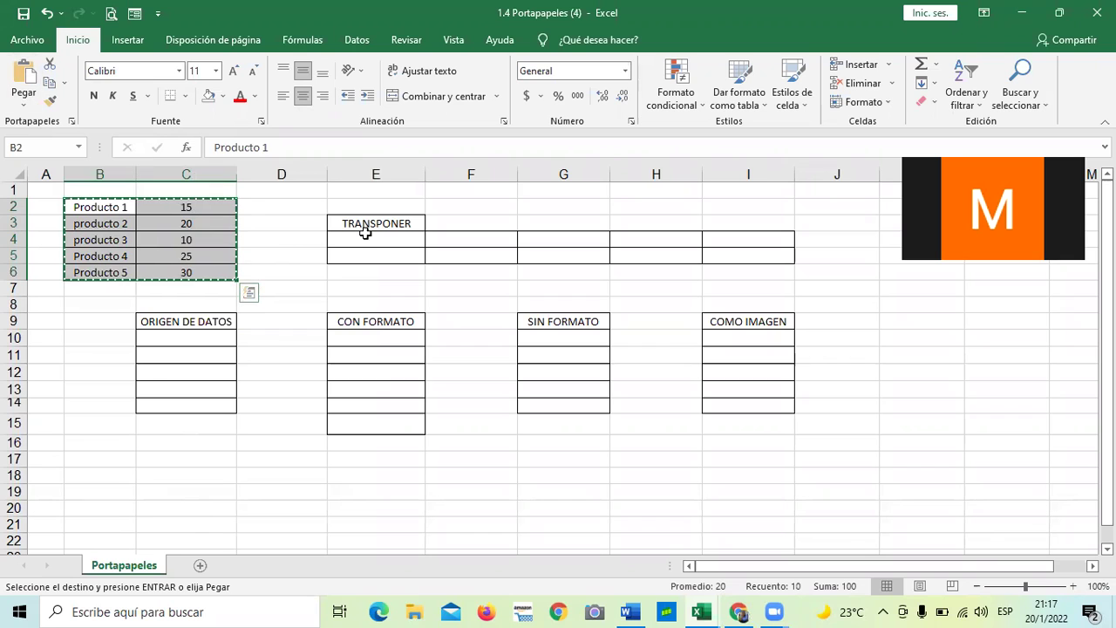
pyautogui.click(366, 234)
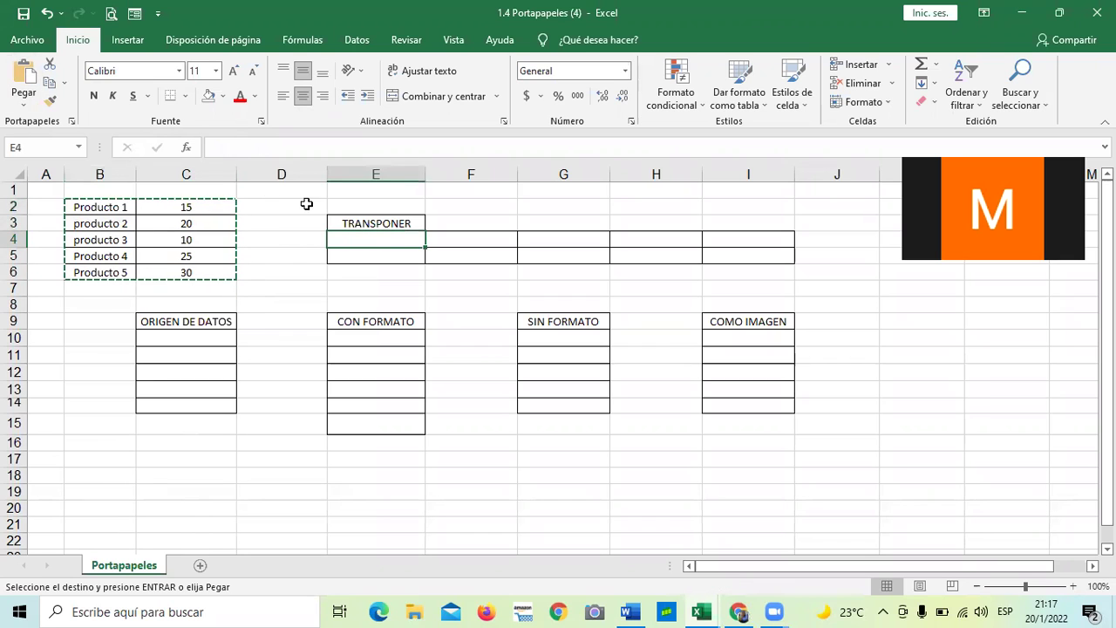
pyautogui.click(24, 109)
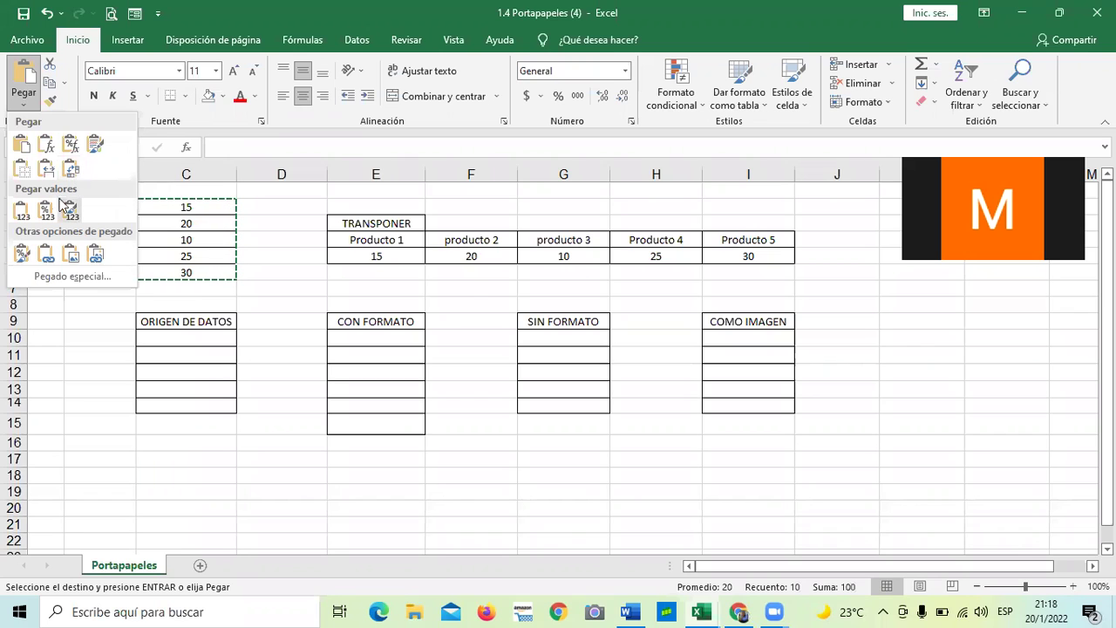
pyautogui.click(71, 174)
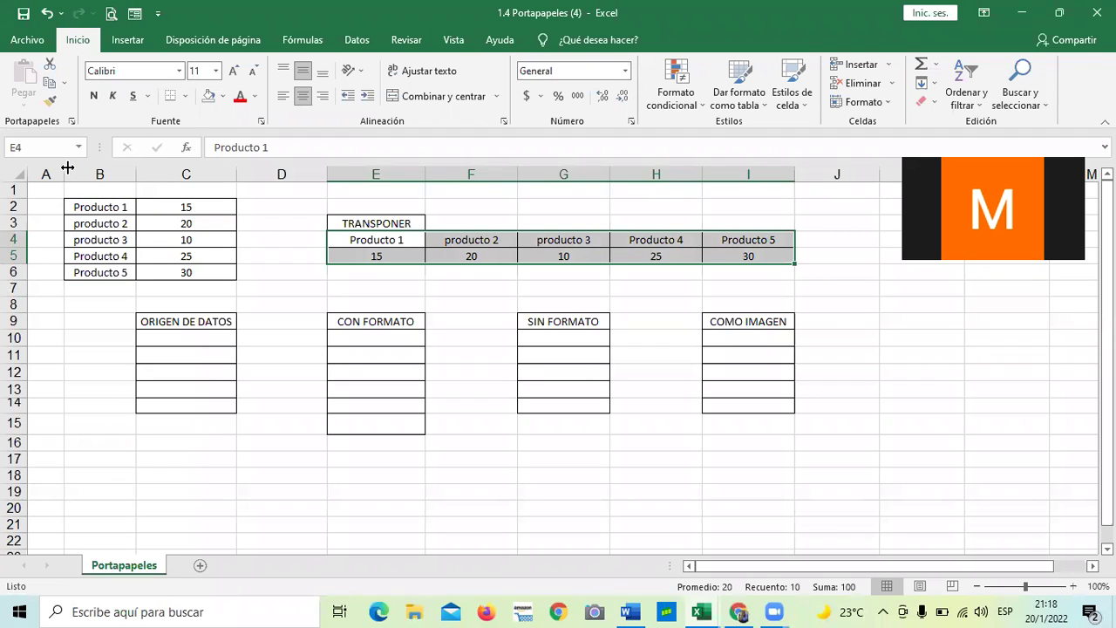
pyautogui.click(468, 372)
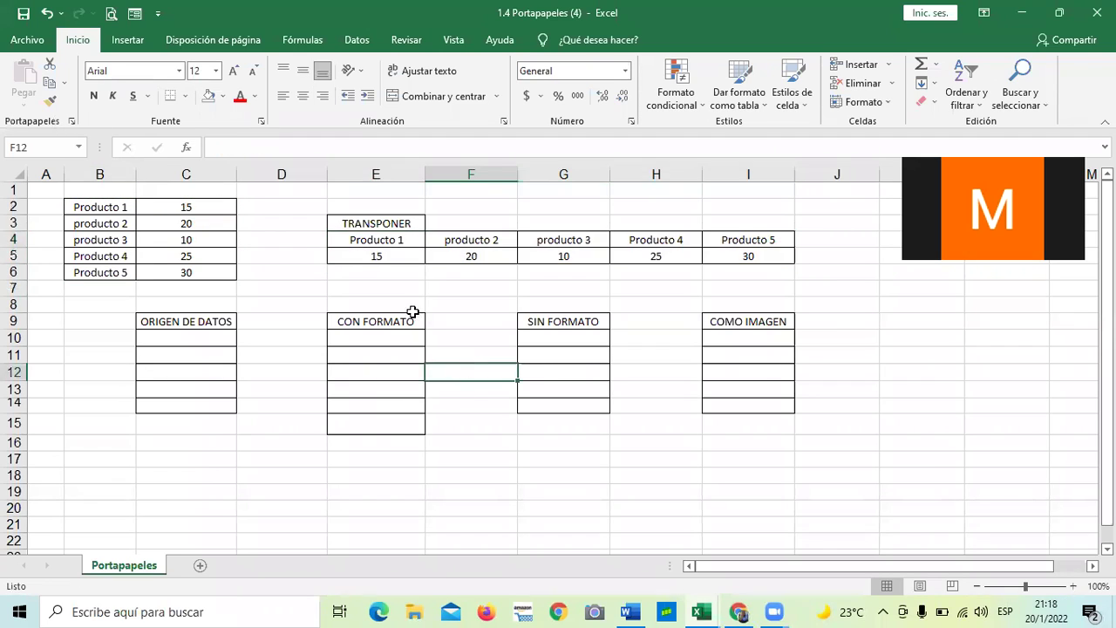
pyautogui.click(466, 457)
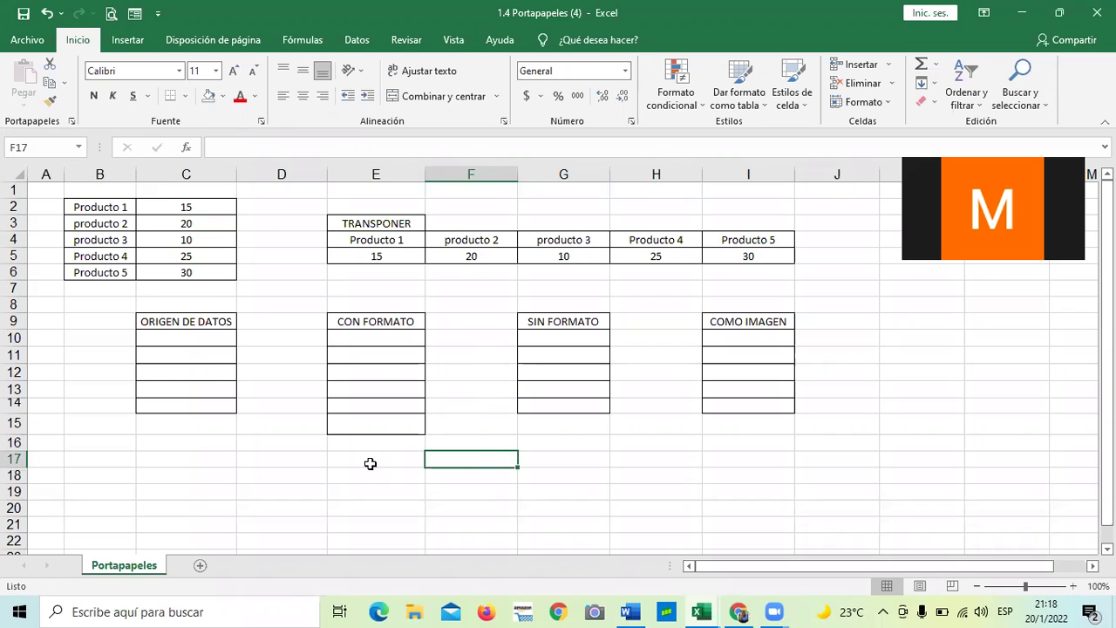
pyautogui.click(186, 463)
pyautogui.click(379, 471)
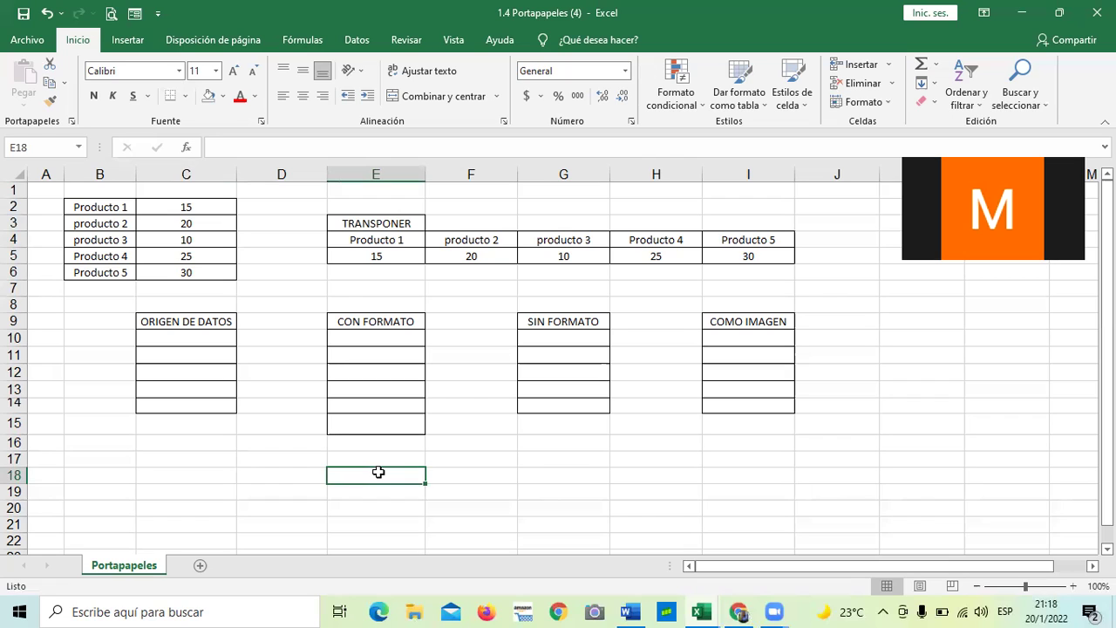
pyautogui.click(508, 495)
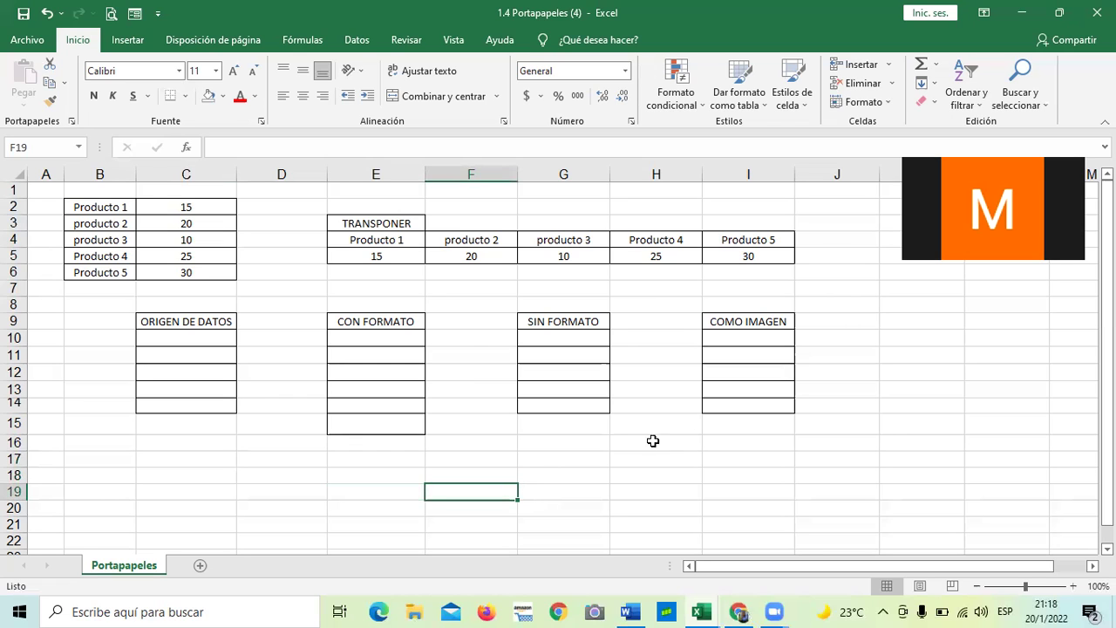
# Copy the quantities in C2:C6 and paste them into C10:C14 under ORIGEN DE DATOS.
pyautogui.moveTo(169, 207); pyautogui.dragTo(179, 271)
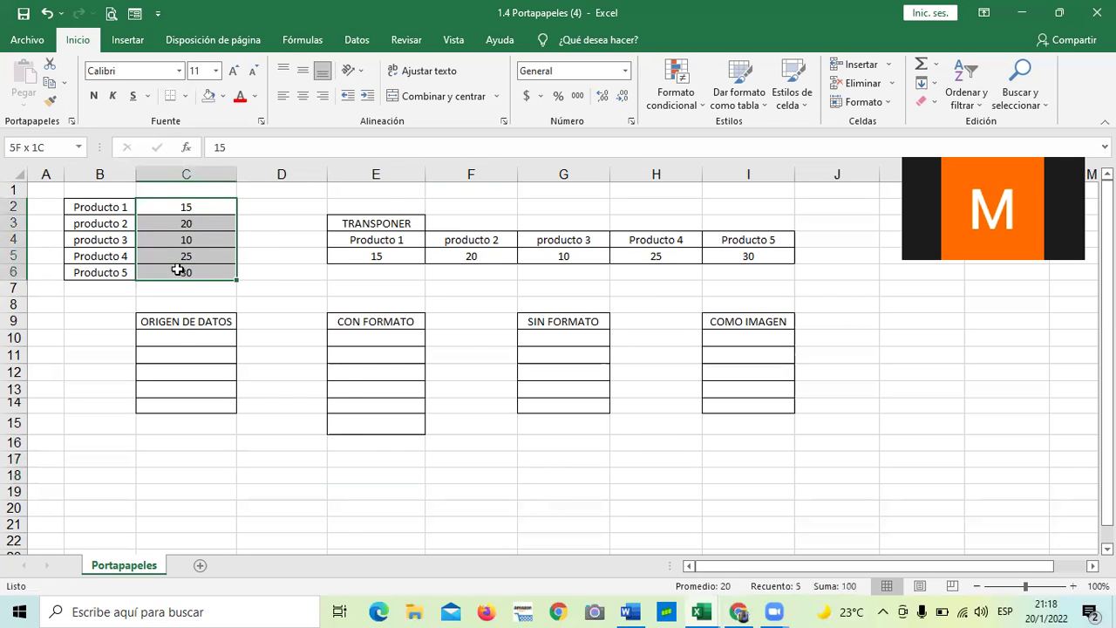
pyautogui.rightClick(171, 211)
pyautogui.click(214, 242)
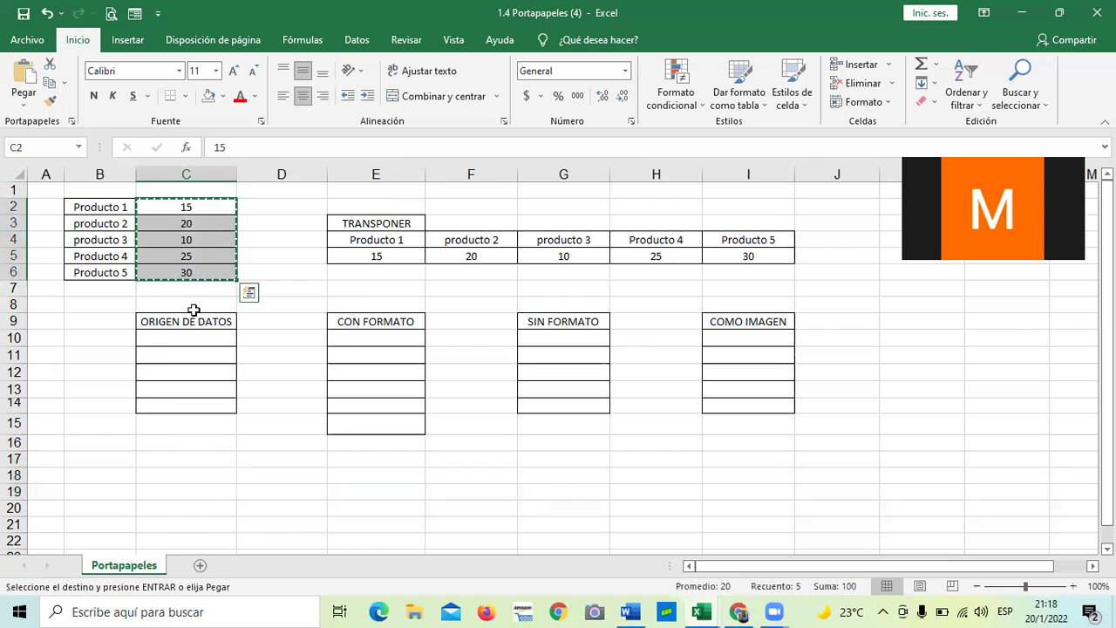
pyautogui.click(195, 331)
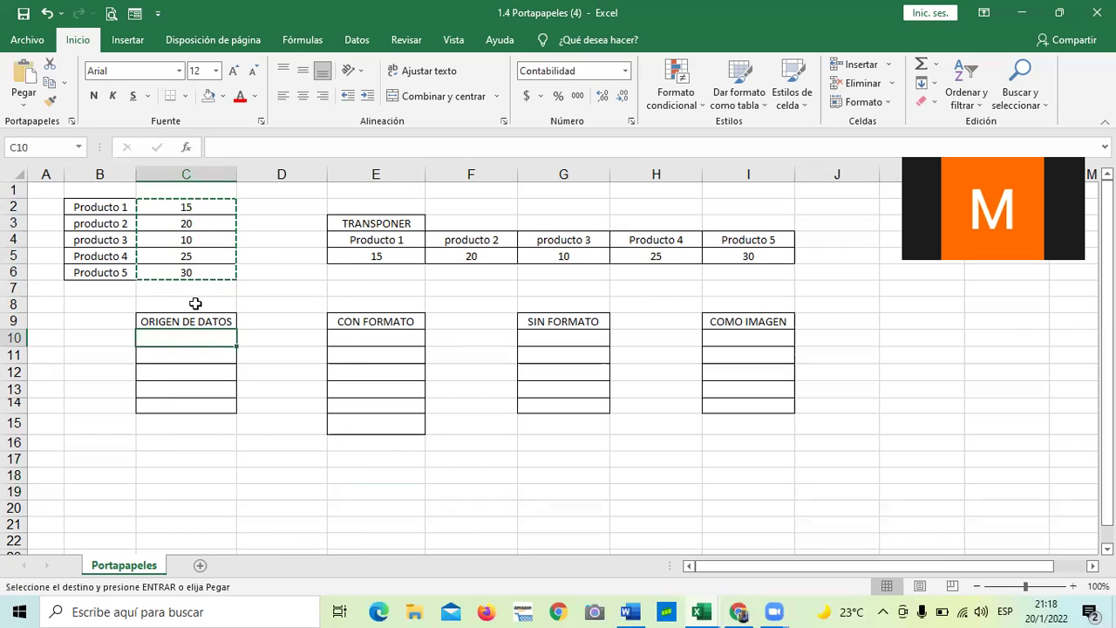
pyautogui.hotkey('ctrl', 'v')
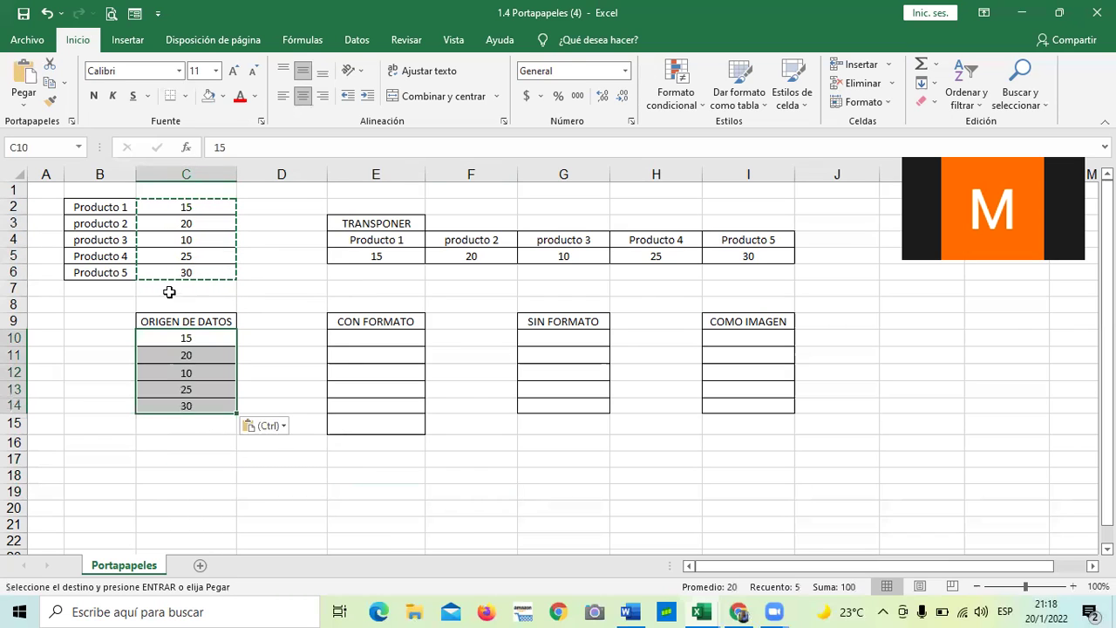
pyautogui.press('Escape')
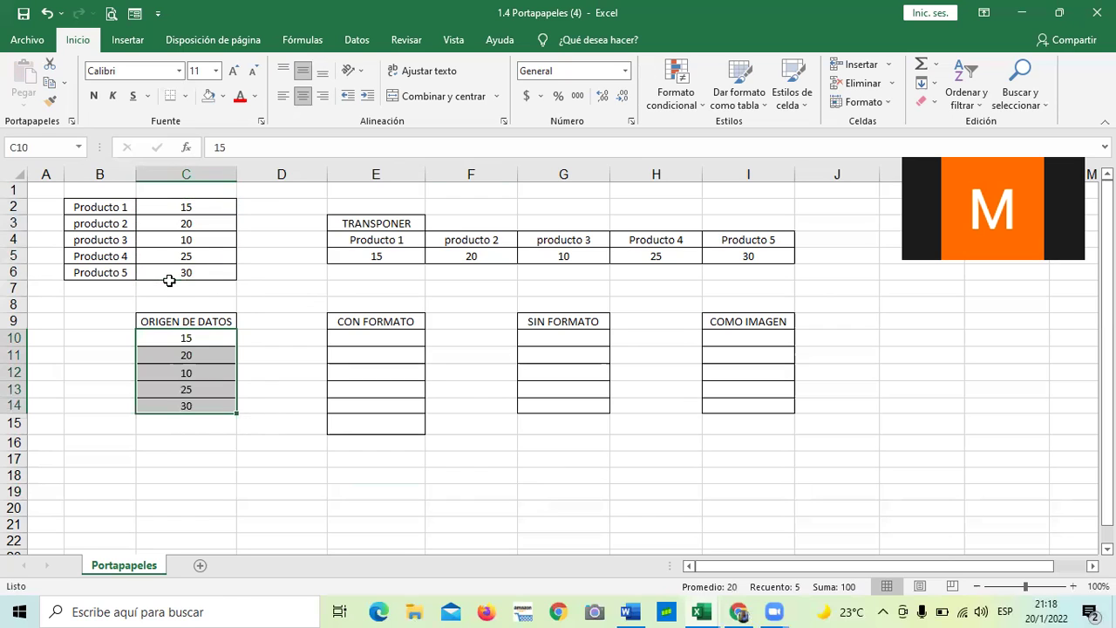
pyautogui.click(254, 427)
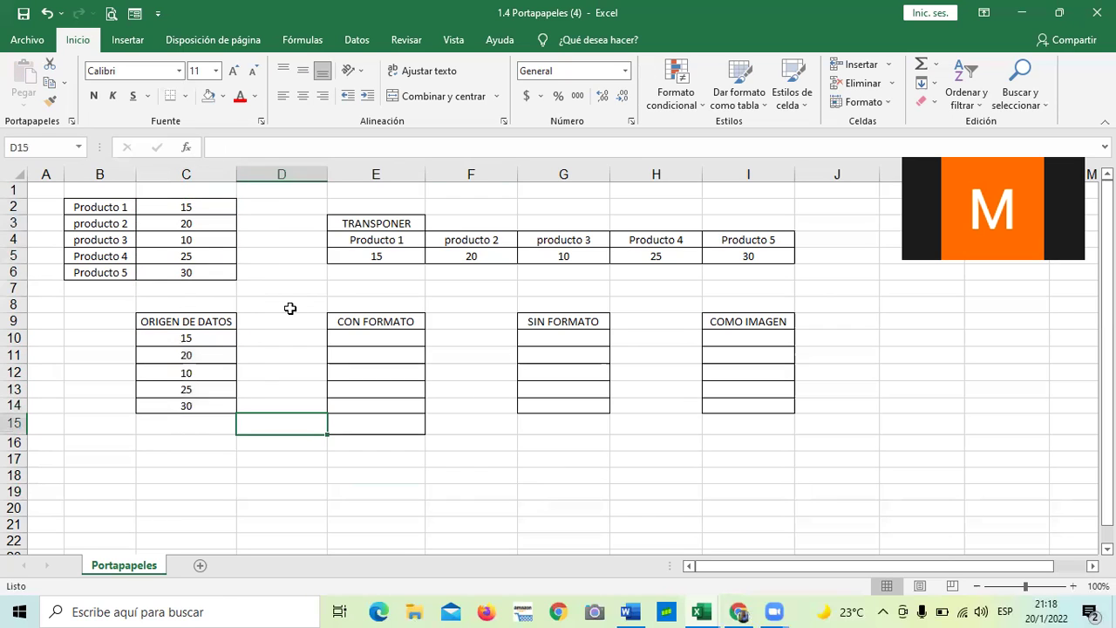
# Apply the dollar accounting number format to cell C10 under ORIGEN DE DATOS.
pyautogui.click(183, 338)
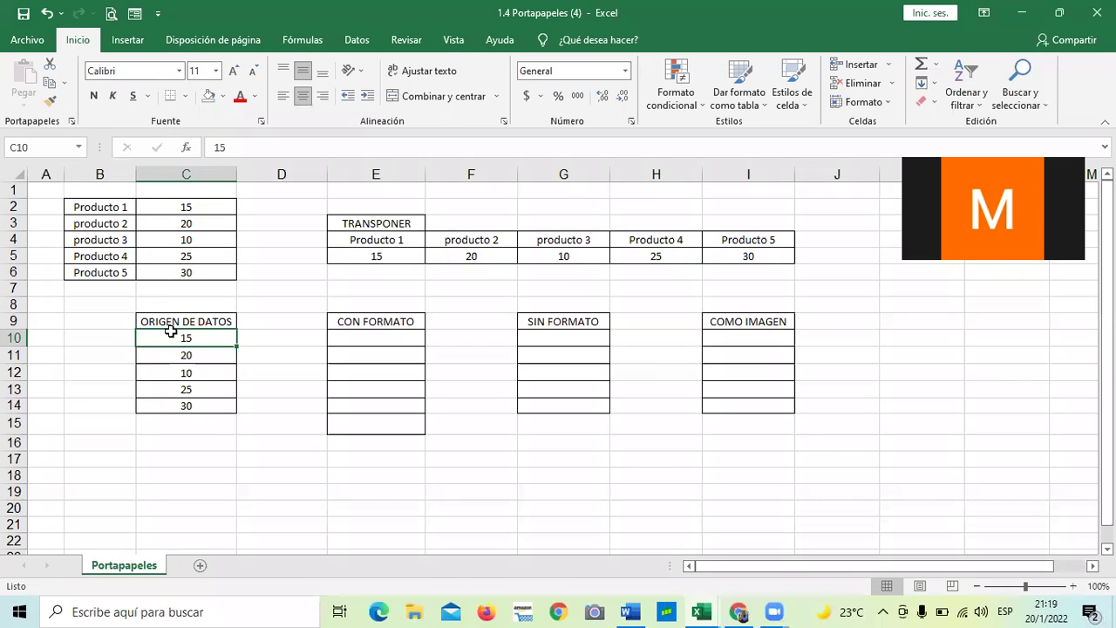
pyautogui.click(252, 428)
pyautogui.click(210, 340)
pyautogui.click(527, 97)
# Format cell C11 as a percentage and correct its value to 20%.
pyautogui.click(200, 355)
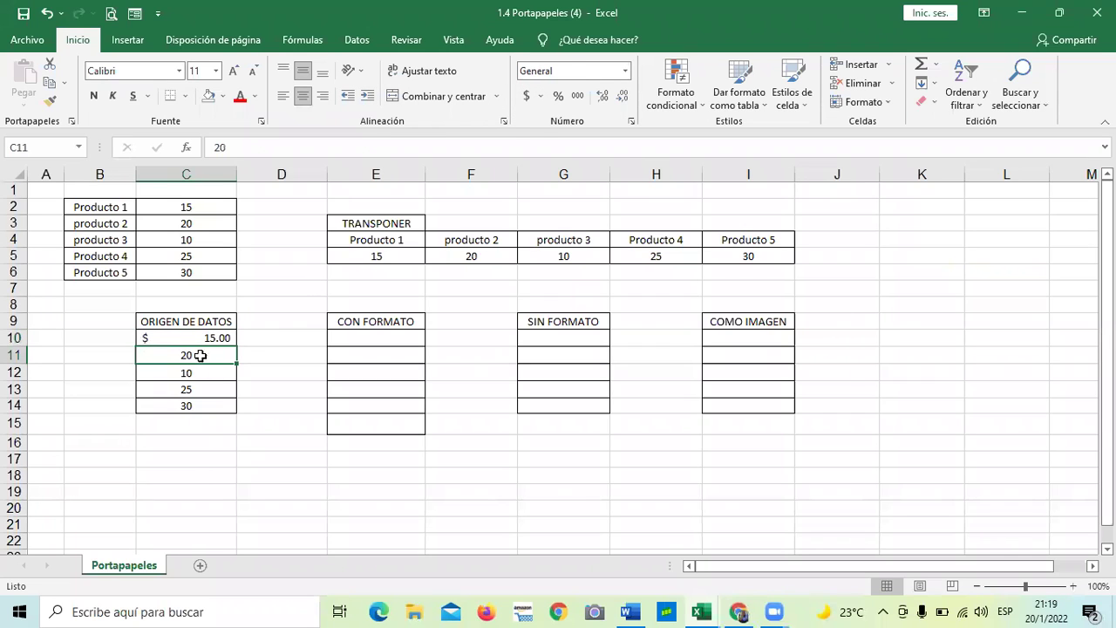
pyautogui.click(558, 98)
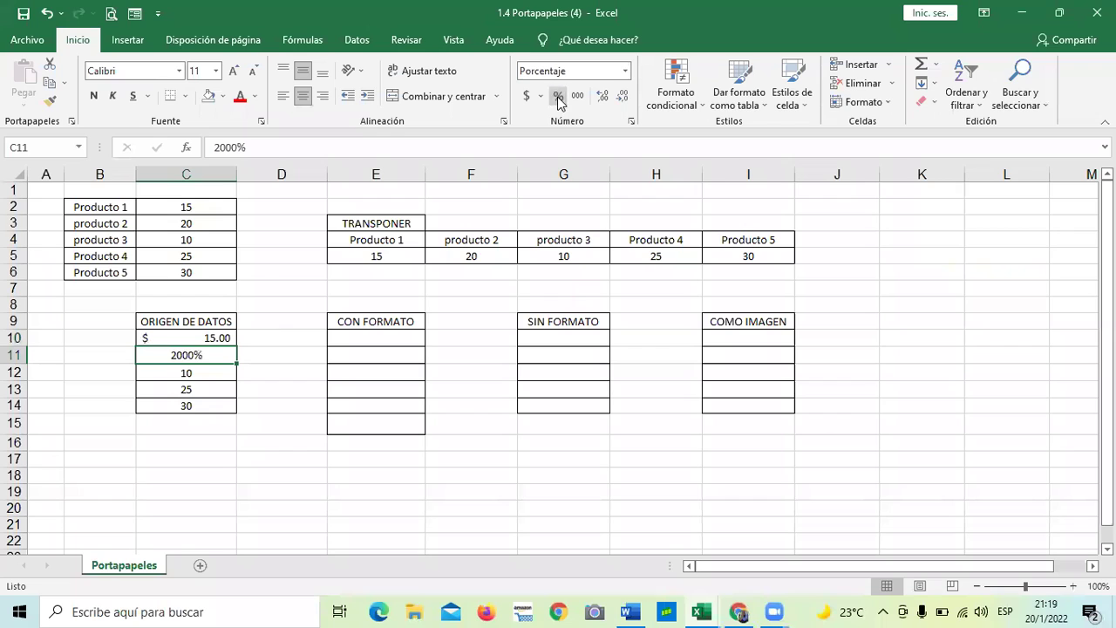
pyautogui.doubleClick(187, 355)
pyautogui.press('BackSpace')
pyautogui.press('BackSpace')
pyautogui.press('Return')
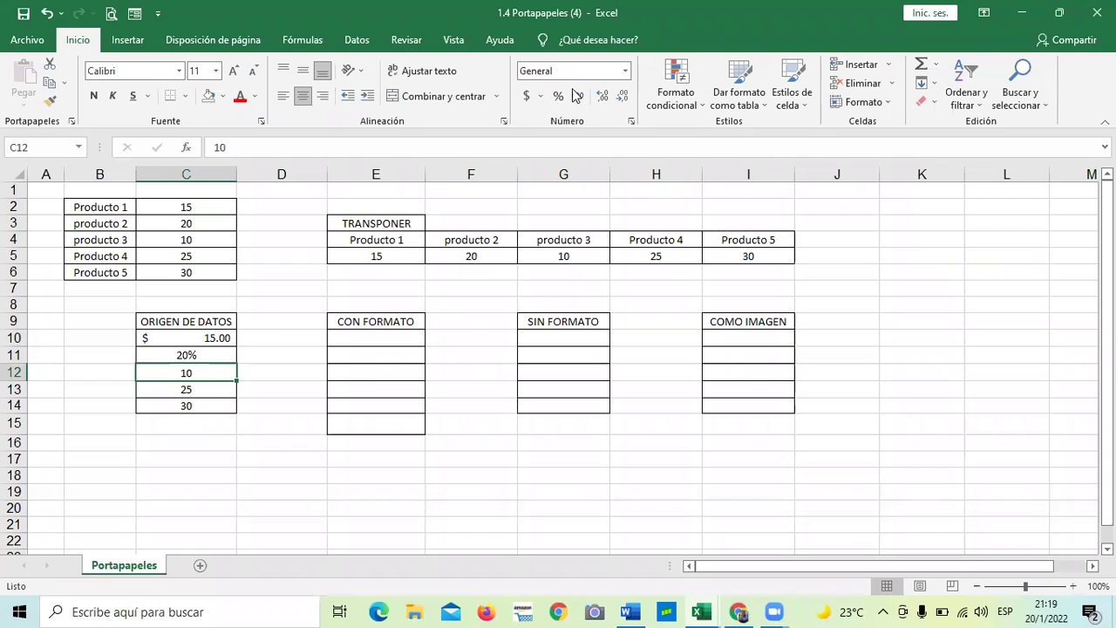
# Apply the existing custom number format 0.00 "KM" to cell C12.
pyautogui.click(631, 123)
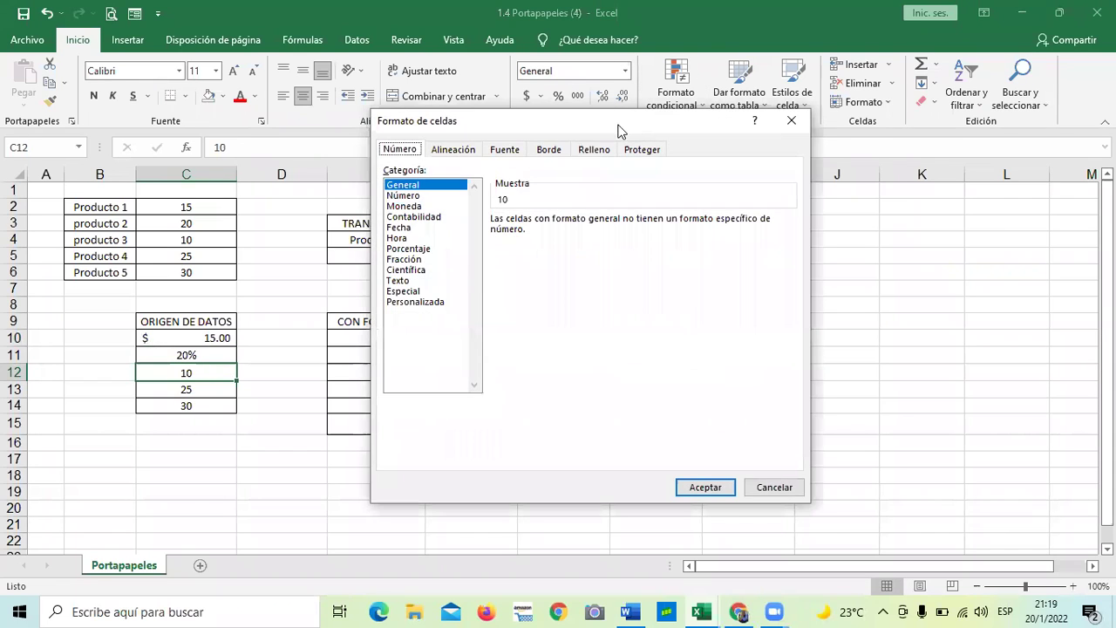
pyautogui.click(436, 304)
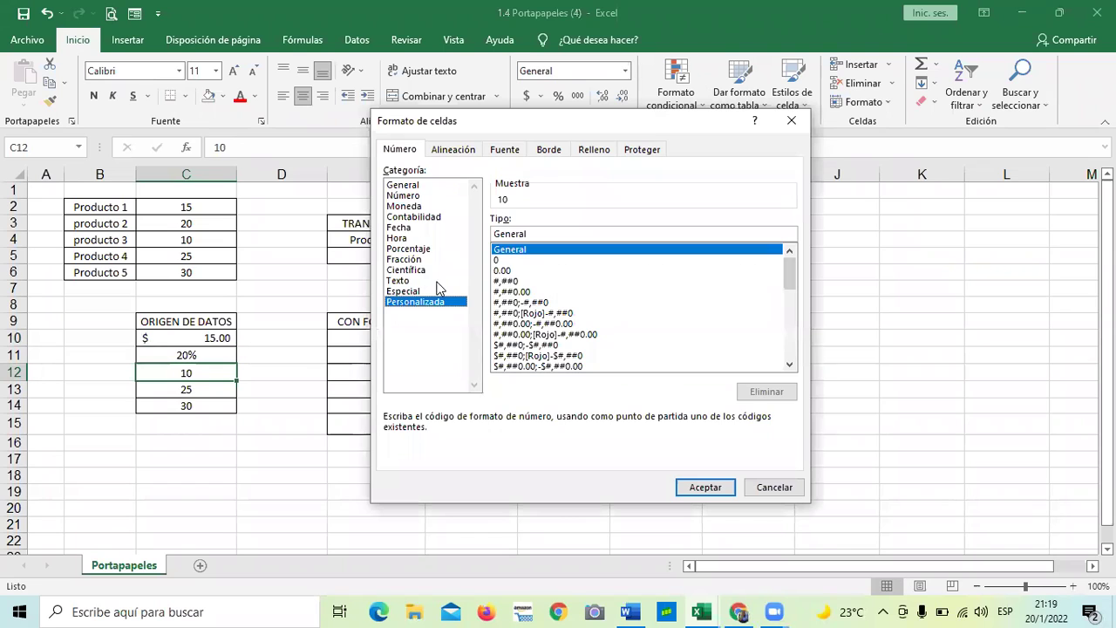
pyautogui.click(790, 364)
pyautogui.click(790, 364)
pyautogui.click(790, 365)
pyautogui.click(790, 365)
pyautogui.click(790, 364)
pyautogui.click(790, 364)
pyautogui.click(790, 365)
pyautogui.click(790, 365)
pyautogui.click(790, 364)
pyautogui.click(790, 364)
pyautogui.click(790, 364)
pyautogui.click(790, 365)
pyautogui.click(790, 364)
pyautogui.click(790, 364)
pyautogui.click(790, 364)
pyautogui.click(790, 364)
pyautogui.click(790, 364)
pyautogui.click(790, 365)
pyautogui.click(790, 365)
pyautogui.click(790, 364)
pyautogui.click(790, 364)
pyautogui.click(790, 364)
pyautogui.click(790, 364)
pyautogui.click(790, 365)
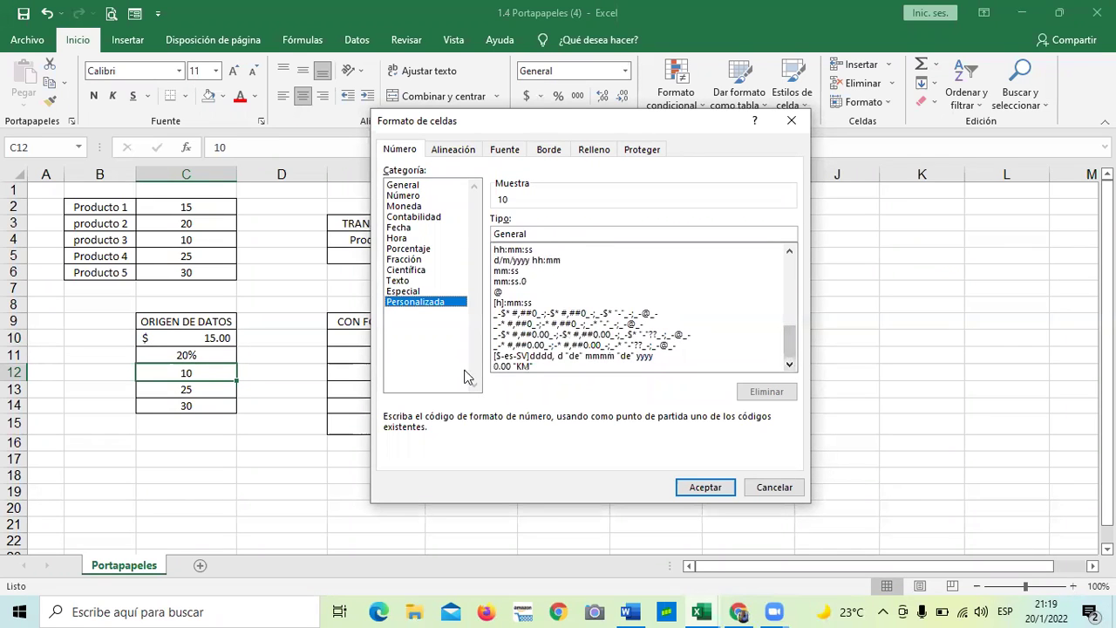
pyautogui.click(511, 366)
pyautogui.click(707, 487)
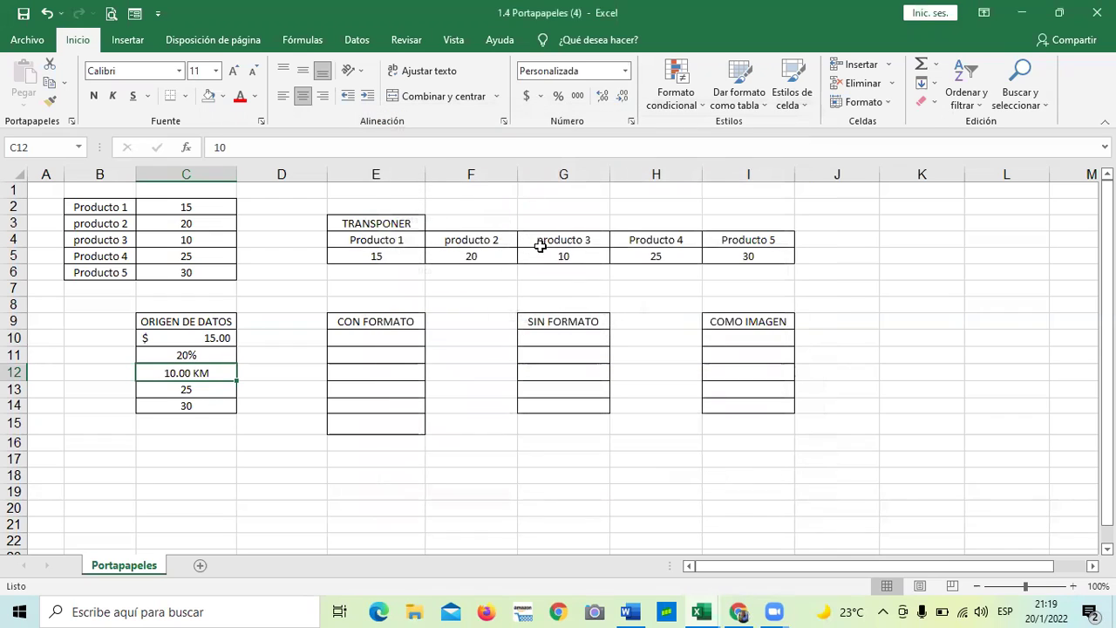
# Fill cell C13 under ORIGEN DE DATOS with the green theme color.
pyautogui.click(213, 386)
pyautogui.click(222, 97)
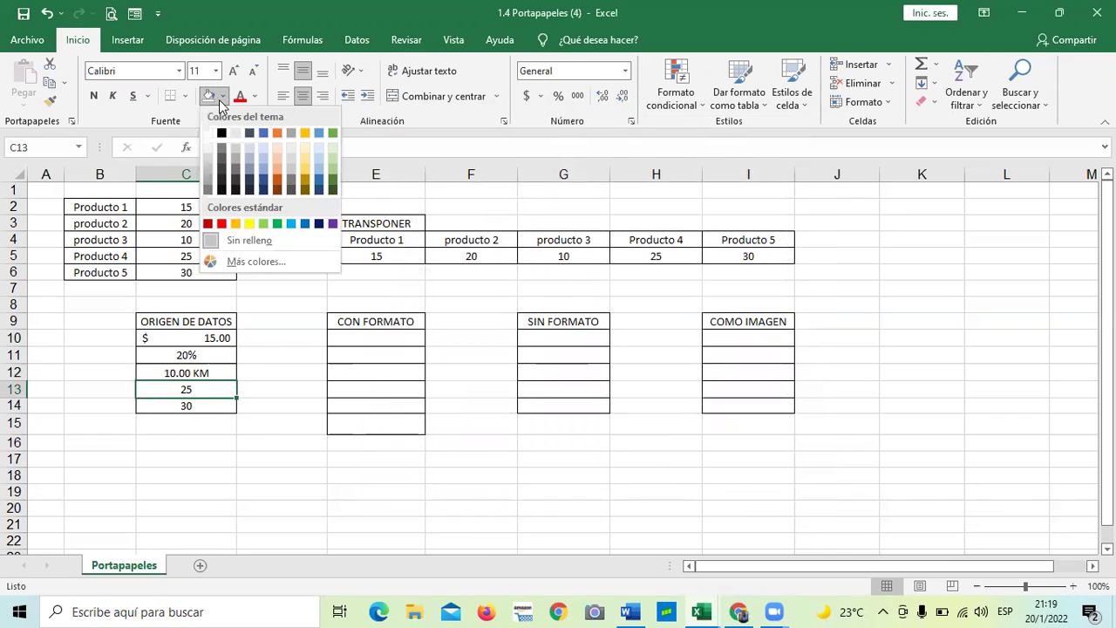
pyautogui.click(334, 135)
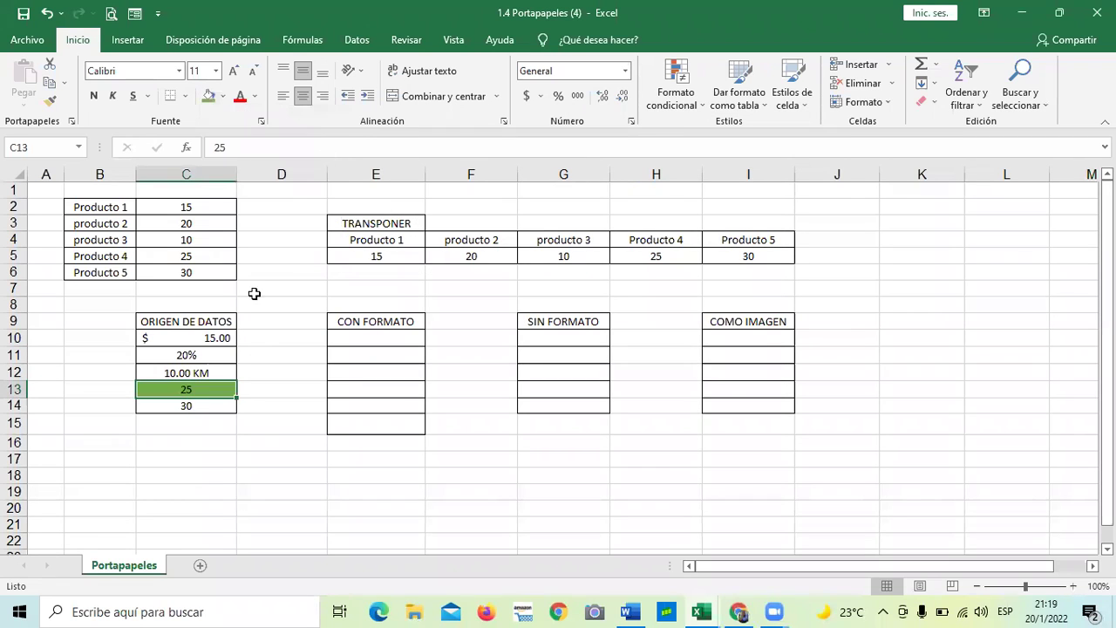
# Increase the font size of cell C14 to 18 and make row 14 tall enough for the larger number.
pyautogui.click(197, 404)
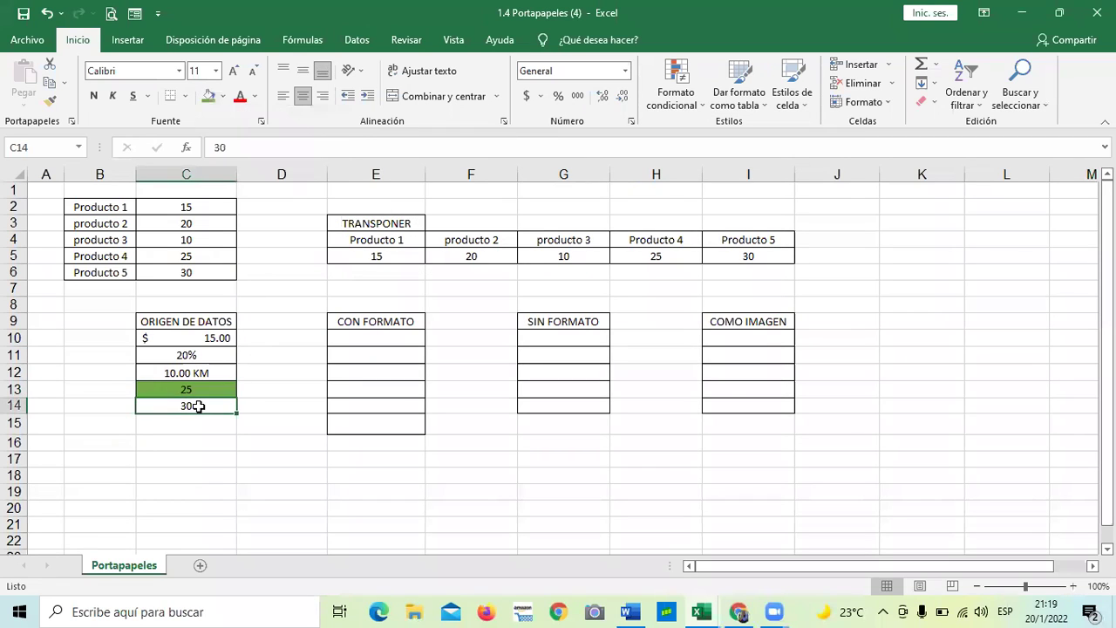
pyautogui.click(233, 71)
pyautogui.click(232, 72)
pyautogui.click(233, 74)
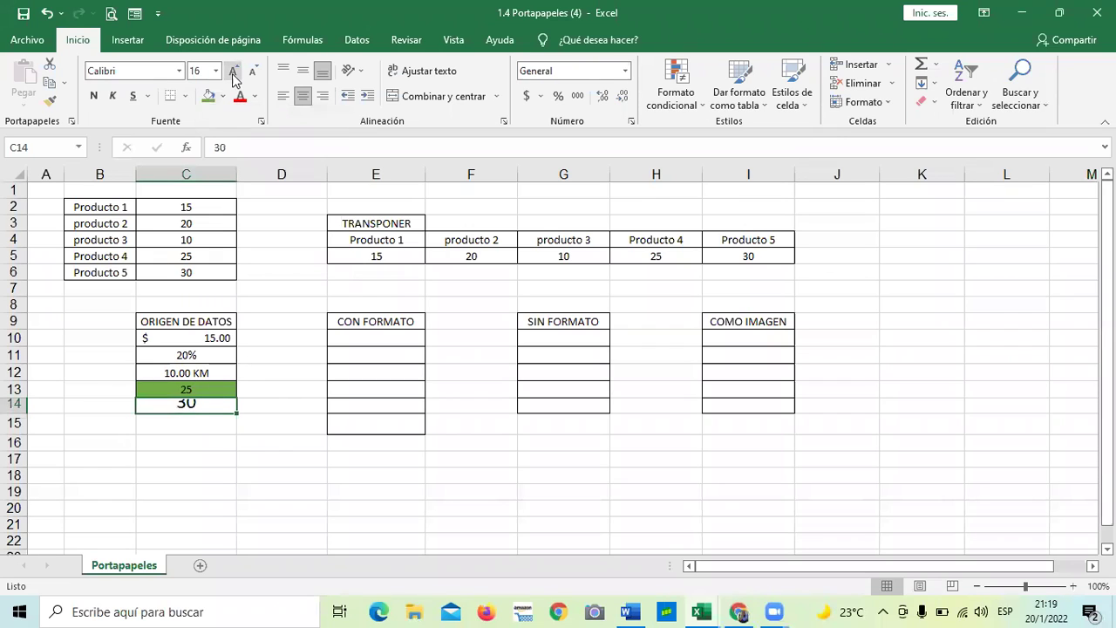
pyautogui.moveTo(21, 414); pyautogui.dragTo(21, 429)
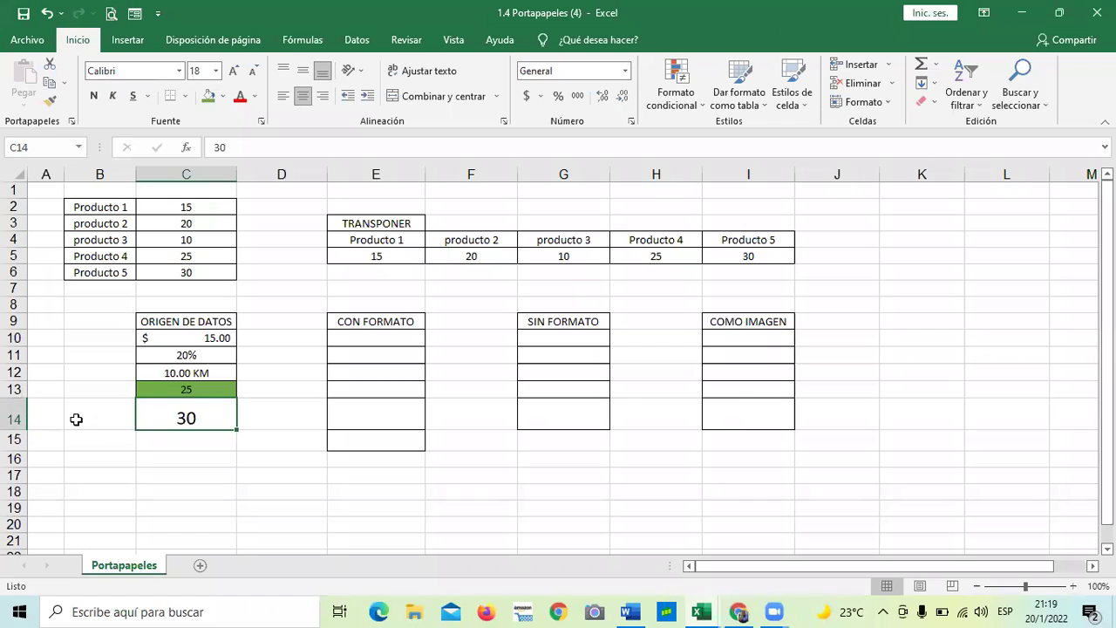
pyautogui.click(292, 495)
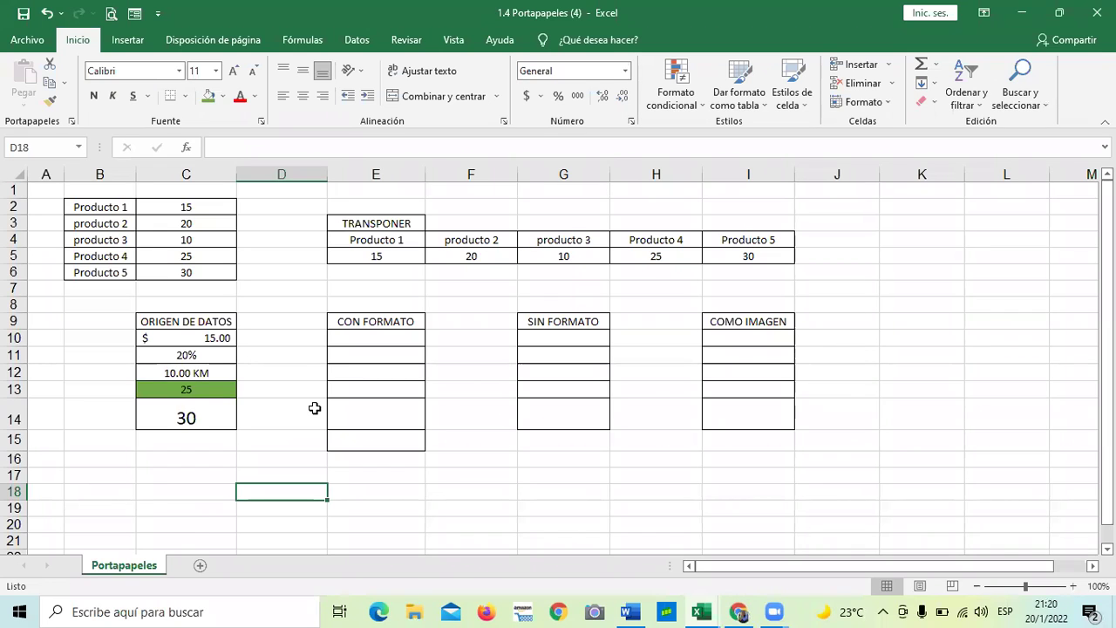
# Copy C10:C14 and paste it with its formatting into the CON FORMATO column starting at E10.
pyautogui.moveTo(199, 336); pyautogui.dragTo(187, 388)
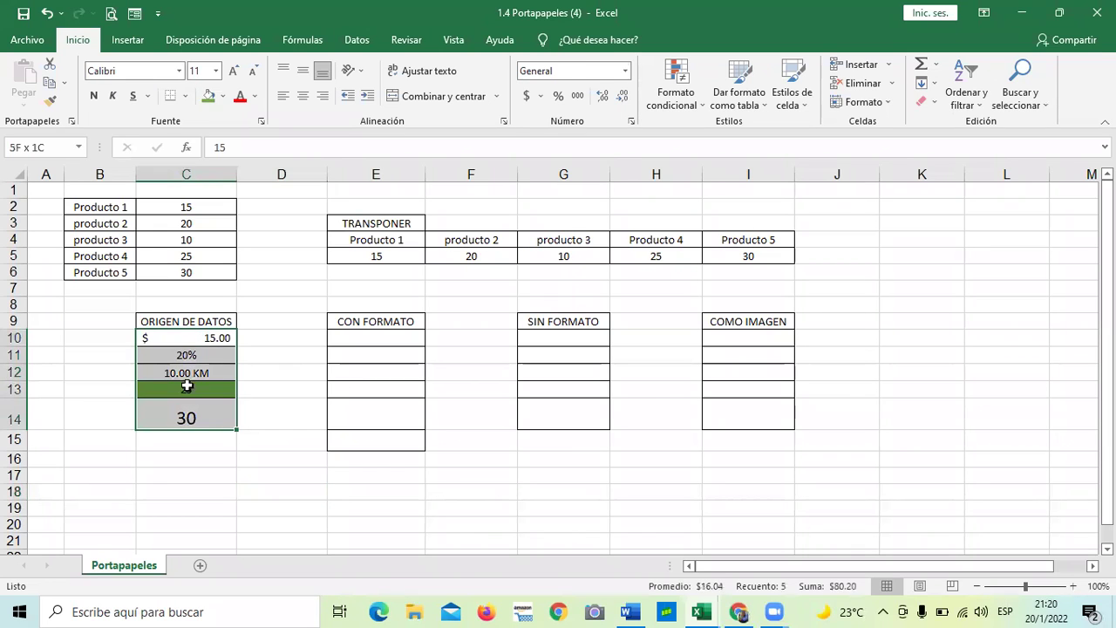
pyautogui.rightClick(185, 351)
pyautogui.click(213, 275)
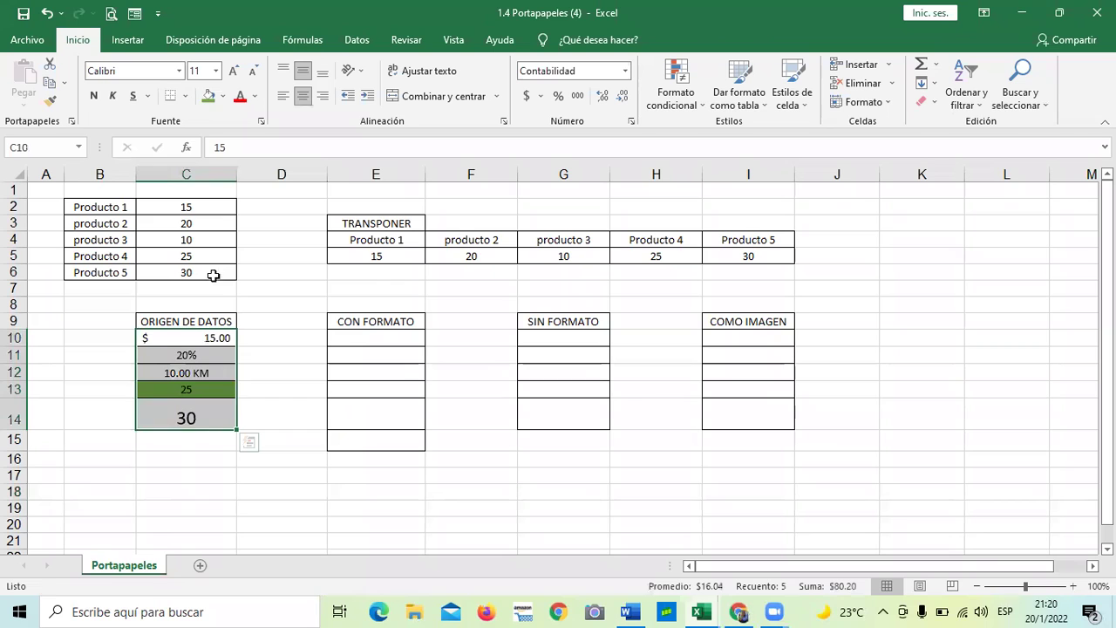
pyautogui.click(347, 339)
pyautogui.rightClick(348, 339)
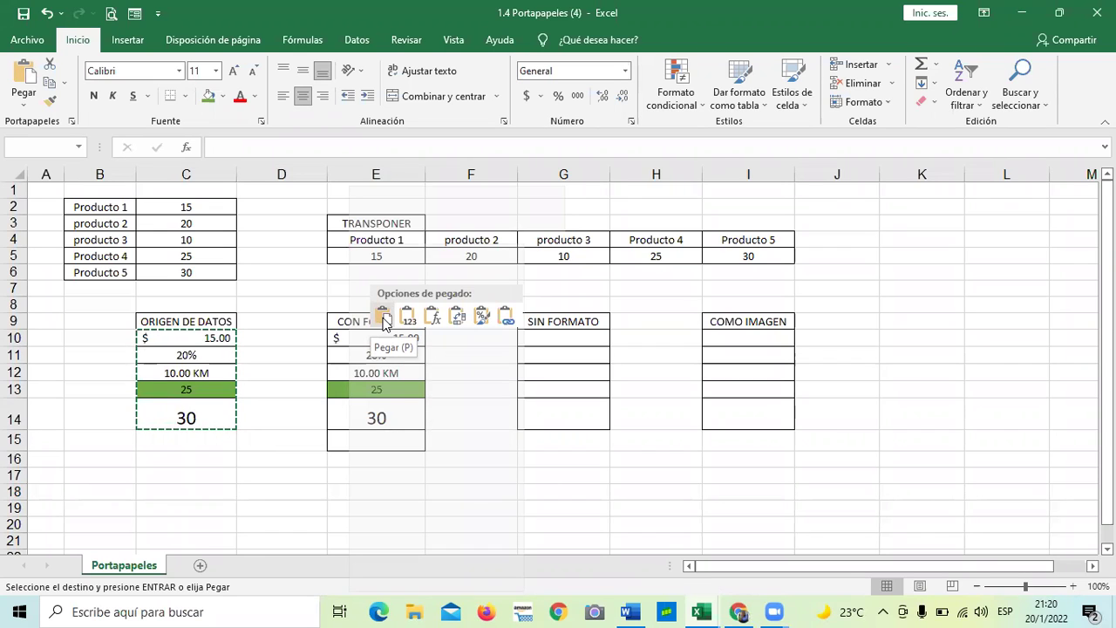
pyautogui.click(382, 316)
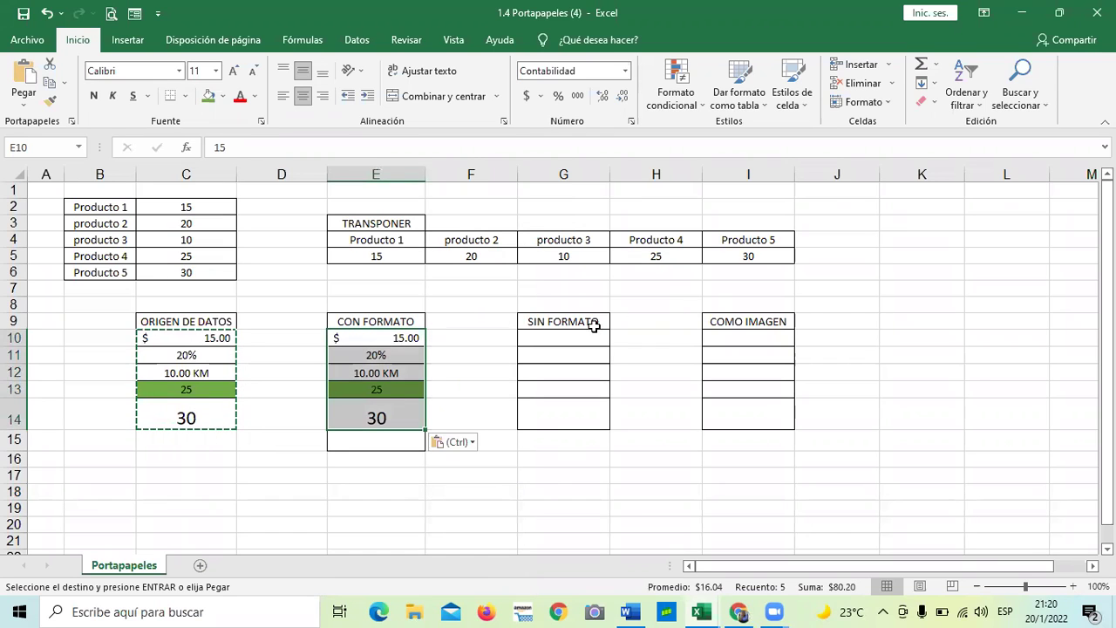
# Paste the copied ORIGEN DE DATOS cells as values only into the SIN FORMATO column starting at G10, and end copy mode.
pyautogui.click(569, 335)
pyautogui.rightClick(574, 337)
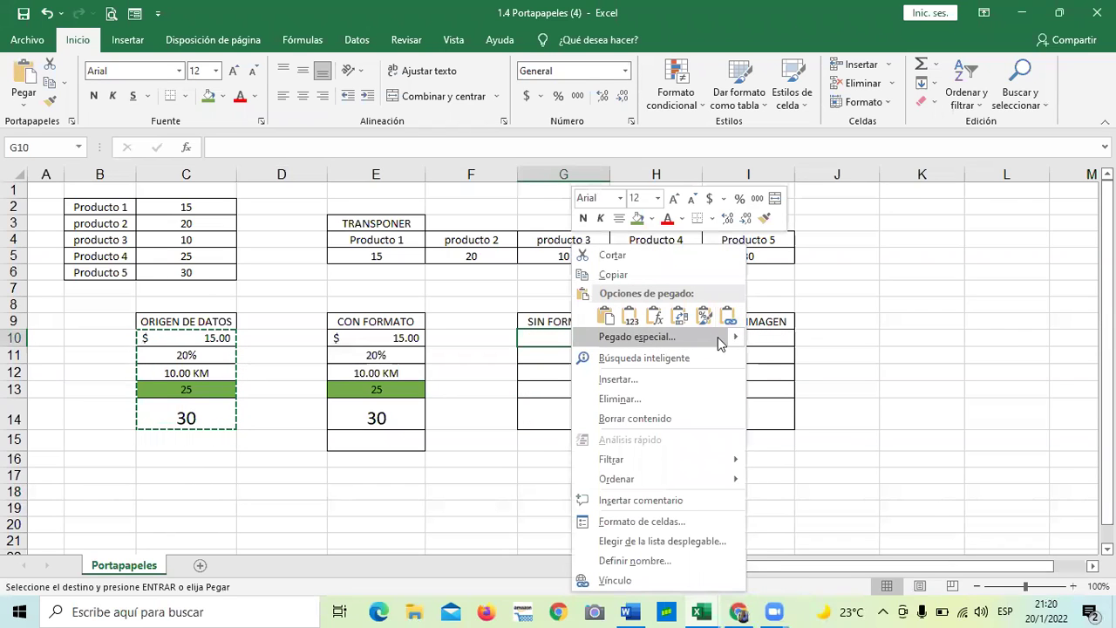
pyautogui.moveTo(730, 342)
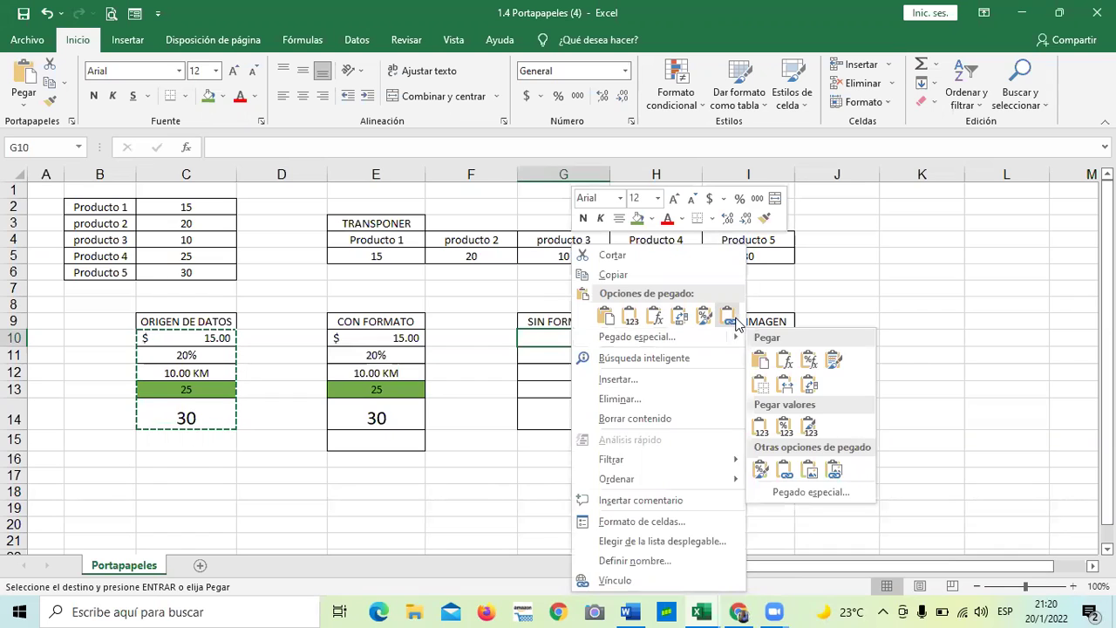
pyautogui.click(731, 323)
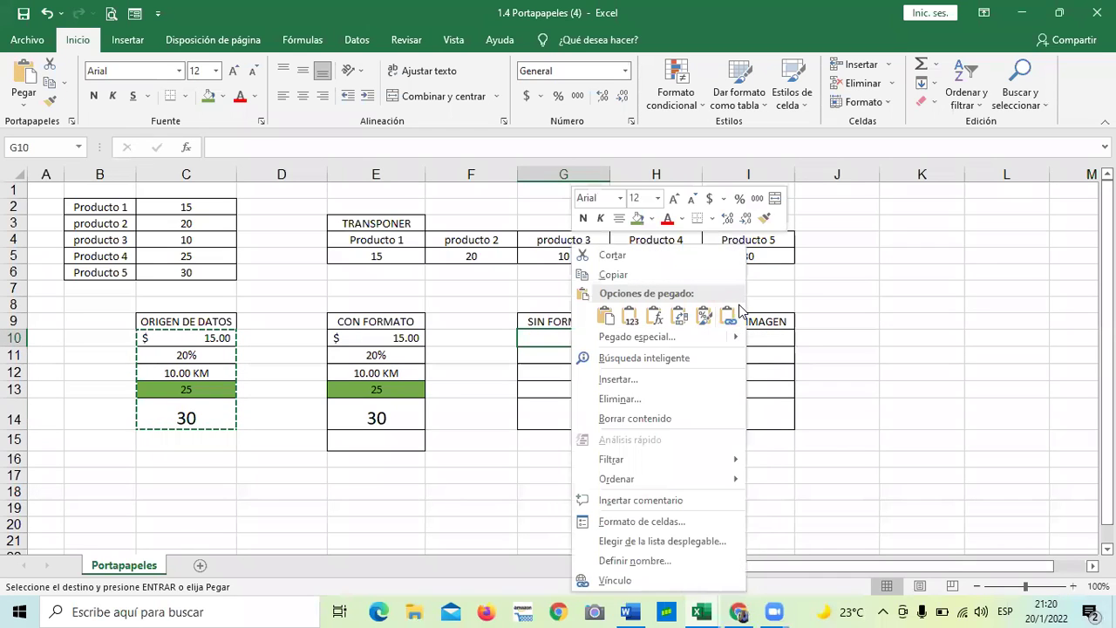
pyautogui.moveTo(732, 338)
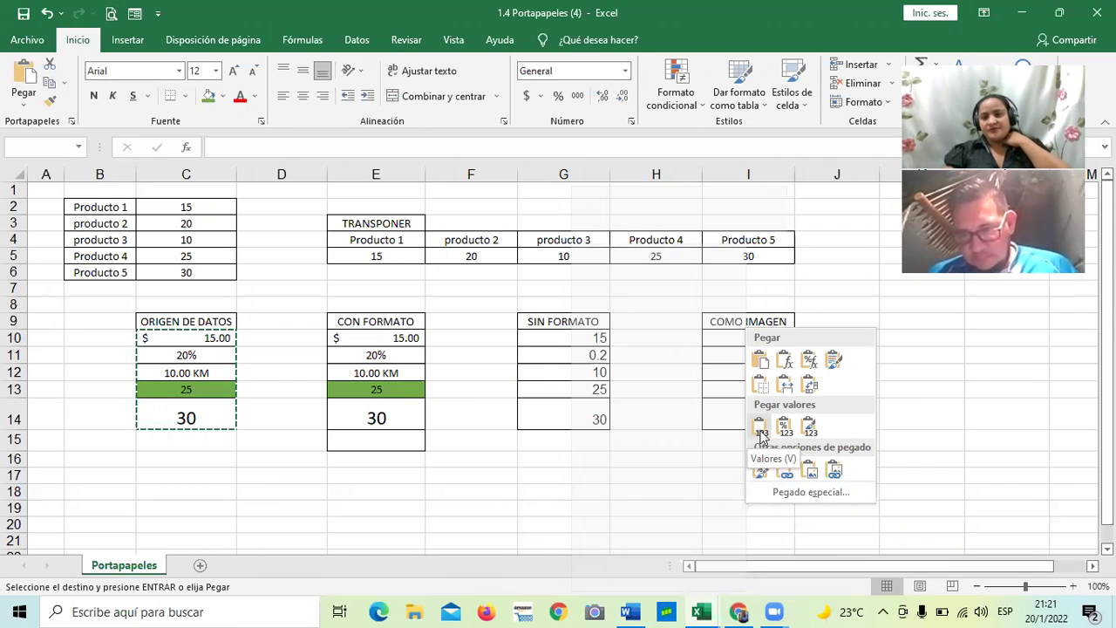
pyautogui.click(760, 429)
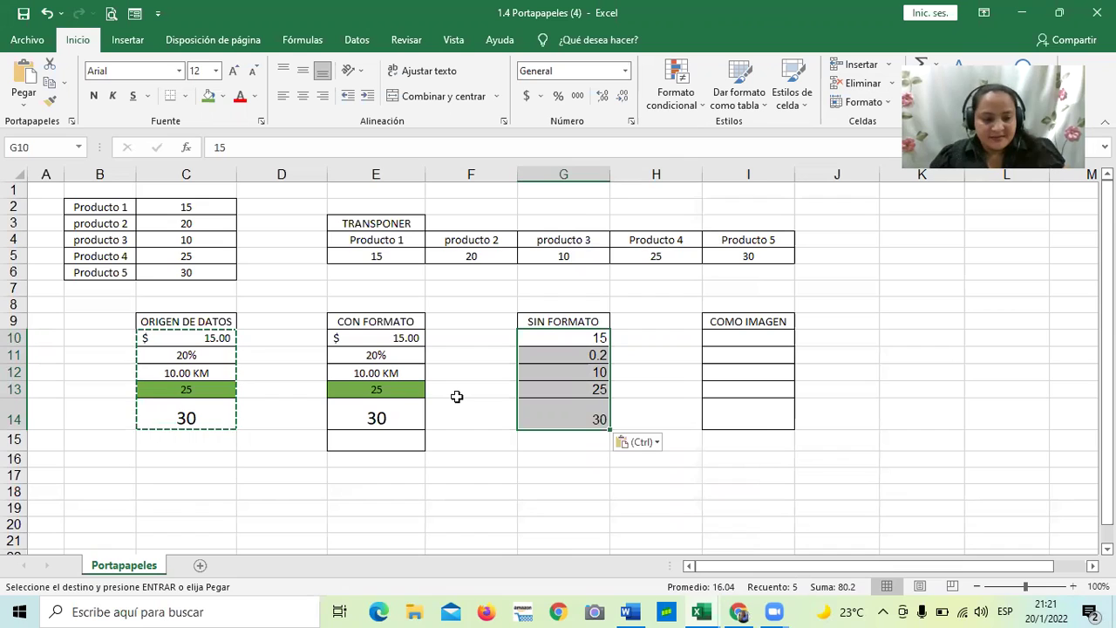
pyautogui.press('Escape')
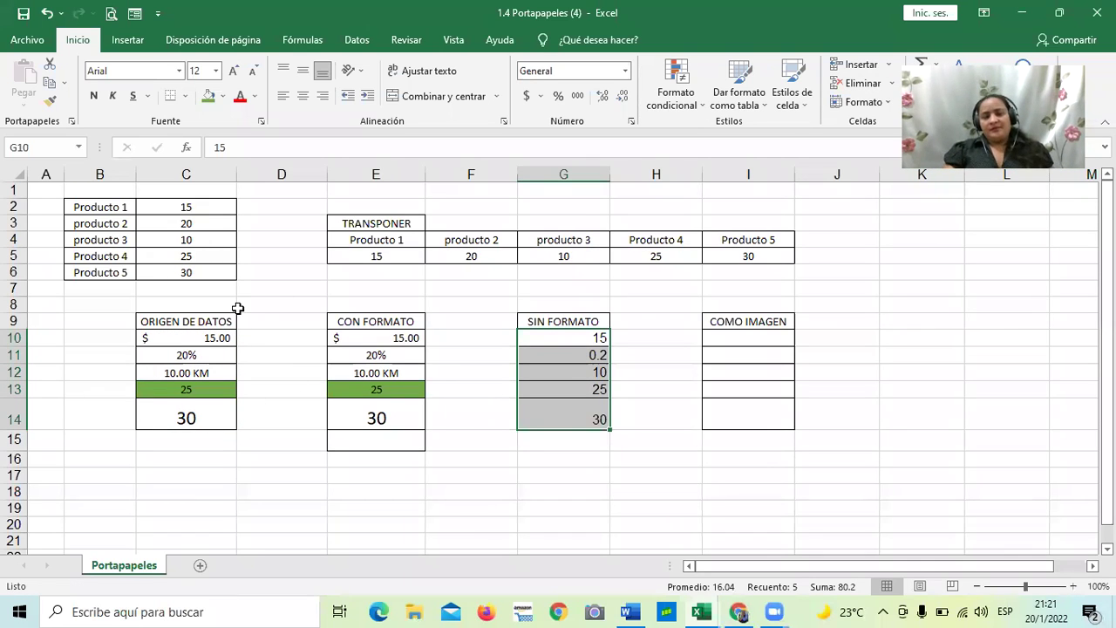
pyautogui.click(534, 289)
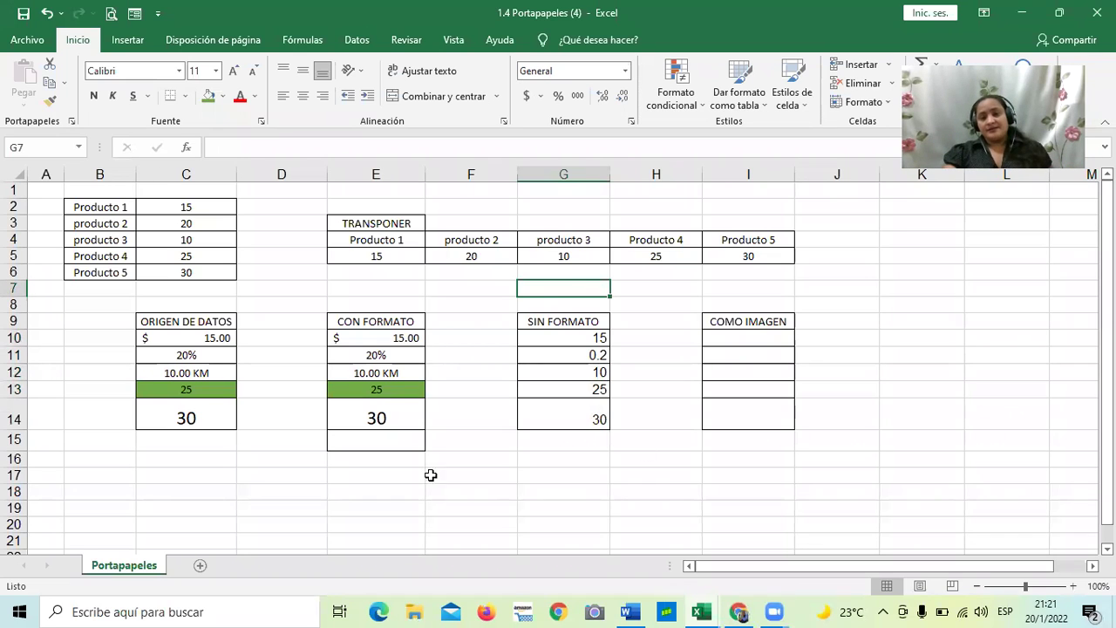
pyautogui.click(815, 388)
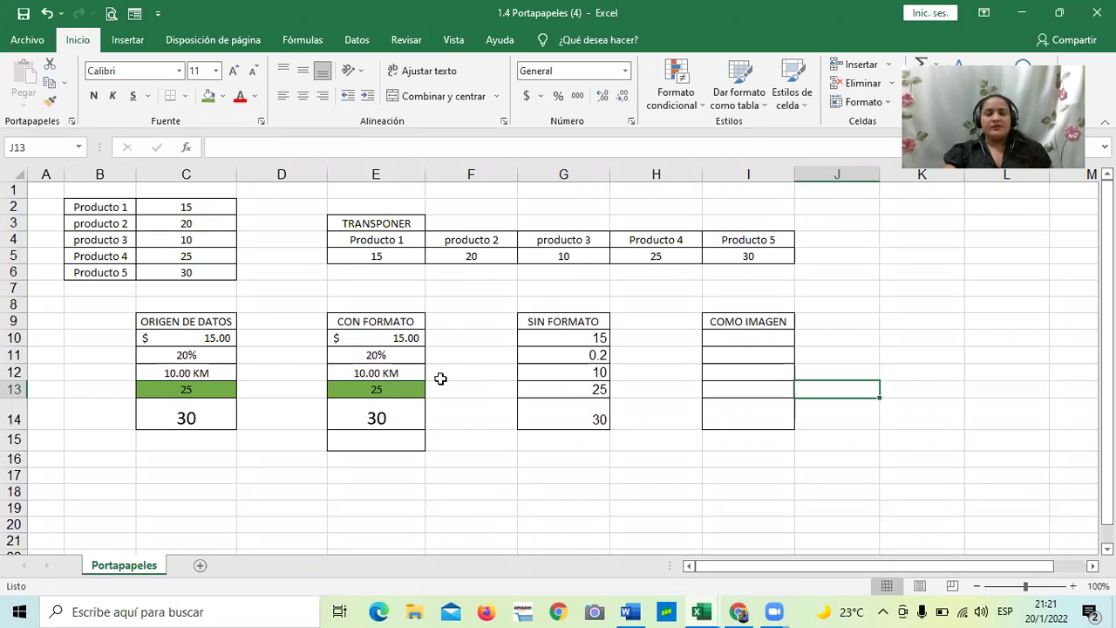
# Copy C10:C14 and paste it as a static picture at I10 under COMO IMAGEN.
pyautogui.moveTo(208, 337); pyautogui.dragTo(198, 416)
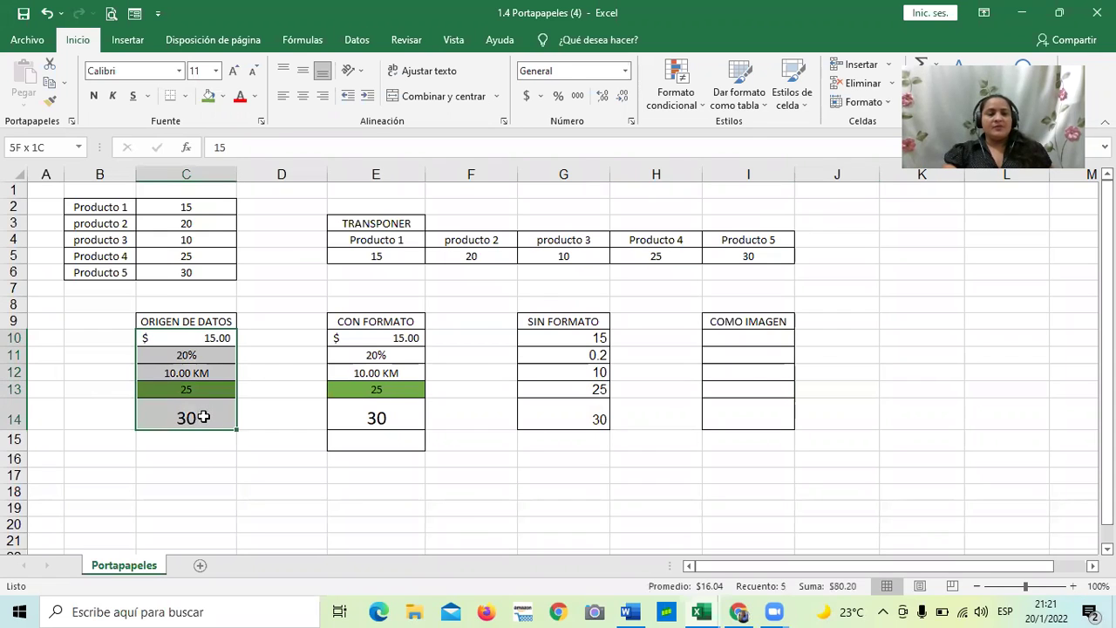
pyautogui.rightClick(195, 350)
pyautogui.click(235, 275)
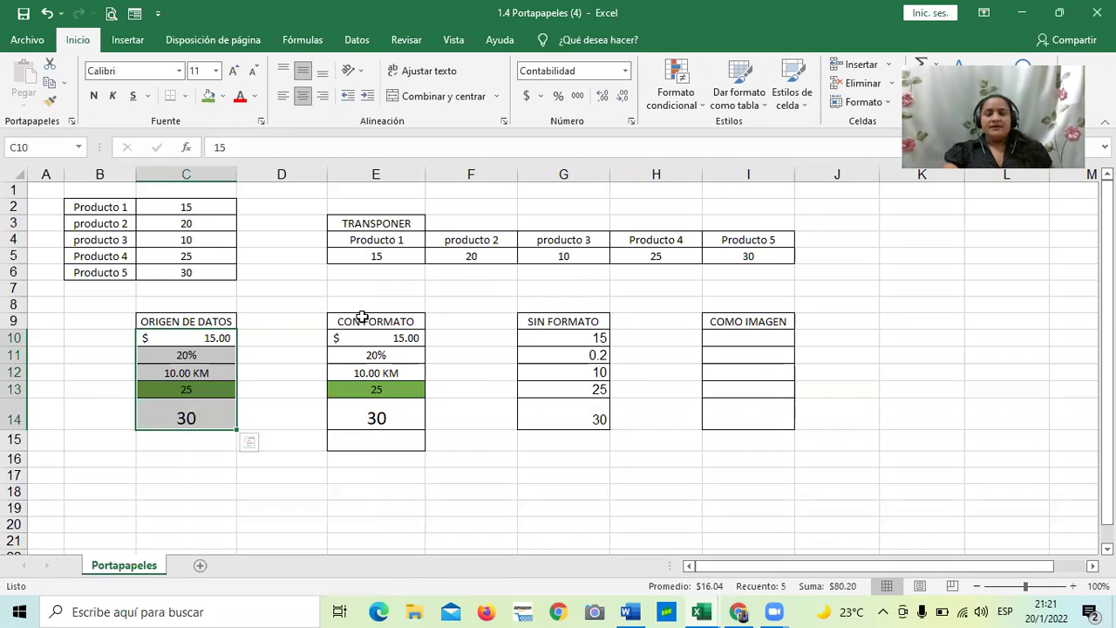
pyautogui.click(743, 340)
pyautogui.rightClick(745, 338)
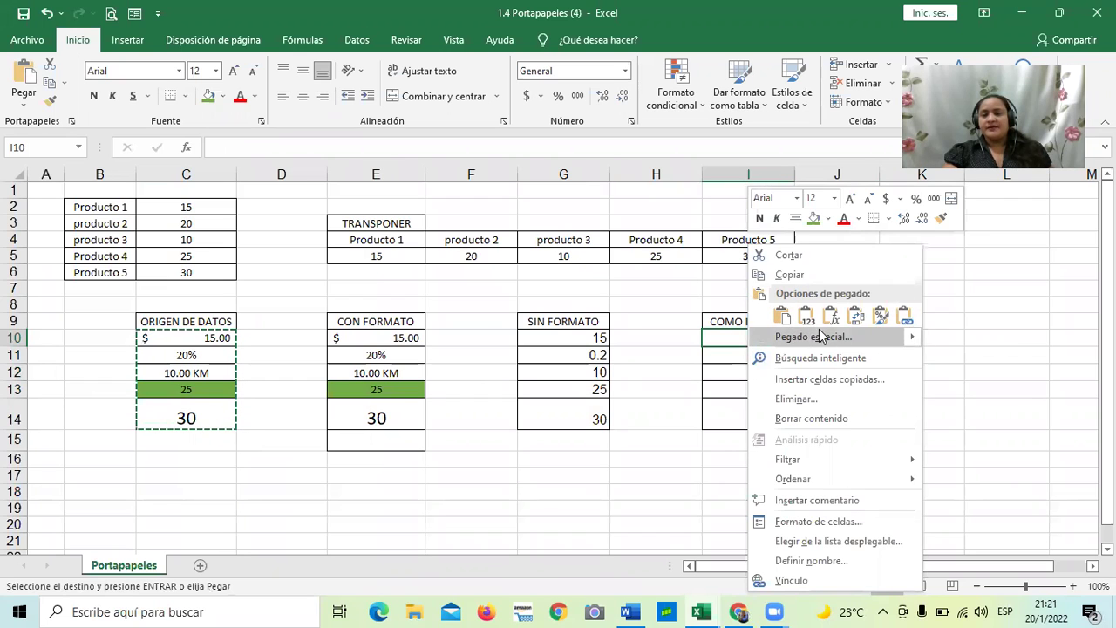
pyautogui.moveTo(912, 337)
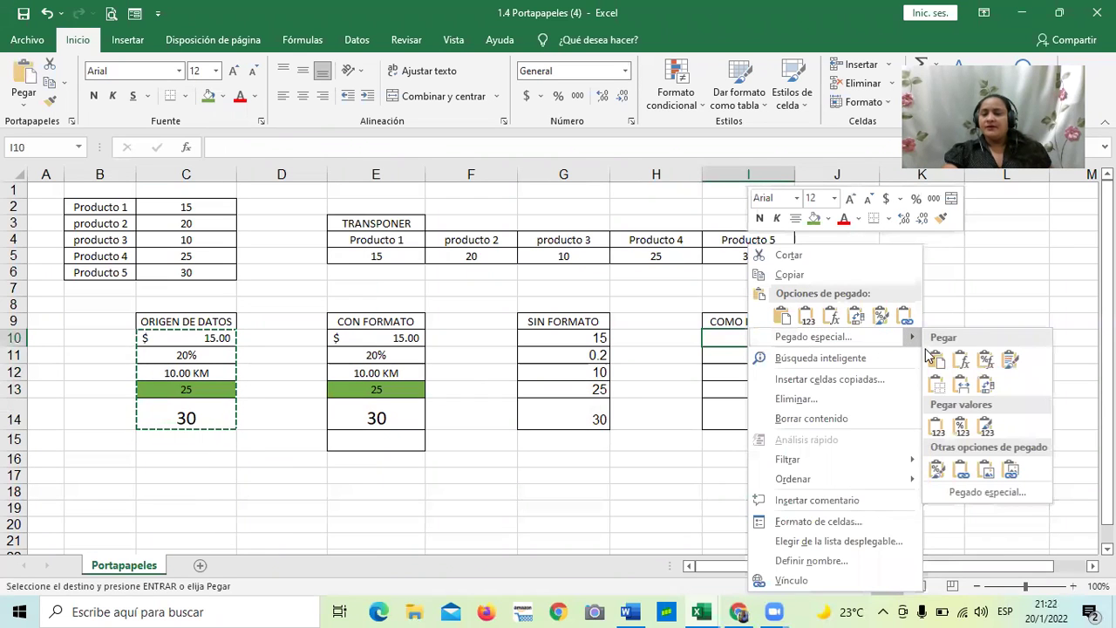
pyautogui.click(1012, 473)
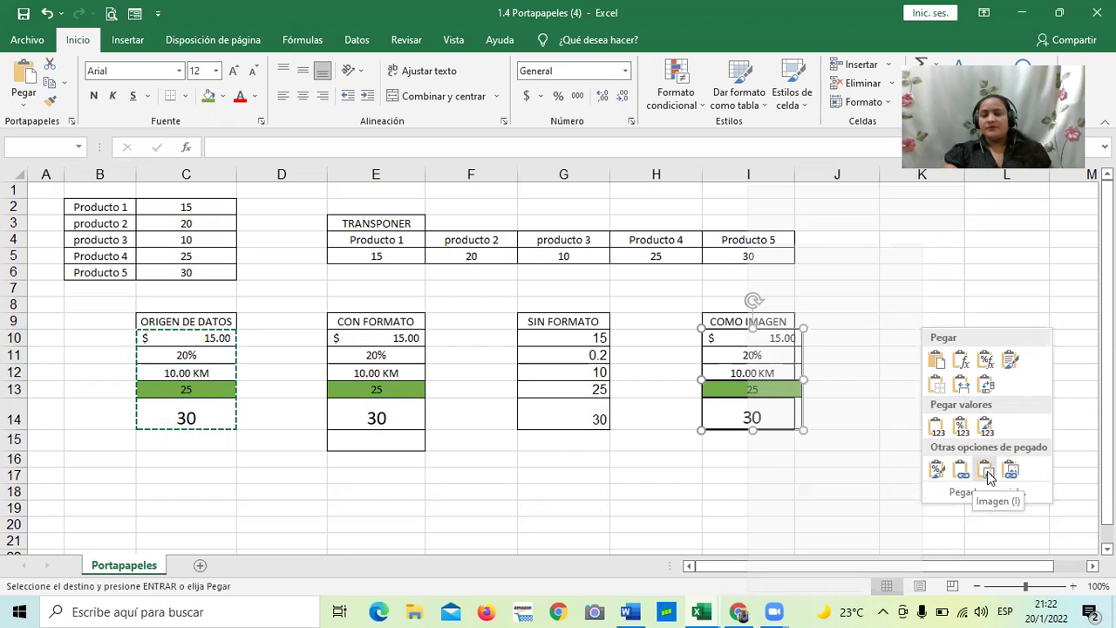
pyautogui.click(987, 471)
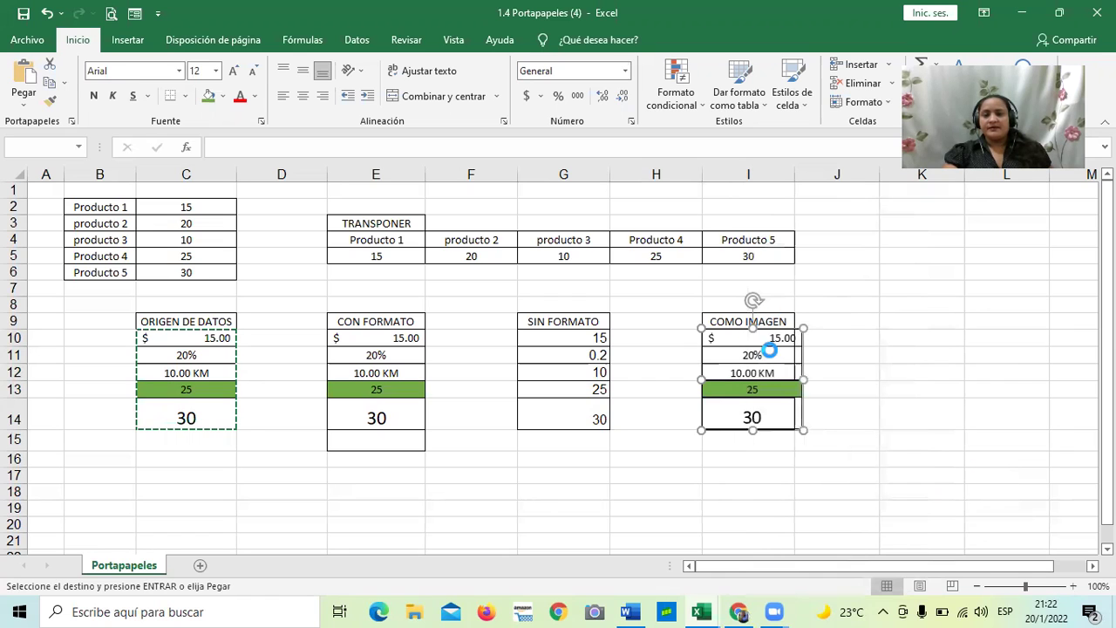
# Move the pasted picture beside the COMO IMAGEN column and resize it from its corners so it ends slightly larger.
pyautogui.click(773, 377)
pyautogui.moveTo(802, 327); pyautogui.dragTo(834, 297)
pyautogui.moveTo(767, 361); pyautogui.dragTo(919, 358)
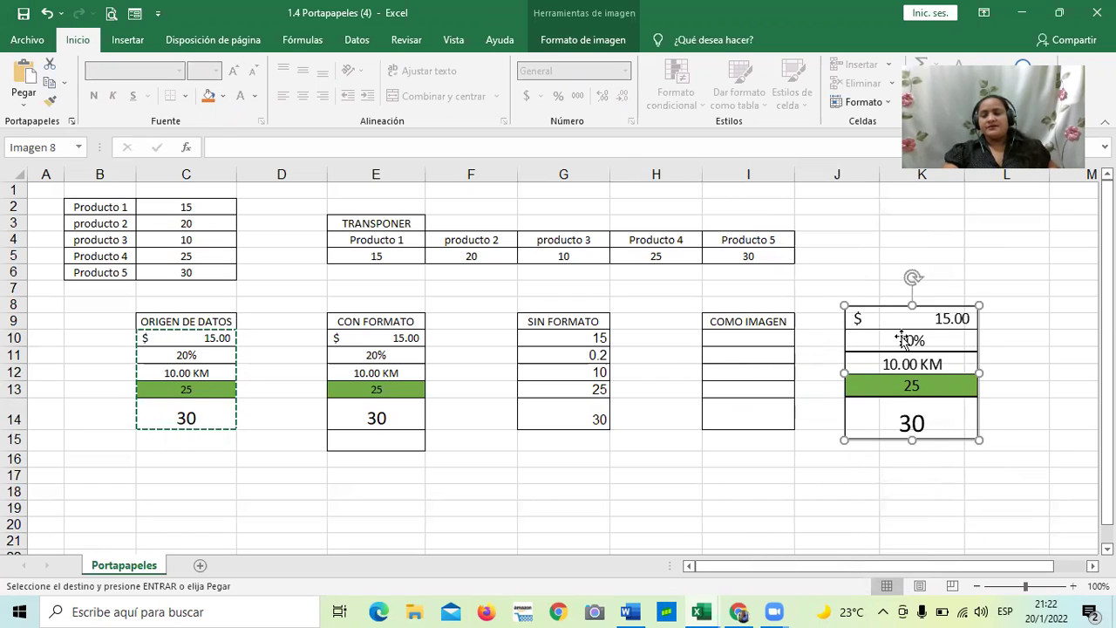
pyautogui.moveTo(844, 440); pyautogui.dragTo(865, 422)
pyautogui.press('Escape')
pyautogui.moveTo(854, 299)
pyautogui.mouseDown()
pyautogui.moveTo(867, 314)
pyautogui.moveTo(877, 317)
pyautogui.moveTo(859, 294)
pyautogui.moveTo(886, 309)
pyautogui.moveTo(854, 297)
pyautogui.mouseUp()
pyautogui.moveTo(969, 299); pyautogui.dragTo(957, 320)
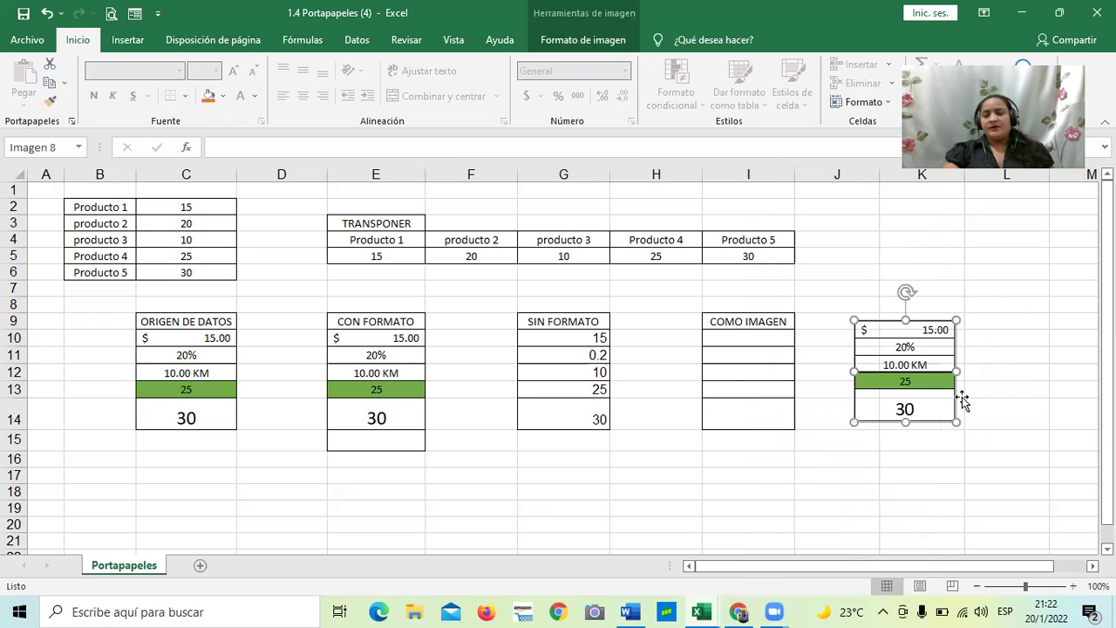
pyautogui.moveTo(957, 422); pyautogui.dragTo(973, 438)
# Delete the static picture beside the COMO IMAGEN column.
pyautogui.click(894, 491)
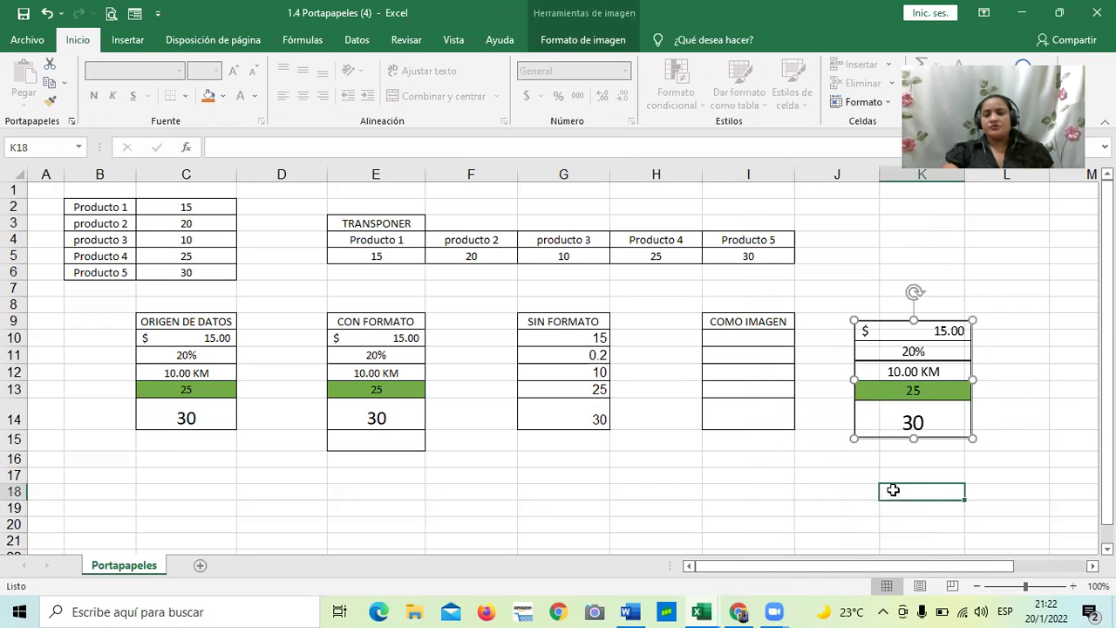
pyautogui.click(901, 362)
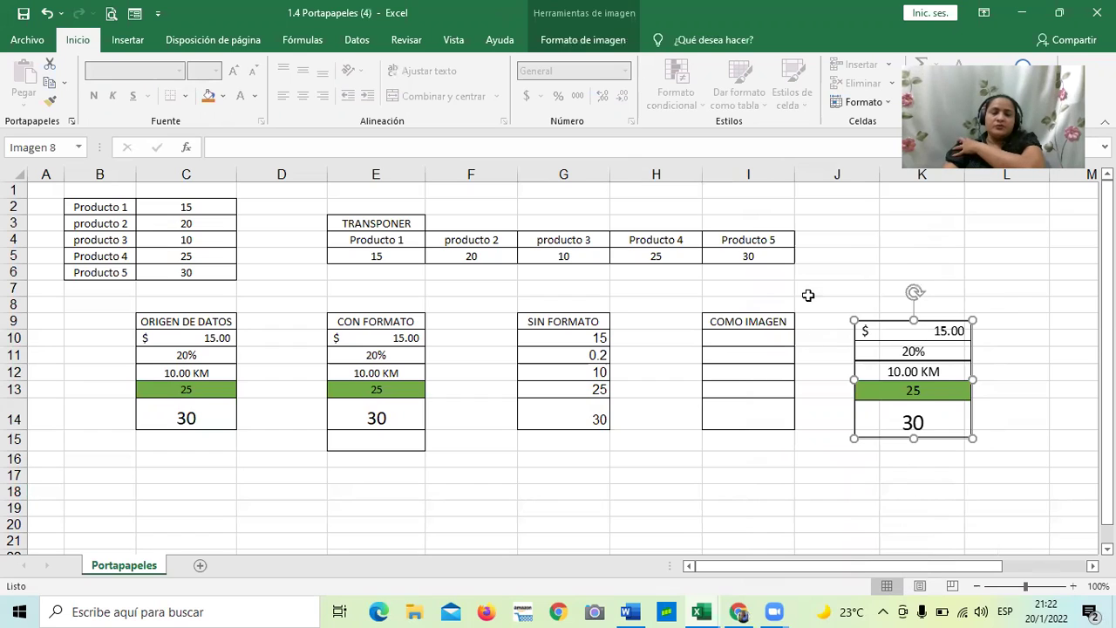
pyautogui.press('Delete')
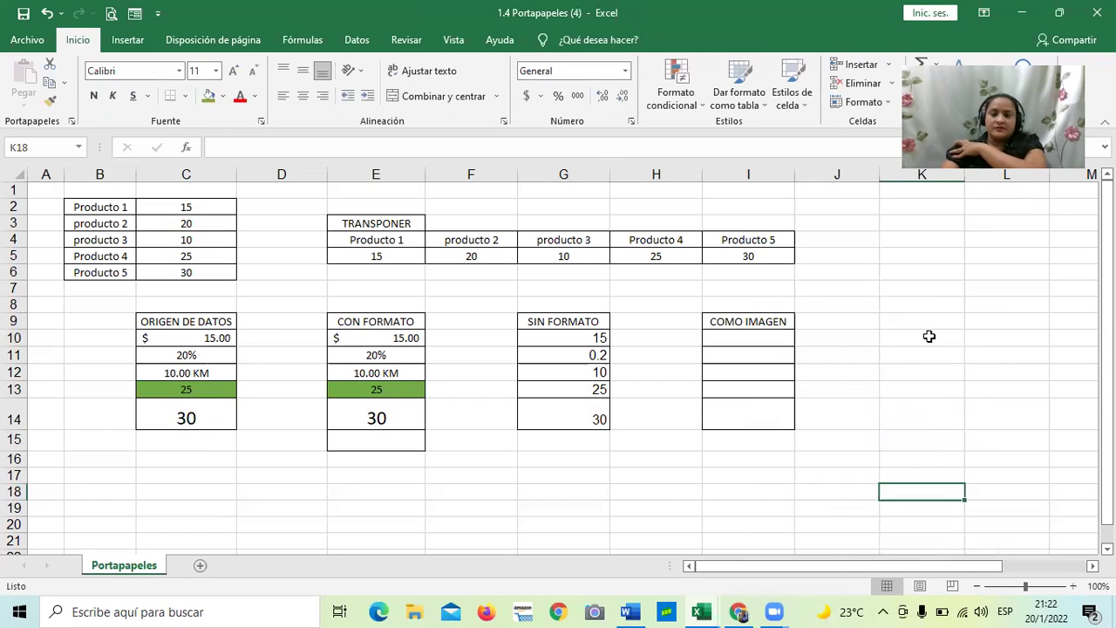
# Copy C10:C14, paste it as a linked picture at I10, and place it slightly enlarged over columns J and K.
pyautogui.moveTo(154, 340); pyautogui.dragTo(169, 381)
pyautogui.rightClick(169, 381)
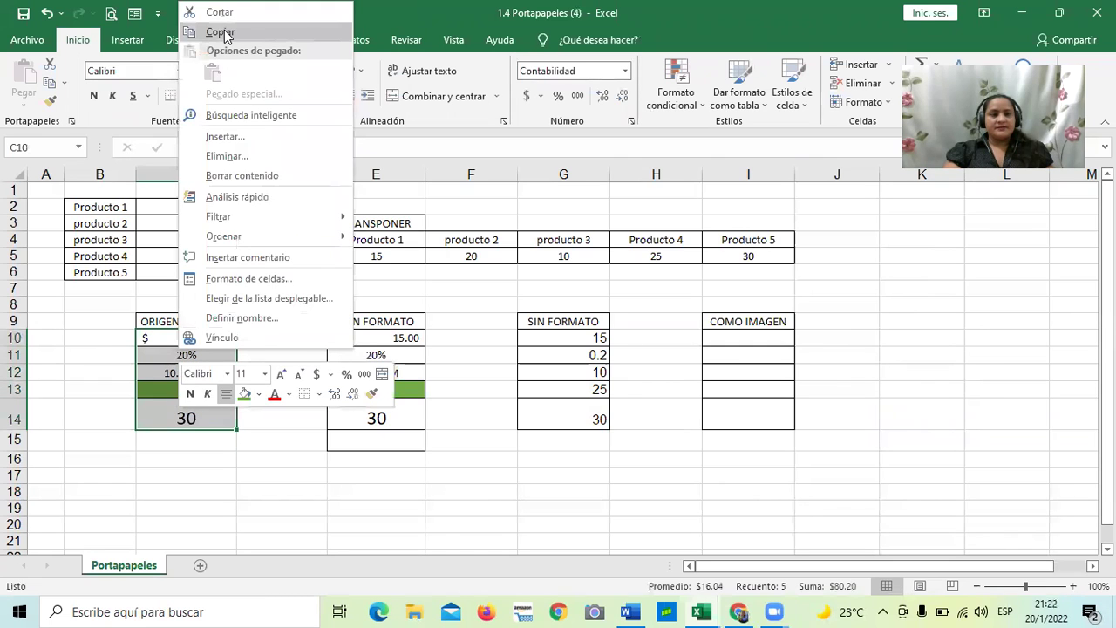
pyautogui.click(226, 33)
pyautogui.click(748, 342)
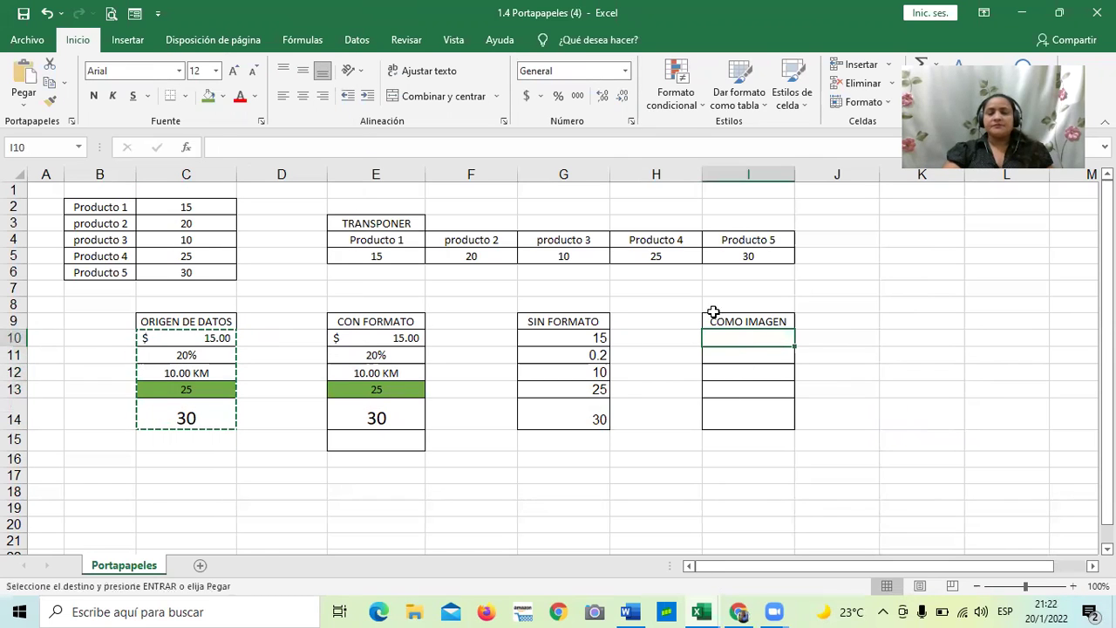
pyautogui.rightClick(758, 341)
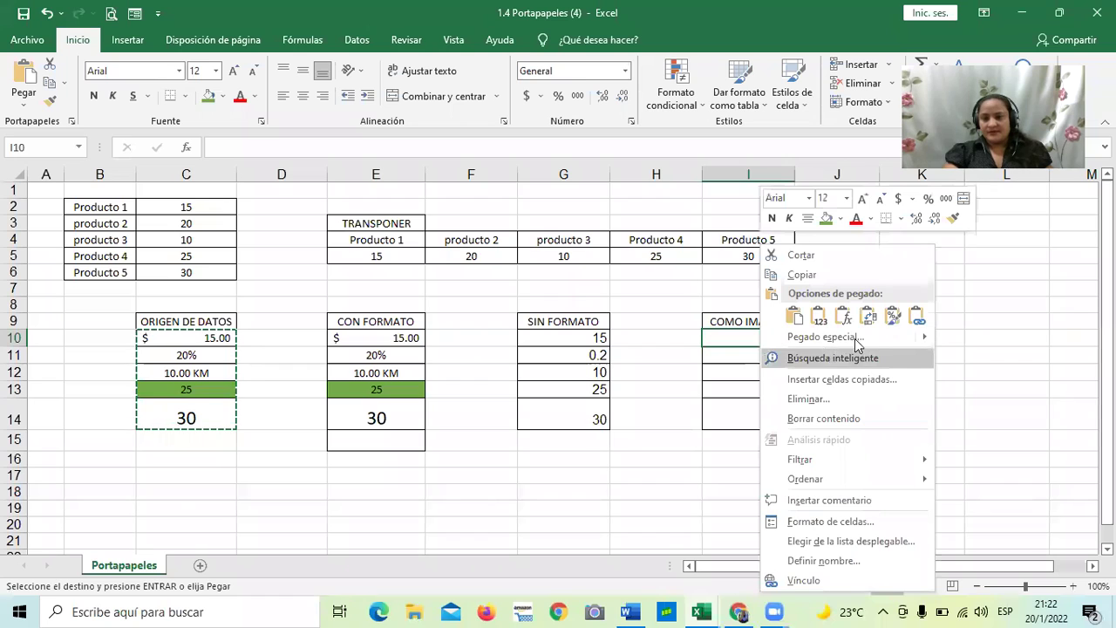
pyautogui.moveTo(923, 340)
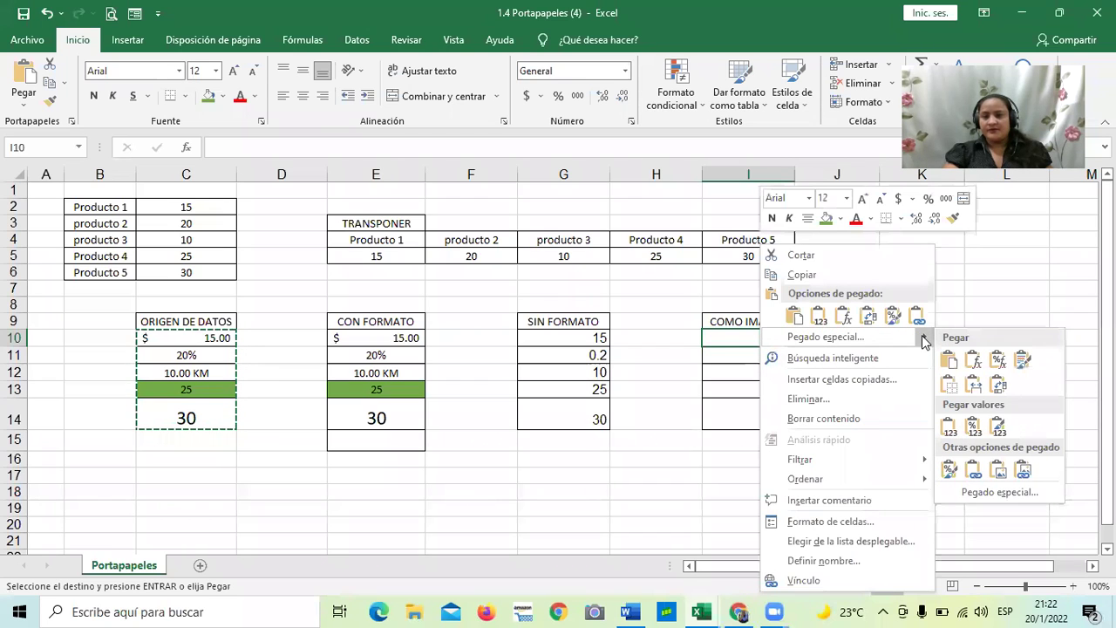
pyautogui.click(1024, 471)
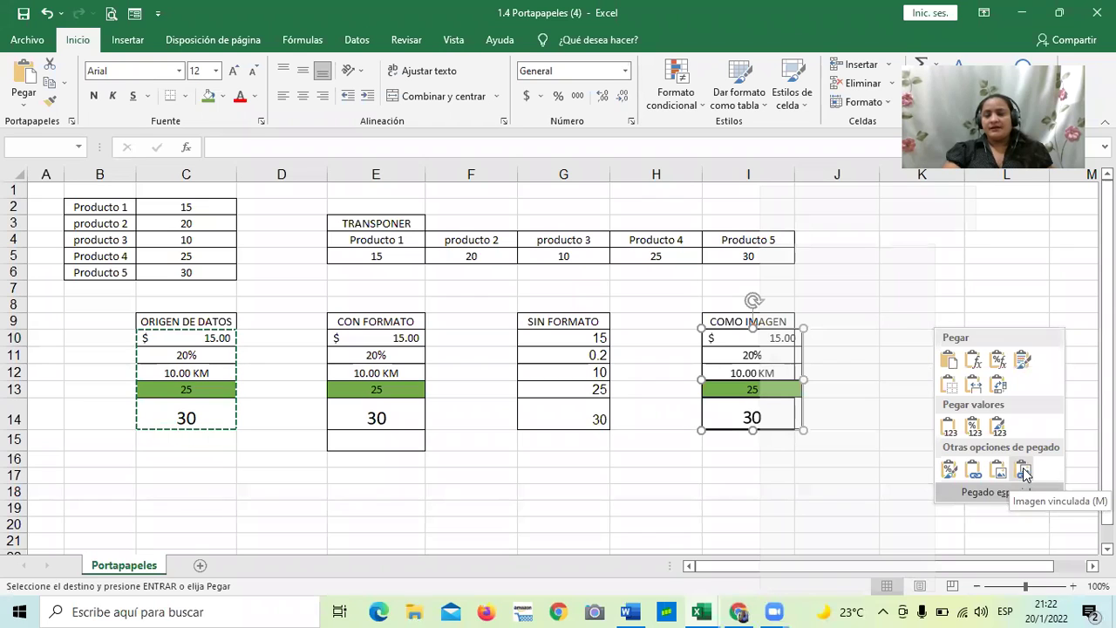
pyautogui.click(1023, 471)
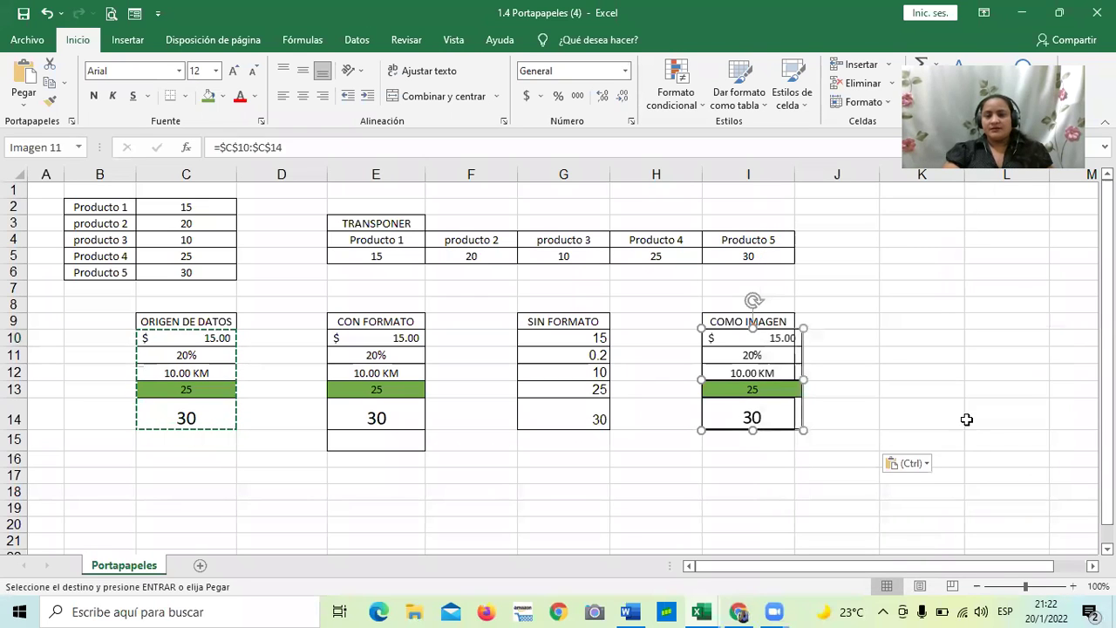
pyautogui.moveTo(803, 328); pyautogui.dragTo(883, 321)
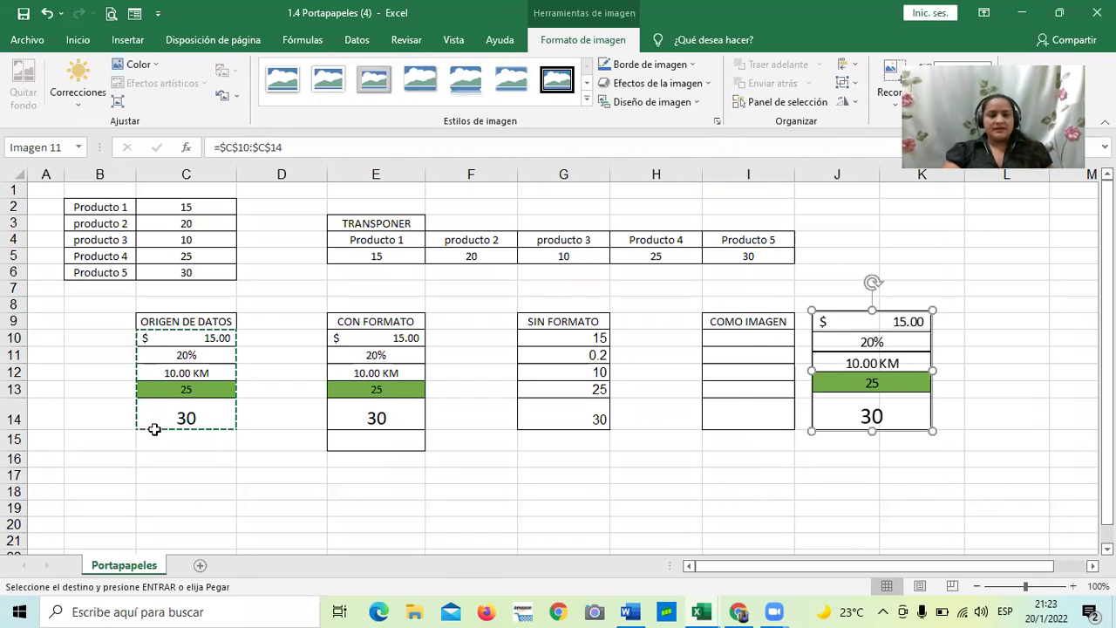
# Change the value of cell C14 under ORIGEN DE DATOS to 300.
pyautogui.doubleClick(201, 417)
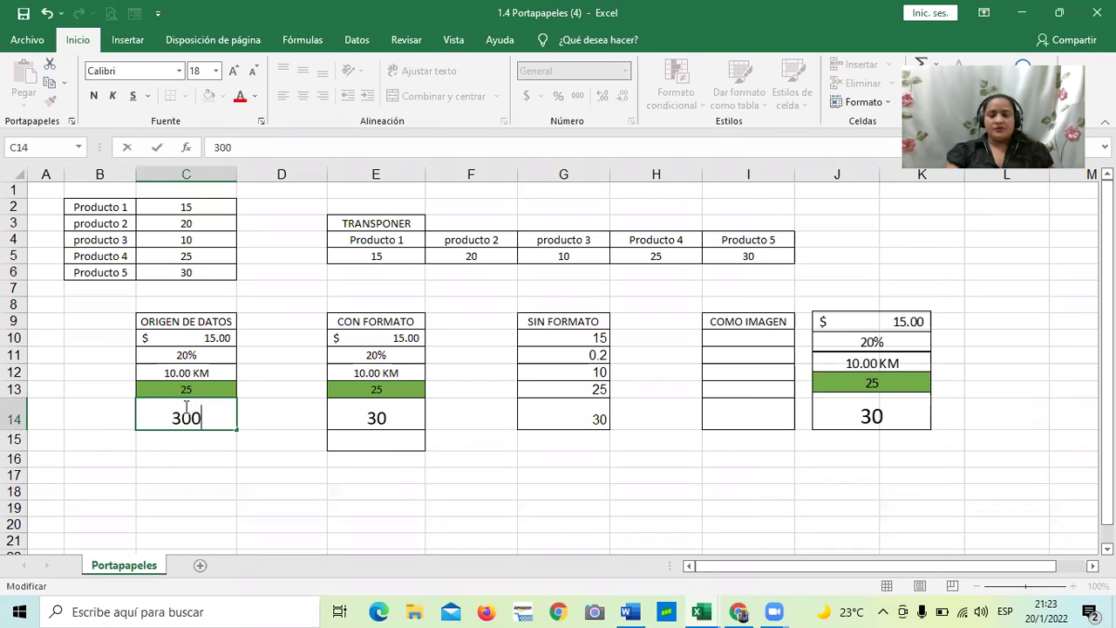
pyautogui.write('0')
pyautogui.press('Return')
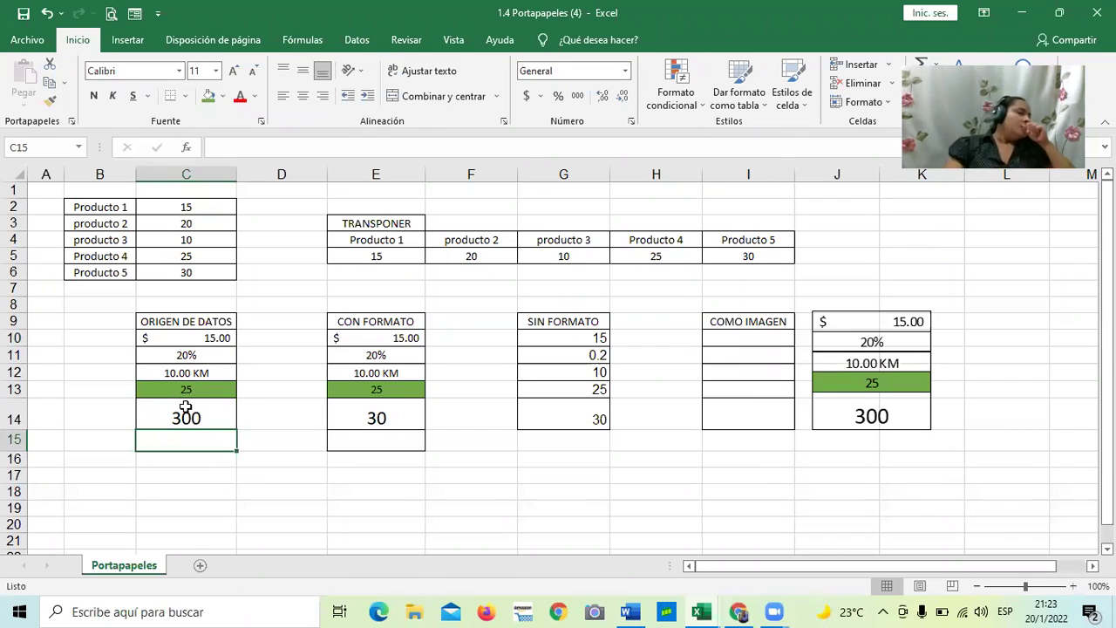
pyautogui.click(342, 493)
# Copy C10:C14 and paste it as a linked picture at O4 on sheet Hoja3 of the Ejercicios basicos workbook.
pyautogui.moveTo(214, 337); pyautogui.dragTo(214, 414)
pyautogui.rightClick(196, 351)
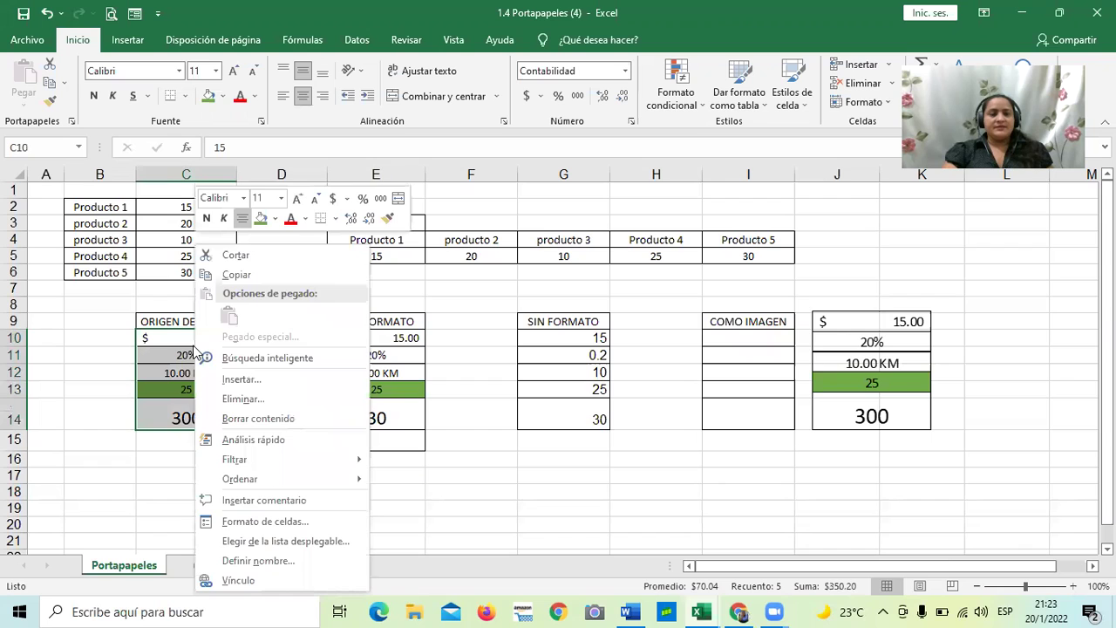
pyautogui.click(249, 276)
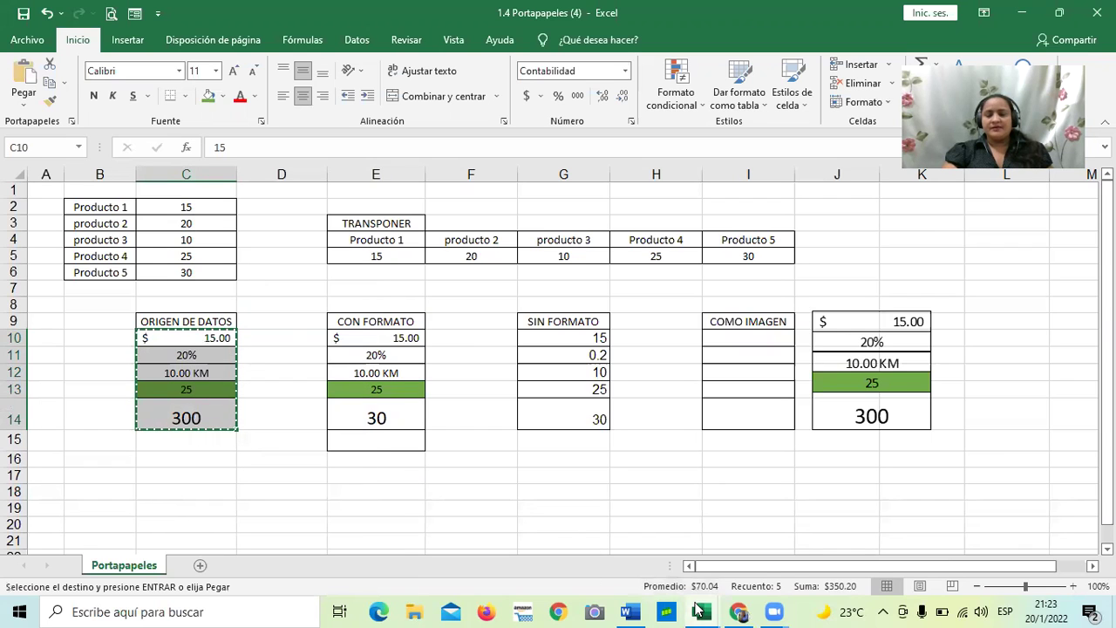
pyautogui.moveTo(697, 611)
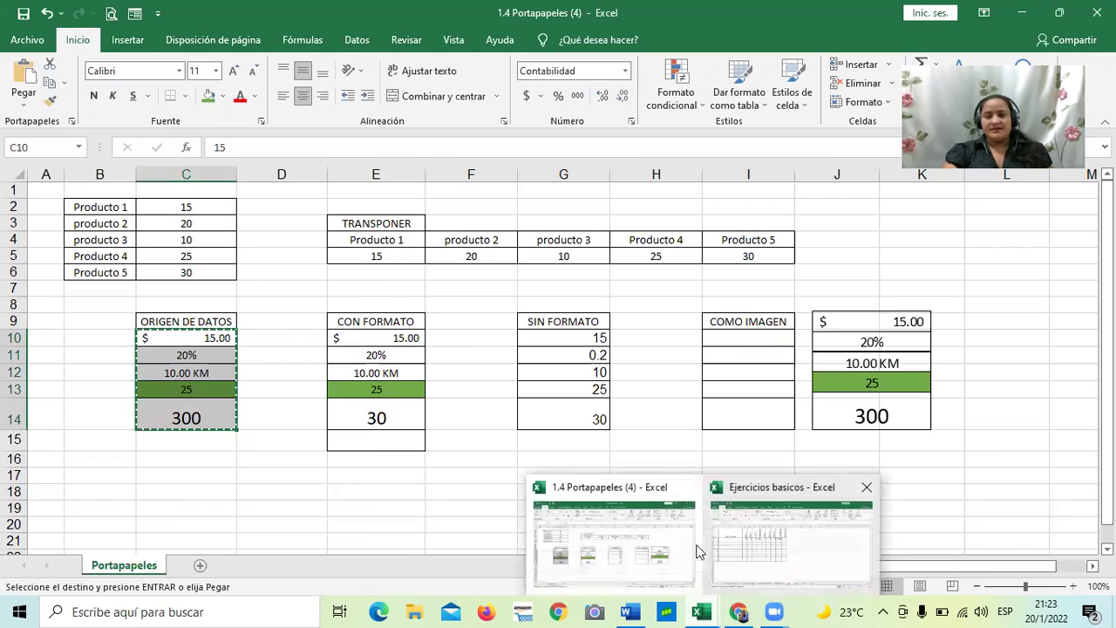
pyautogui.click(791, 557)
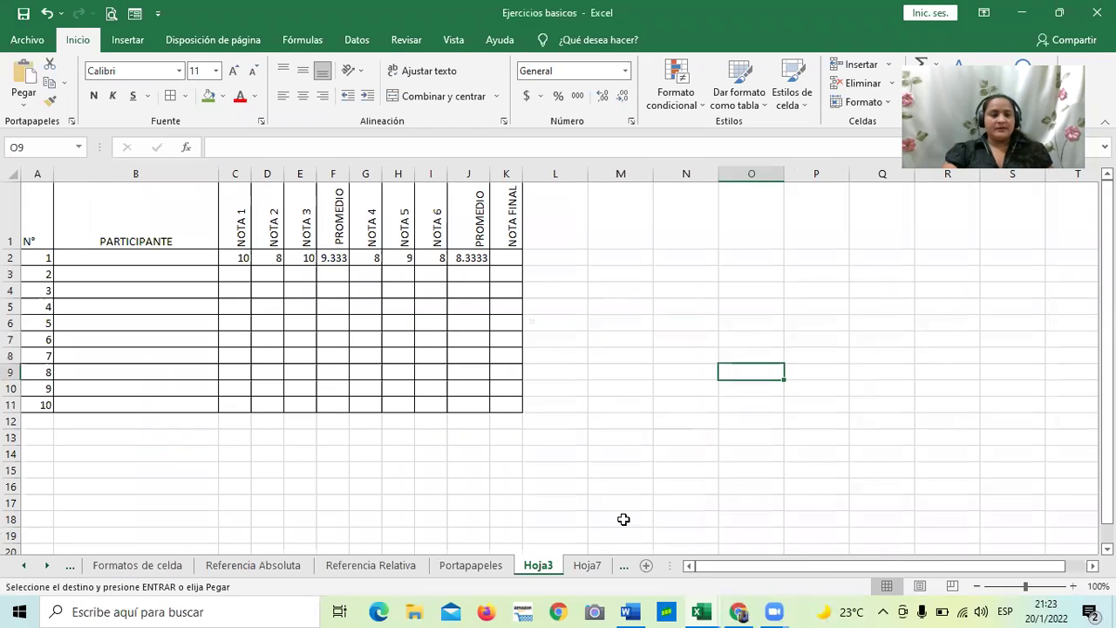
pyautogui.rightClick(752, 290)
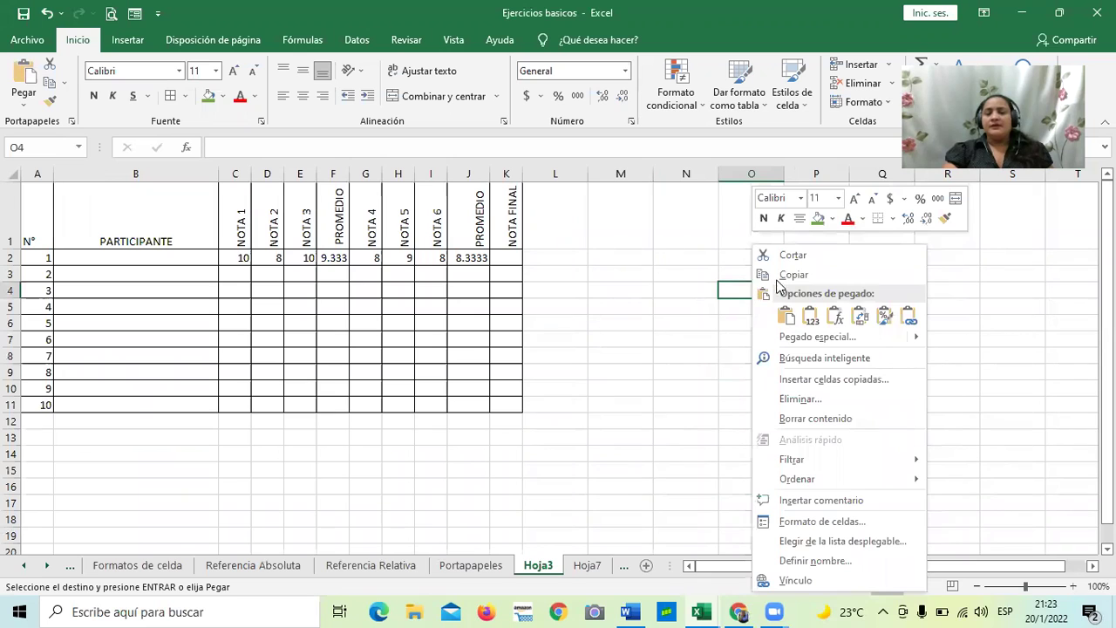
pyautogui.moveTo(914, 337)
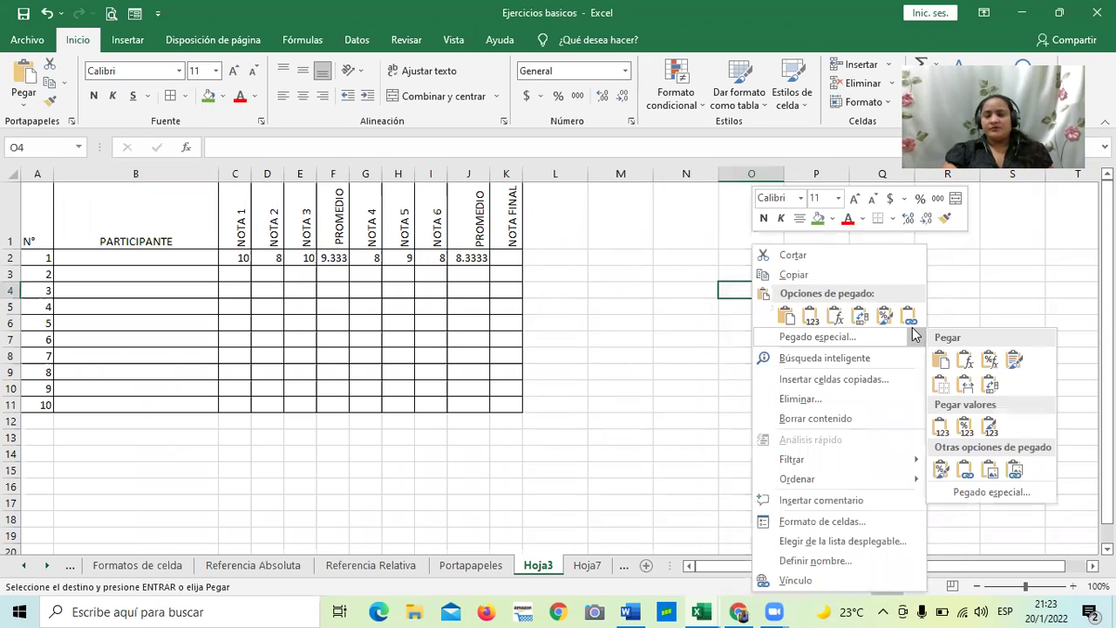
pyautogui.click(1016, 471)
pyautogui.click(591, 501)
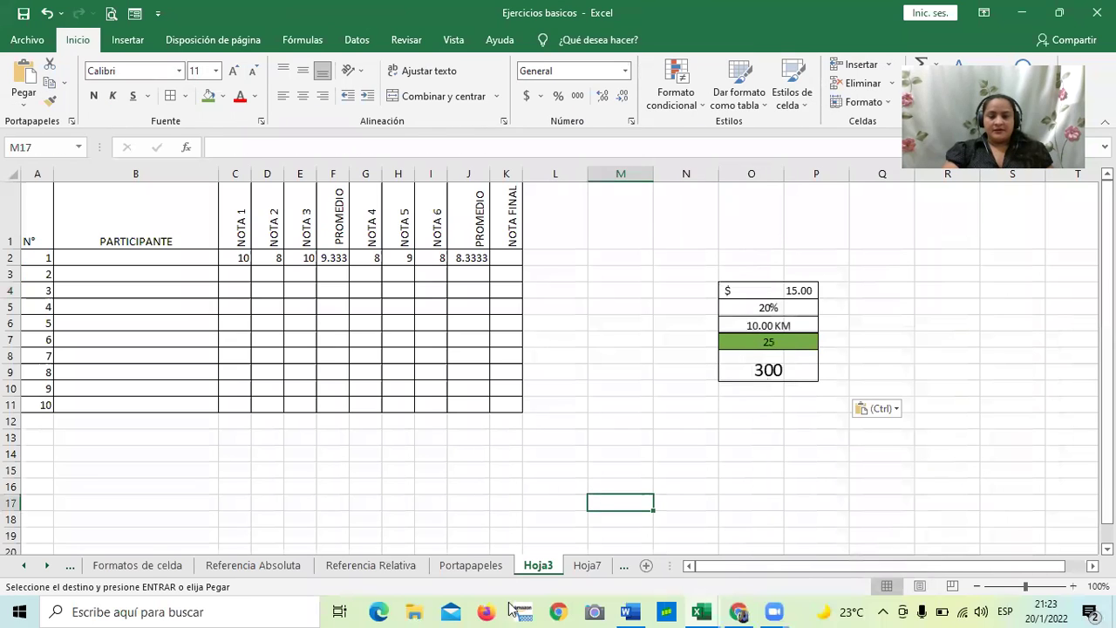
# Switch back to the 1.4 Portapapeles (4) workbook and change cell C13 under ORIGEN DE DATOS to 5000.
pyautogui.moveTo(706, 609)
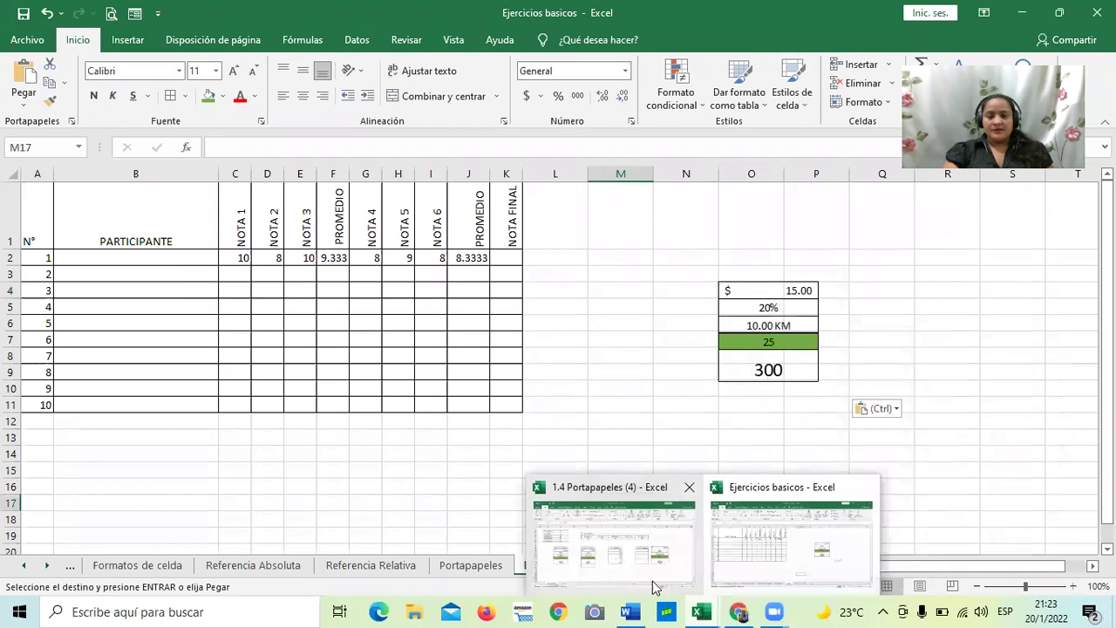
pyautogui.click(628, 558)
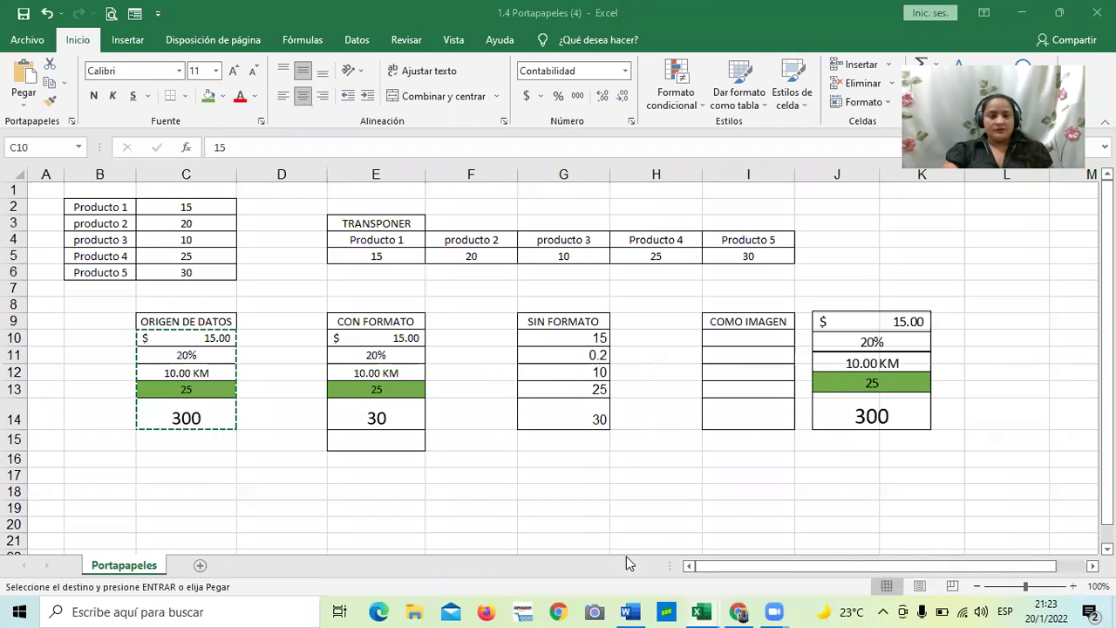
pyautogui.click(207, 390)
pyautogui.press('Escape')
pyautogui.press('BackSpace')
pyautogui.press('BackSpace')
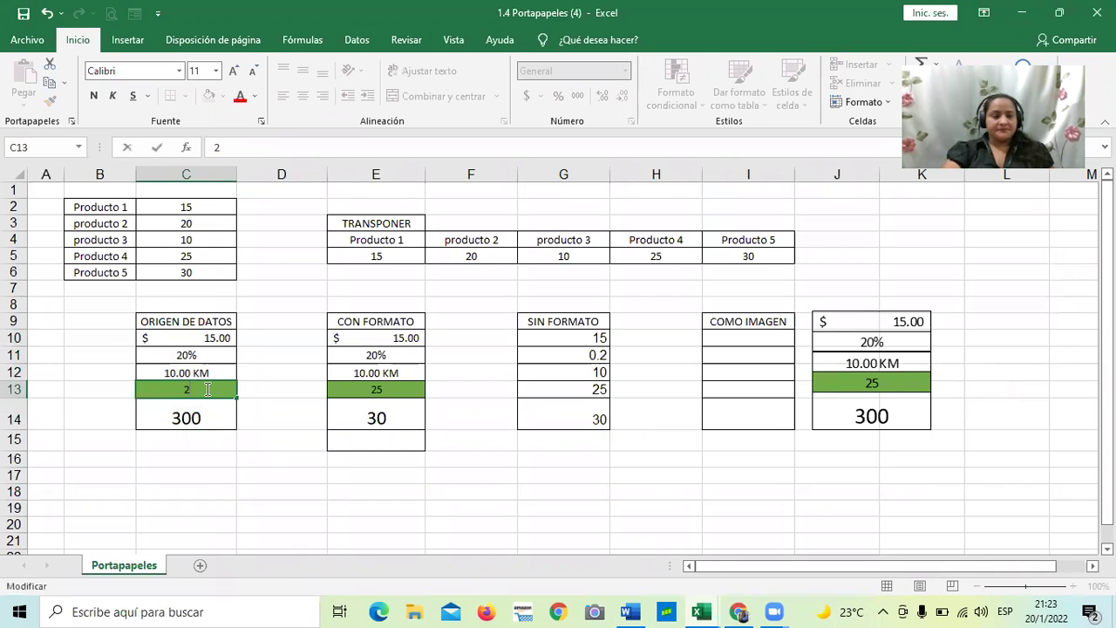
pyautogui.write('5000')
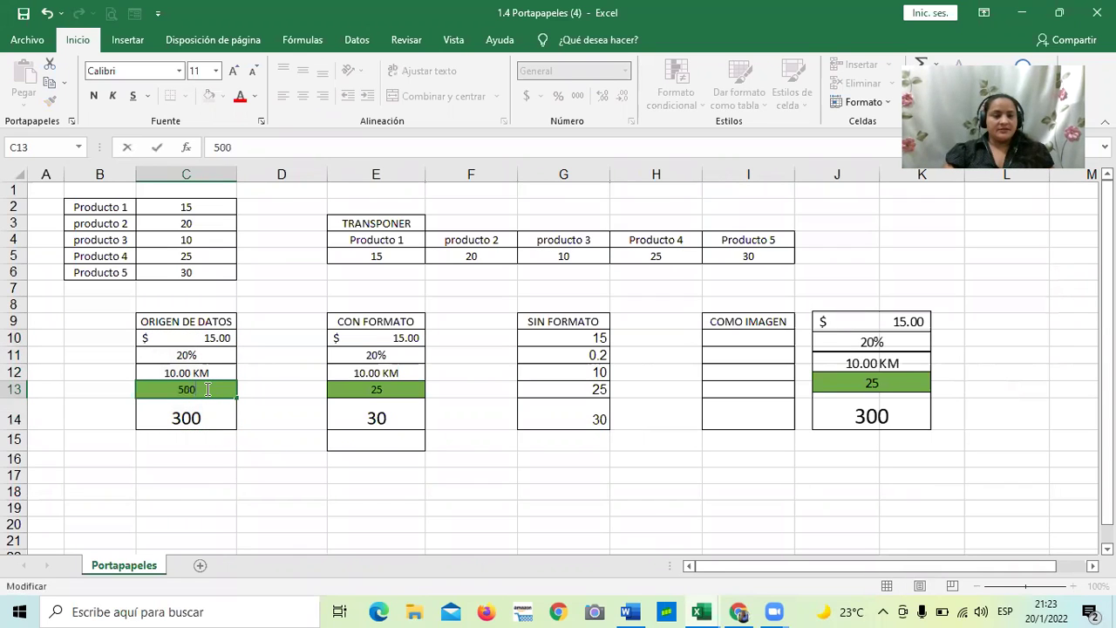
pyautogui.press('Return')
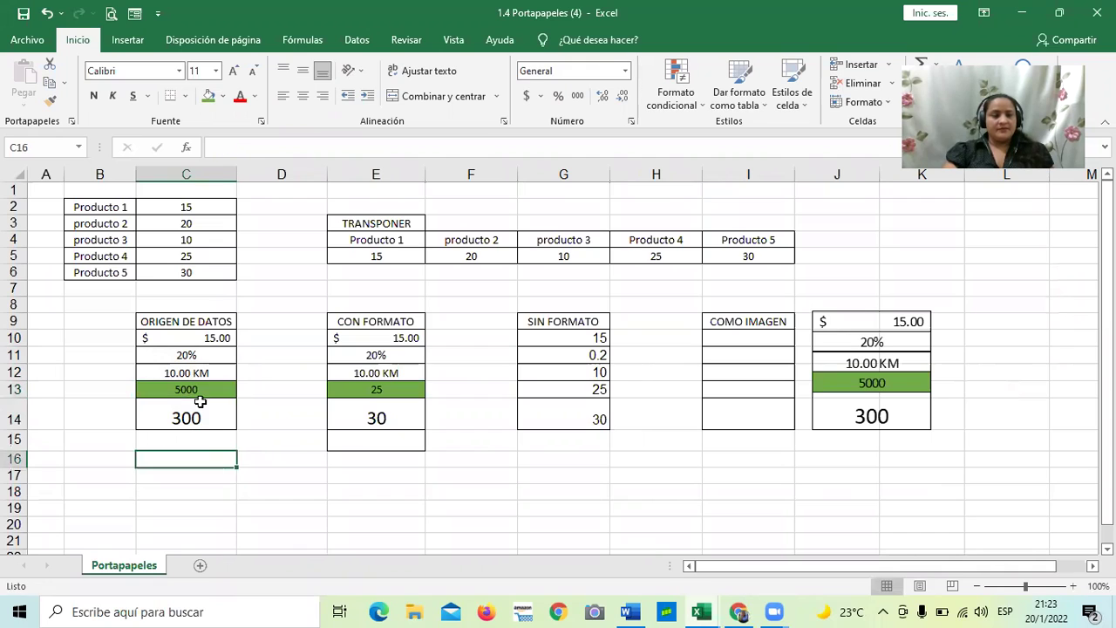
# Fill cell C13 with the theme's gold colour and check the linked picture in the Ejercicios basicos workbook.
pyautogui.click(199, 389)
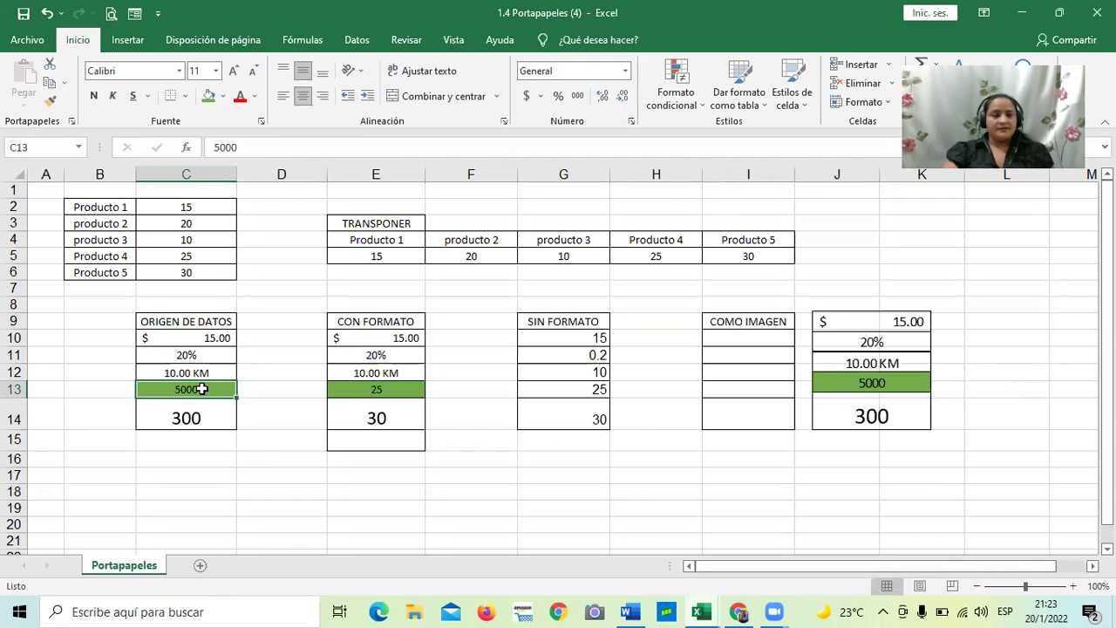
pyautogui.click(223, 96)
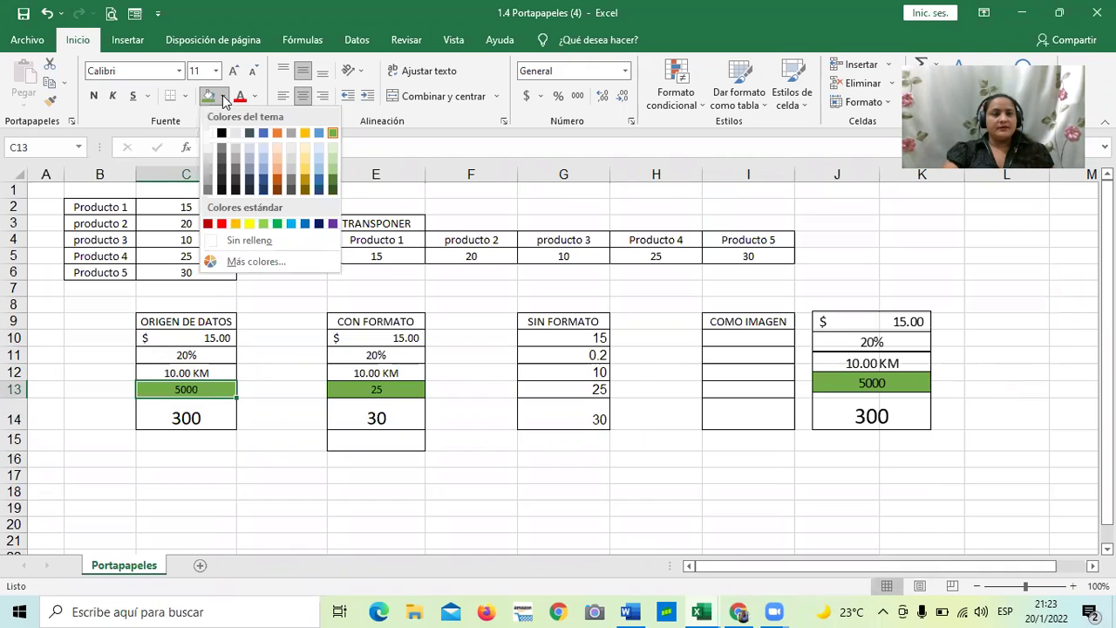
pyautogui.click(305, 134)
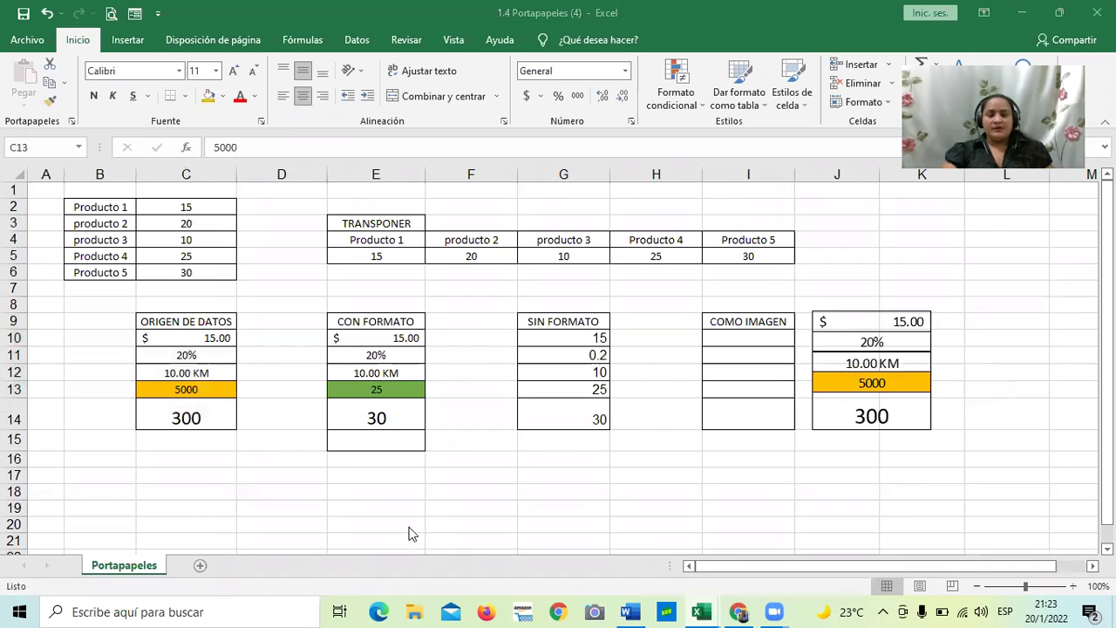
pyautogui.moveTo(699, 607)
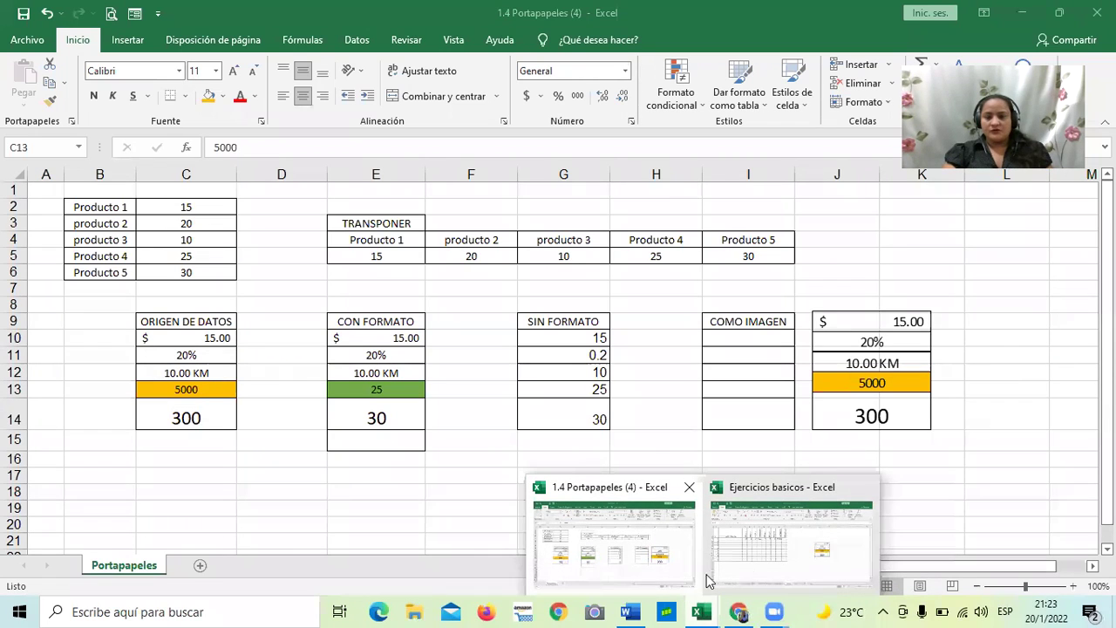
pyautogui.click(781, 561)
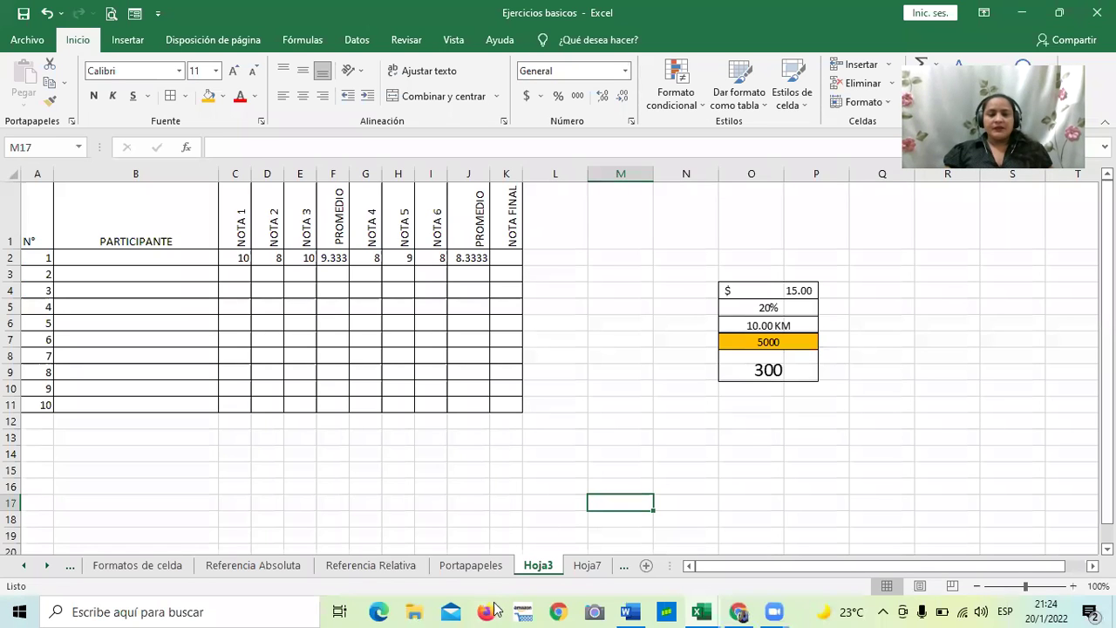
# Return to the 1.4 Portapapeles (4) workbook and copy C9:C14, including the ORIGEN DE DATOS heading.
pyautogui.moveTo(700, 610)
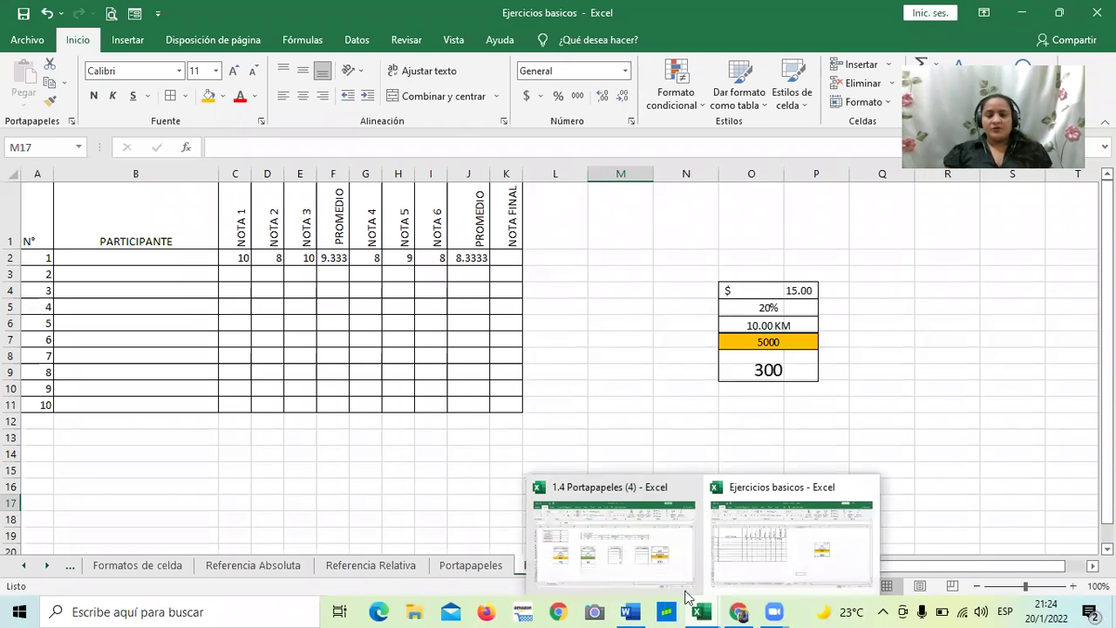
pyautogui.click(643, 569)
pyautogui.click(197, 337)
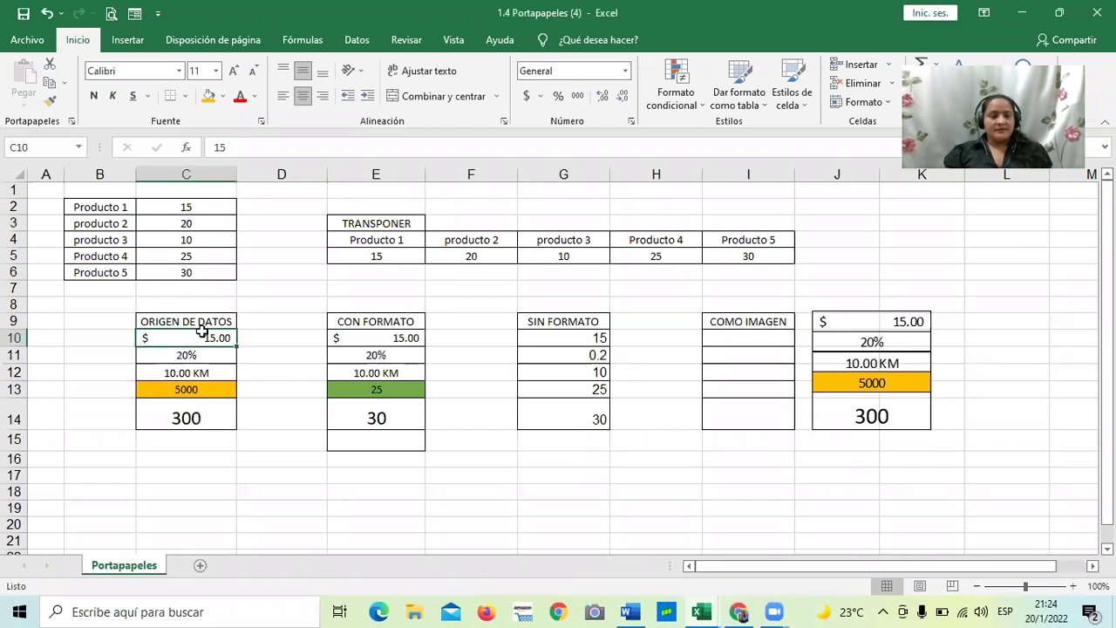
pyautogui.moveTo(193, 321); pyautogui.dragTo(194, 417)
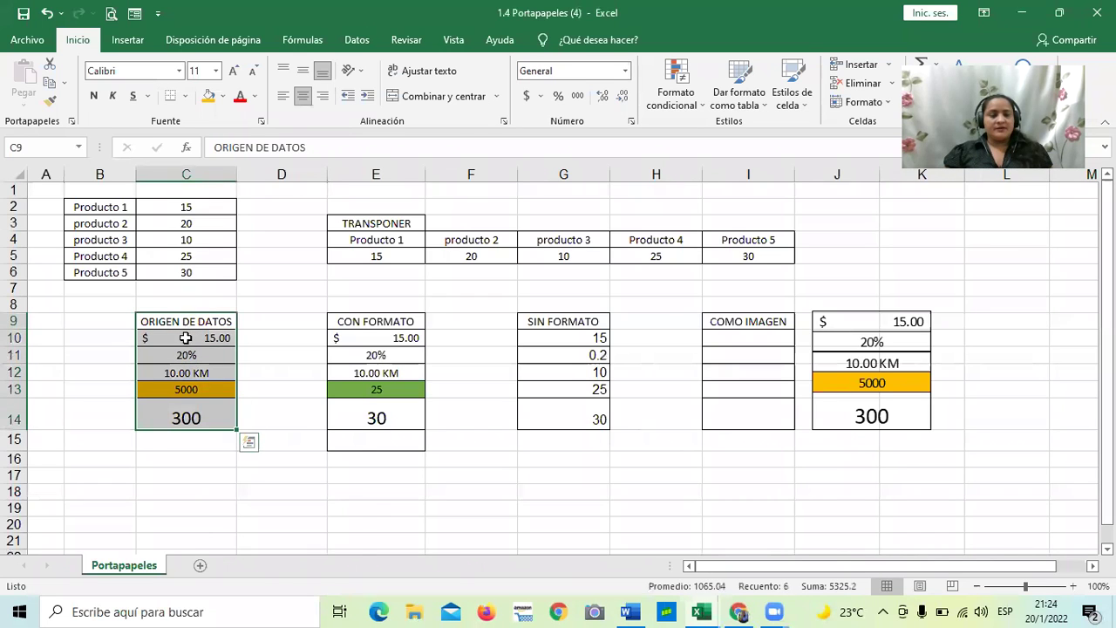
pyautogui.rightClick(185, 339)
pyautogui.click(228, 274)
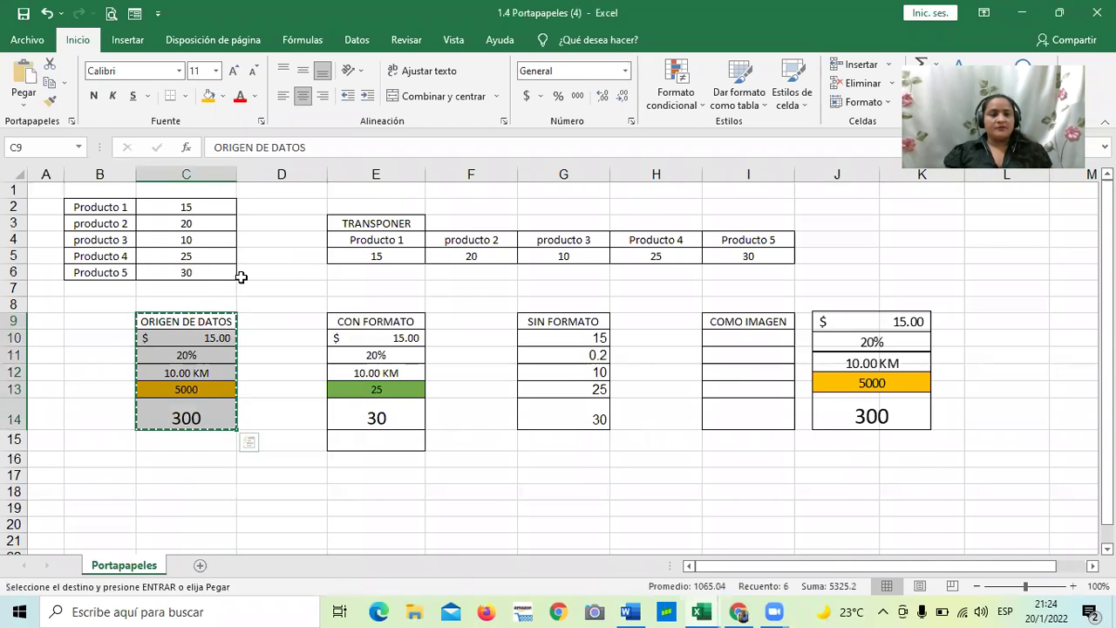
# Switch to the blank Word document and paste the copied range linked, keeping its source formatting.
pyautogui.moveTo(630, 611)
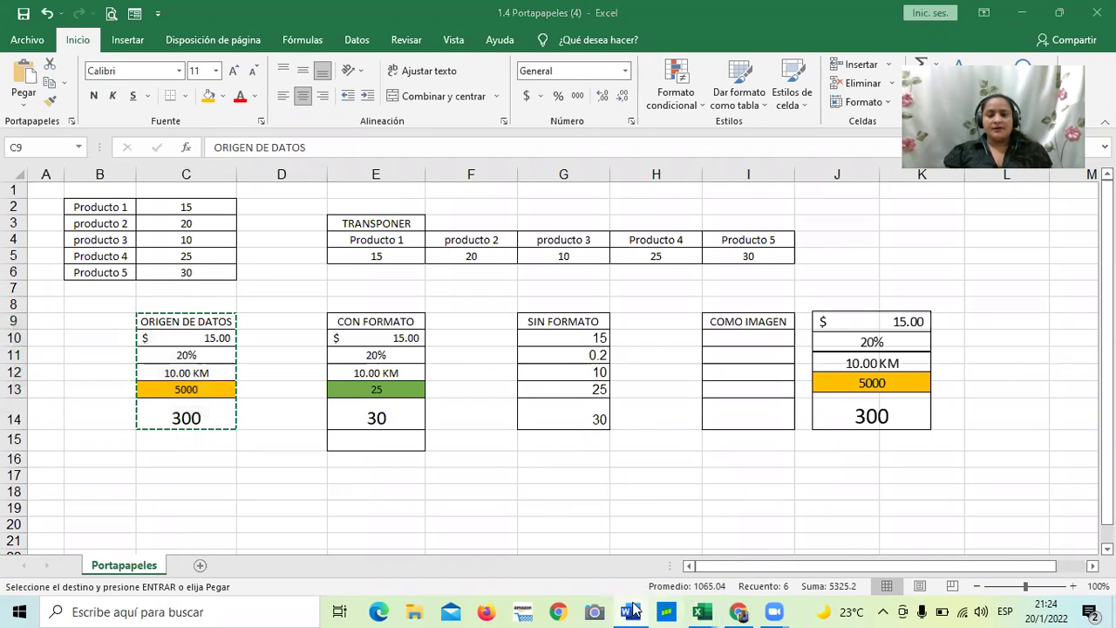
pyautogui.click(630, 610)
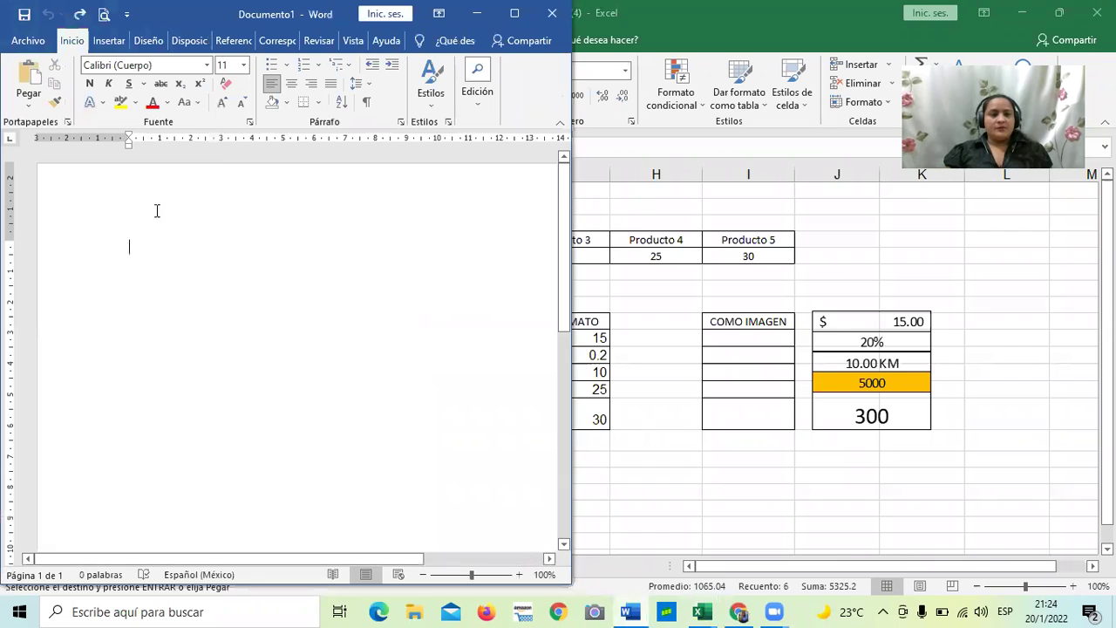
pyautogui.rightClick(140, 251)
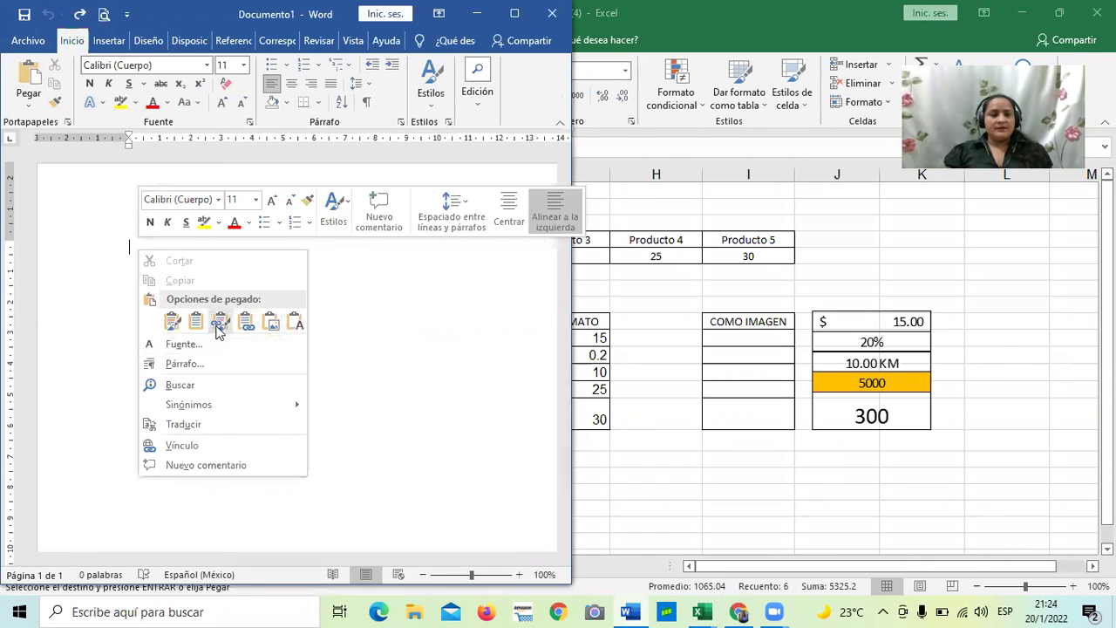
pyautogui.click(248, 324)
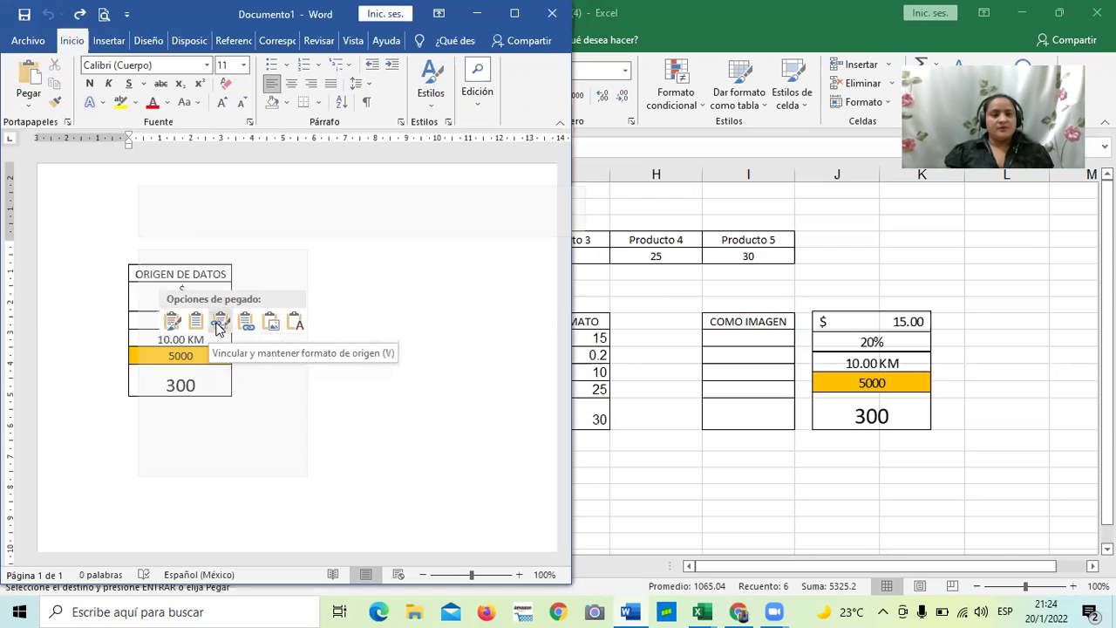
pyautogui.click(218, 326)
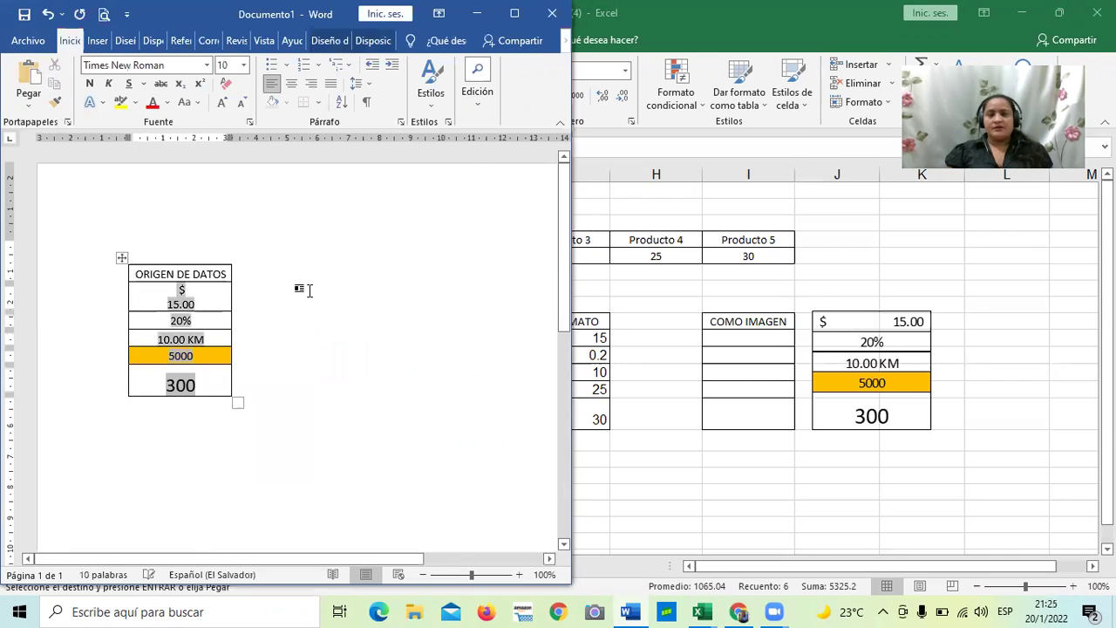
# Switch back to the Excel workbook, set cell C14 to 800 and clear the value of cell C13.
pyautogui.hotkey('alt', 'Tab')
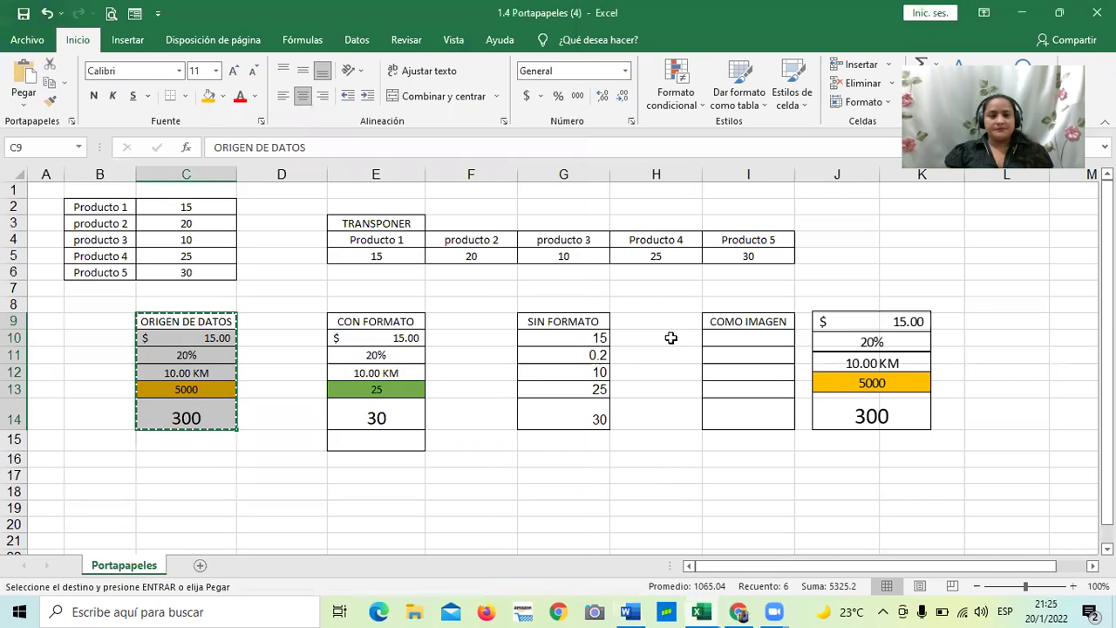
pyautogui.doubleClick(197, 418)
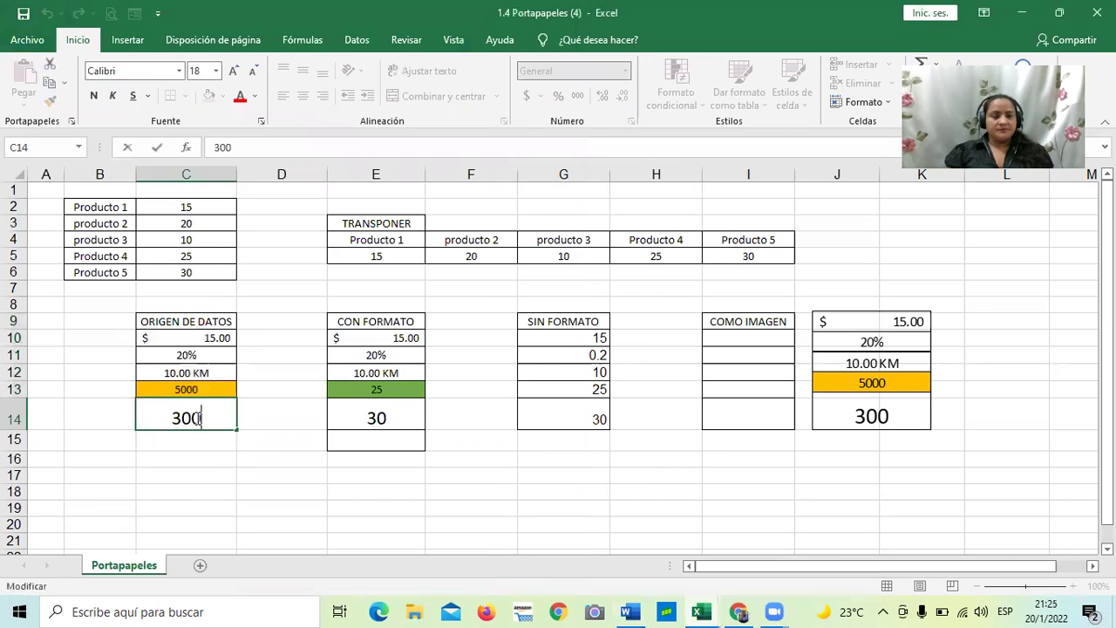
pyautogui.press('BackSpace')
pyautogui.press('BackSpace')
pyautogui.press('BackSpace')
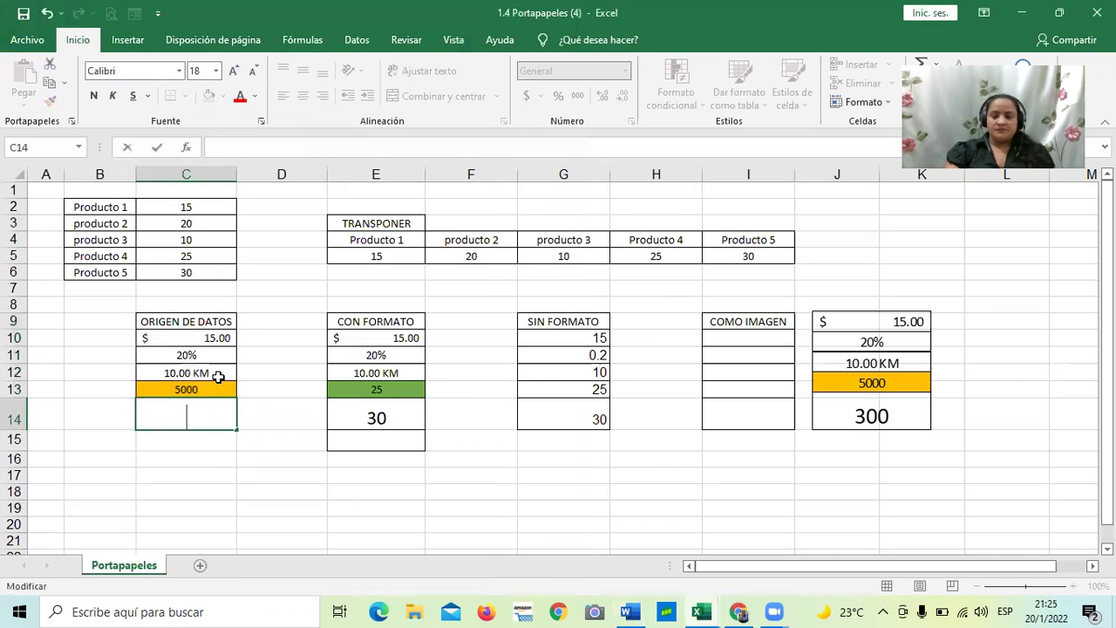
pyautogui.write('800')
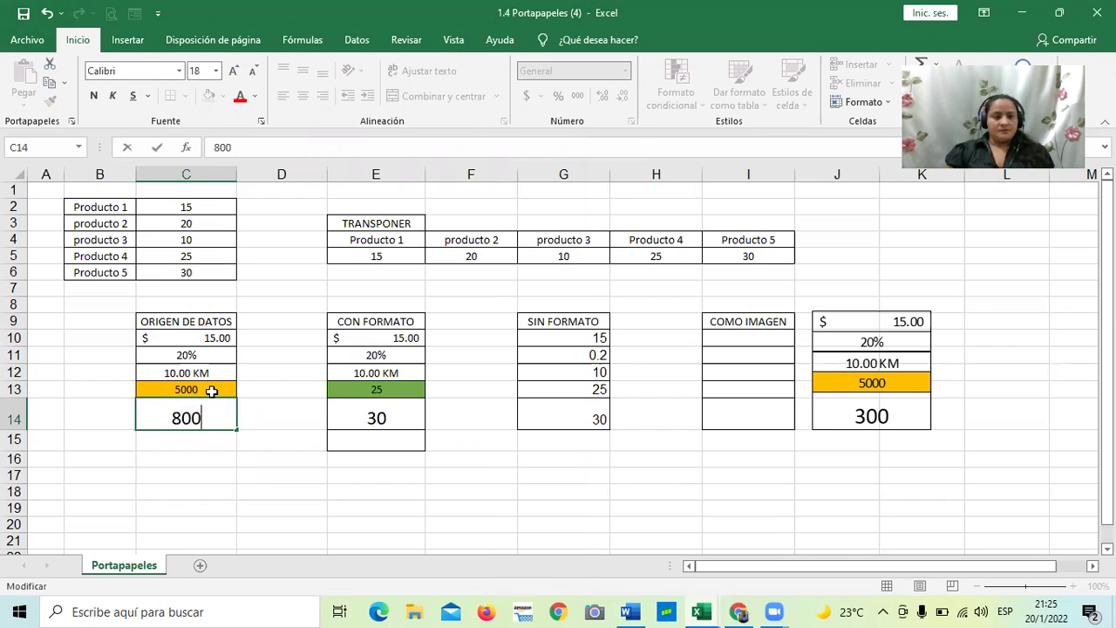
pyautogui.click(212, 392)
pyautogui.press('BackSpace')
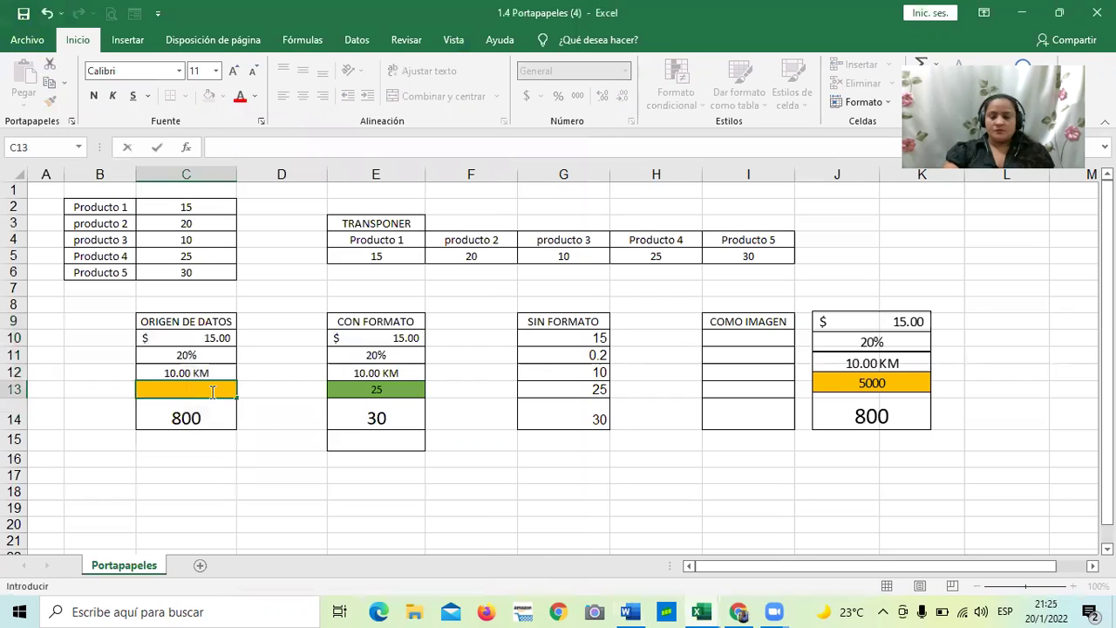
pyautogui.click(272, 468)
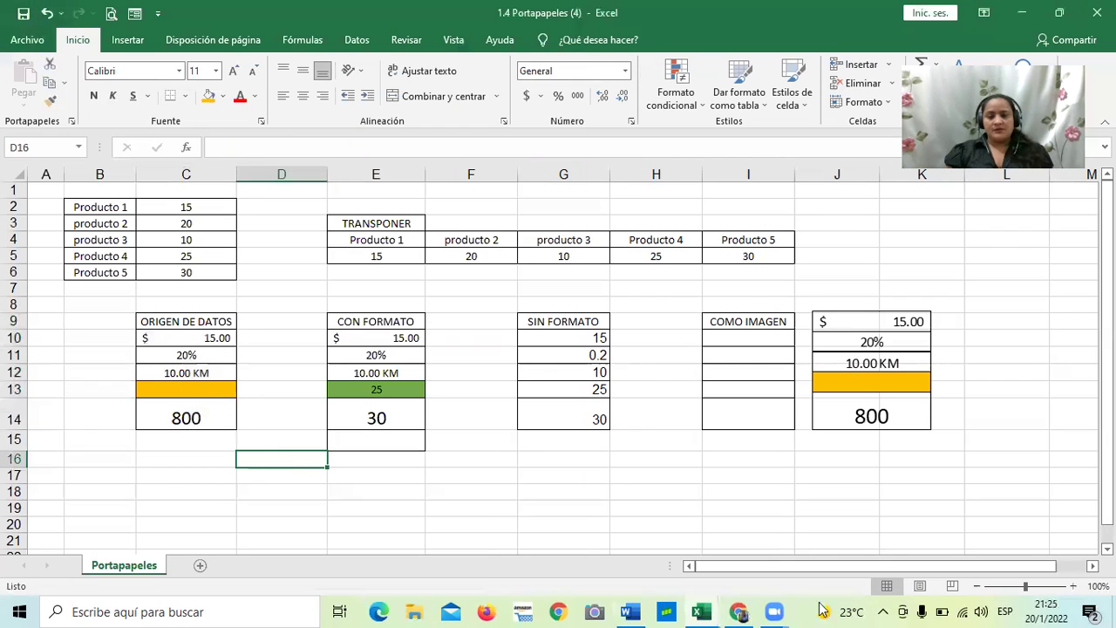
# Switch to the Word document and update the link of the pasted ORIGEN DE DATOS table.
pyautogui.moveTo(626, 616)
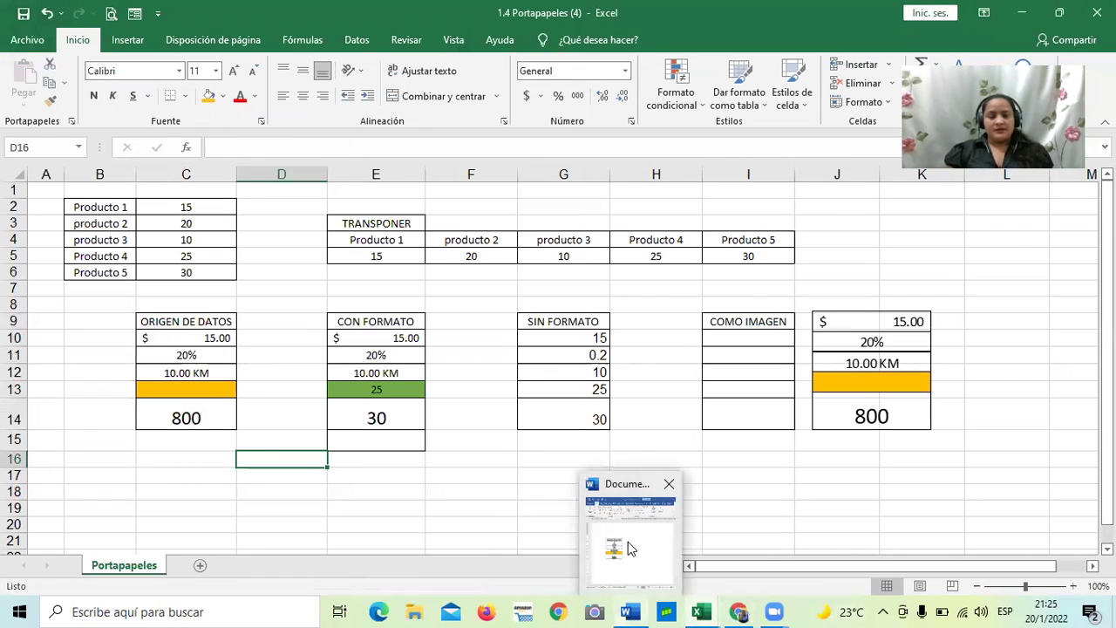
pyautogui.click(631, 549)
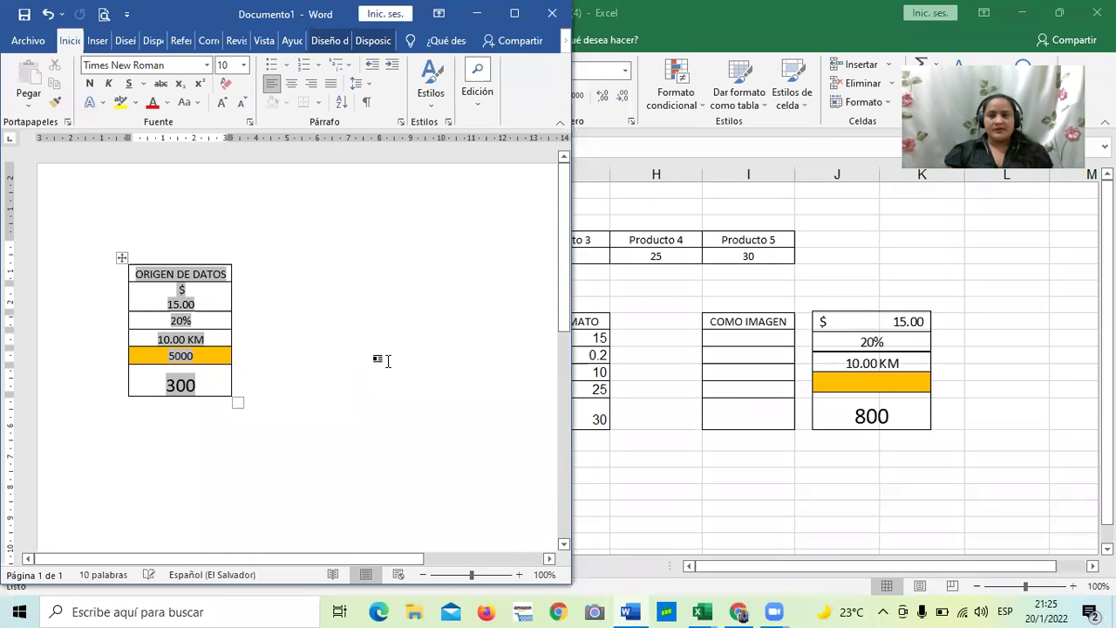
pyautogui.click(220, 305)
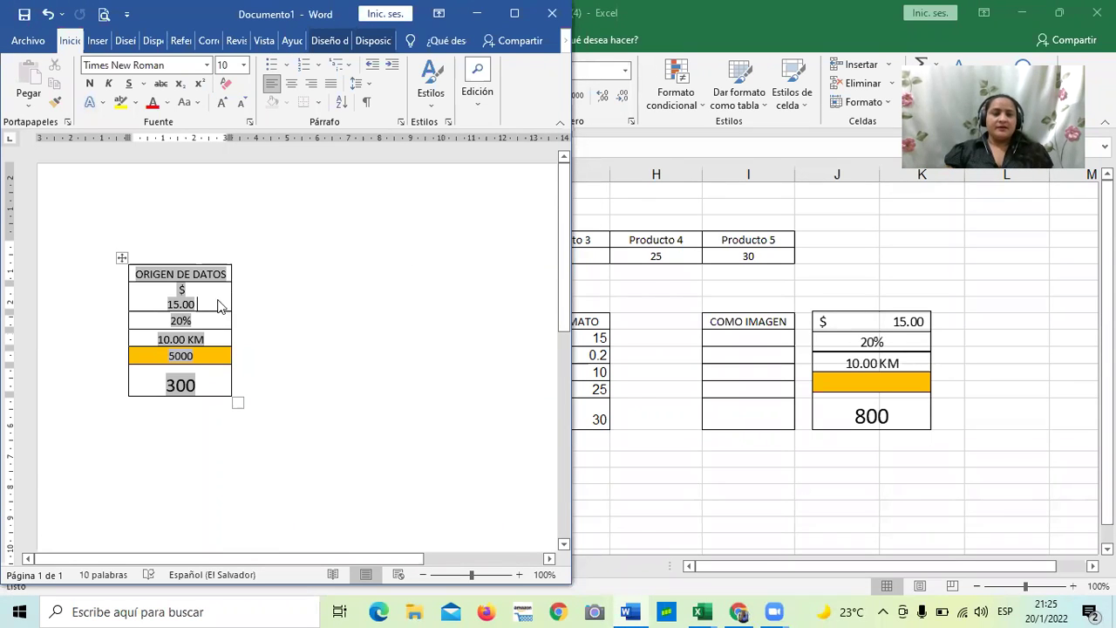
pyautogui.rightClick(220, 305)
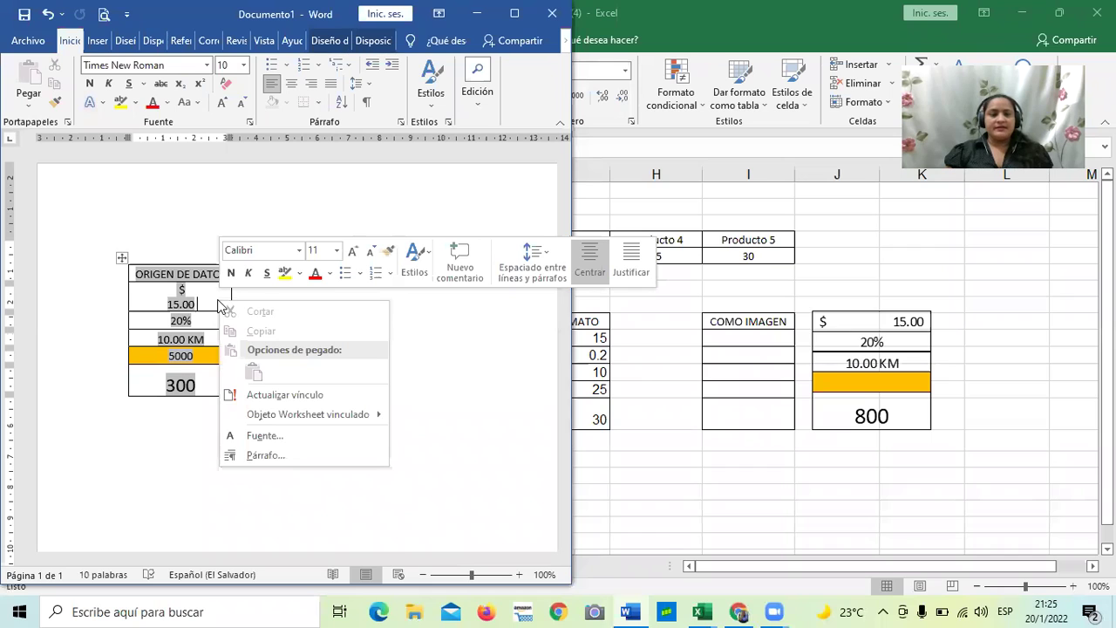
pyautogui.click(297, 396)
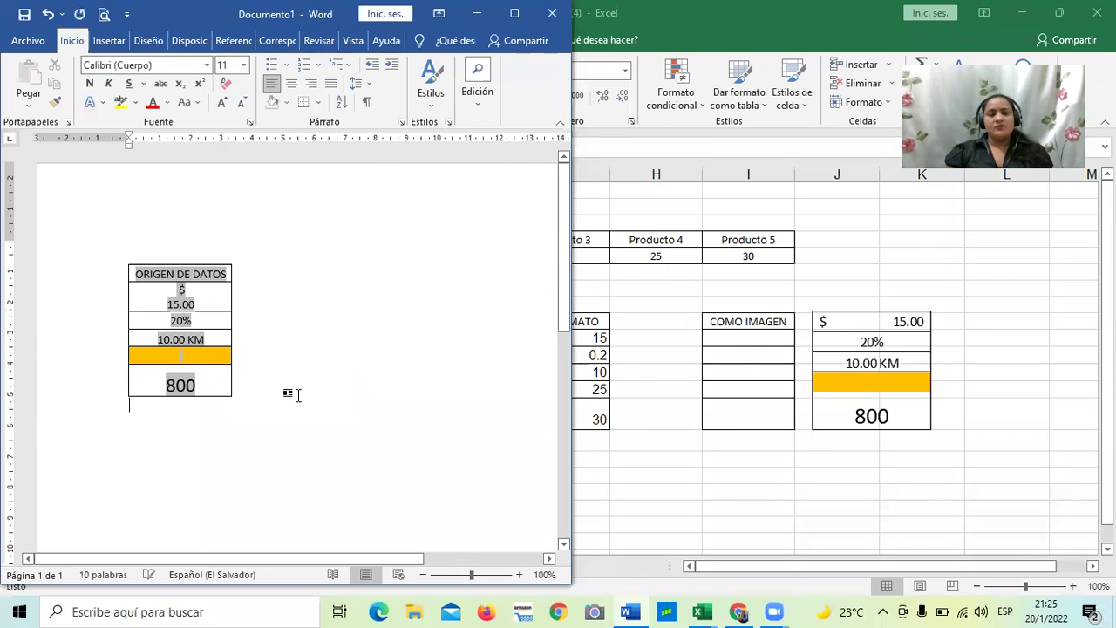
pyautogui.click(354, 334)
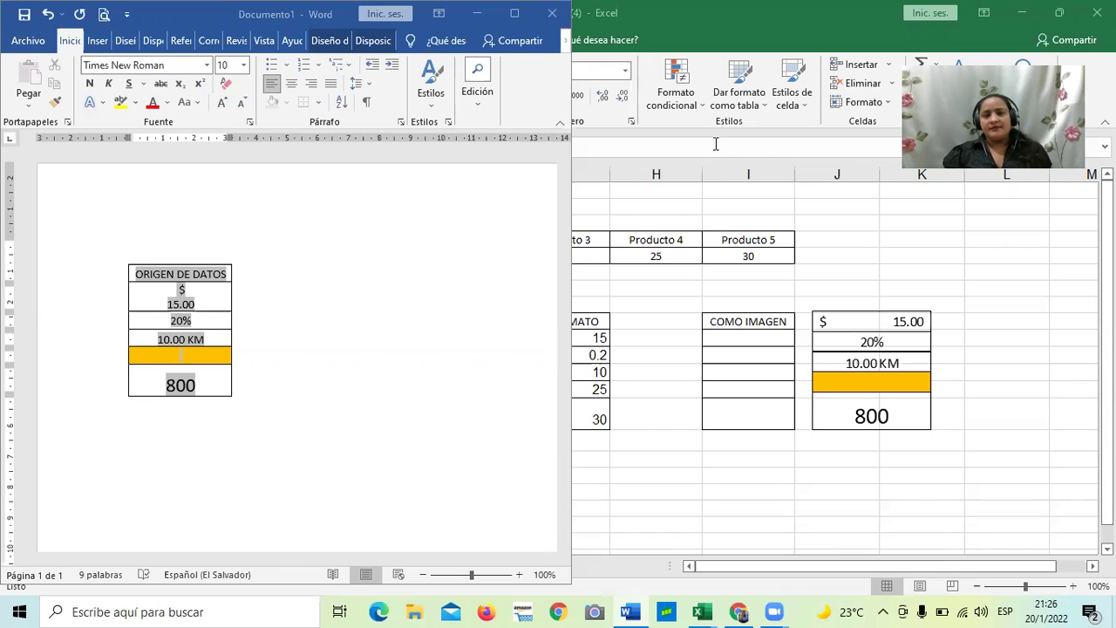
pyautogui.click(531, 102)
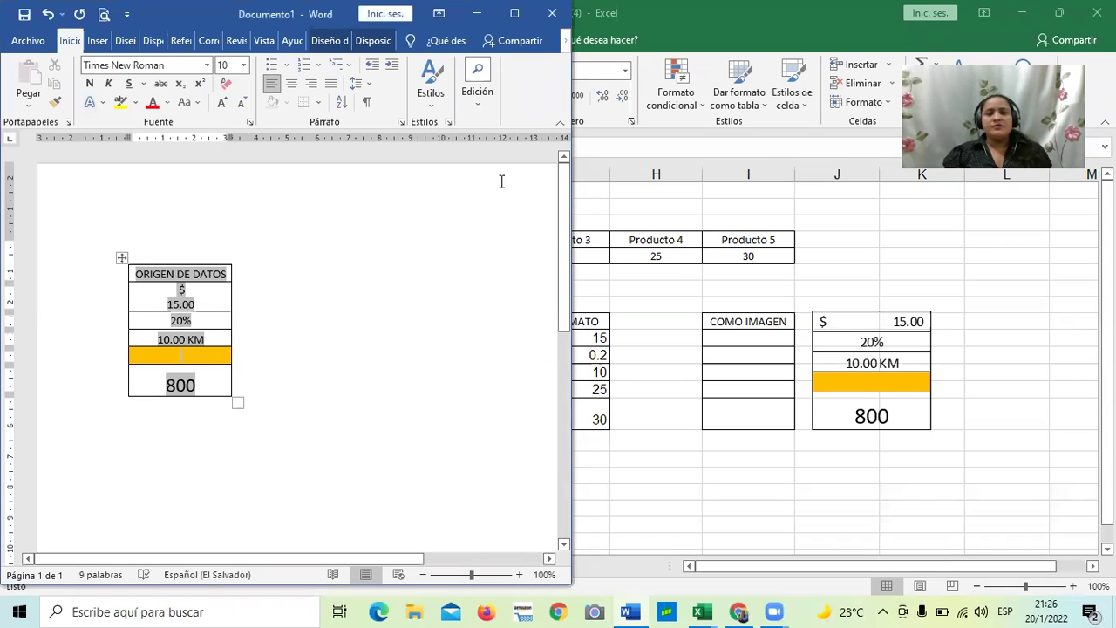
pyautogui.click(474, 254)
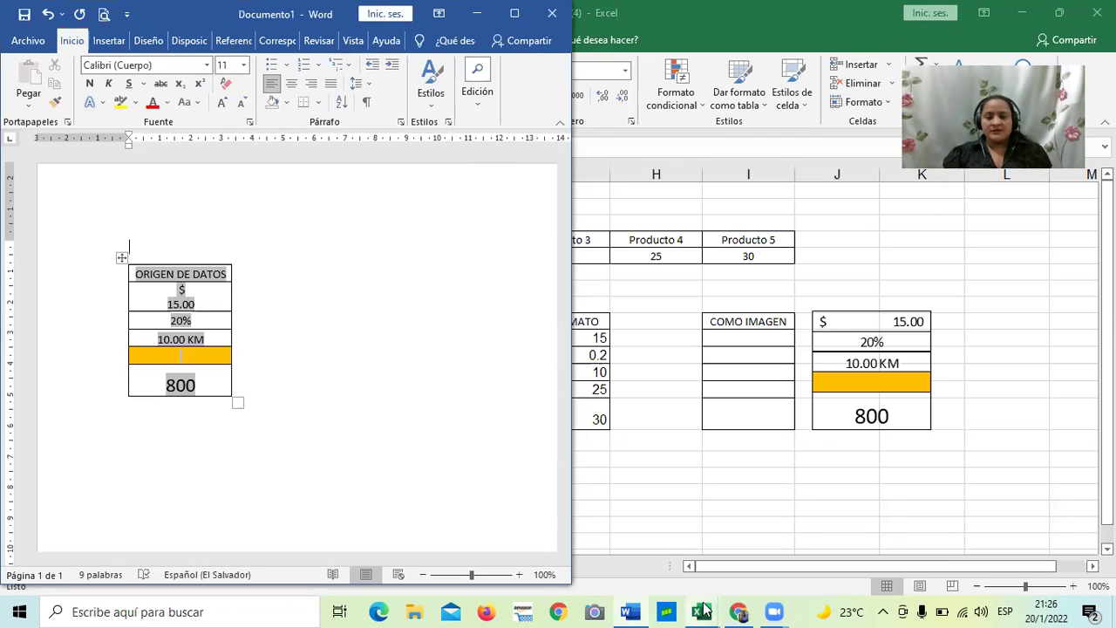
# Return to the 1.4 Portapapeles (4) workbook and compare cell C12 under ORIGEN DE DATOS with E12 under CON FORMATO.
pyautogui.click(950, 489)
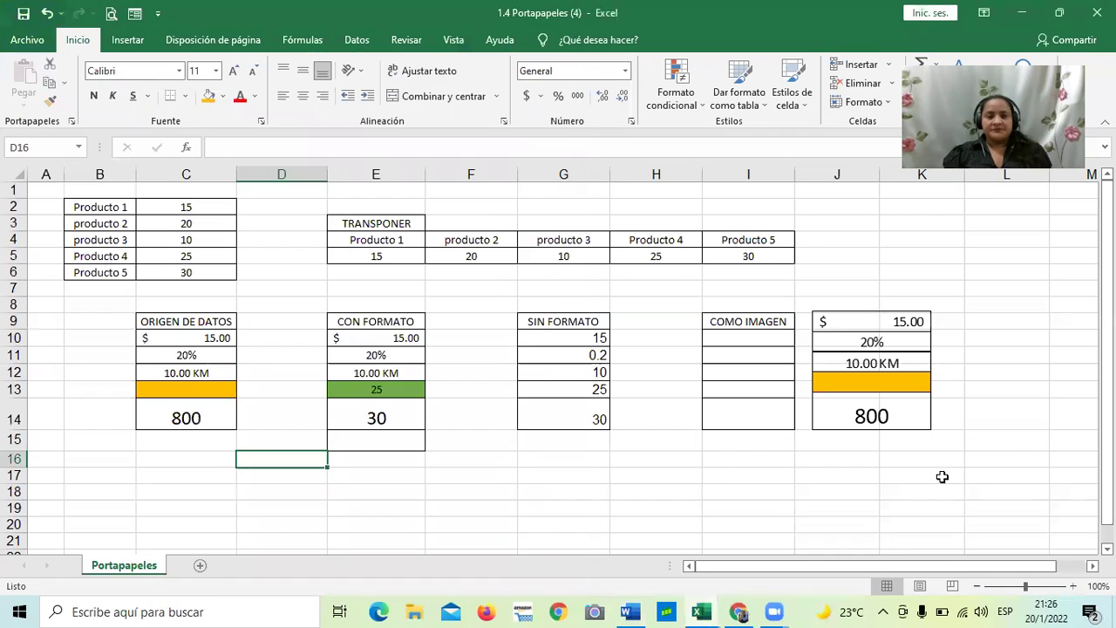
pyautogui.click(184, 375)
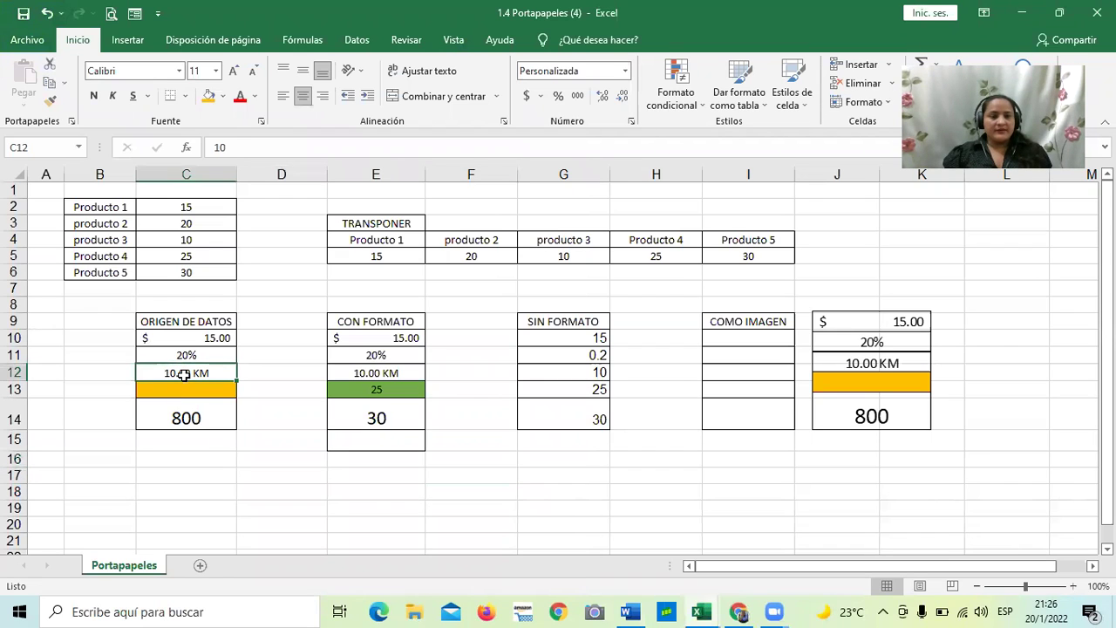
pyautogui.click(380, 373)
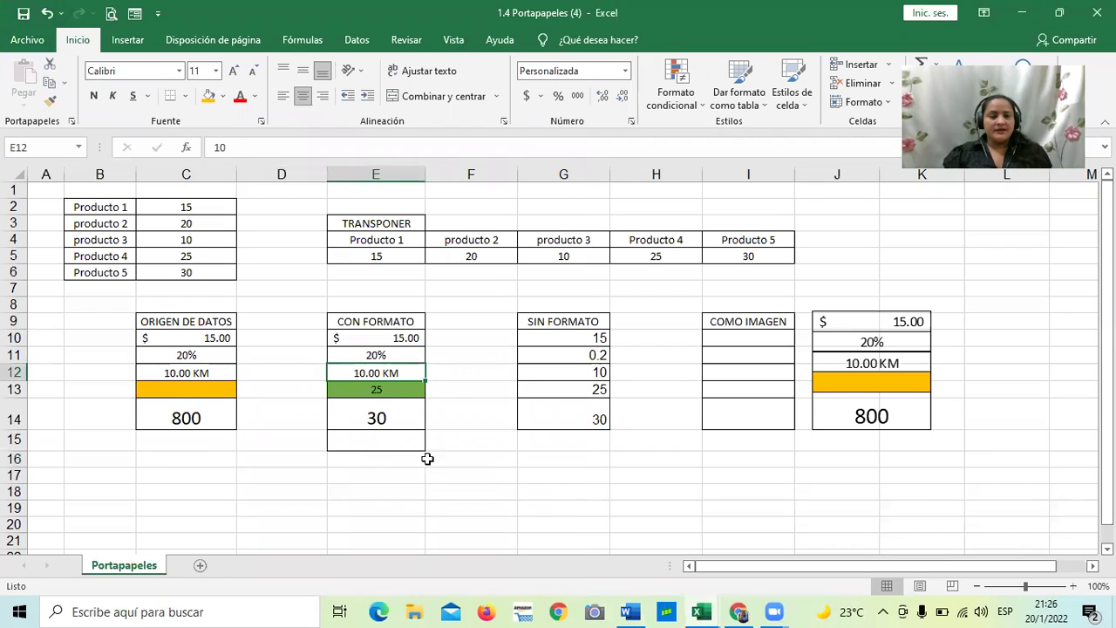
pyautogui.click(200, 370)
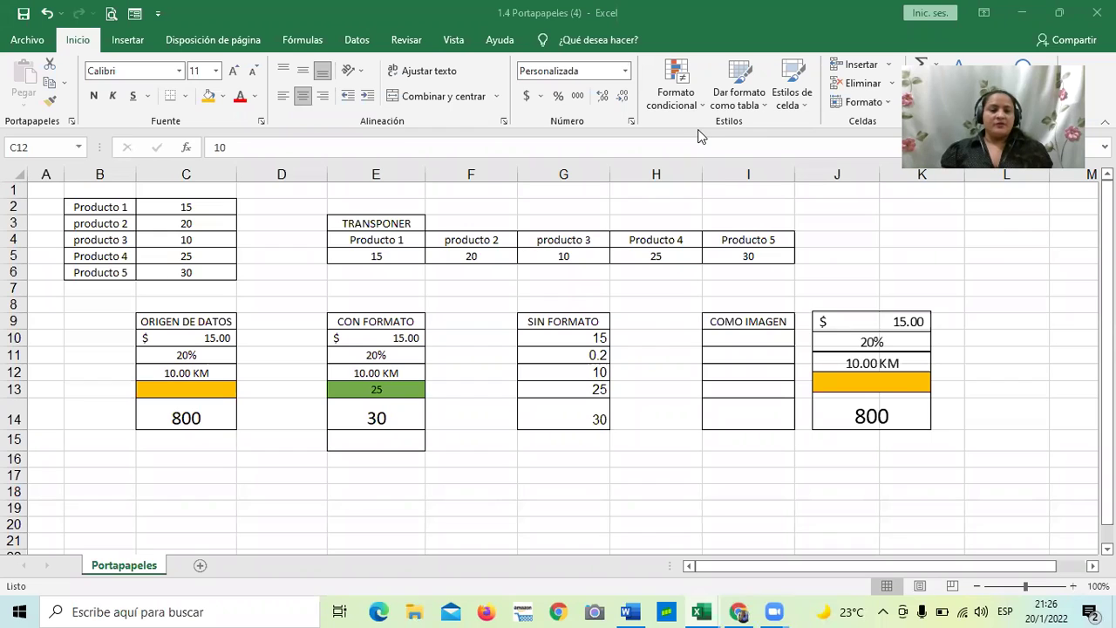
pyautogui.click(199, 387)
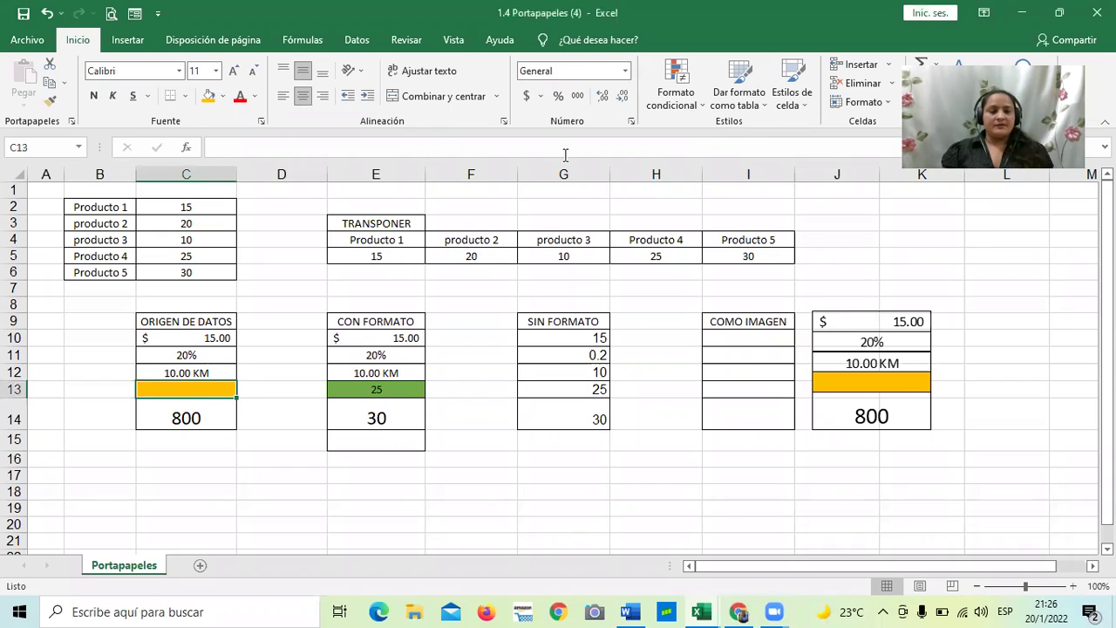
# Apply the custom number format 0 "Mtrs" to cell C12 in the ORIGEN DE DATOS table.
pyautogui.click(181, 375)
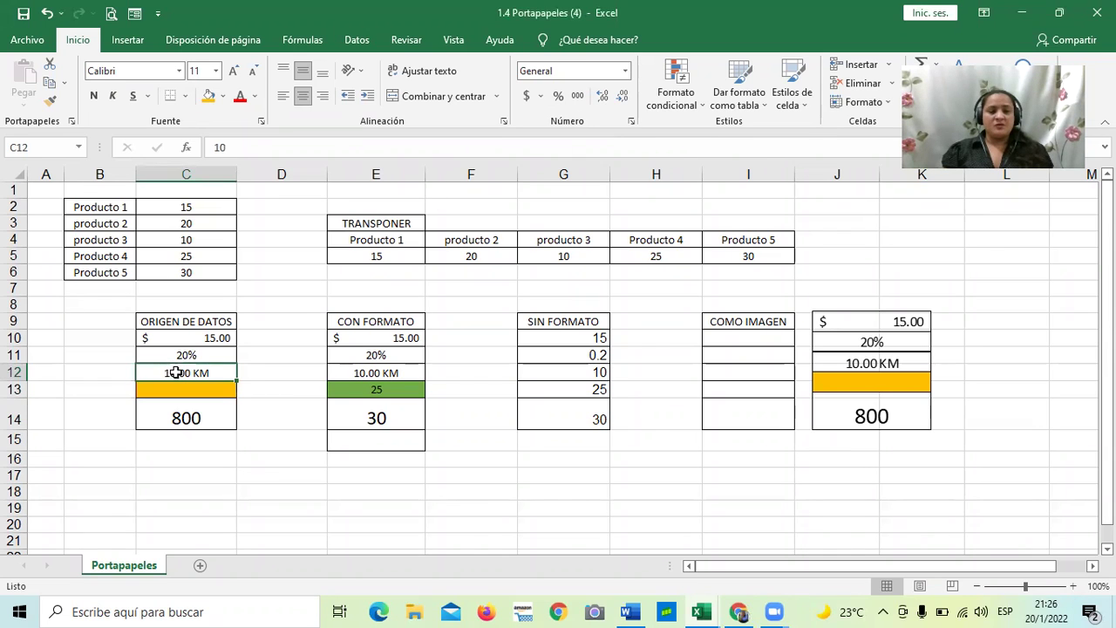
pyautogui.click(632, 125)
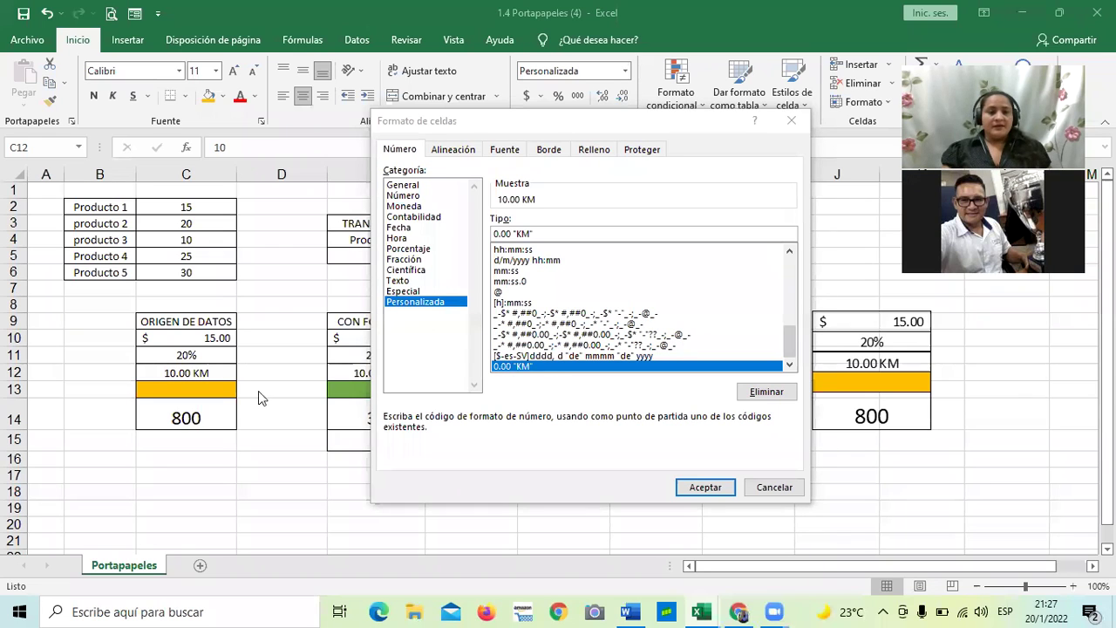
pyautogui.click(424, 307)
pyautogui.moveTo(790, 341); pyautogui.dragTo(735, 267)
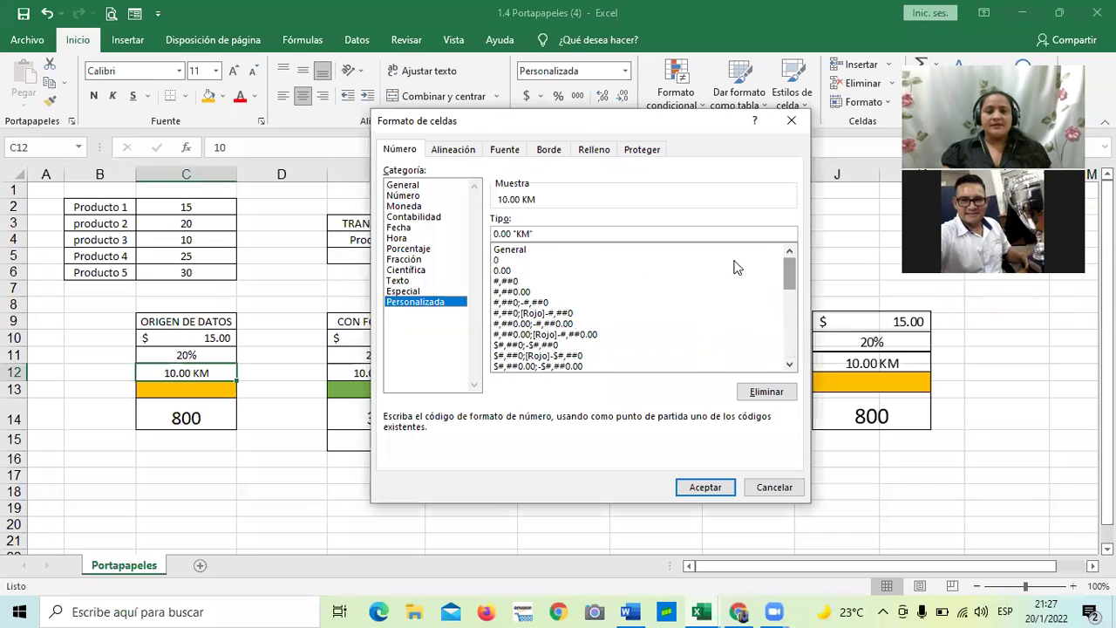
pyautogui.click(501, 271)
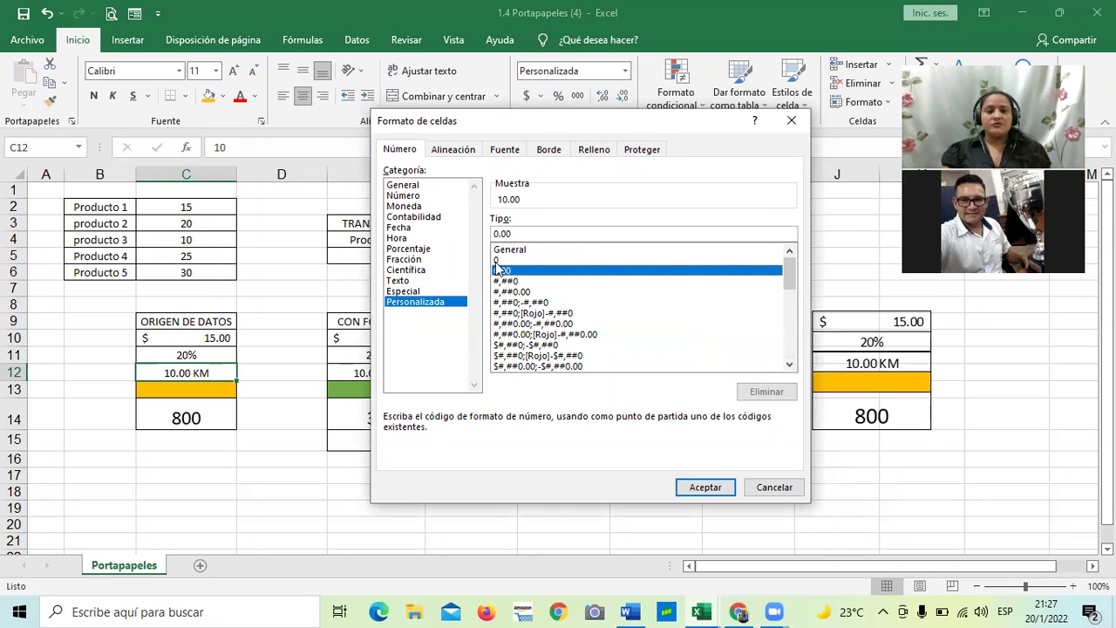
pyautogui.click(499, 260)
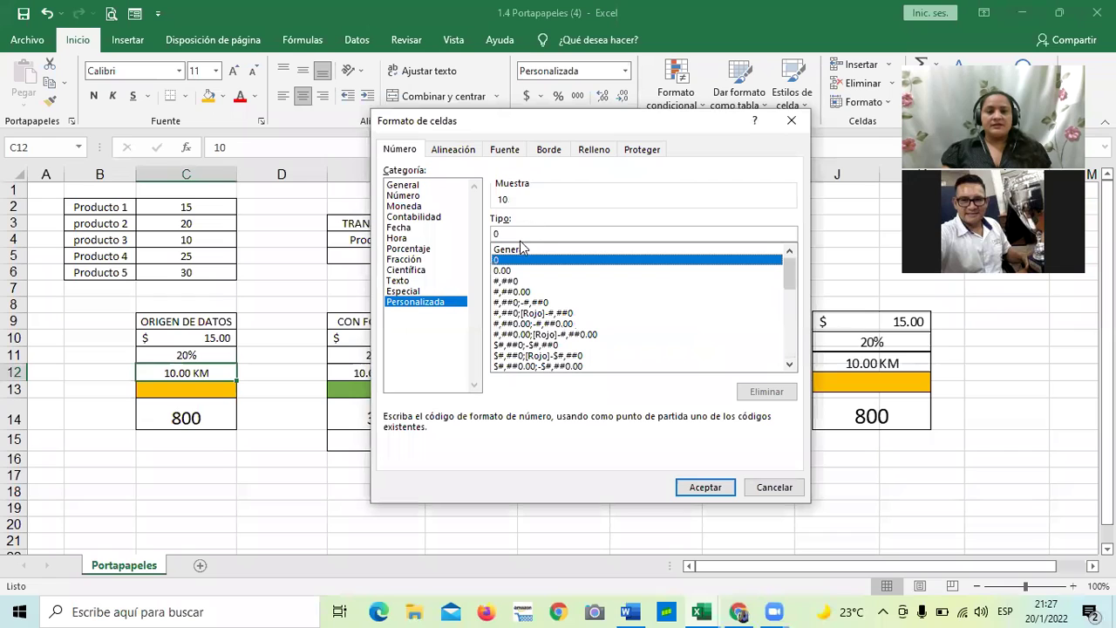
pyautogui.click(524, 232)
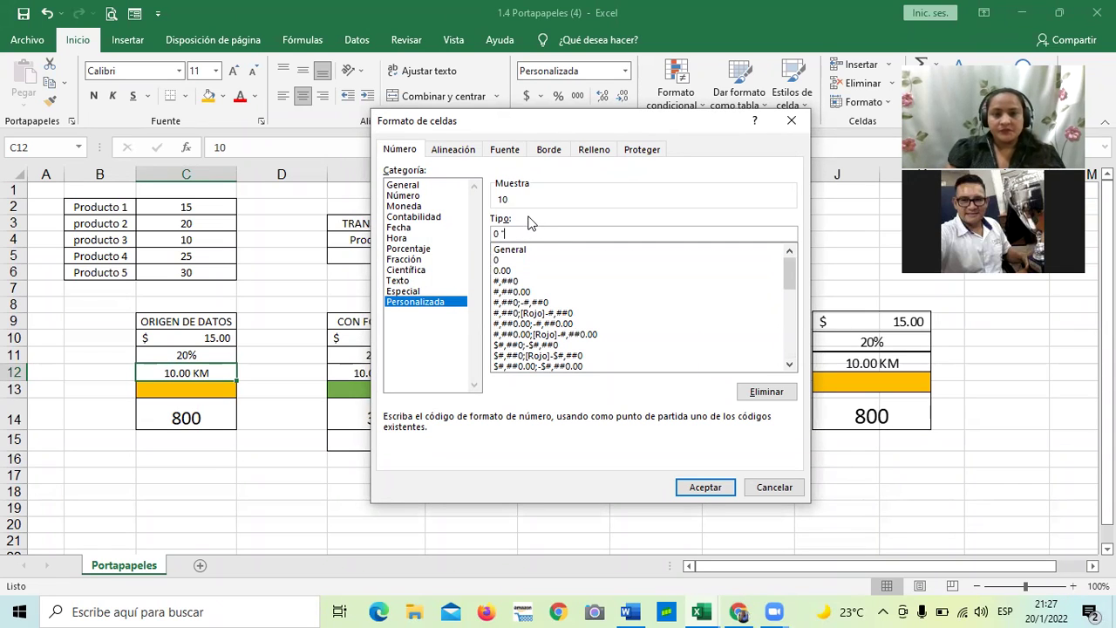
pyautogui.write('"M')
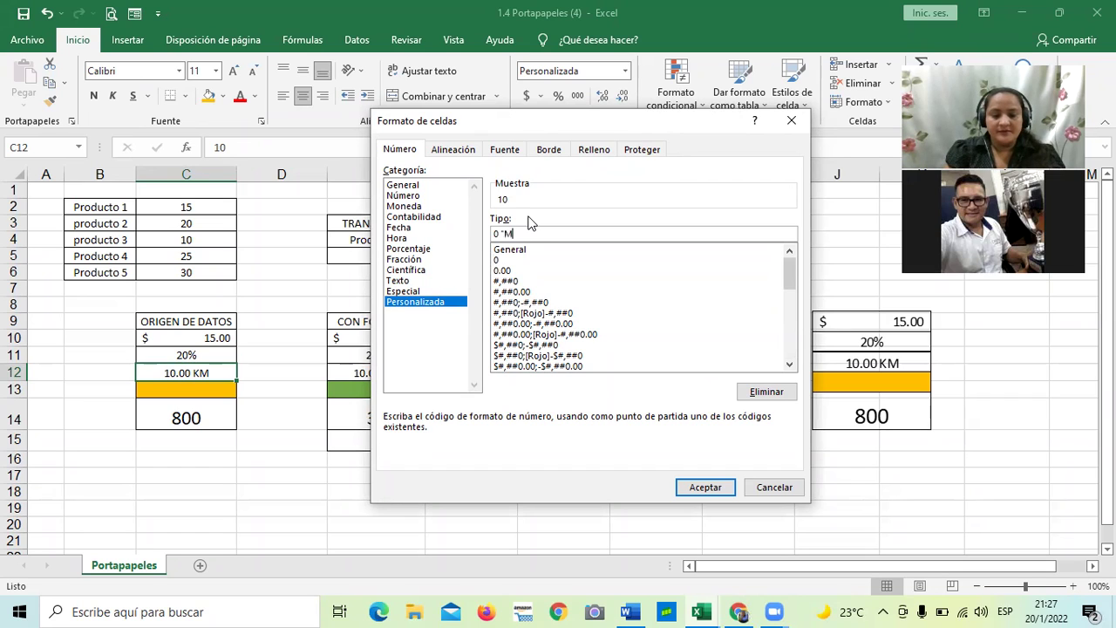
pyautogui.write('tr')
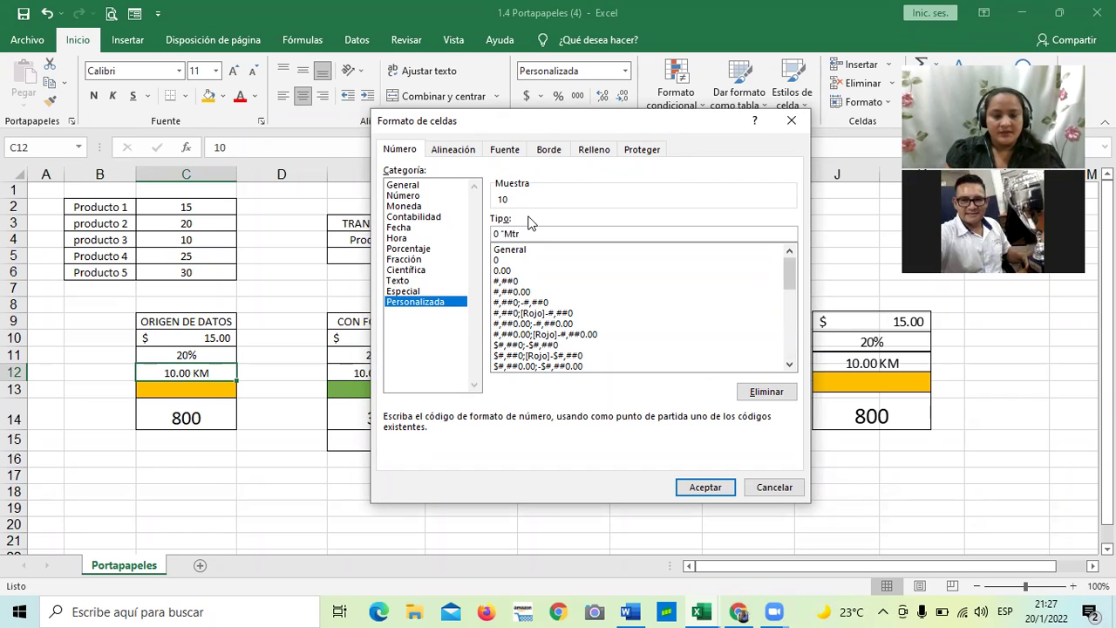
pyautogui.write('s"')
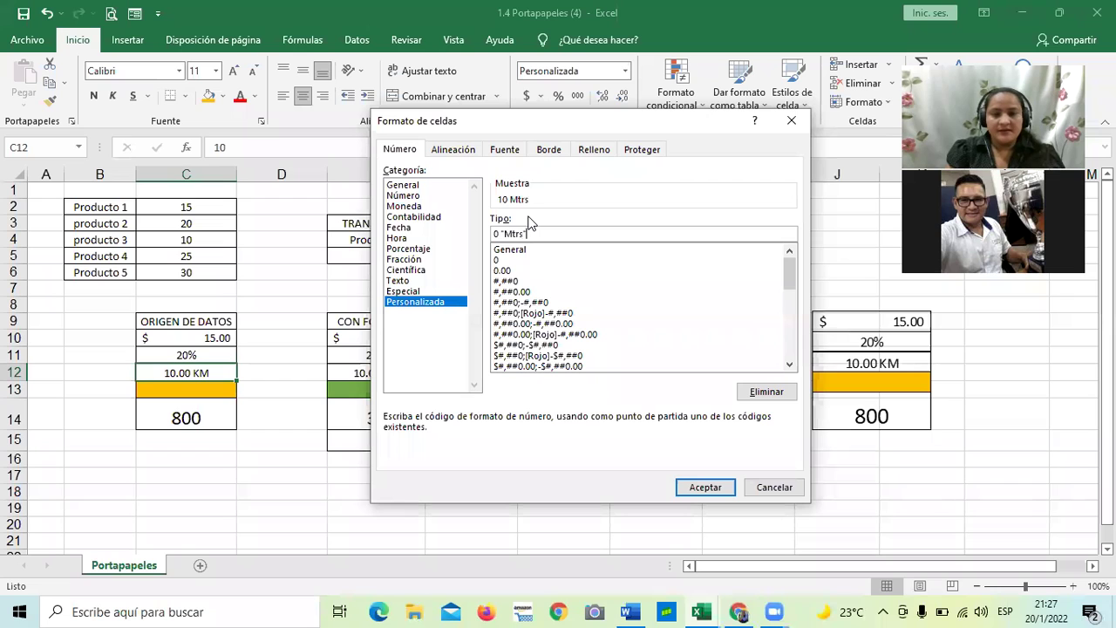
pyautogui.click(706, 489)
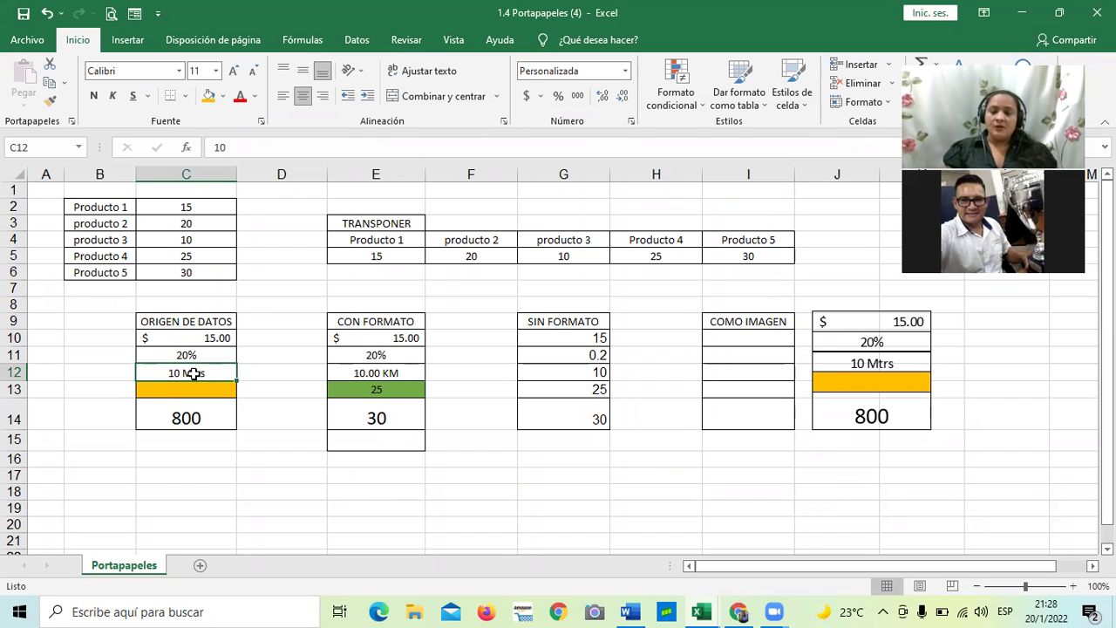
pyautogui.click(497, 473)
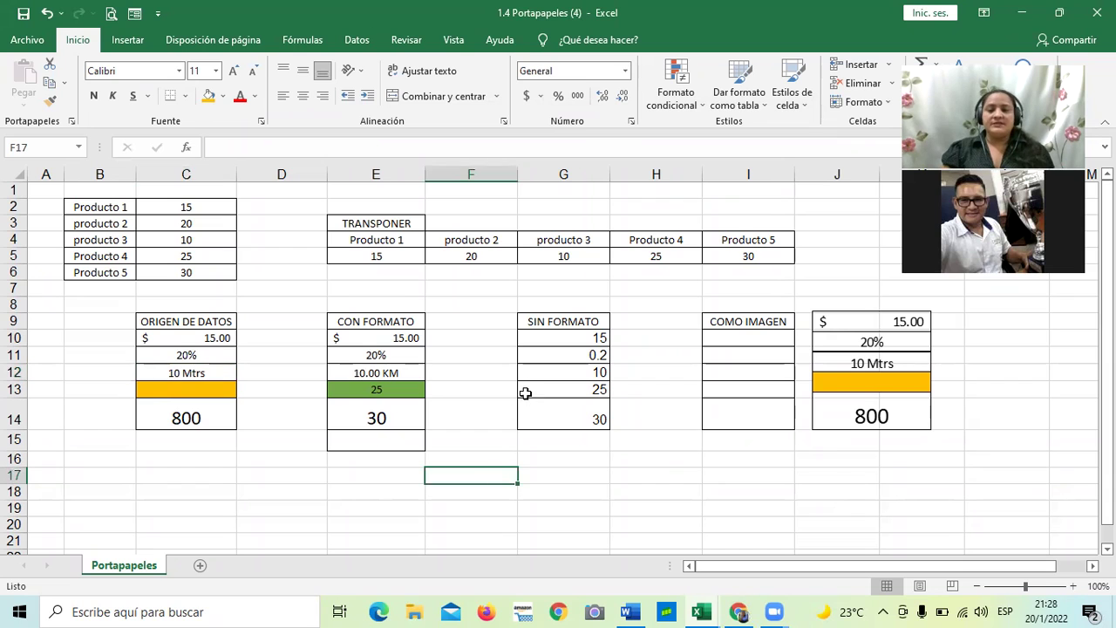
# Switch to the Word document, view the link options of the ORIGEN DE DATOS table and return to Excel without updating the link.
pyautogui.moveTo(707, 566); pyautogui.dragTo(706, 565)
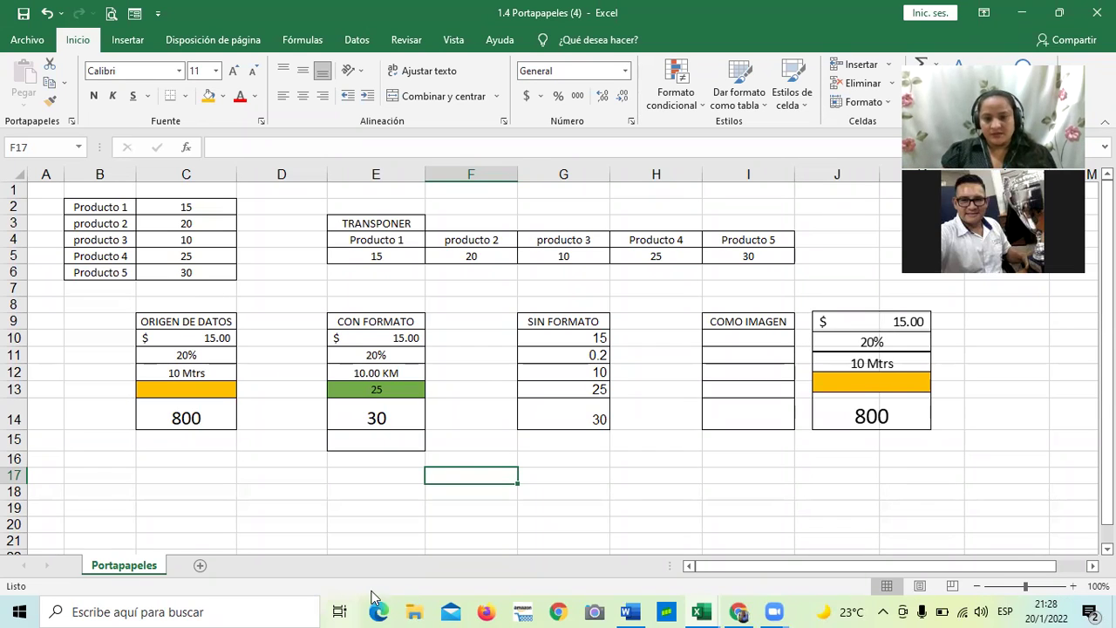
pyautogui.click(579, 453)
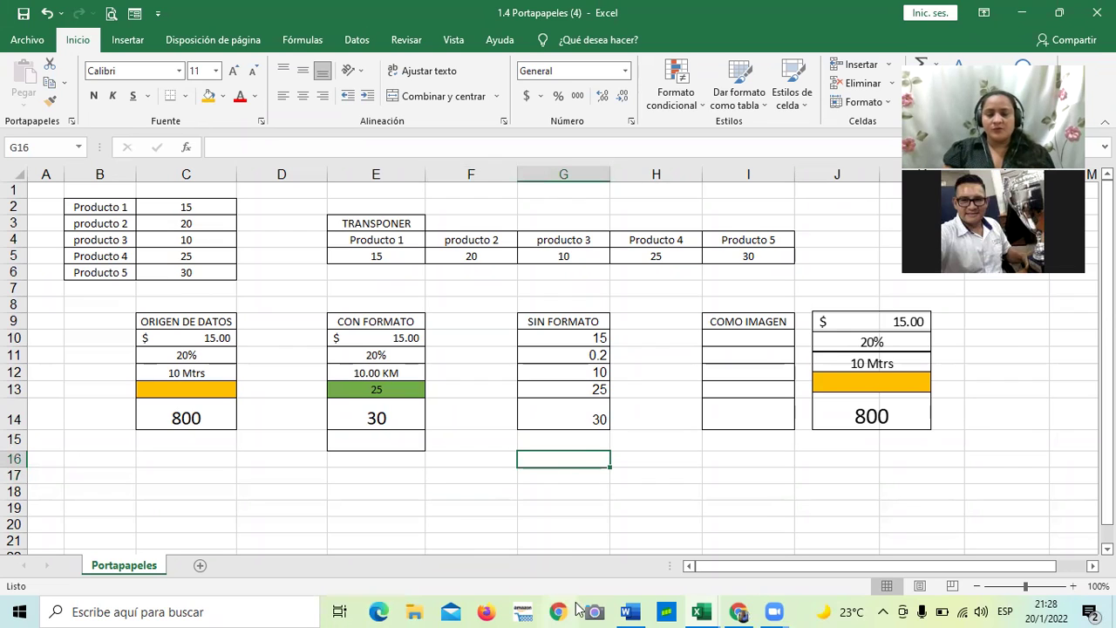
pyautogui.click(630, 612)
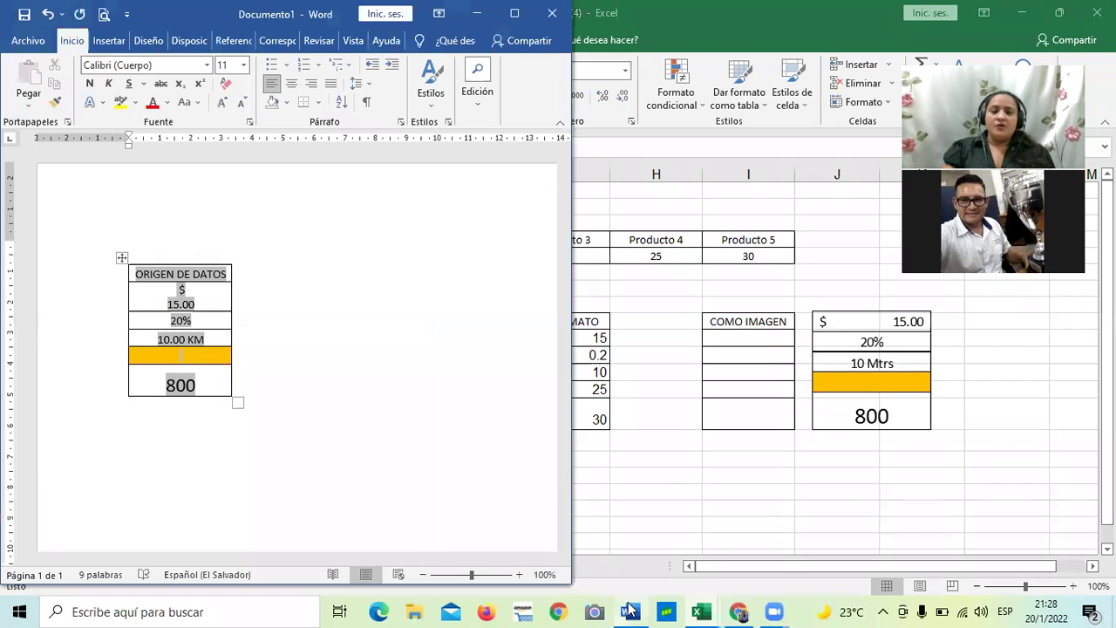
pyautogui.rightClick(209, 306)
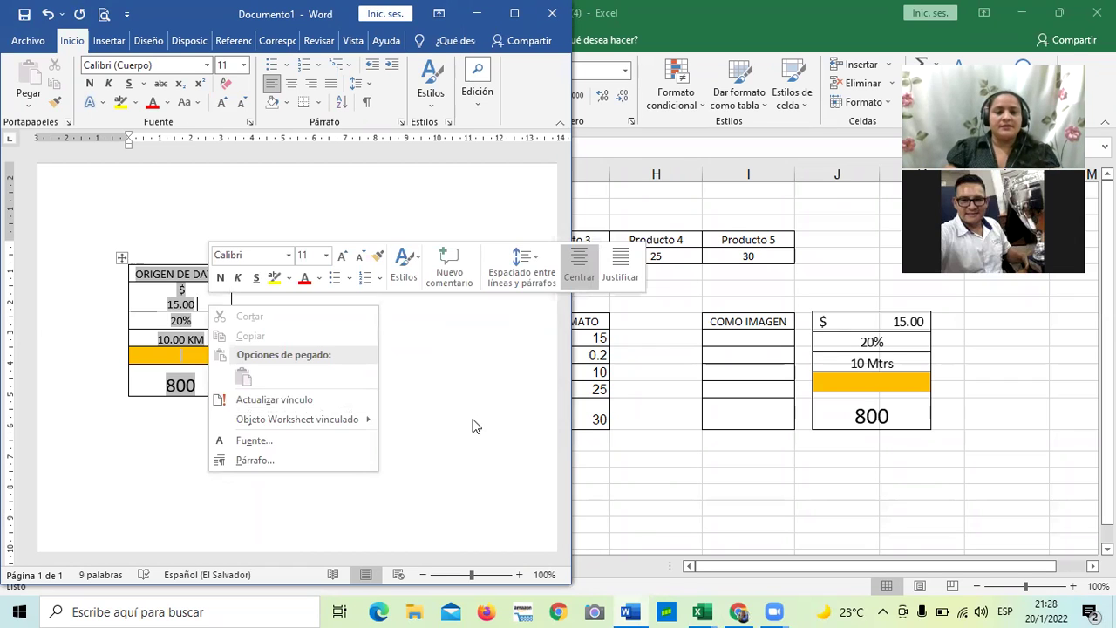
pyautogui.click(505, 341)
pyautogui.click(695, 474)
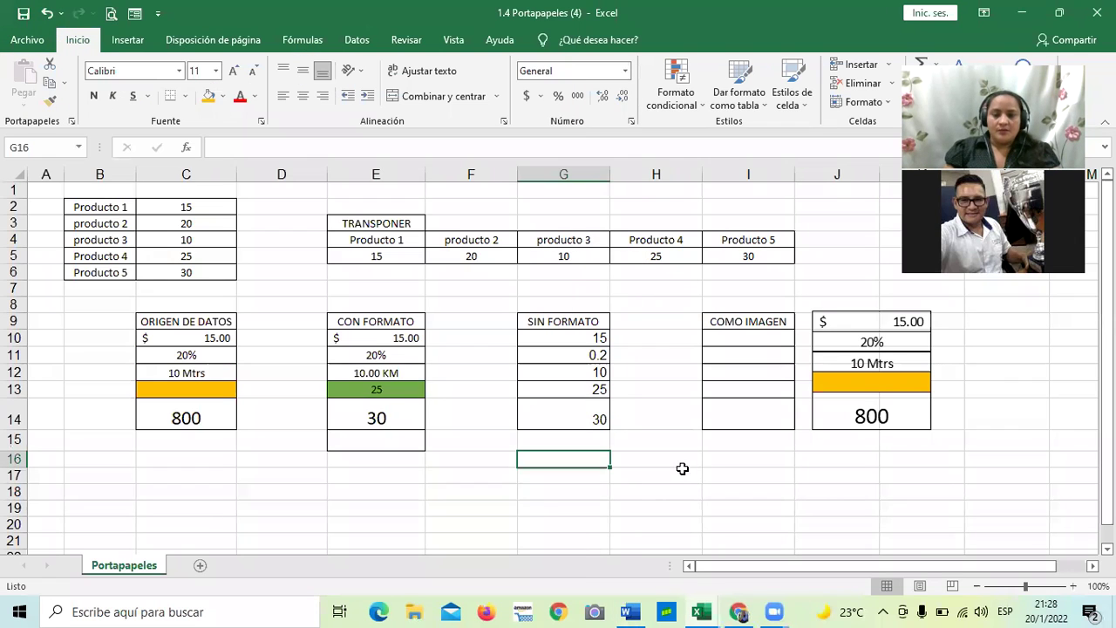
pyautogui.click(665, 465)
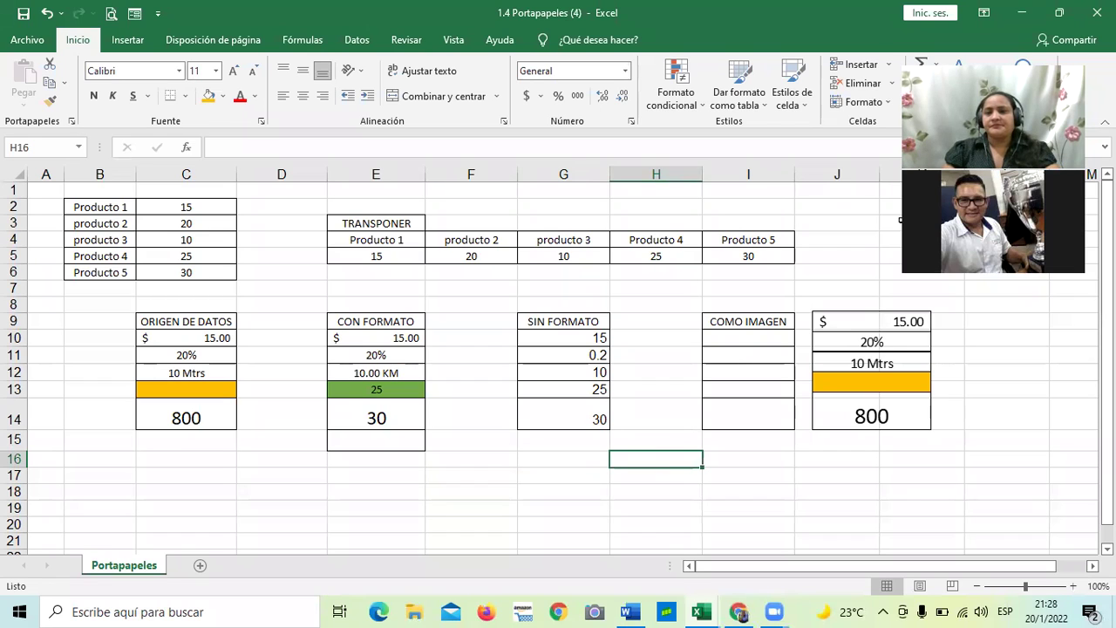
pyautogui.click(494, 479)
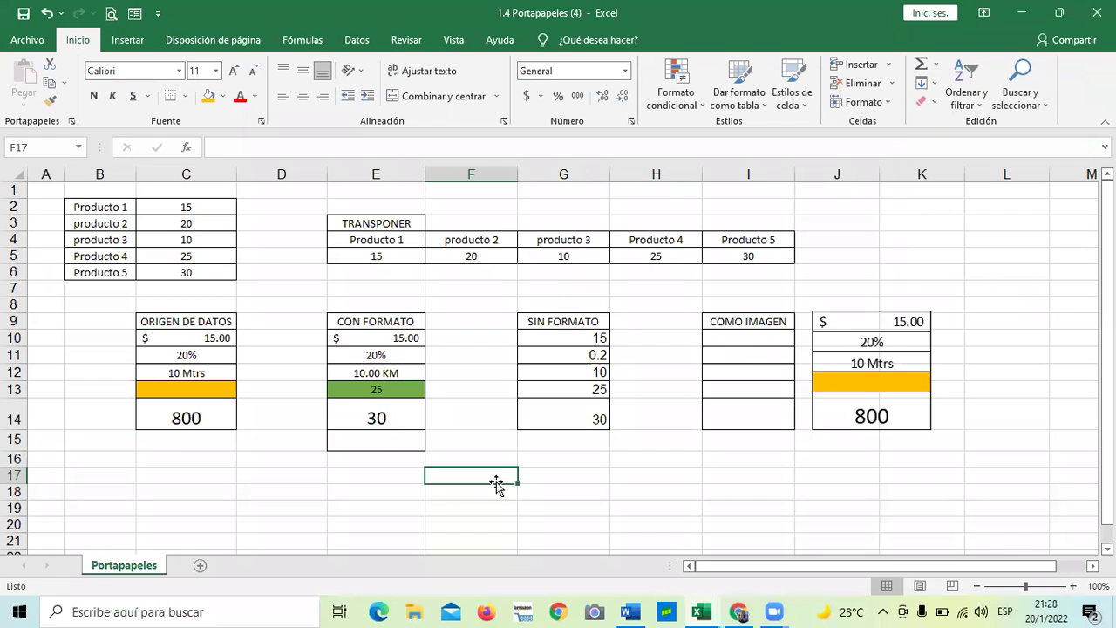
pyautogui.scroll(-1, 499, 482)
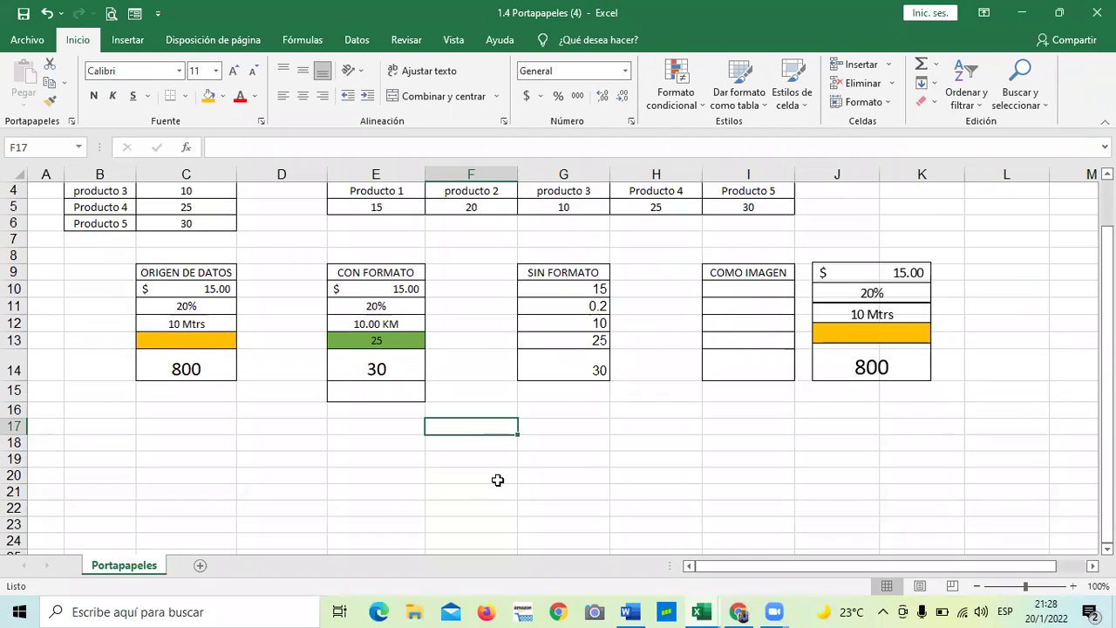
pyautogui.scroll(1, 497, 479)
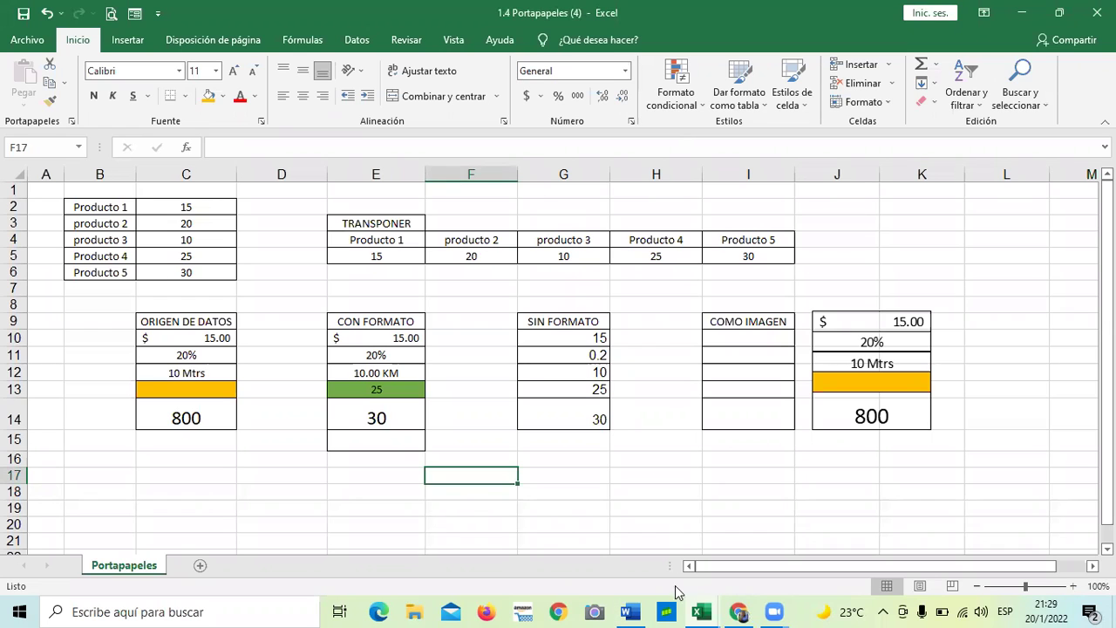
# Switch to the 1.11 Laboratorio page in Chrome and review the questions up to the start of Laboratorio 1.3.
pyautogui.moveTo(739, 612)
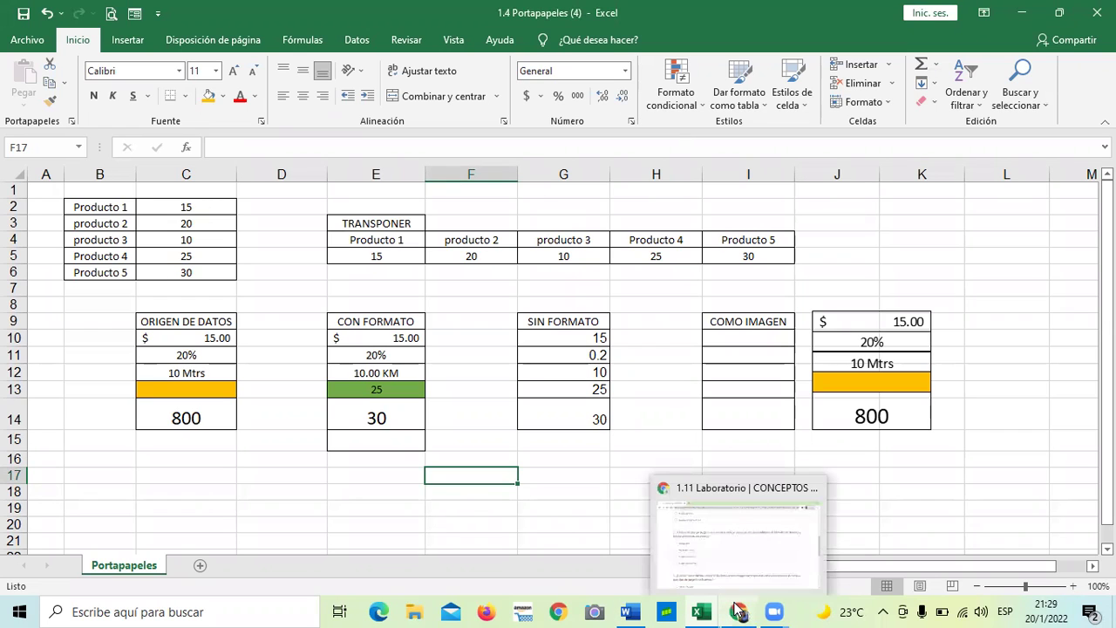
pyautogui.click(739, 562)
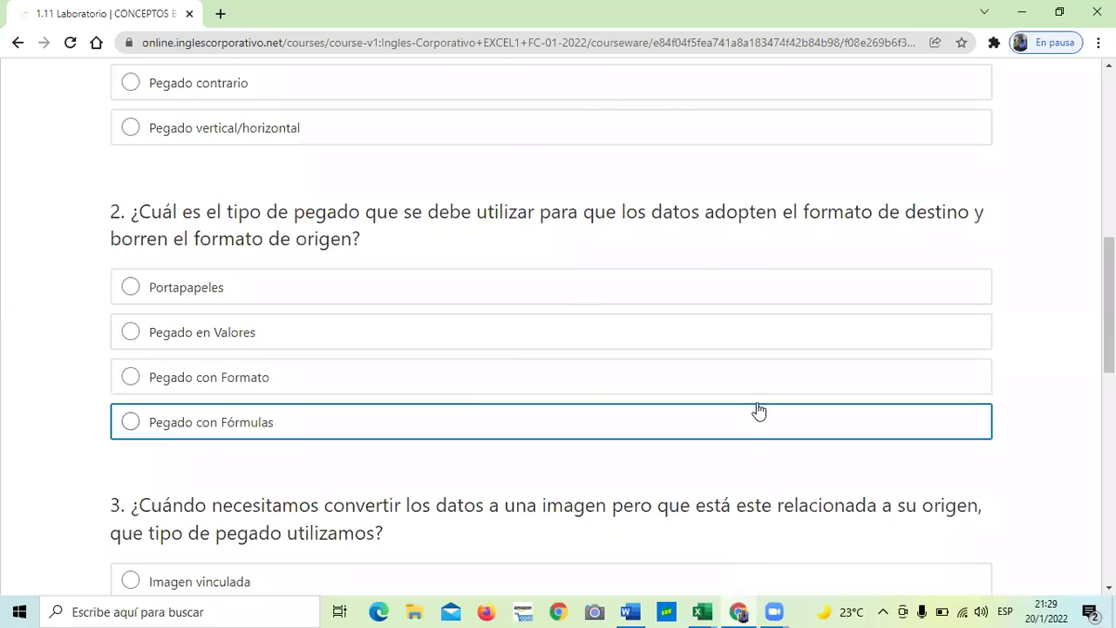
pyautogui.scroll(4, 759, 410)
pyautogui.scroll(4, 759, 410)
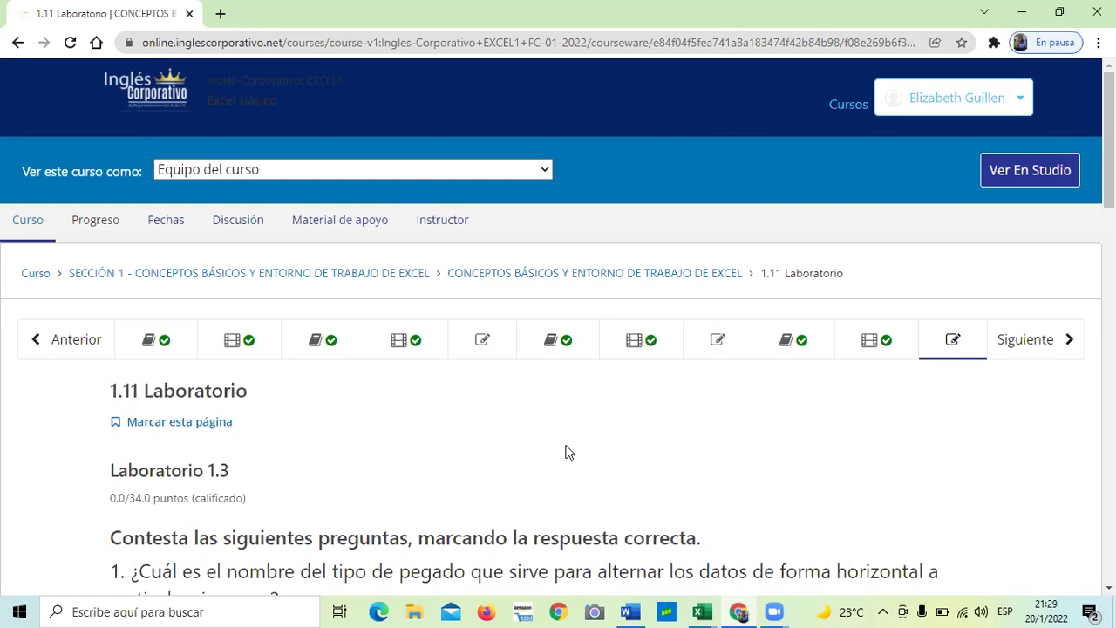
# Switch to the Ejercicios basicos workbook and delete the linked picture beside the grades table on Hoja3.
pyautogui.moveTo(702, 611)
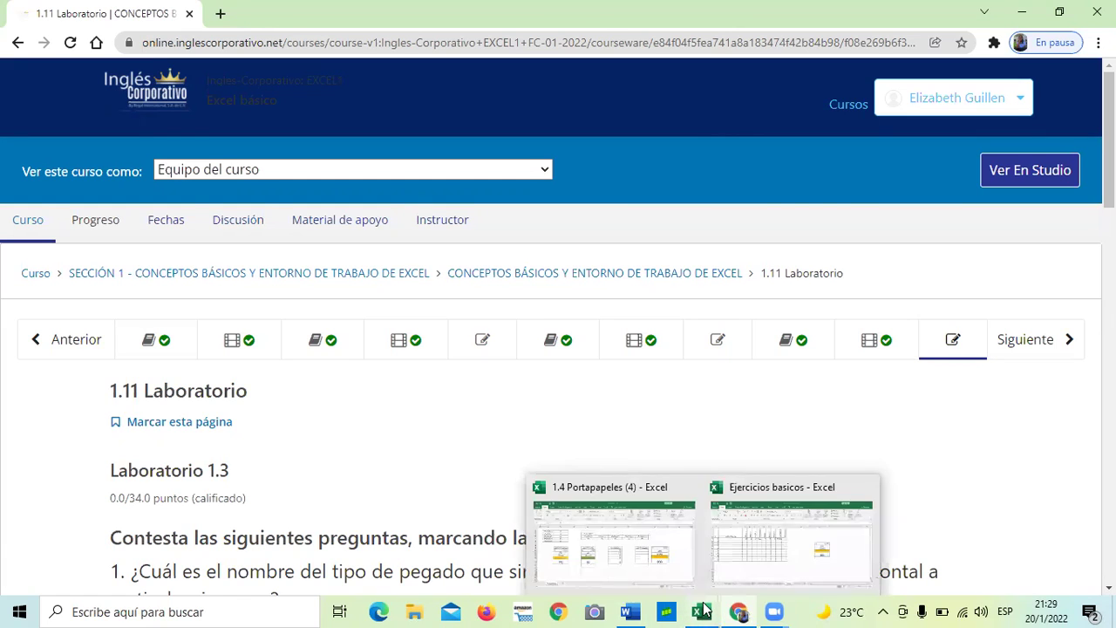
pyautogui.click(755, 549)
pyautogui.click(645, 387)
pyautogui.click(764, 309)
pyautogui.press('Delete')
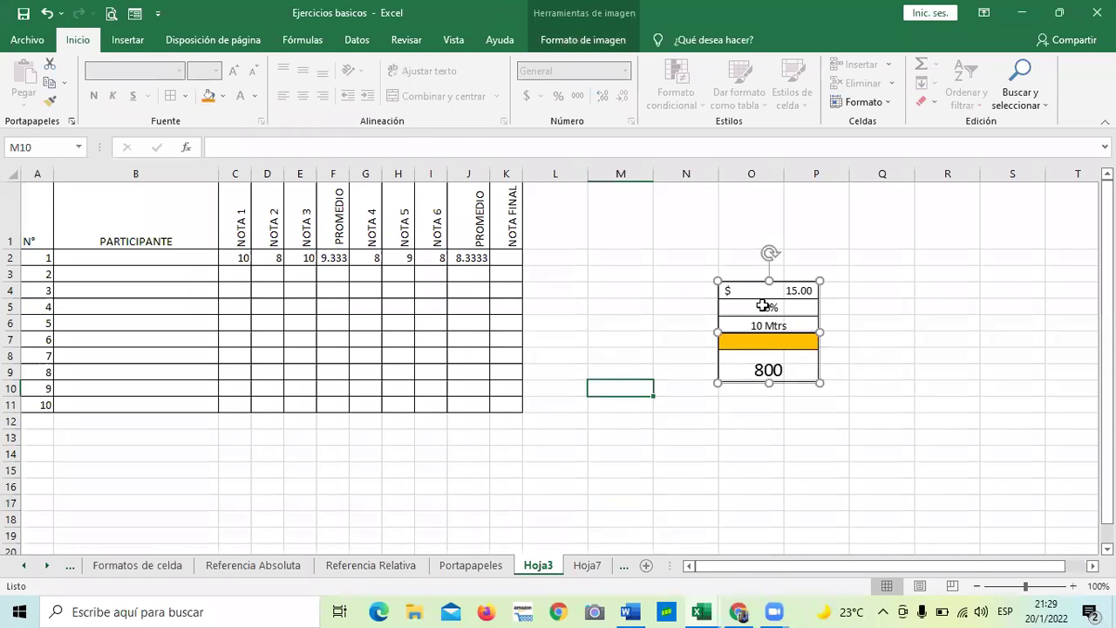
pyautogui.click(701, 274)
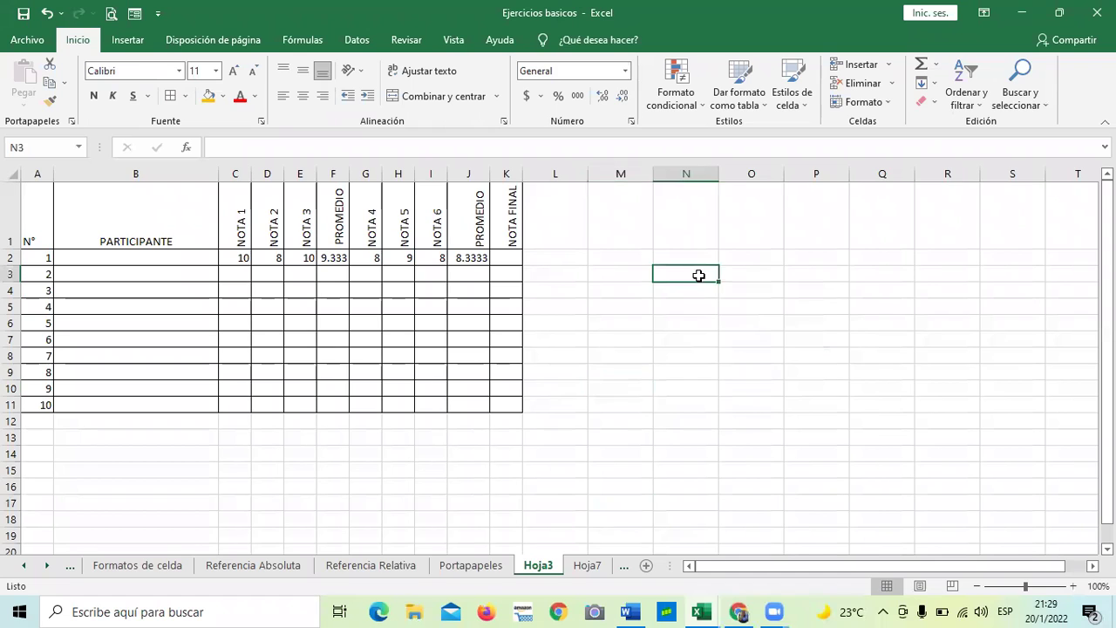
pyautogui.rightClick(700, 274)
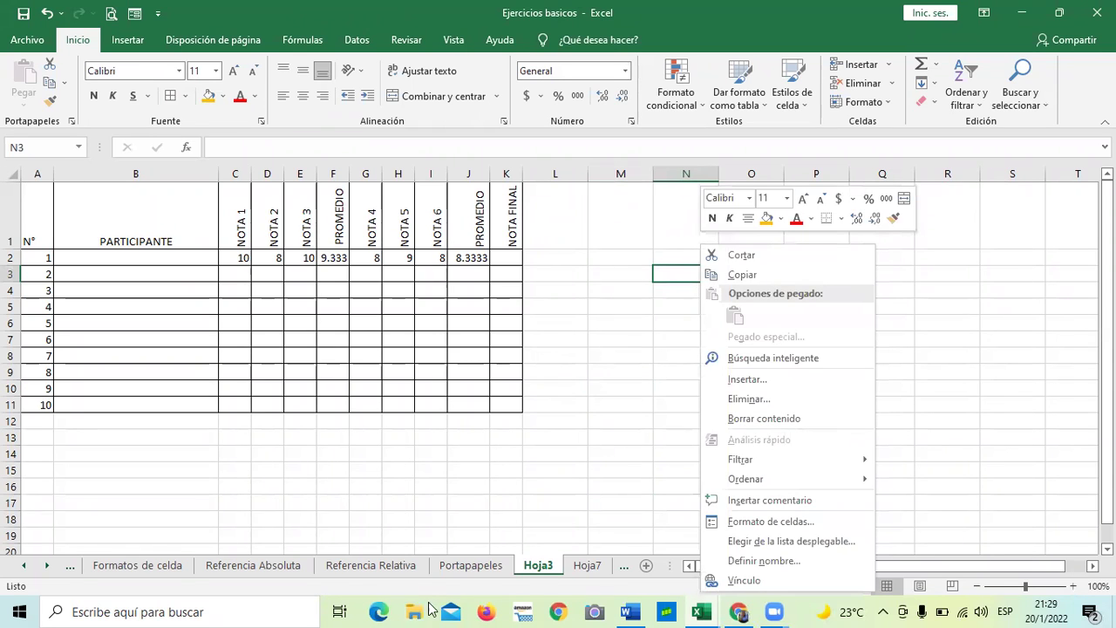
pyautogui.press('Escape')
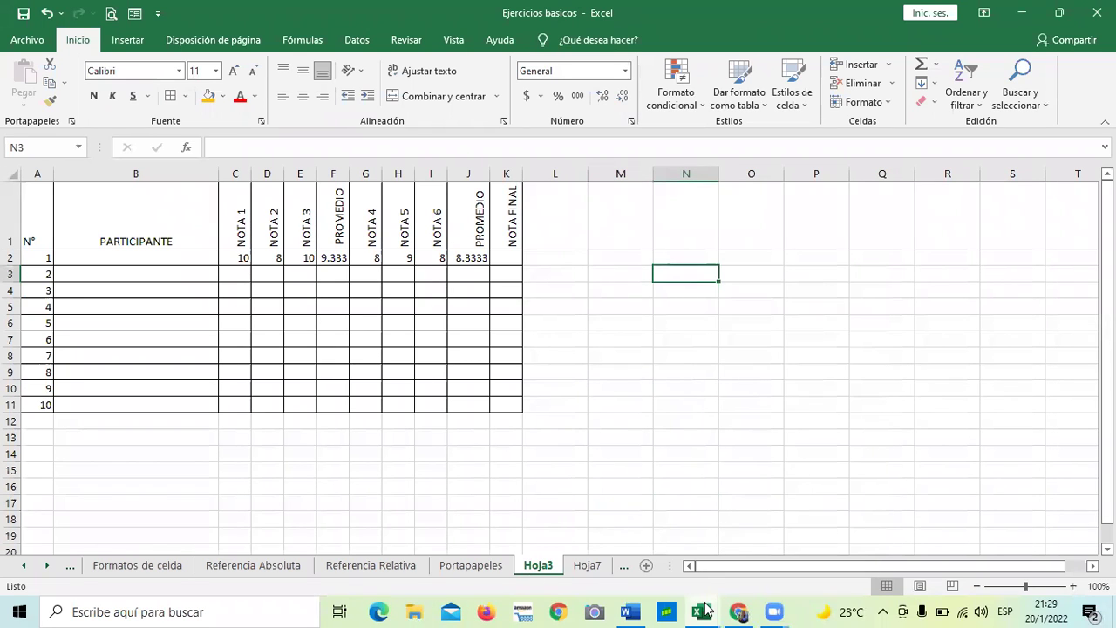
# Switch to the 1.4 Portapapeles (4) workbook, copy cells C11:C14 and preview the values and Sin bordes paste options at G18 without pasting.
pyautogui.moveTo(706, 610)
pyautogui.click(620, 554)
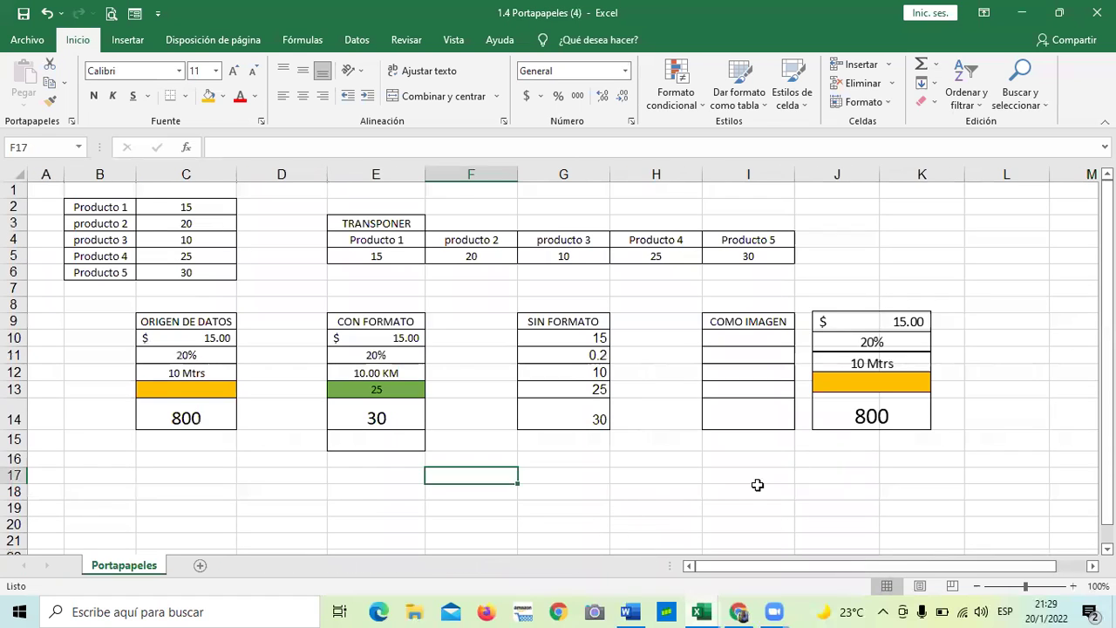
pyautogui.moveTo(182, 356); pyautogui.dragTo(187, 418)
pyautogui.rightClick(194, 385)
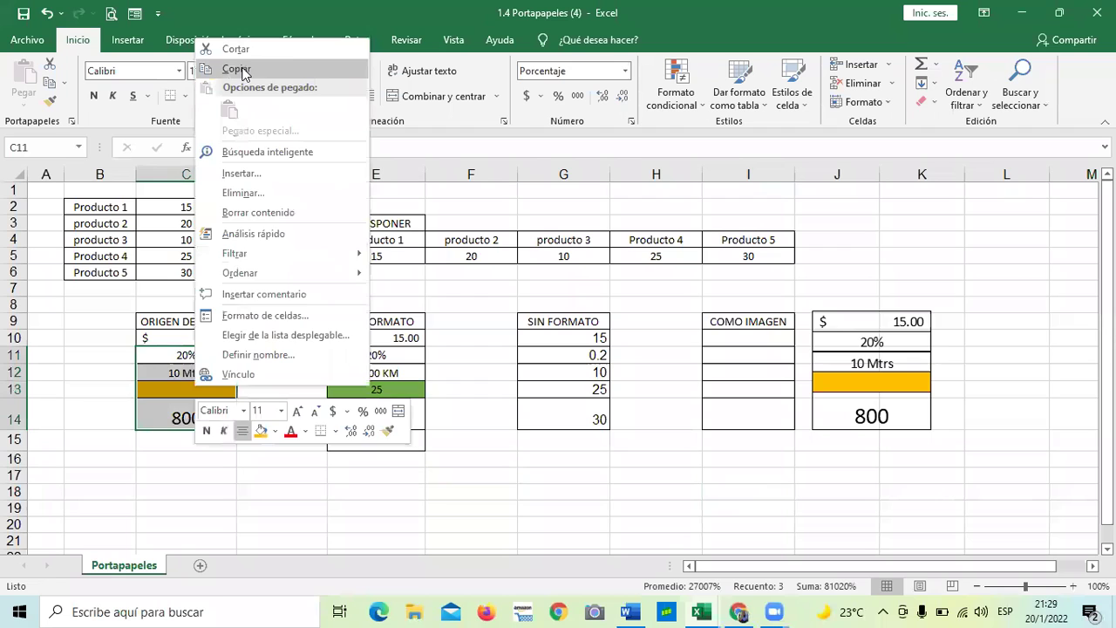
pyautogui.hotkey('ctrl', 'c')
pyautogui.click(553, 486)
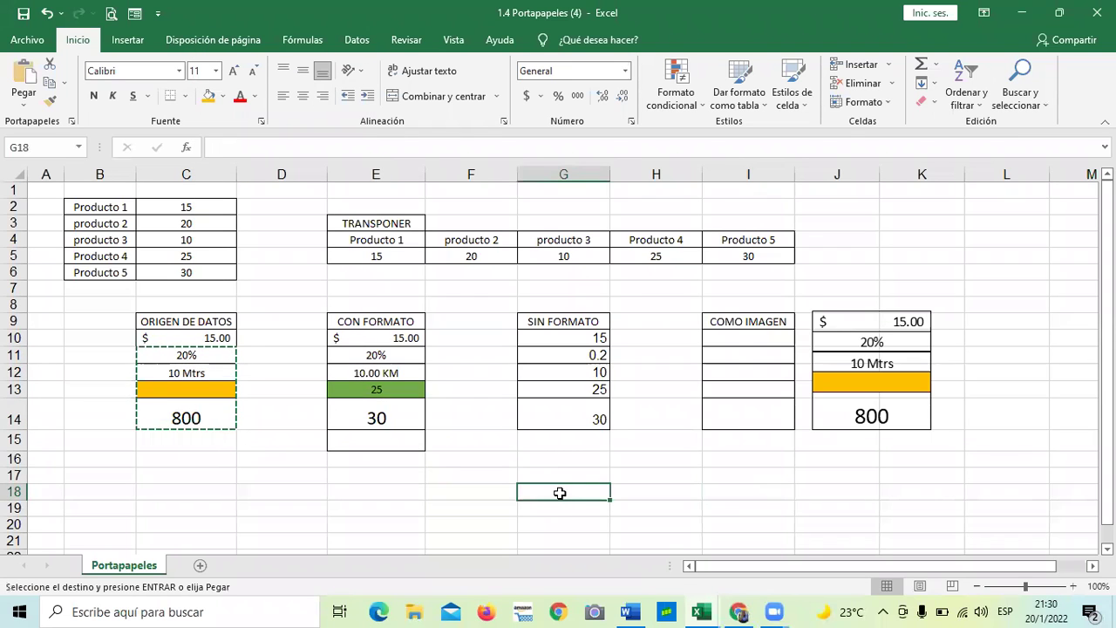
pyautogui.rightClick(564, 496)
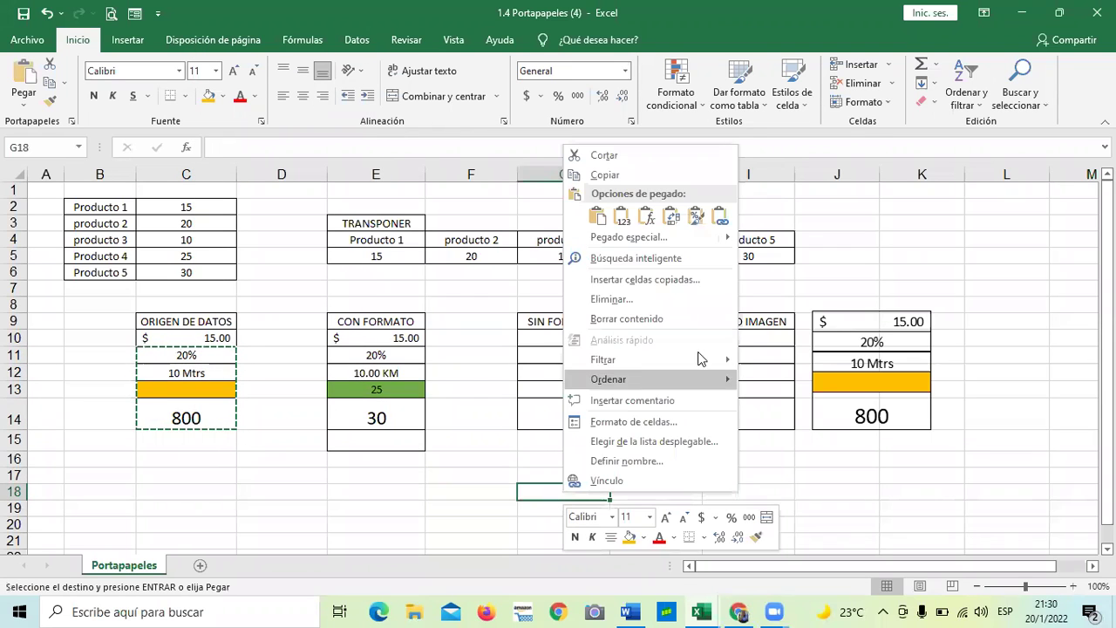
pyautogui.click(623, 220)
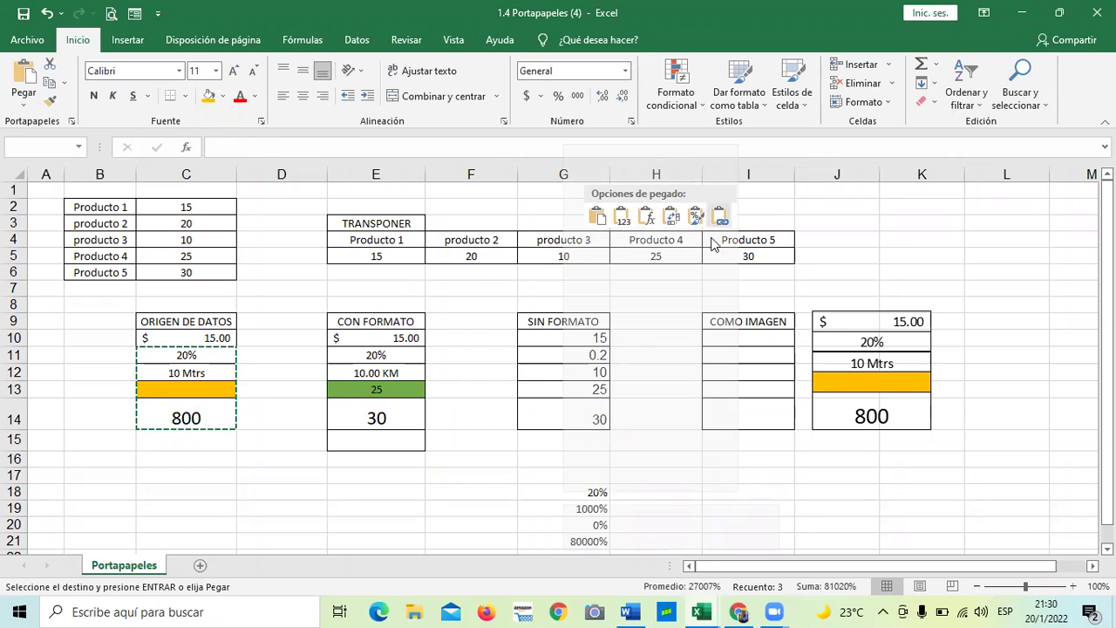
pyautogui.rightClick(564, 494)
pyautogui.moveTo(727, 242)
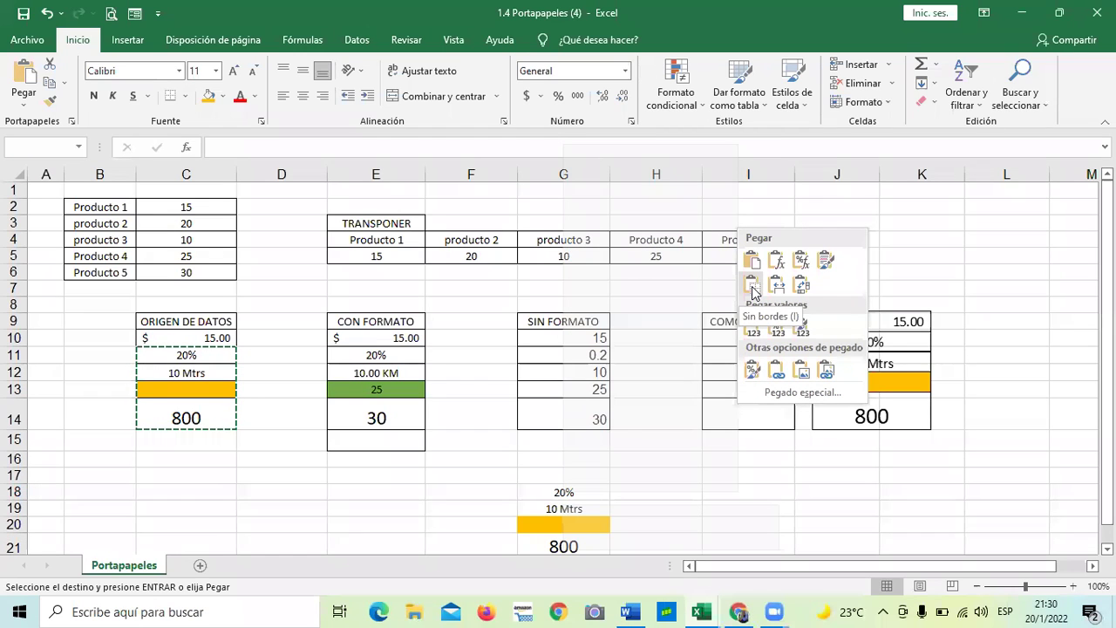
pyautogui.click(684, 488)
pyautogui.click(747, 496)
# Cut cells I8:I14 with the COMO IMAGEN table and view the paste options at F20 without pasting.
pyautogui.moveTo(729, 311); pyautogui.dragTo(735, 422)
pyautogui.rightClick(742, 316)
pyautogui.click(785, 274)
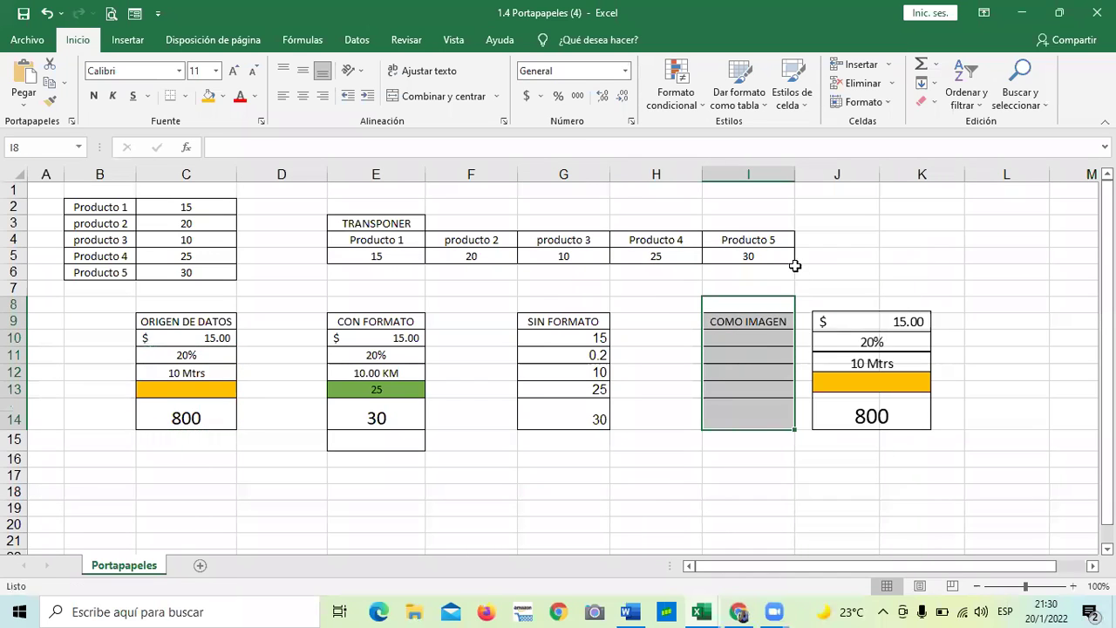
pyautogui.scroll(-4, 675, 358)
pyautogui.click(467, 330)
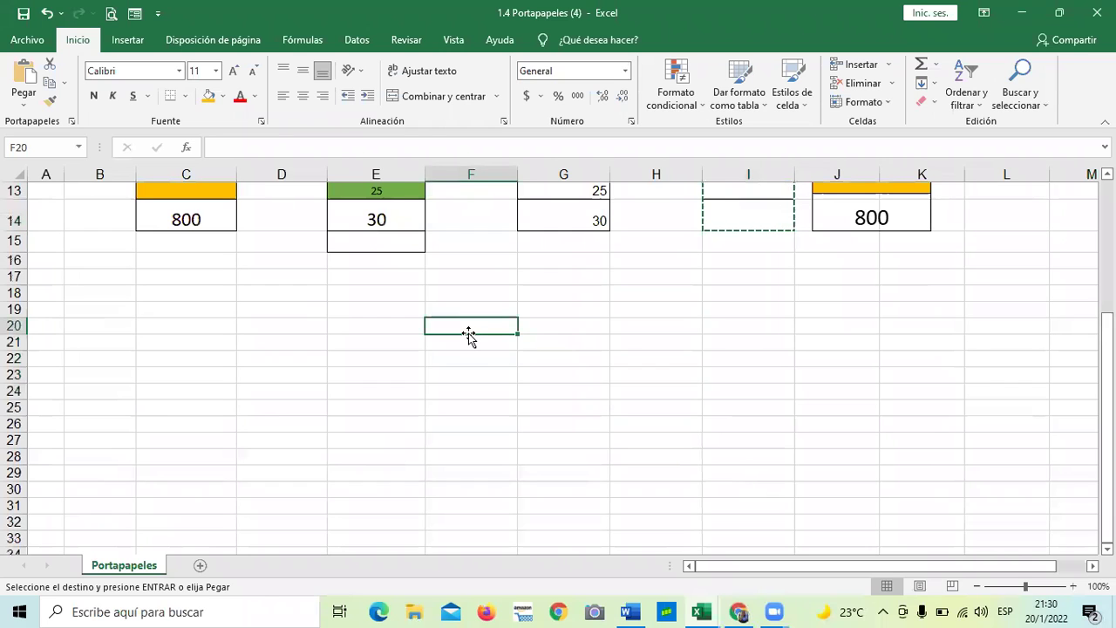
pyautogui.rightClick(467, 331)
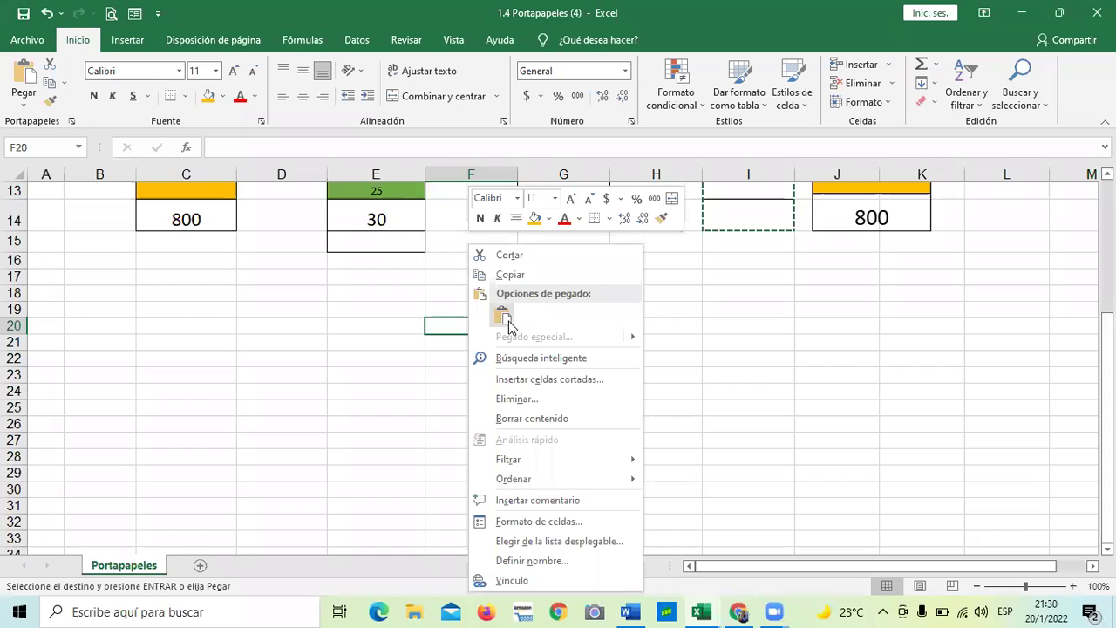
pyautogui.keyDown('shift'); pyautogui.click(446, 408); pyautogui.keyUp('shift')
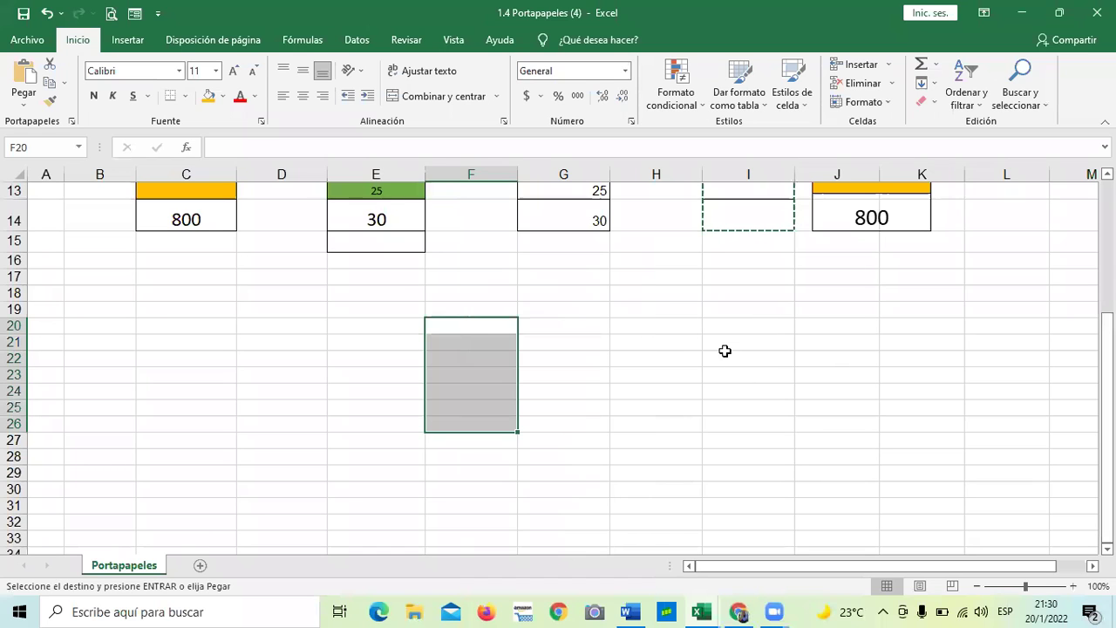
pyautogui.click(746, 403)
pyautogui.scroll(1, 748, 397)
pyautogui.scroll(2, 749, 397)
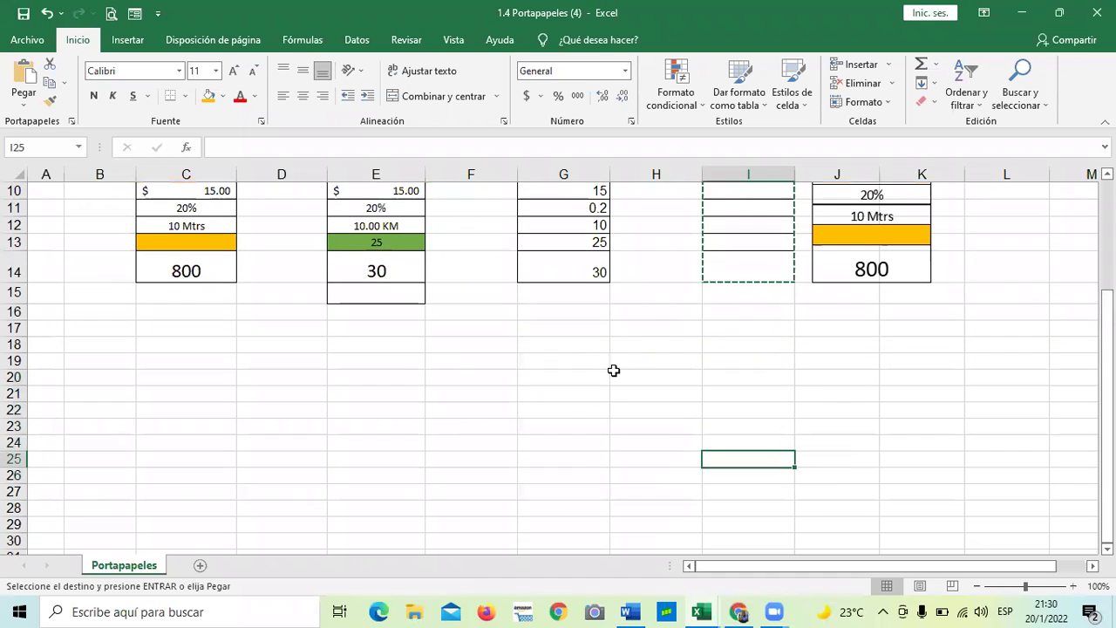
# Paste the cut COMO IMAGEN cells at H20.
pyautogui.rightClick(614, 375)
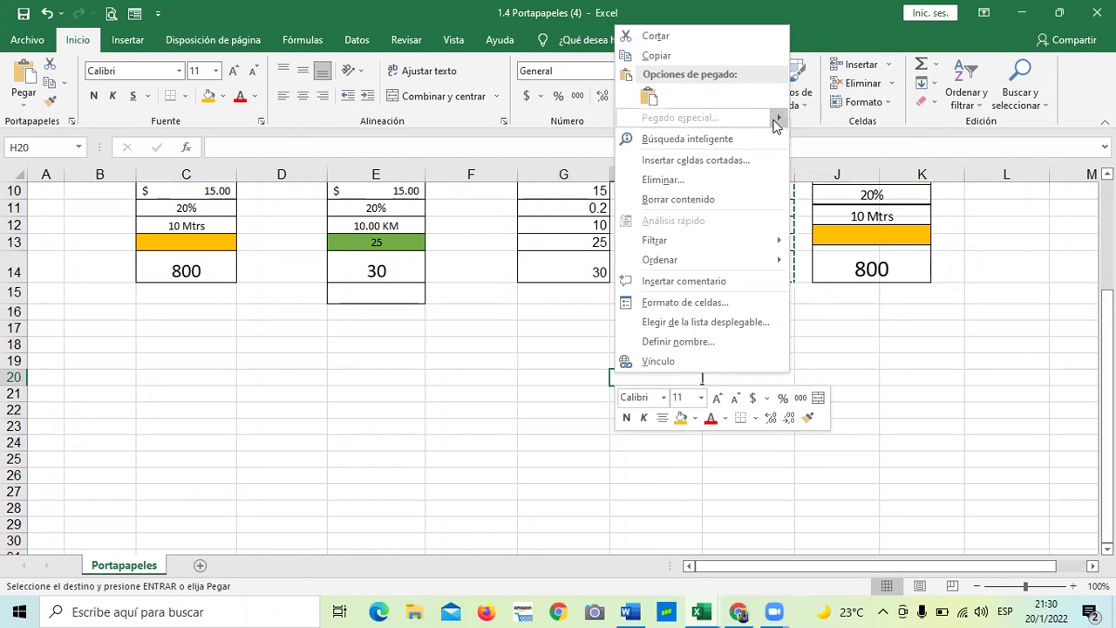
pyautogui.moveTo(777, 119)
pyautogui.click(803, 142)
pyautogui.click(741, 427)
pyautogui.scroll(3, 742, 431)
pyautogui.scroll(-4, 718, 416)
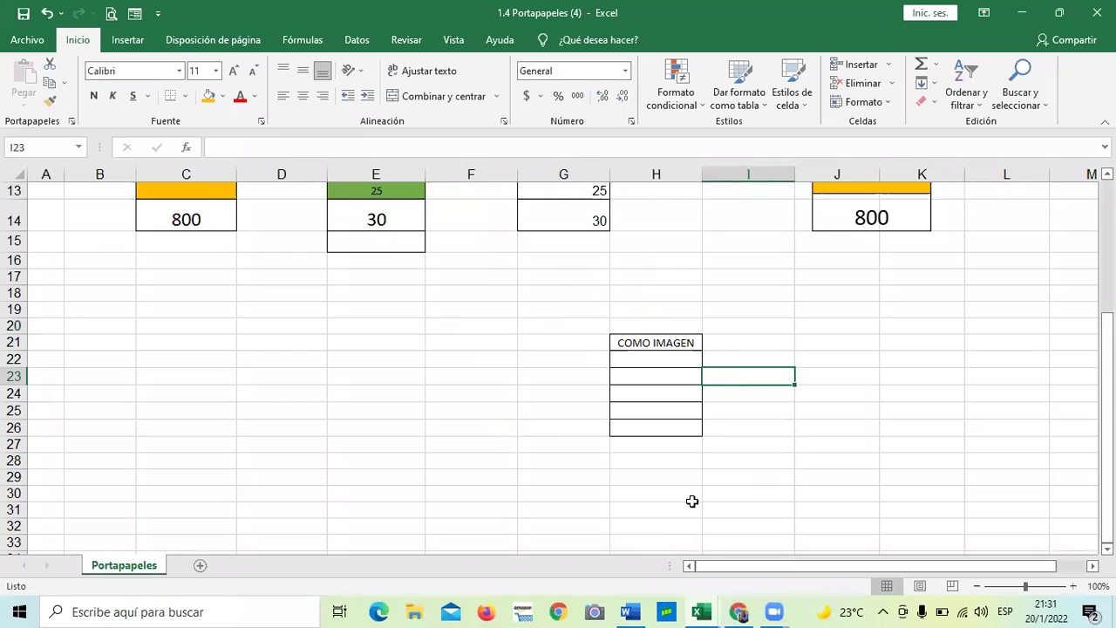
# Undo the paste at H20 and cancel the pending cut.
pyautogui.hotkey('ctrl', 'z')
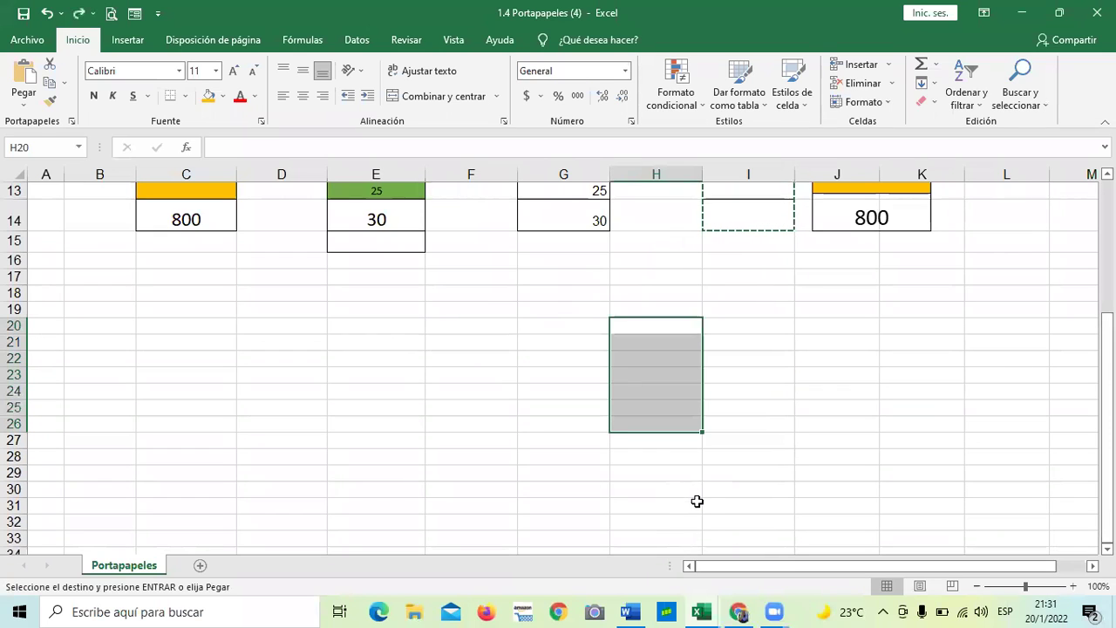
pyautogui.press('Escape')
pyautogui.click(789, 464)
# Copy the COMO IMAGEN table in cells I9:I14.
pyautogui.scroll(3, 782, 406)
pyautogui.moveTo(744, 273); pyautogui.dragTo(742, 356)
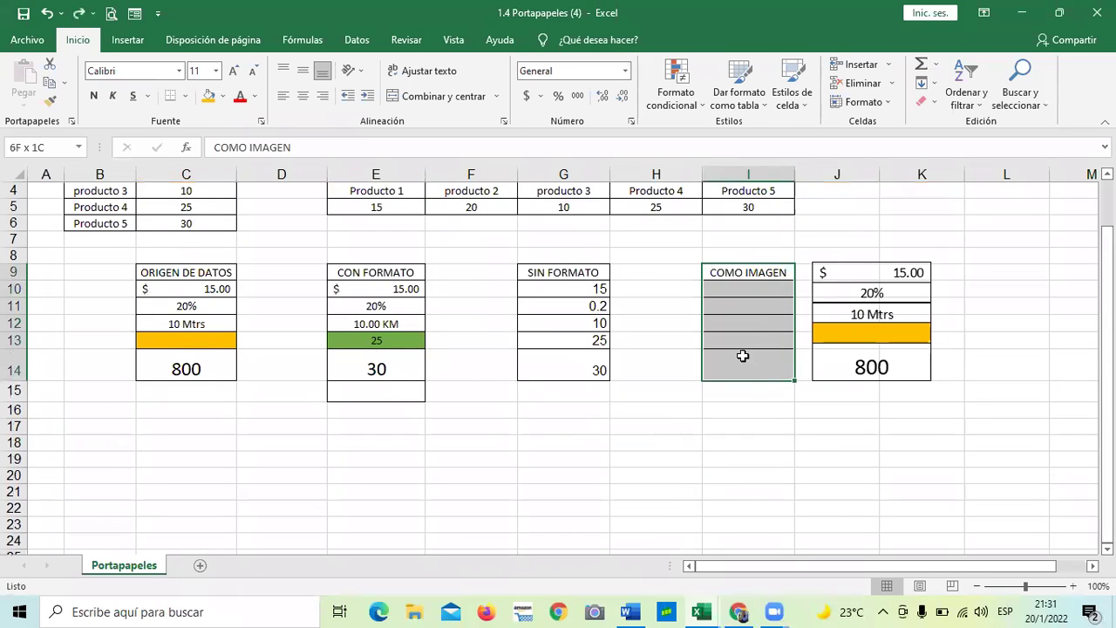
pyautogui.rightClick(742, 290)
pyautogui.click(775, 278)
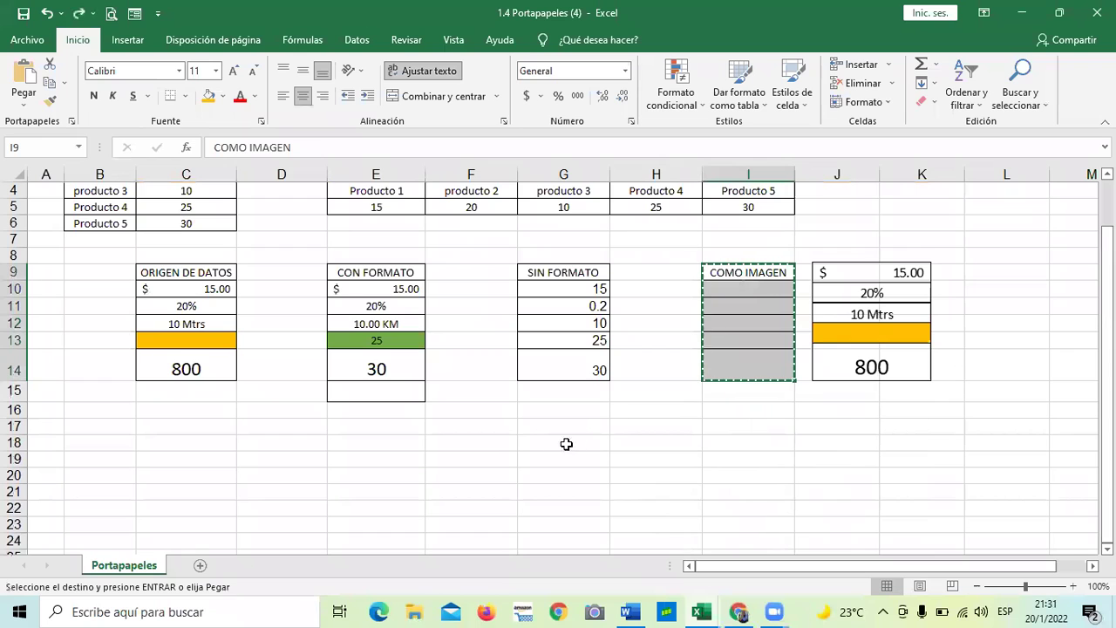
# Paste the copied COMO IMAGEN cells at F19 with the Sin bordes option and end copy mode.
pyautogui.click(478, 459)
pyautogui.rightClick(478, 462)
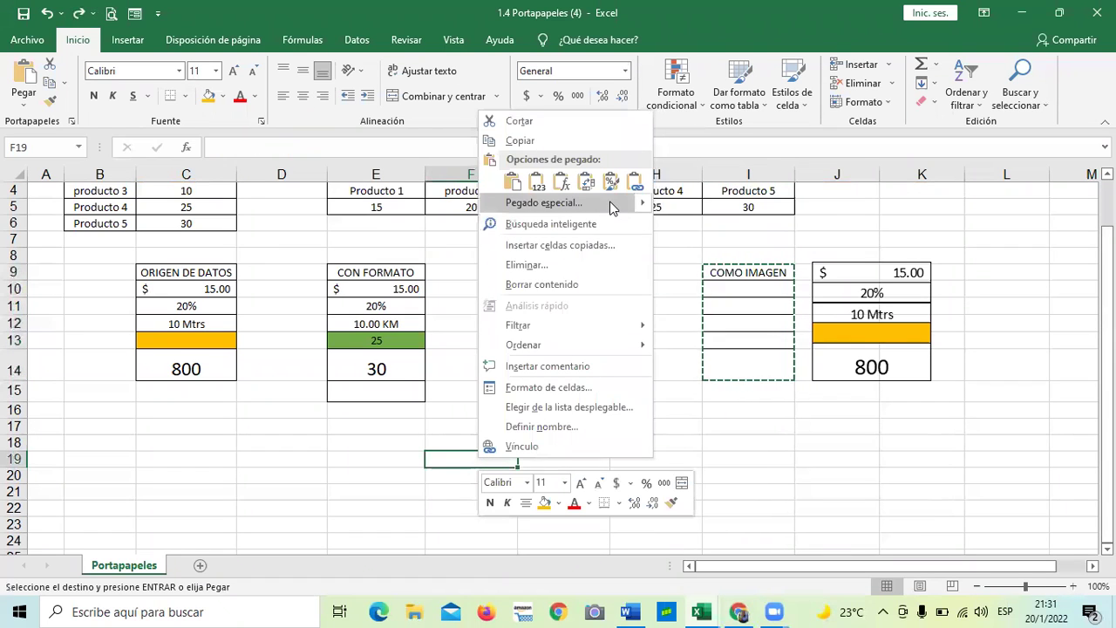
pyautogui.moveTo(644, 211)
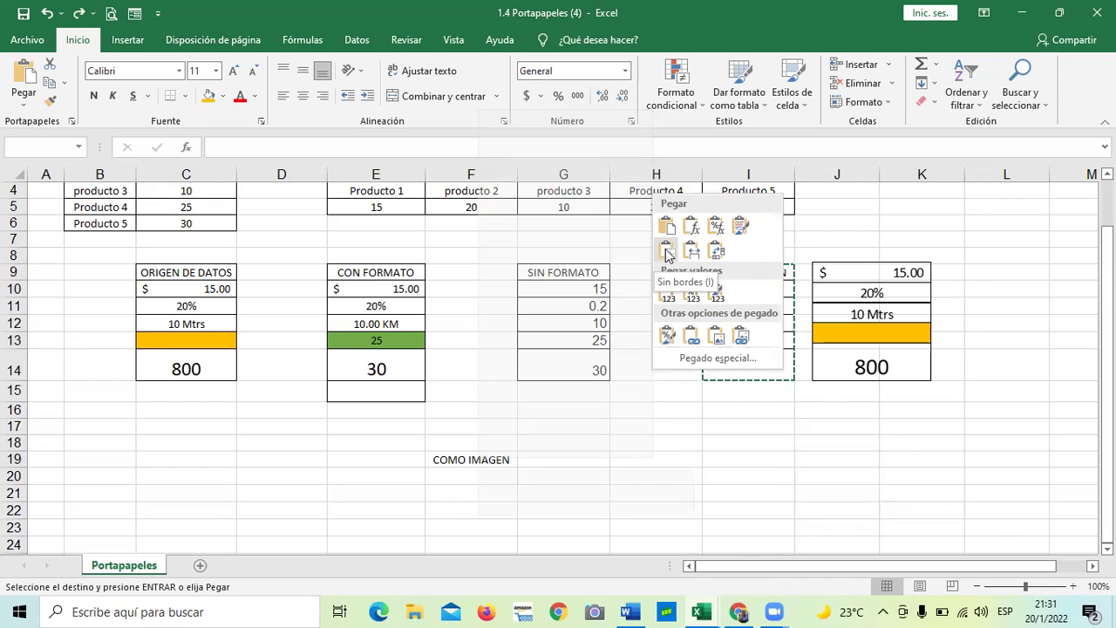
pyautogui.rightClick(478, 460)
pyautogui.click(669, 255)
pyautogui.click(564, 495)
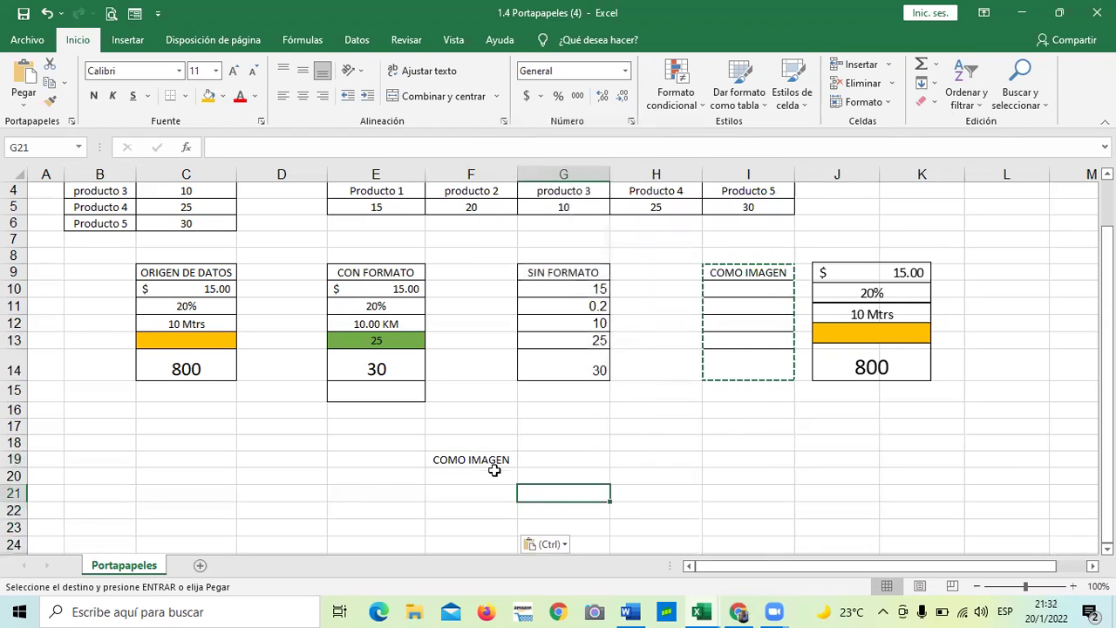
pyautogui.scroll(-5, 623, 450)
pyautogui.scroll(6, 623, 448)
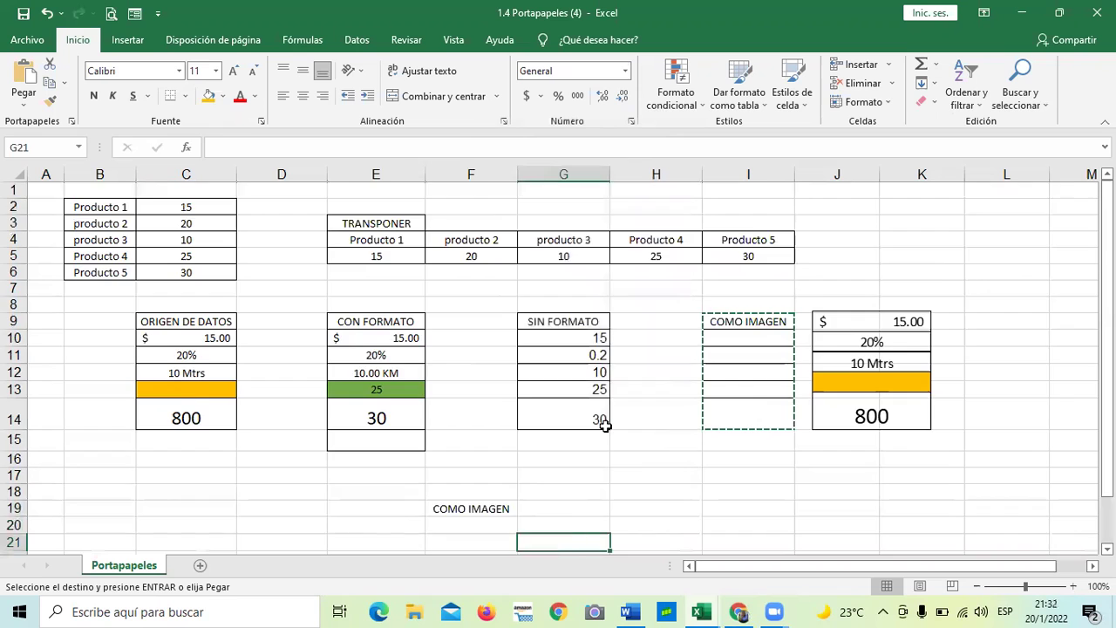
pyautogui.scroll(-2, 605, 425)
pyautogui.press('Escape')
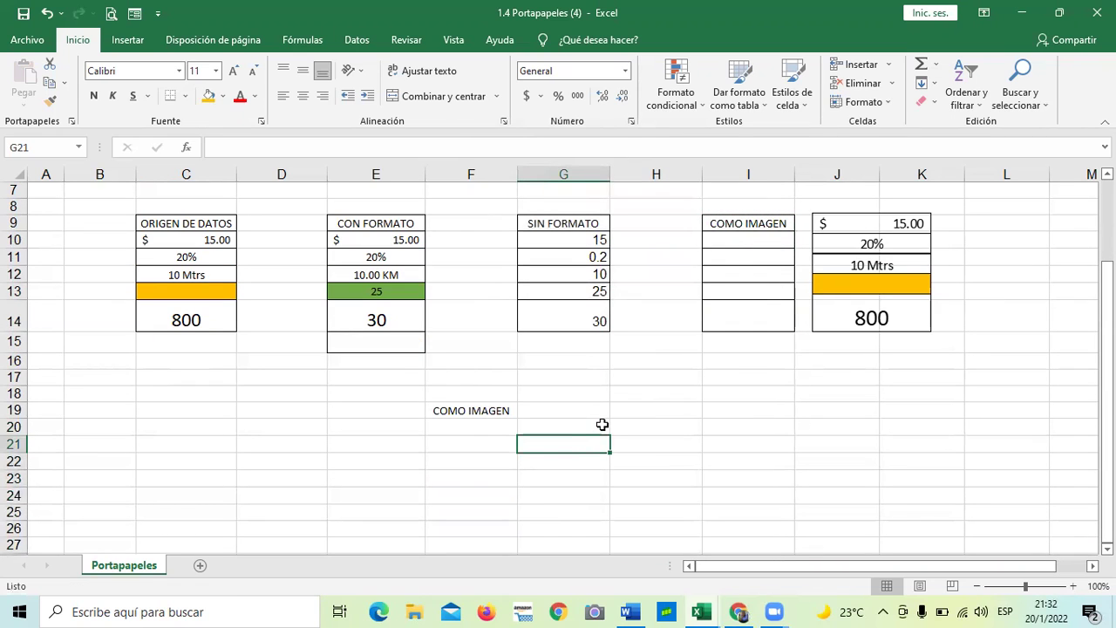
# Switch to the Ejercicios basicos workbook and add a new blank sheet between Portapapeles and Hoja3.
pyautogui.moveTo(741, 610)
pyautogui.moveTo(700, 611)
pyautogui.click(731, 549)
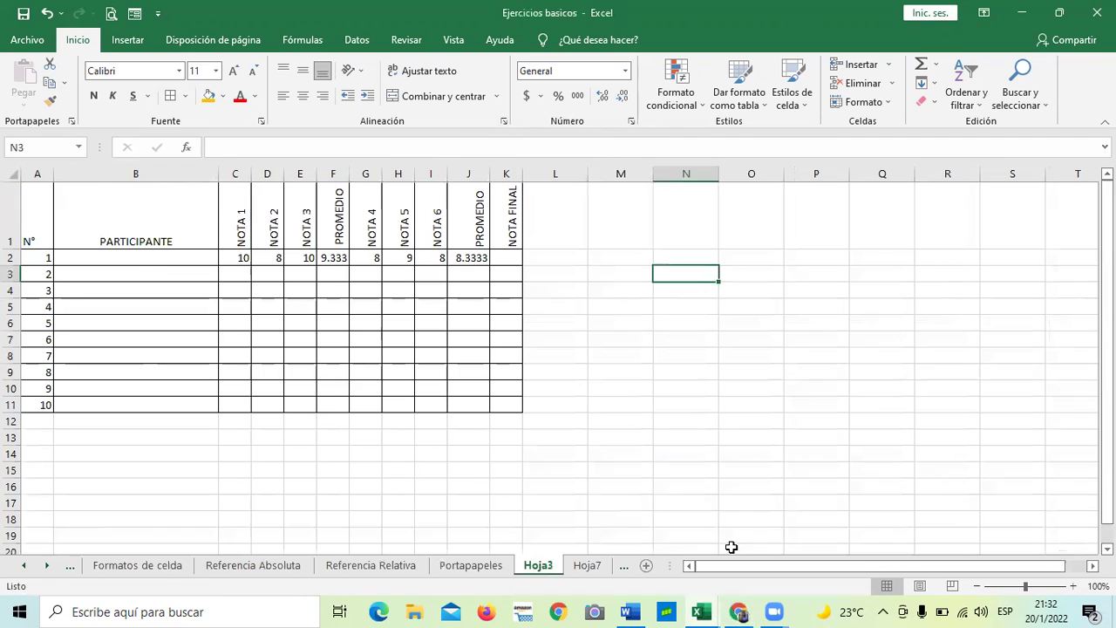
pyautogui.click(599, 569)
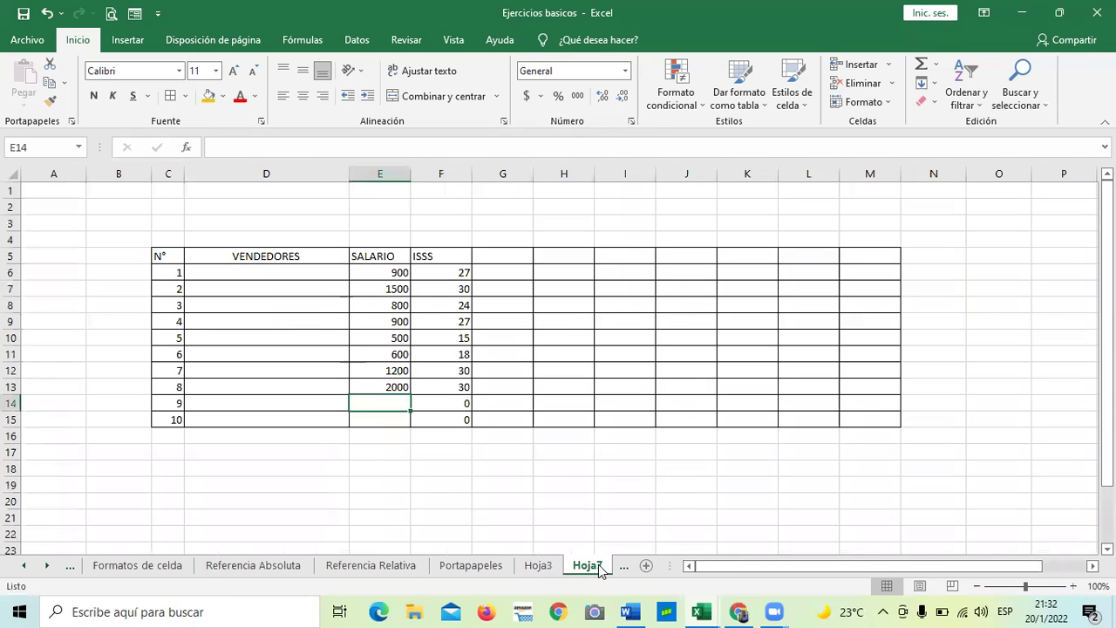
pyautogui.click(508, 569)
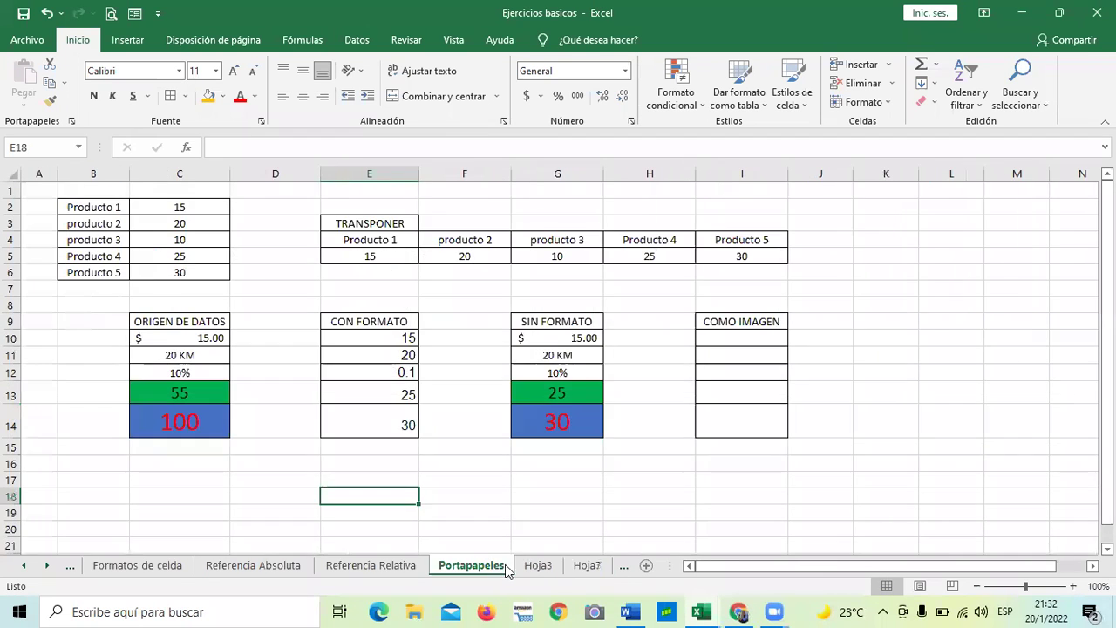
pyautogui.click(645, 567)
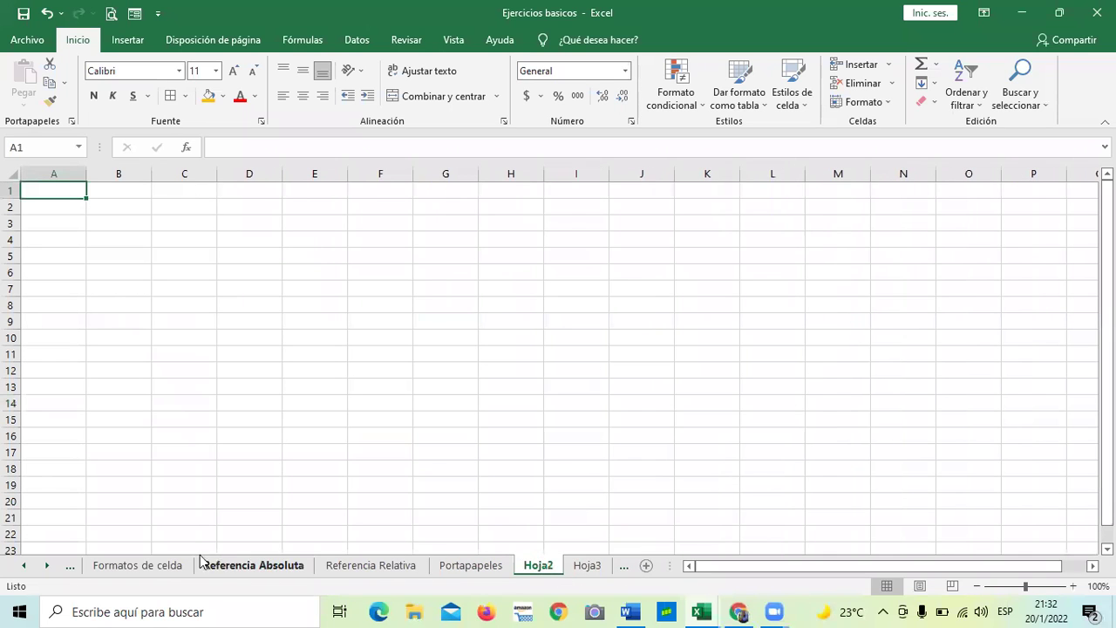
# Copy the whole grades table, cells A1:K11, on Hoja3.
pyautogui.click(47, 565)
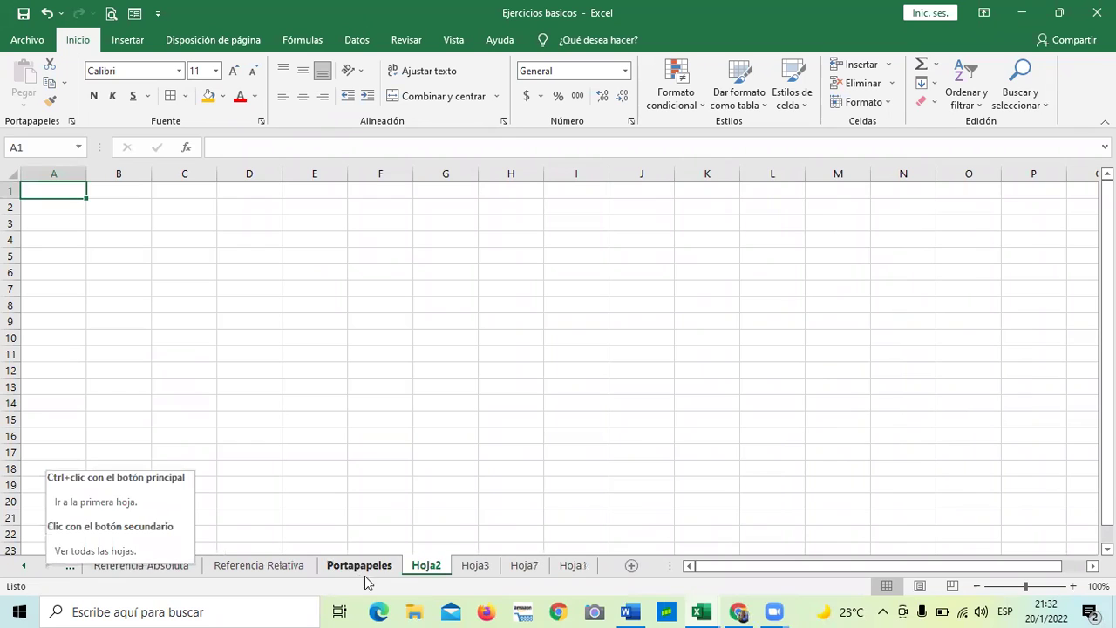
pyautogui.click(473, 567)
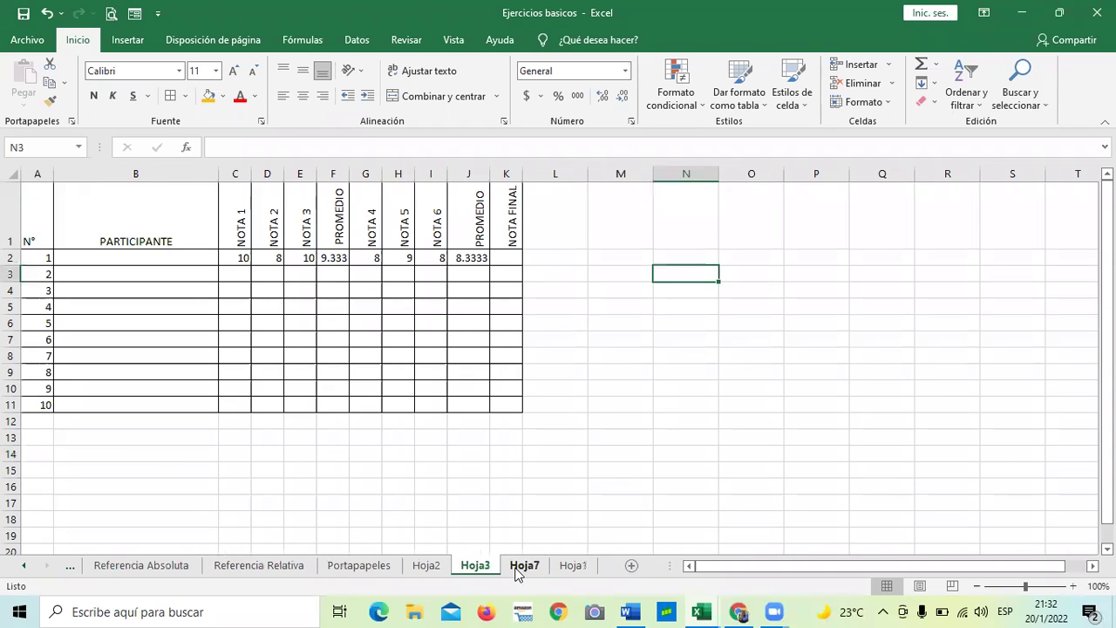
pyautogui.click(638, 408)
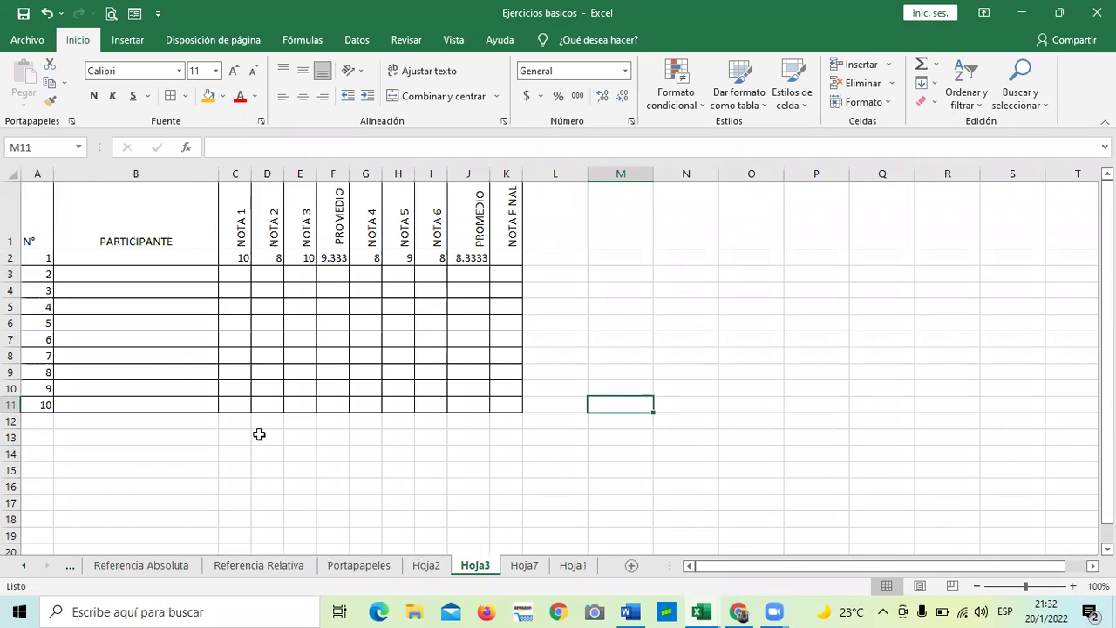
pyautogui.click(130, 214)
pyautogui.click(179, 447)
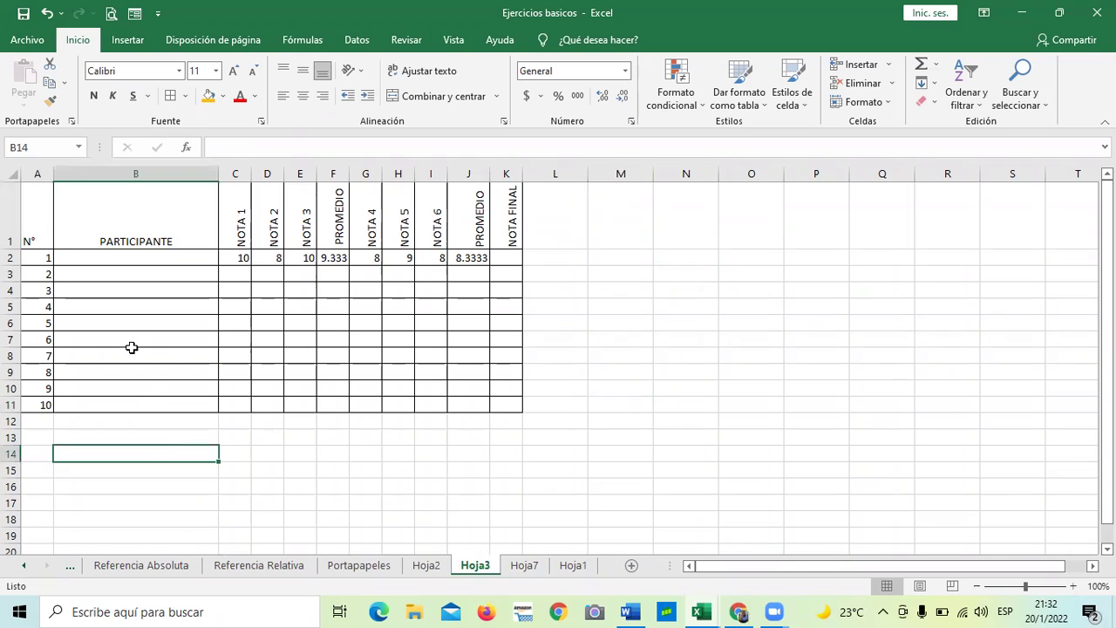
pyautogui.moveTo(43, 207); pyautogui.dragTo(506, 403)
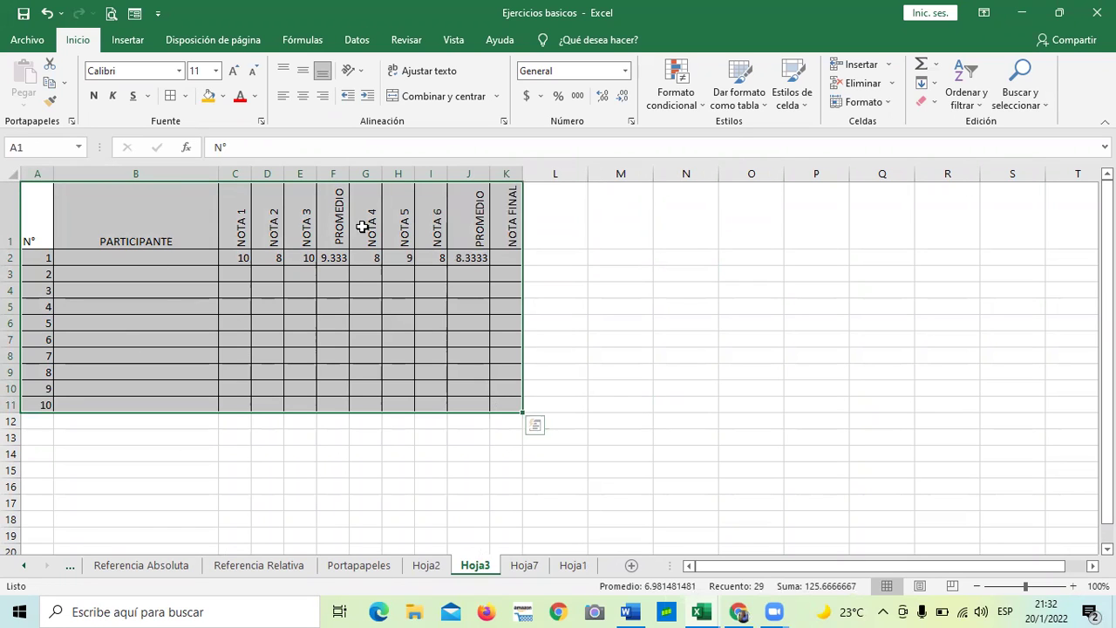
pyautogui.rightClick(339, 280)
pyautogui.click(377, 277)
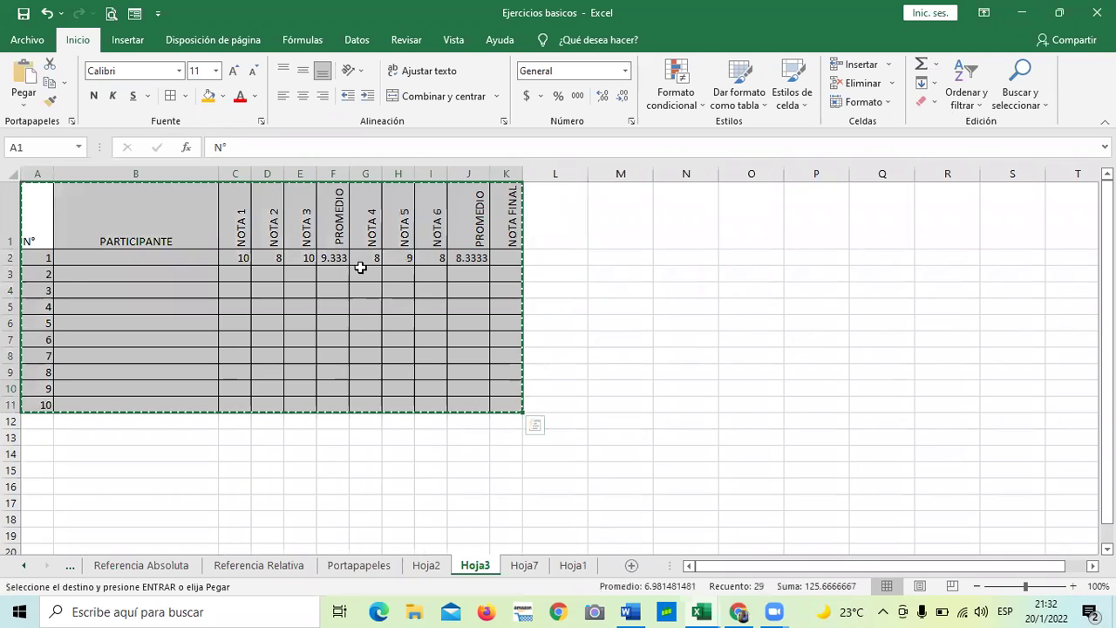
pyautogui.click(576, 566)
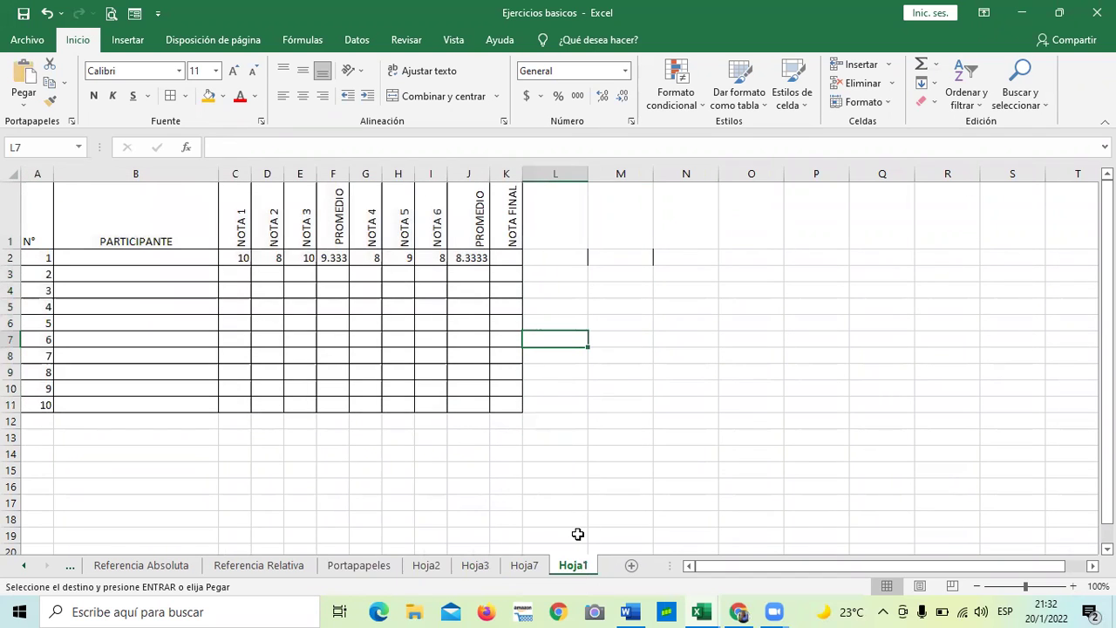
pyautogui.click(536, 565)
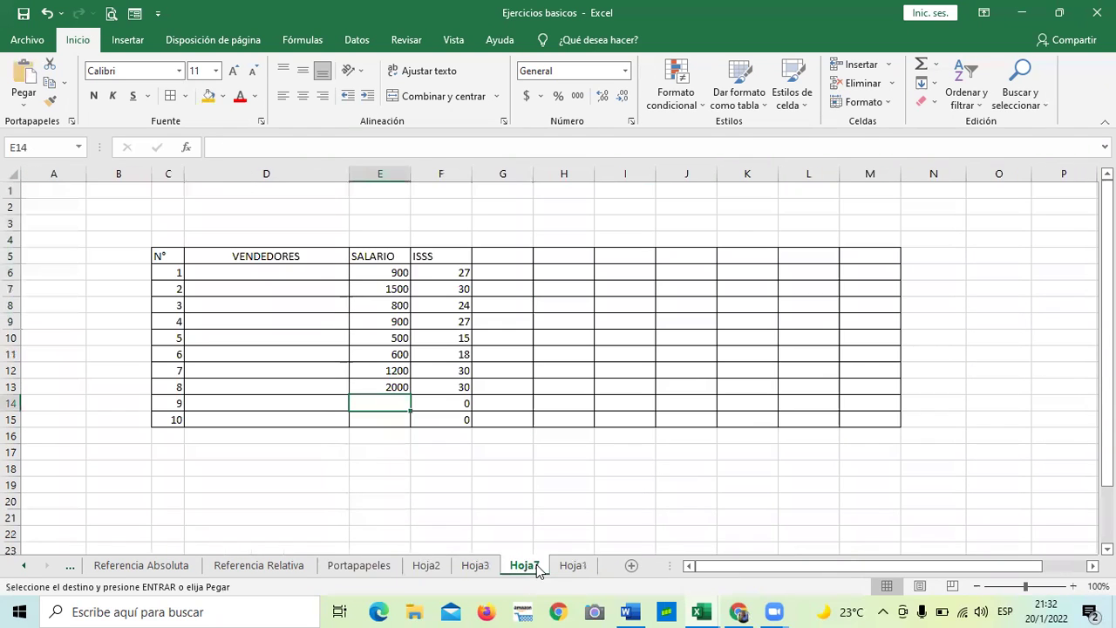
pyautogui.click(489, 567)
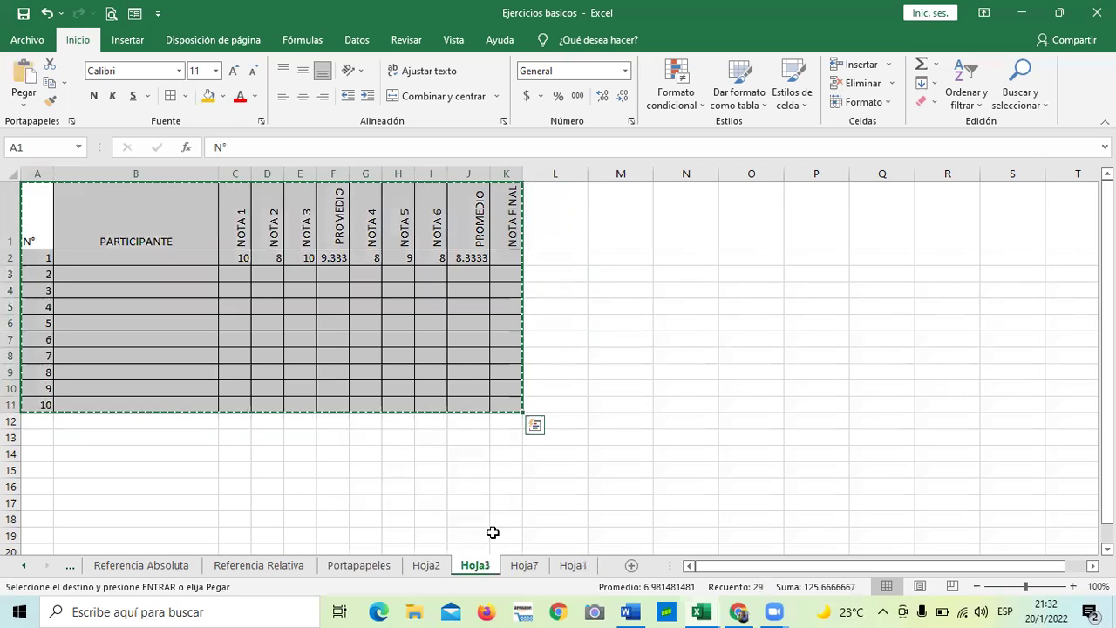
pyautogui.click(427, 567)
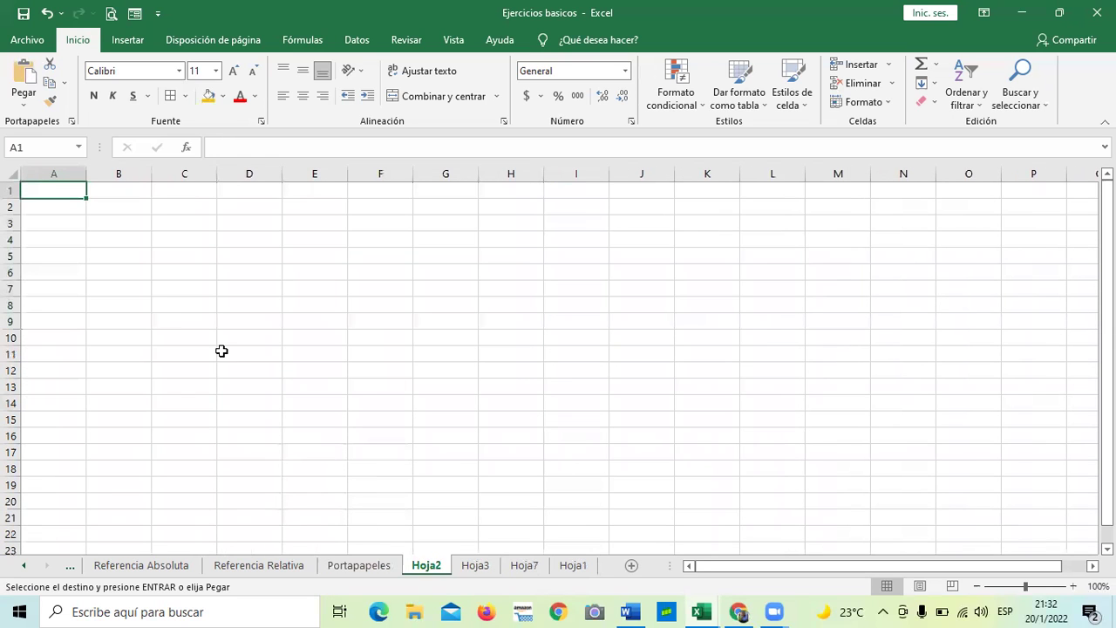
pyautogui.write('v')
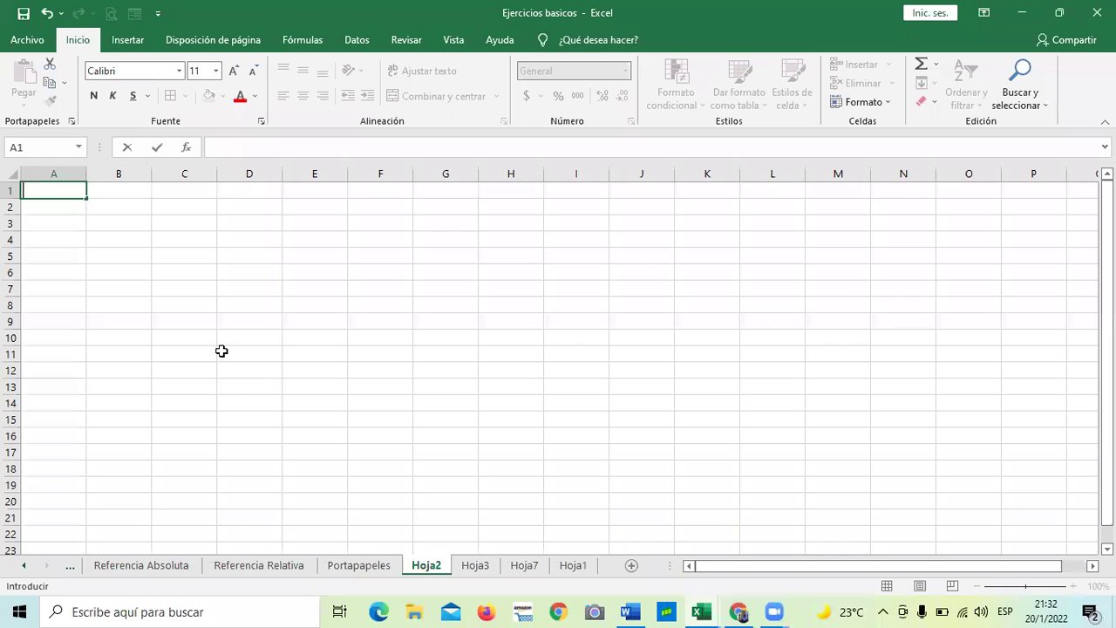
pyautogui.click(82, 311)
pyautogui.click(62, 194)
pyautogui.rightClick(63, 194)
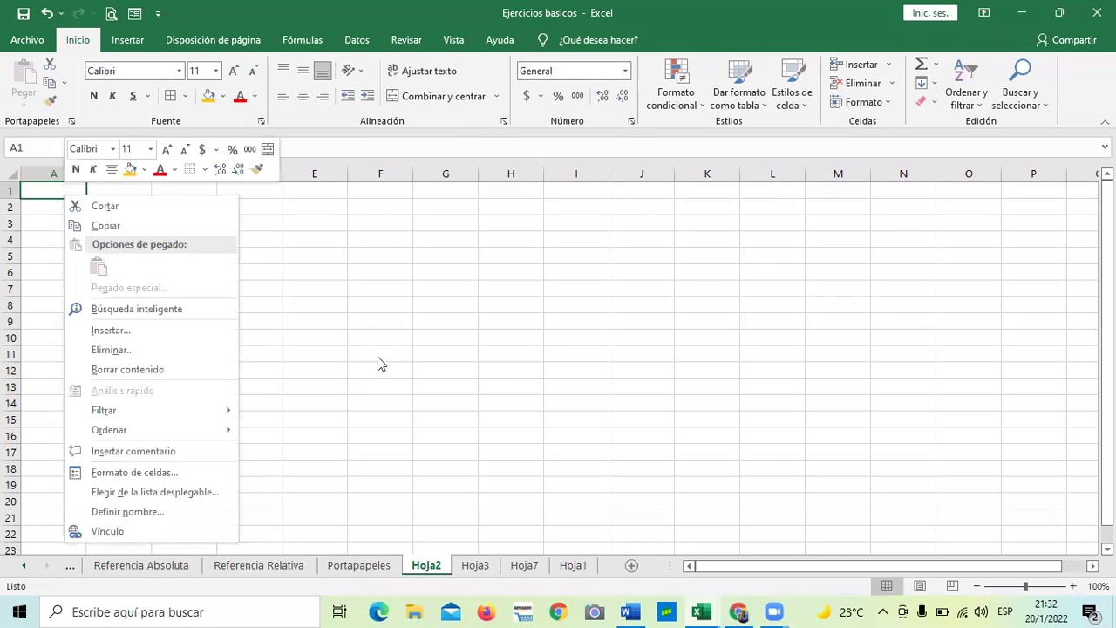
pyautogui.press('Escape')
# Copy the whole grades table, cells A1:K11, on Hoja1.
pyautogui.click(573, 566)
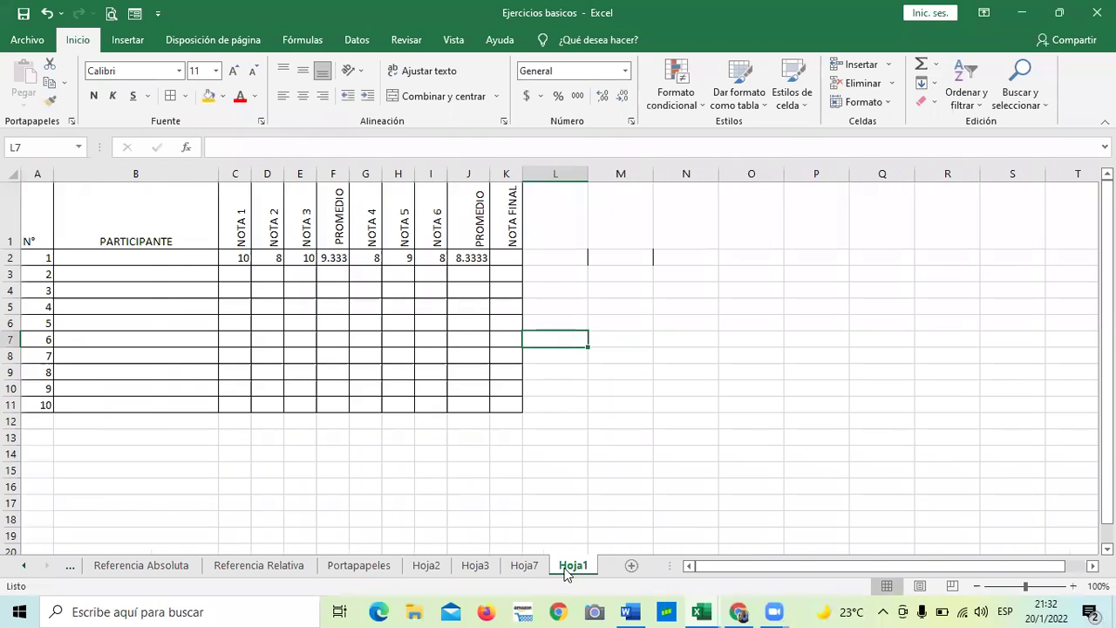
pyautogui.click(527, 567)
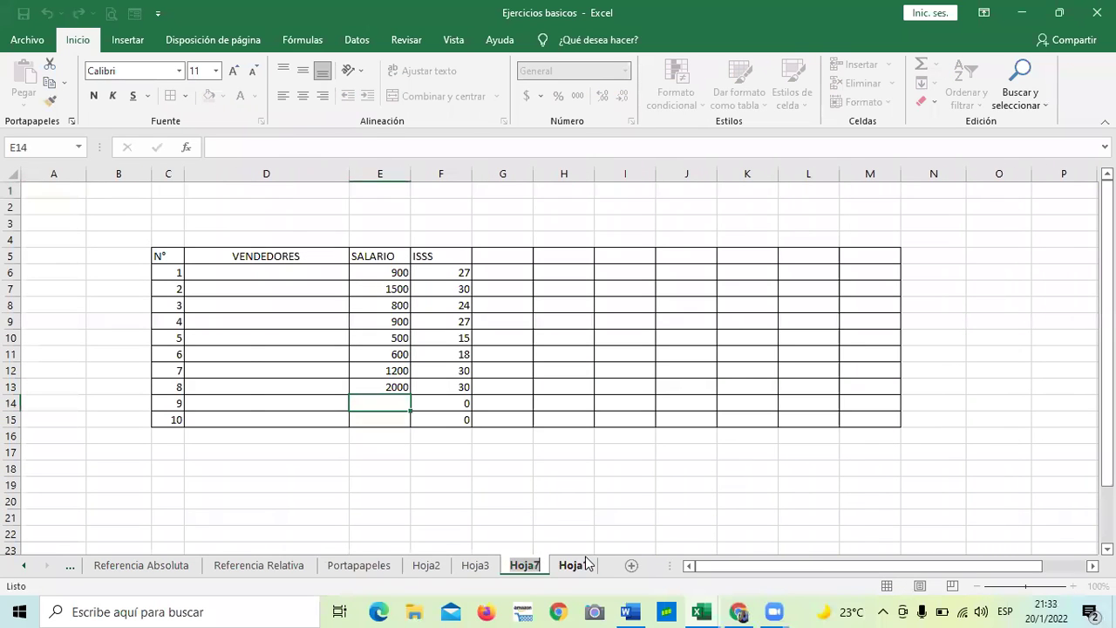
pyautogui.click(574, 566)
pyautogui.moveTo(44, 186); pyautogui.dragTo(494, 406)
pyautogui.rightClick(394, 257)
pyautogui.press('Escape')
pyautogui.hotkey('ctrl', 'c')
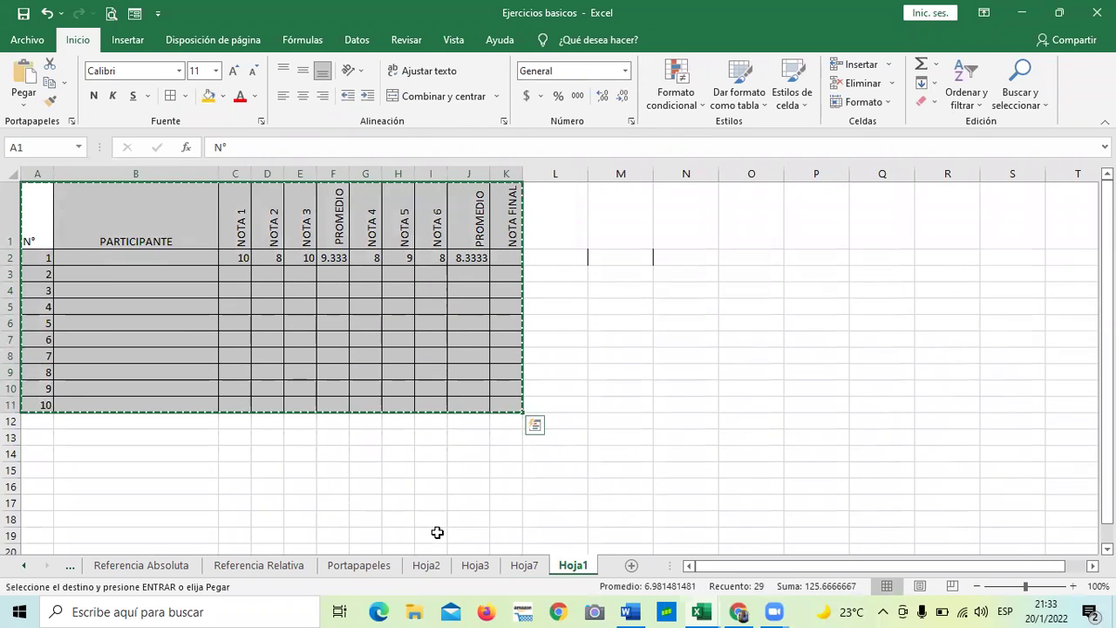
# Paste the copied grades table at cell A1 of the blank Hoja2 with the standard Pegar option.
pyautogui.click(426, 565)
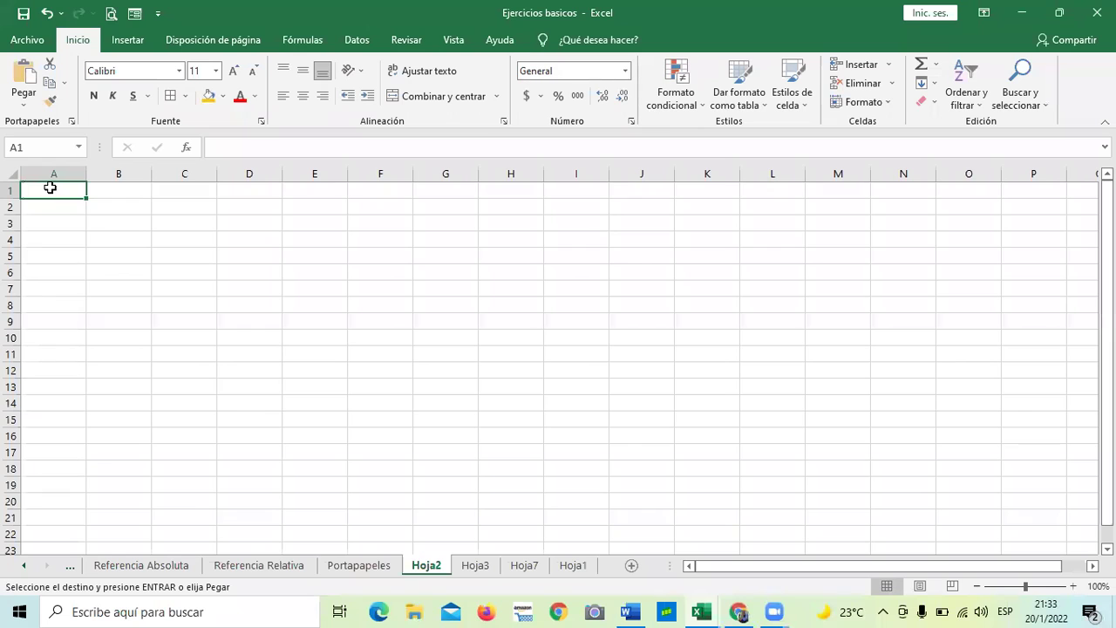
pyautogui.rightClick(50, 190)
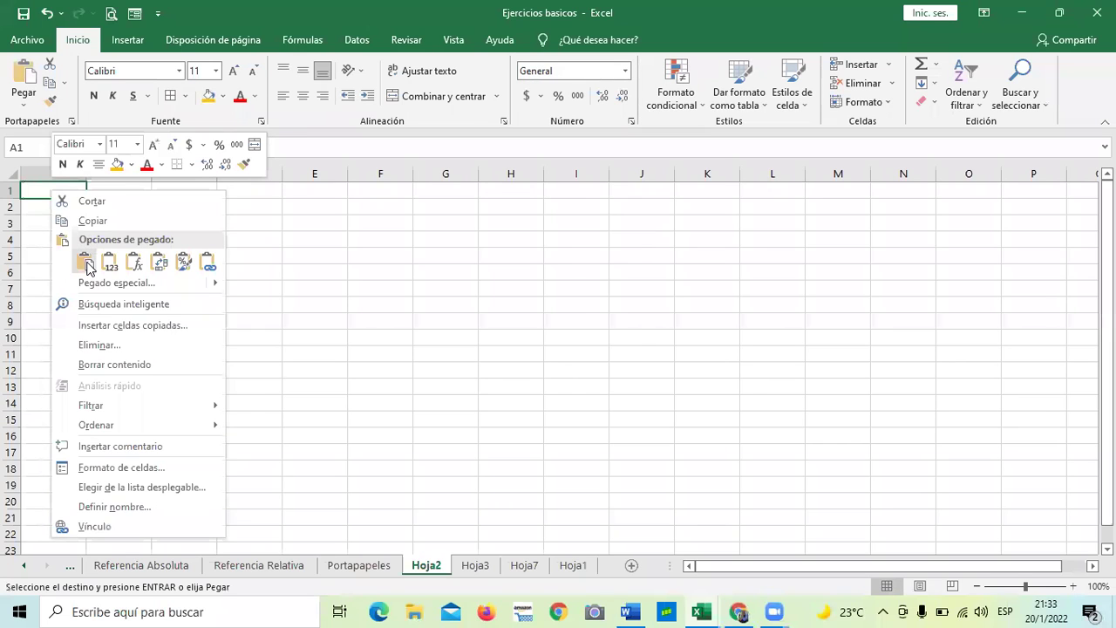
pyautogui.click(86, 265)
pyautogui.click(86, 264)
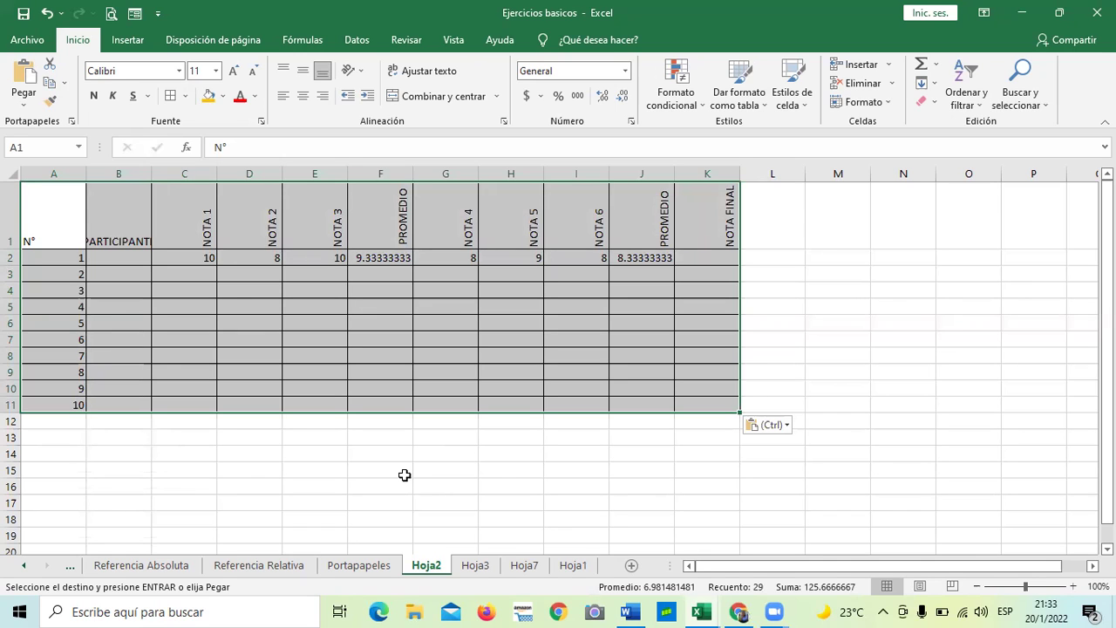
# Narrow column A and widen column B on Hoja2 so the PARTICIPANTE heading fits.
pyautogui.click(186, 486)
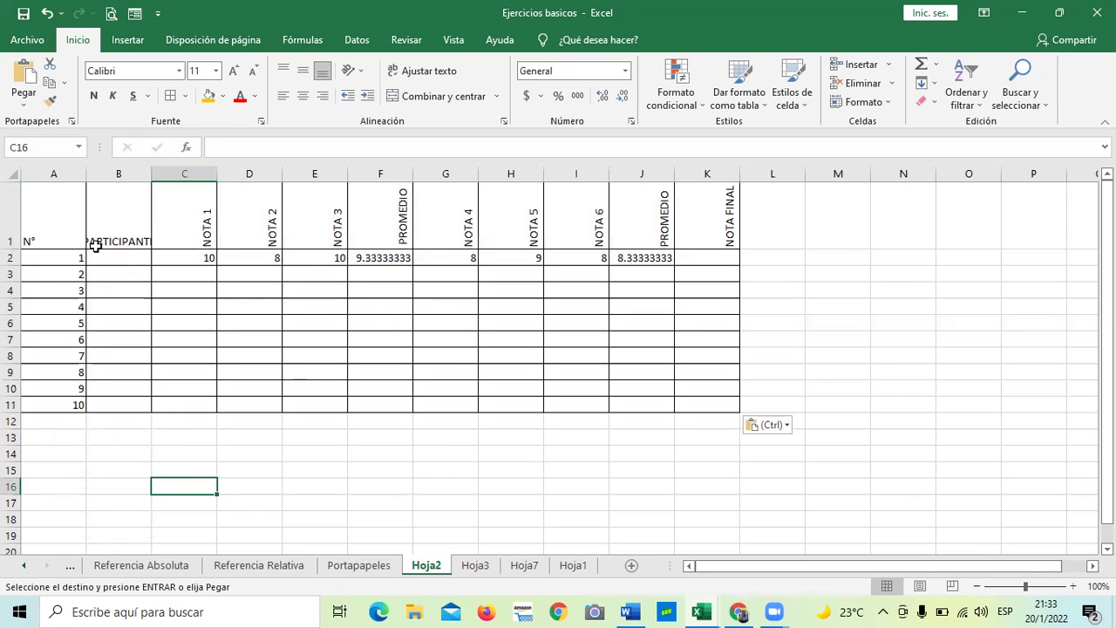
pyautogui.moveTo(80, 178); pyautogui.dragTo(47, 176)
pyautogui.moveTo(121, 175); pyautogui.dragTo(181, 175)
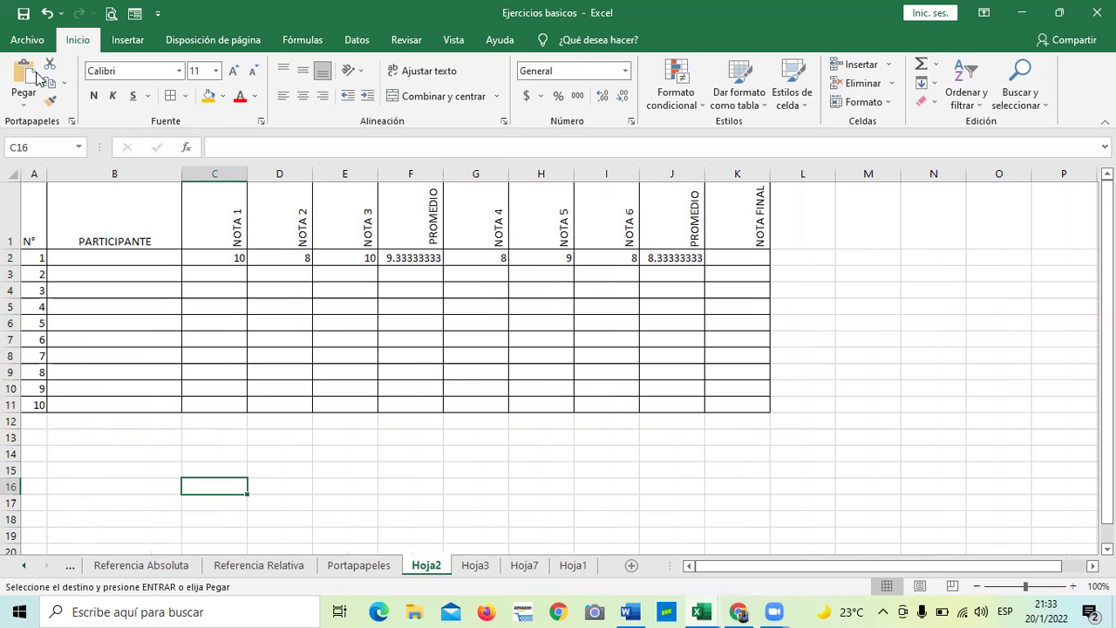
# Undo both column width changes and the table paste on Hoja2.
pyautogui.click(47, 13)
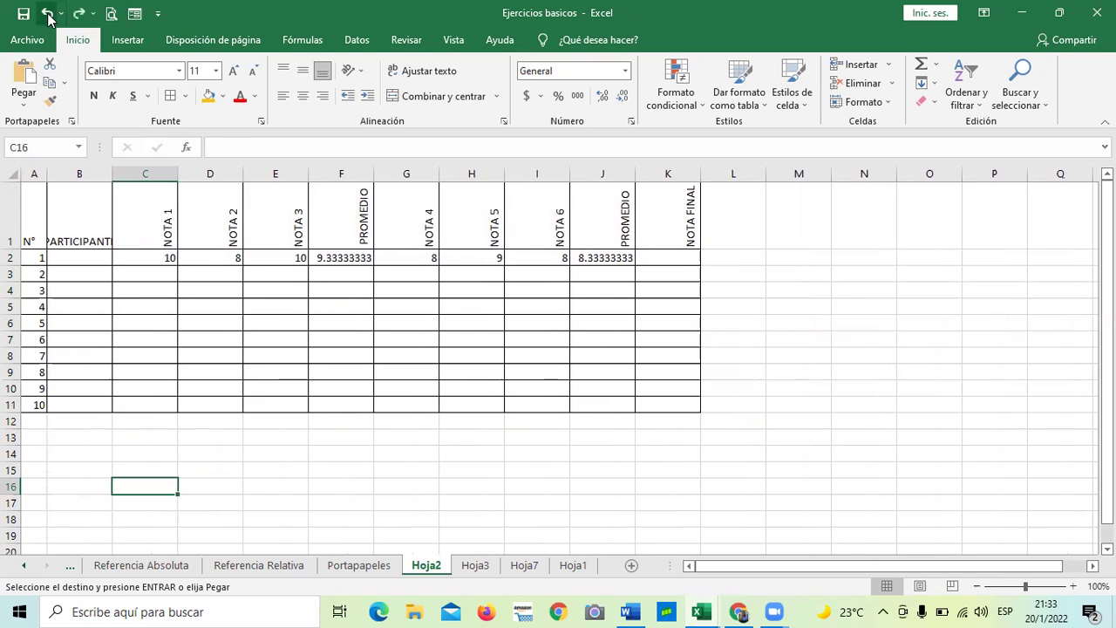
pyautogui.click(47, 14)
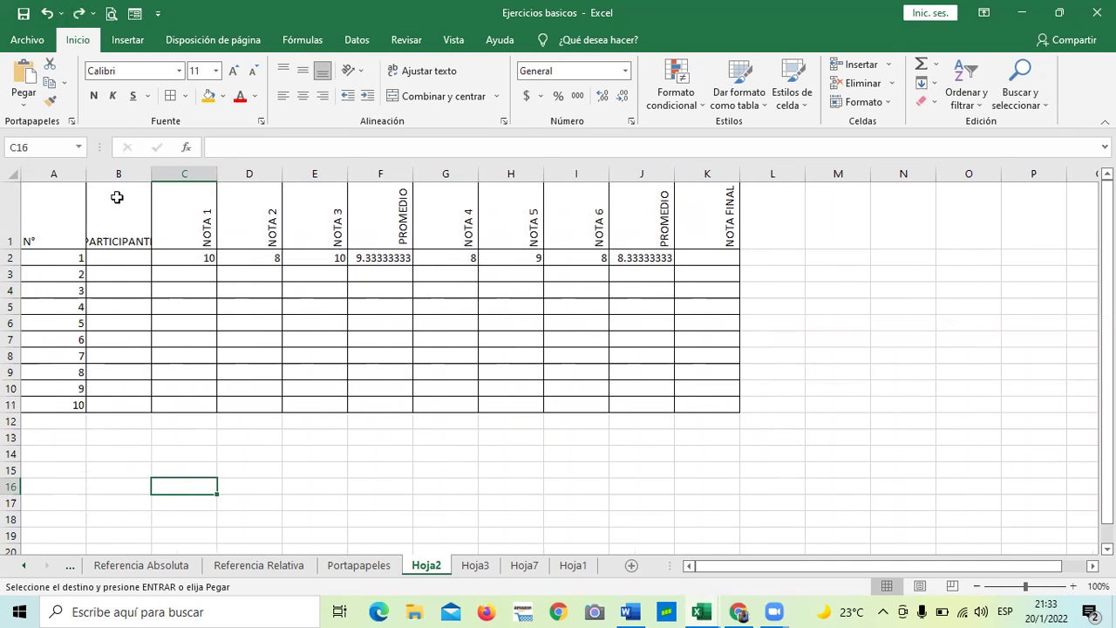
pyautogui.click(45, 13)
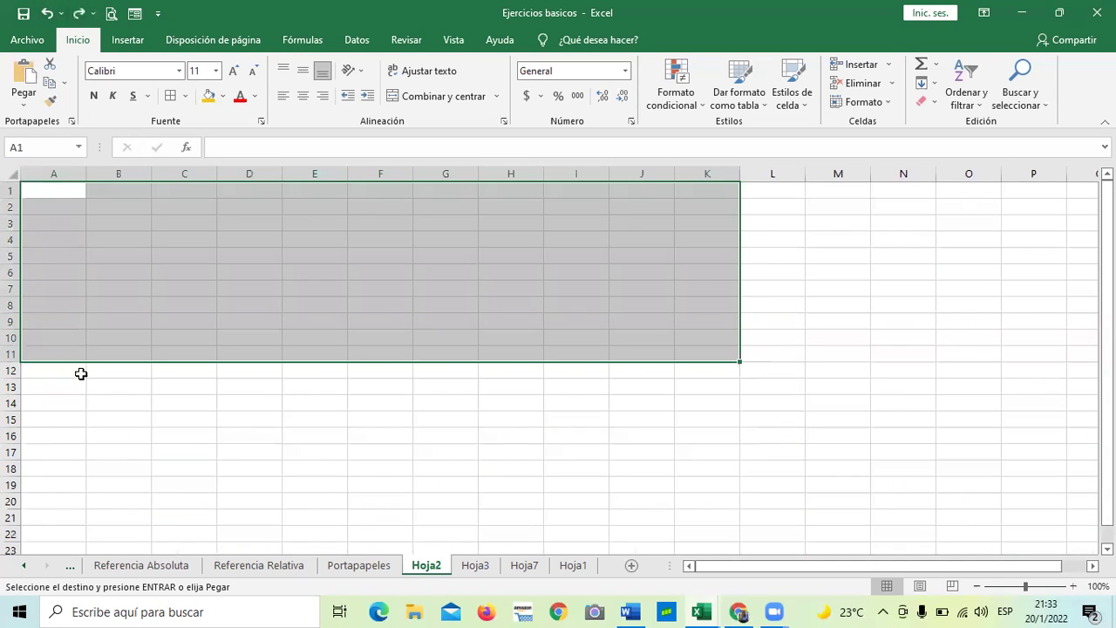
# Paste the copied grades table at cell A1 of Hoja2 with the special paste option that keeps the source column widths.
pyautogui.click(92, 405)
pyautogui.click(49, 191)
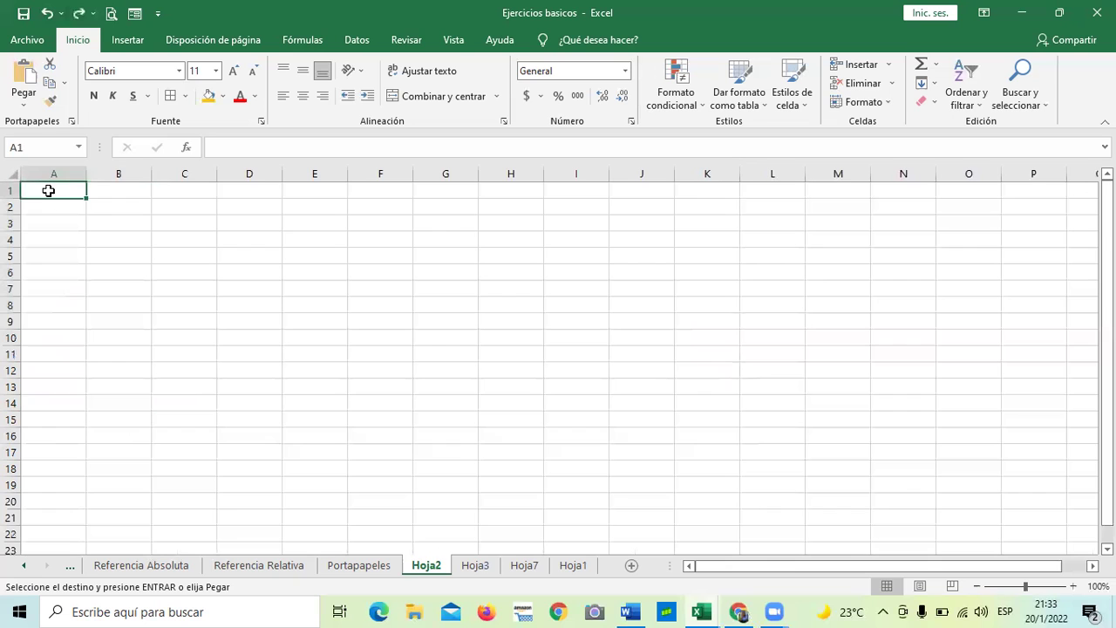
pyautogui.click(91, 198)
pyautogui.click(64, 191)
pyautogui.rightClick(64, 191)
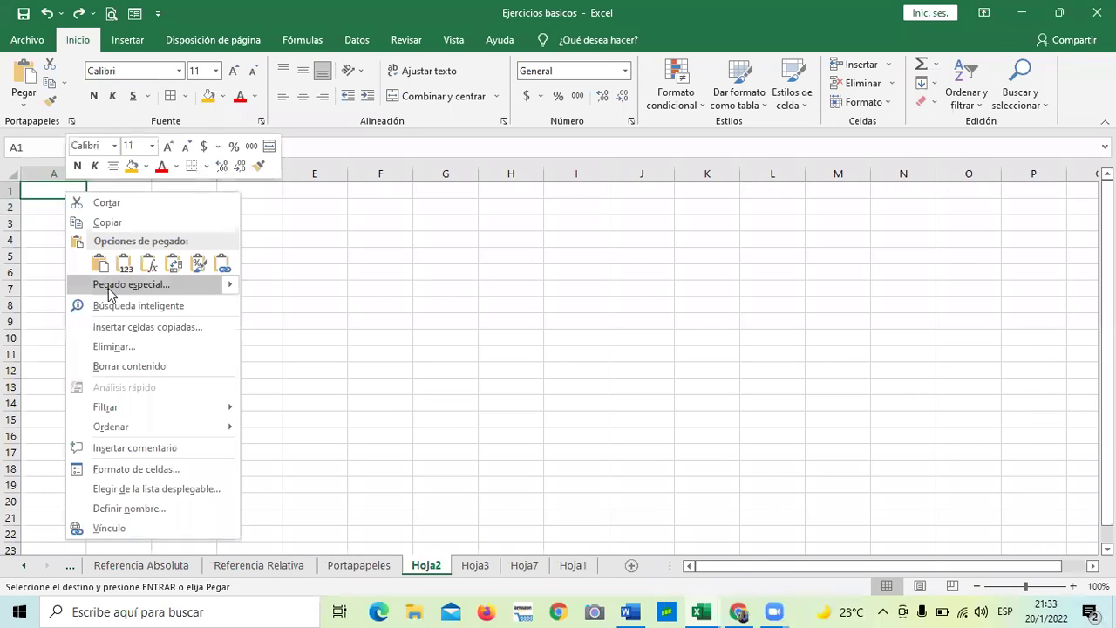
pyautogui.moveTo(232, 289)
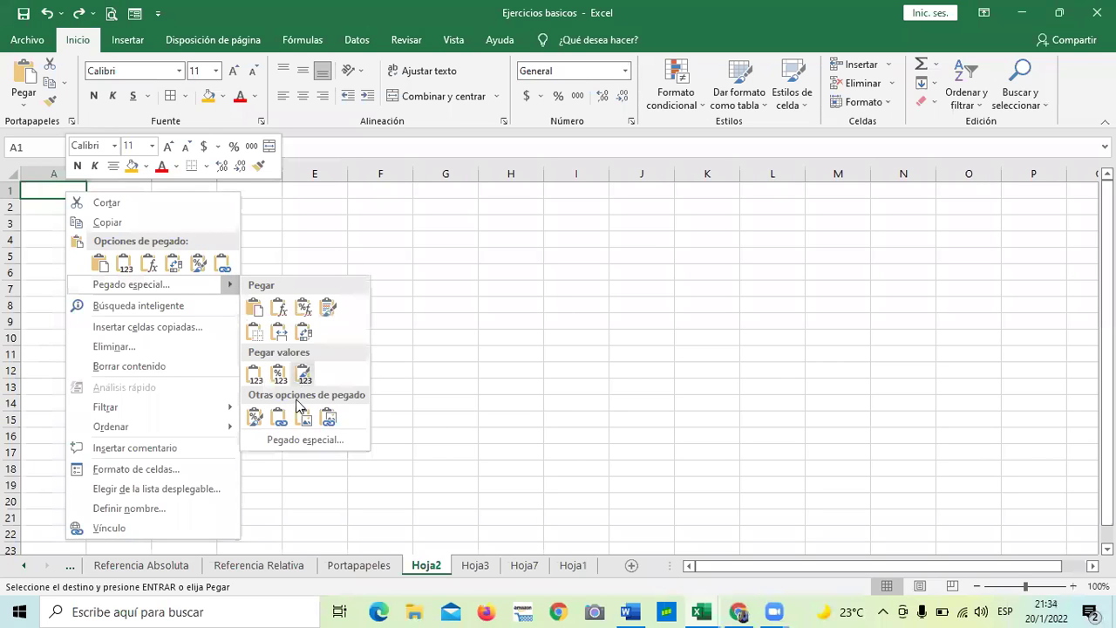
pyautogui.click(280, 337)
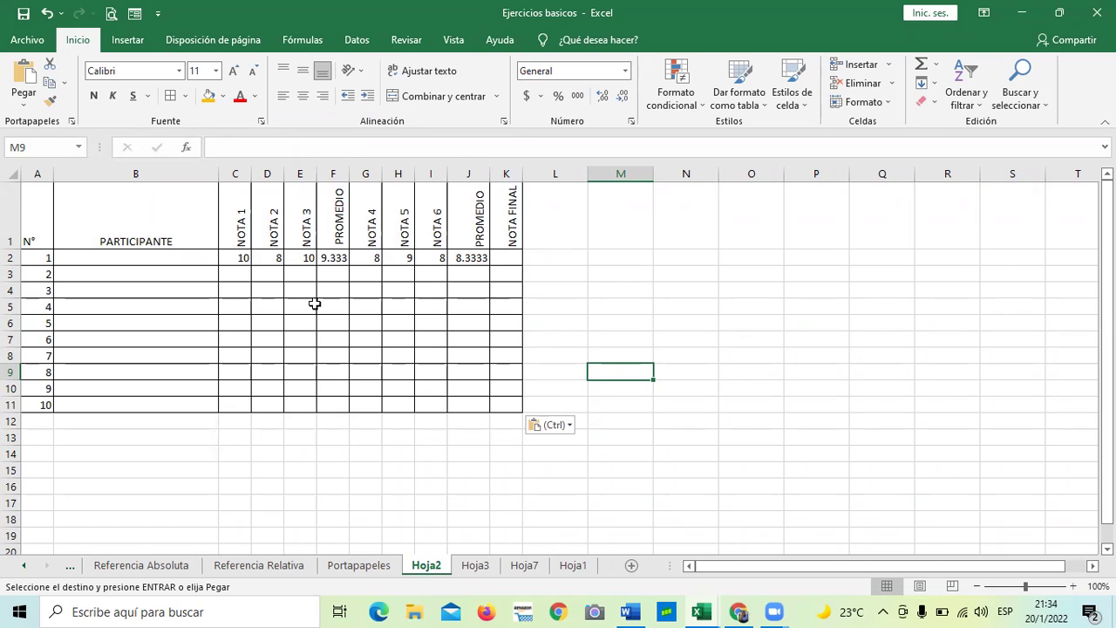
pyautogui.click(650, 312)
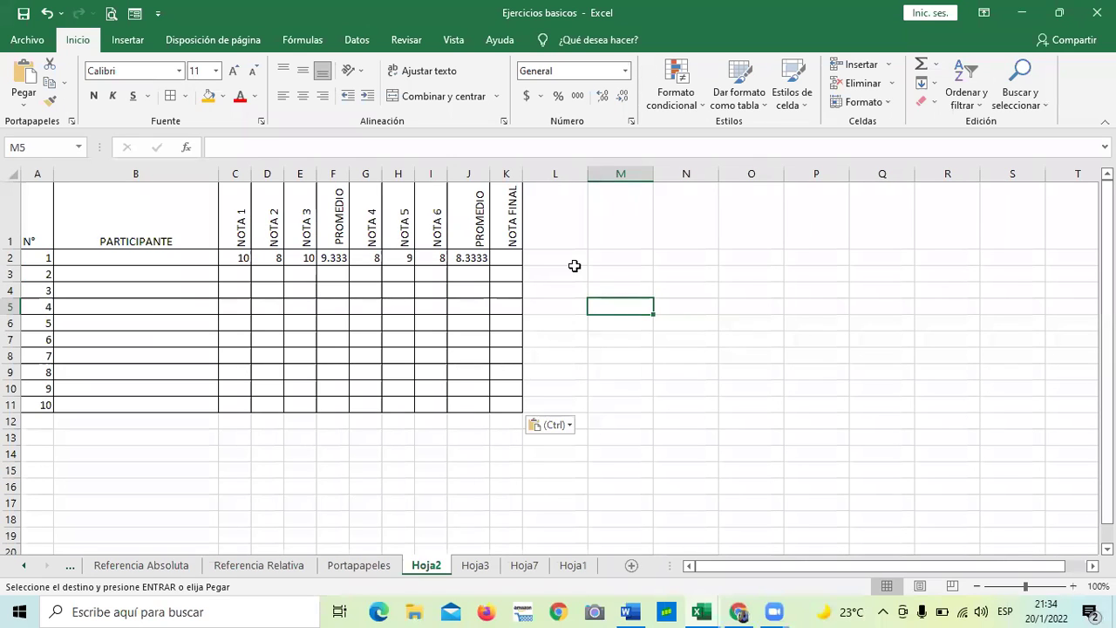
pyautogui.click(562, 176)
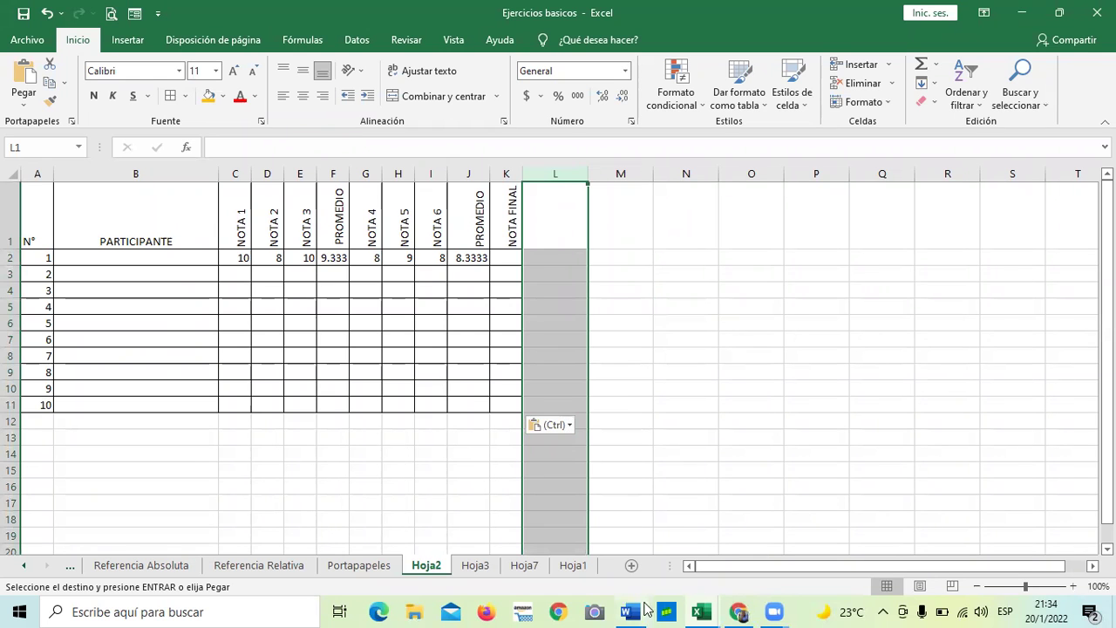
# Switch to the 1.4 Portapapeles (4) workbook and preview the special paste options at cell F19 without applying any.
pyautogui.moveTo(703, 610)
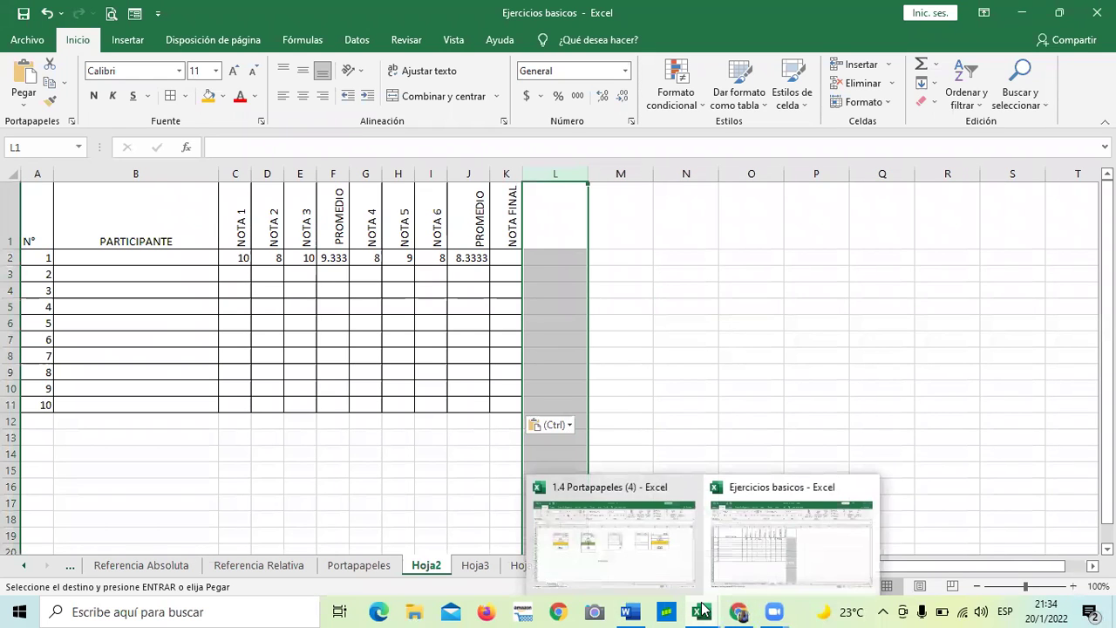
pyautogui.click(633, 559)
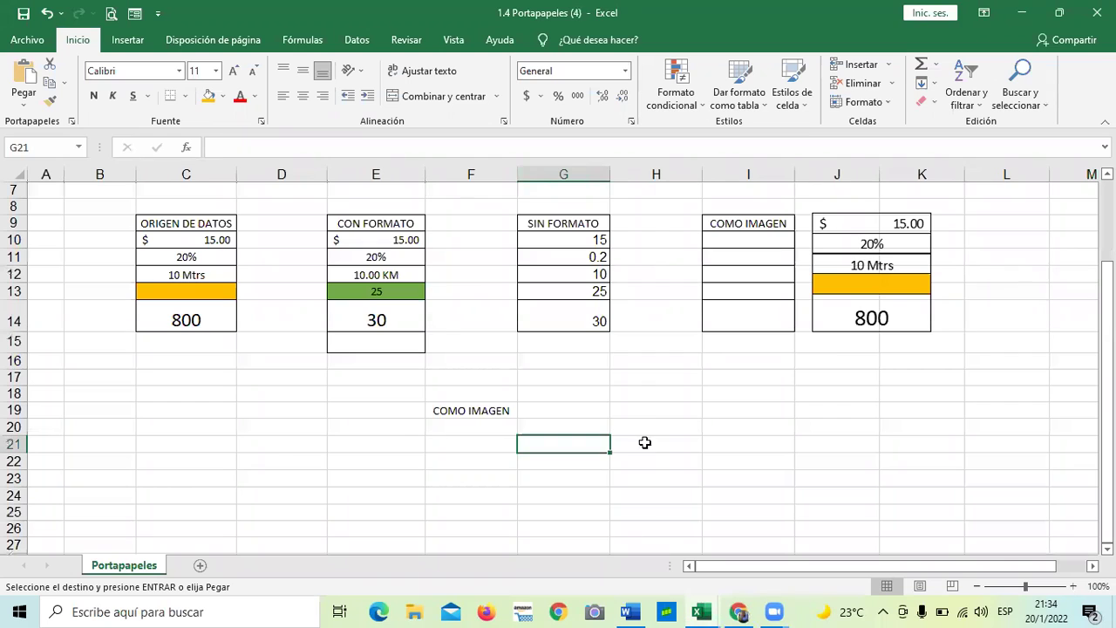
pyautogui.rightClick(497, 409)
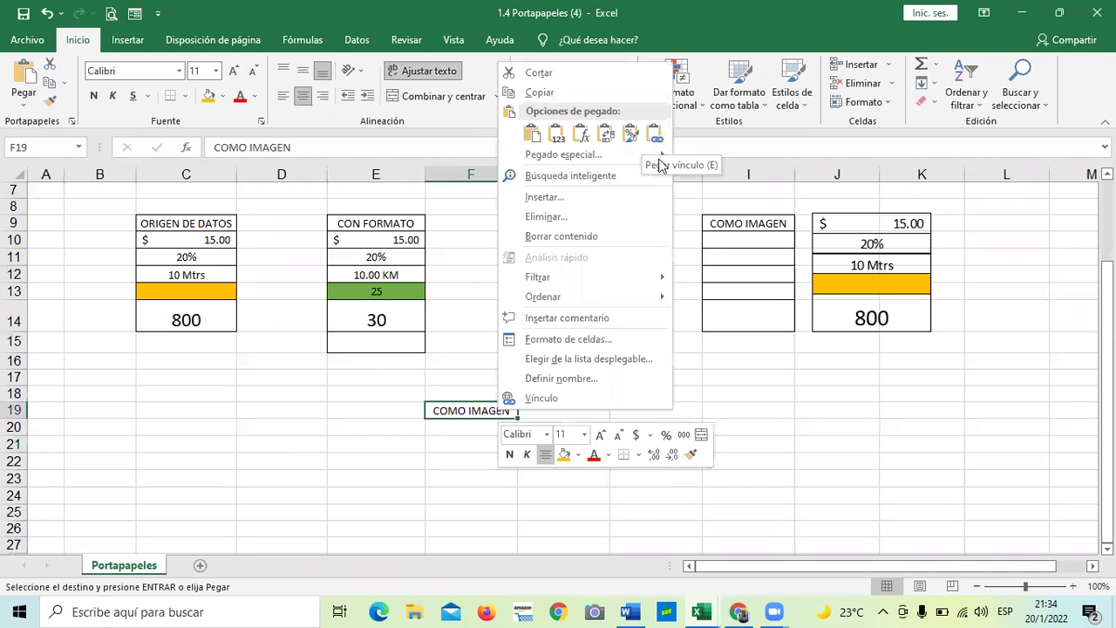
pyautogui.moveTo(663, 161)
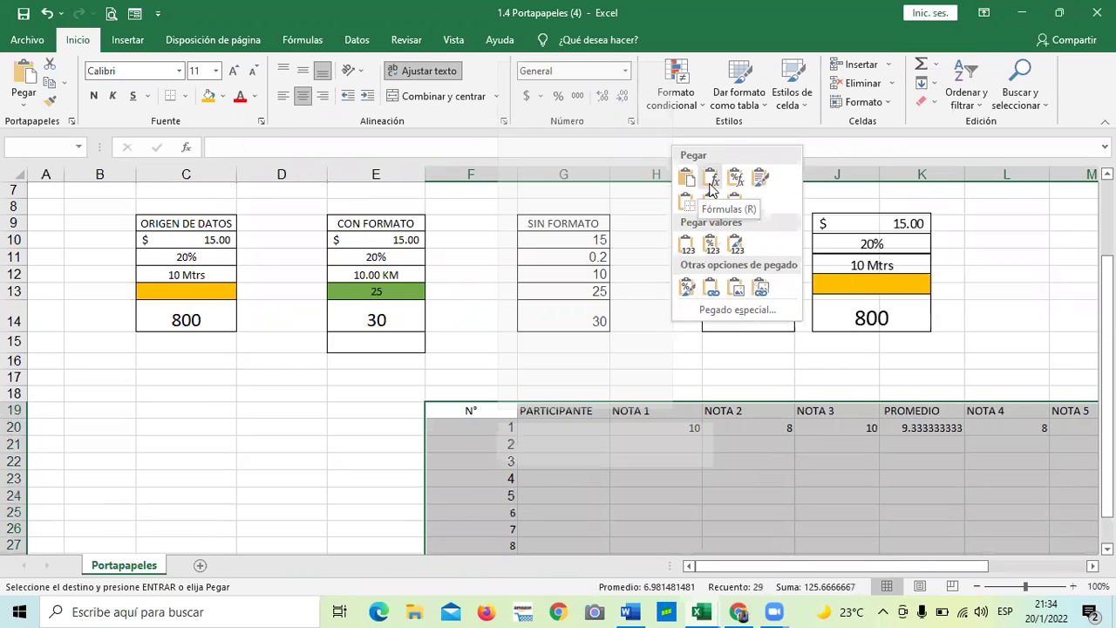
pyautogui.press('Escape')
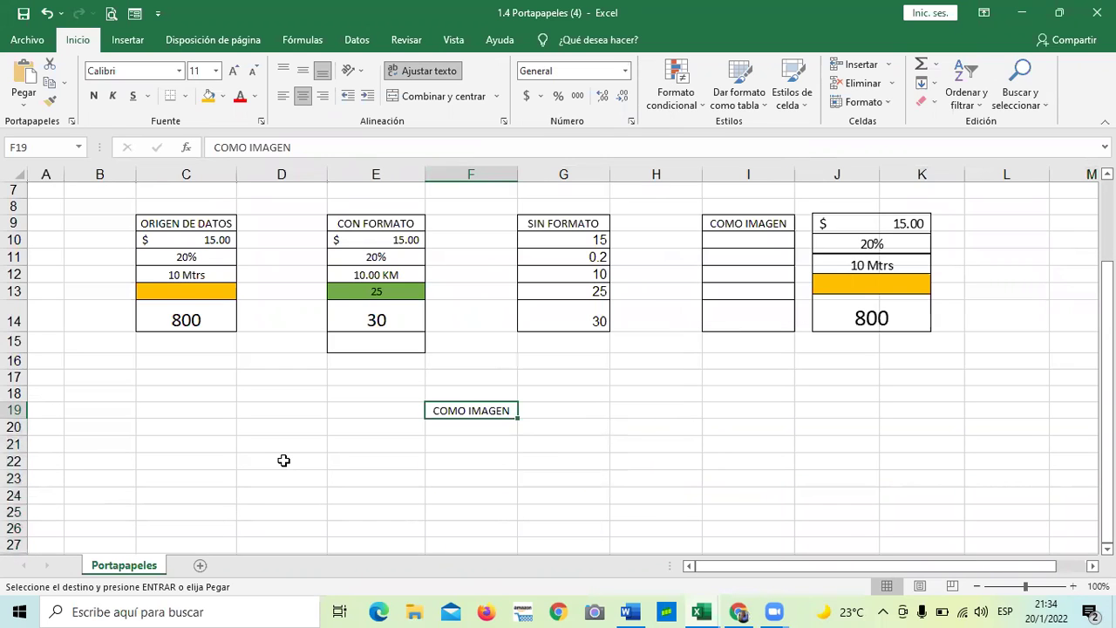
# Return to the Ejercicios basicos workbook and end copy mode on Hoja1.
pyautogui.moveTo(703, 608)
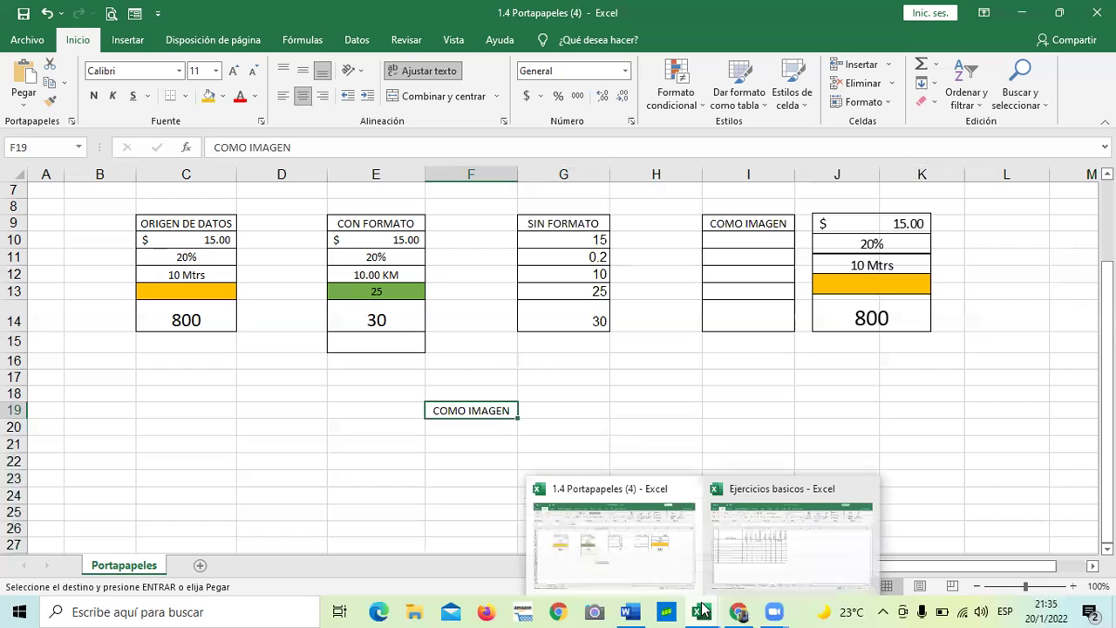
pyautogui.click(750, 551)
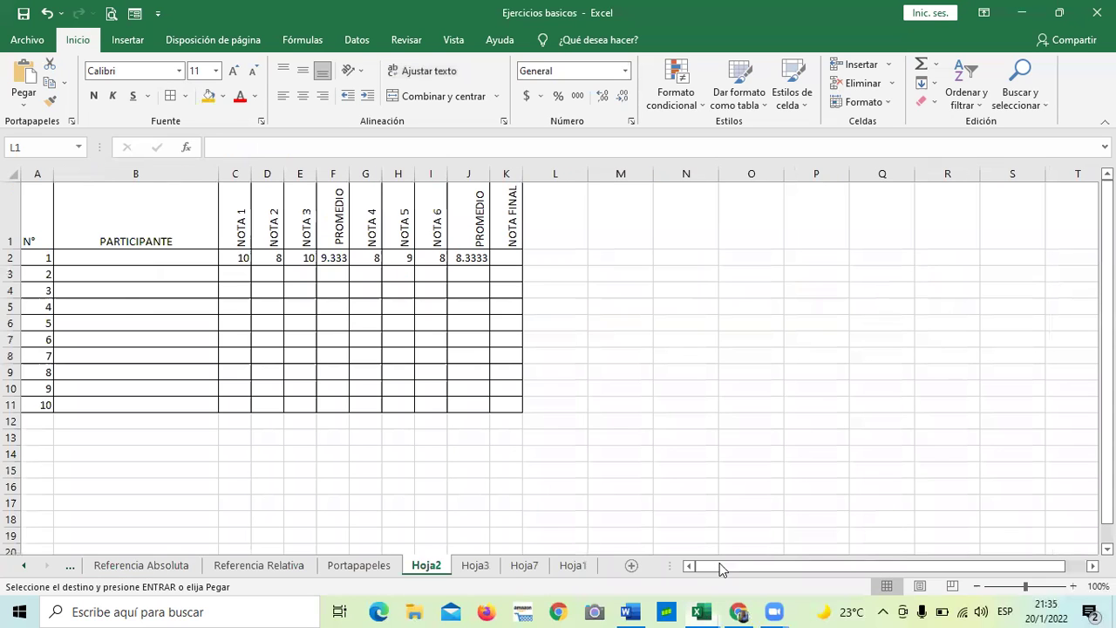
pyautogui.click(729, 343)
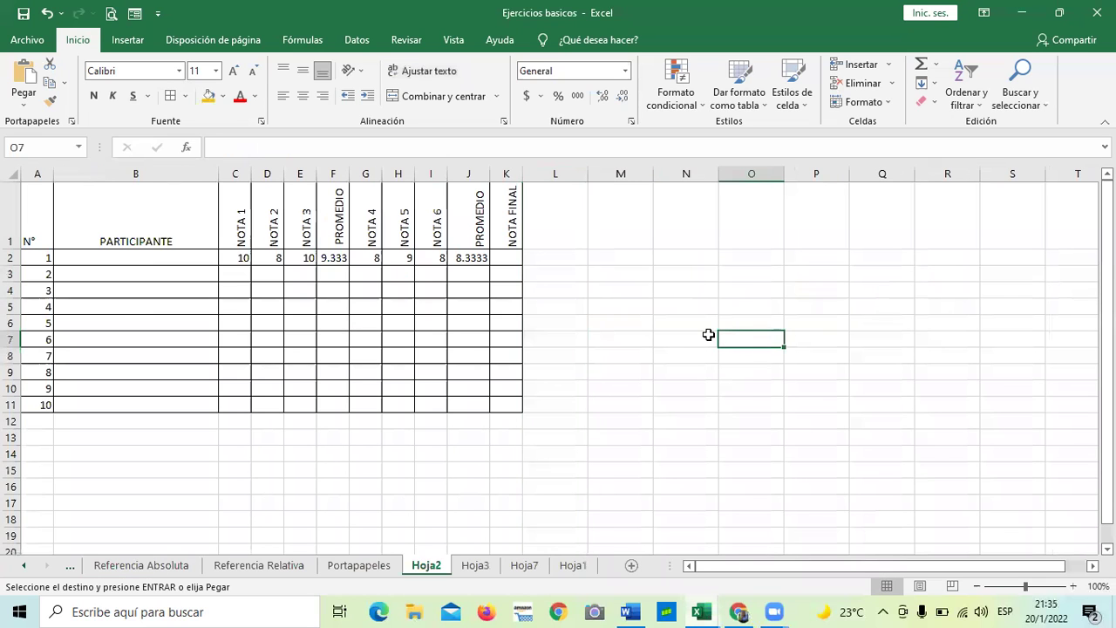
pyautogui.click(580, 567)
pyautogui.press('Escape')
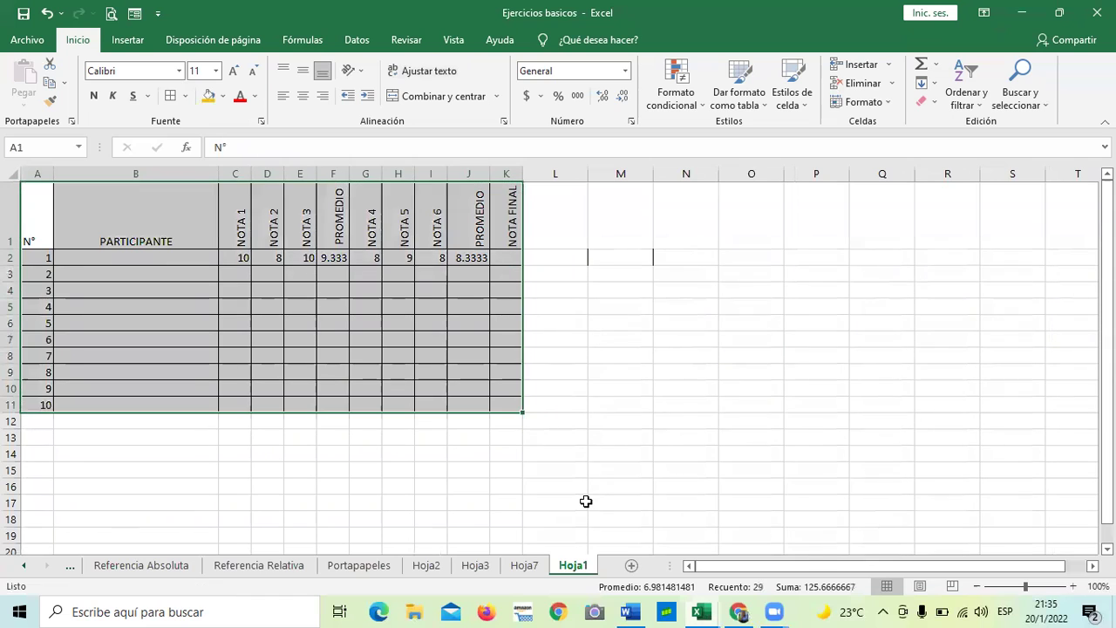
# Check the PROMEDIO formulas in F2 and J2 on Hoja1 and in F2 on Hoja2.
pyautogui.click(657, 418)
pyautogui.click(335, 258)
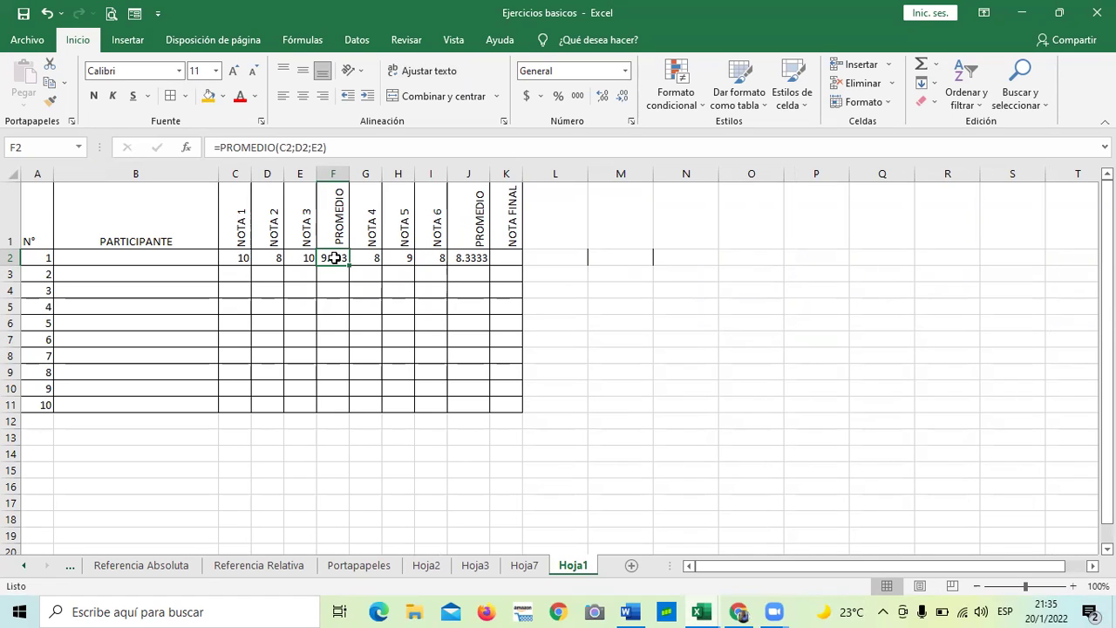
pyautogui.click(462, 255)
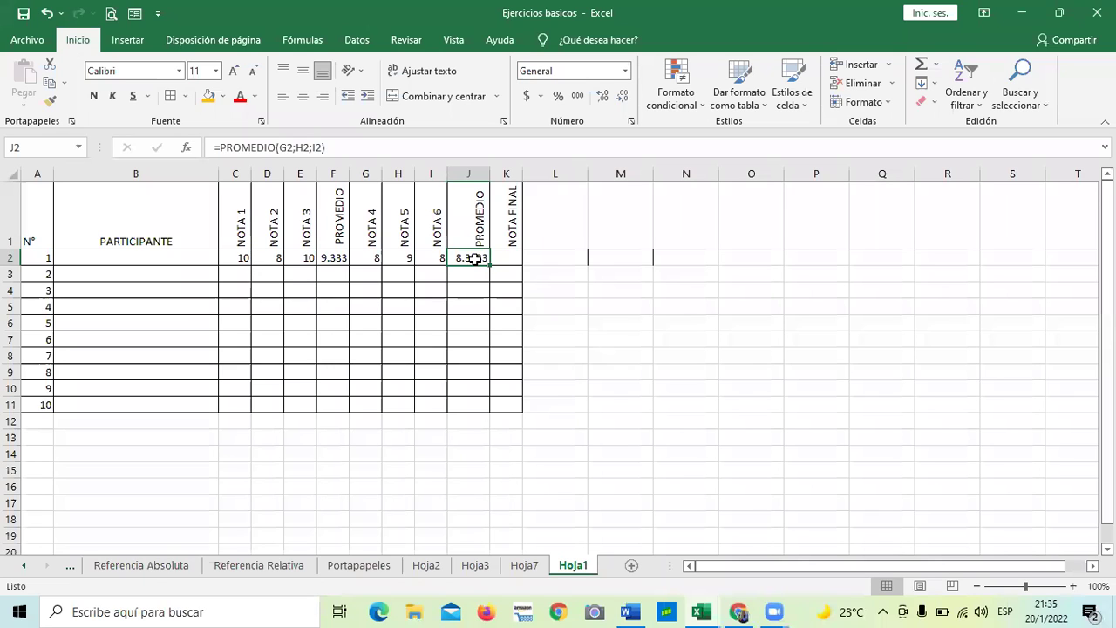
pyautogui.click(427, 565)
pyautogui.click(338, 260)
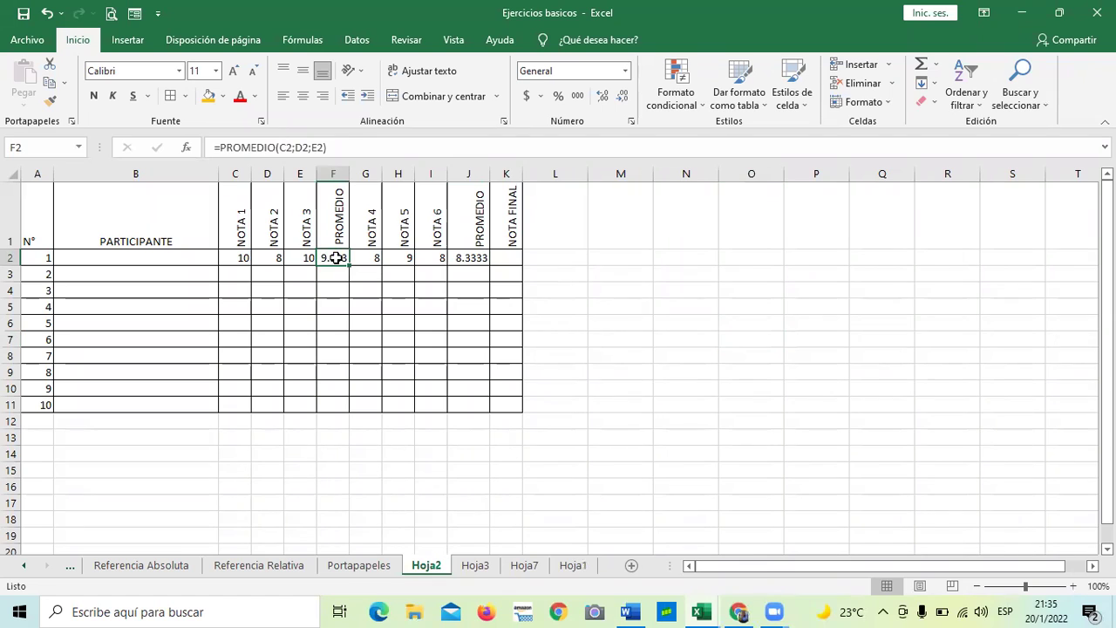
# Check the PROMEDIO formula for the second set of grades in J2 on Hoja2.
pyautogui.click(470, 258)
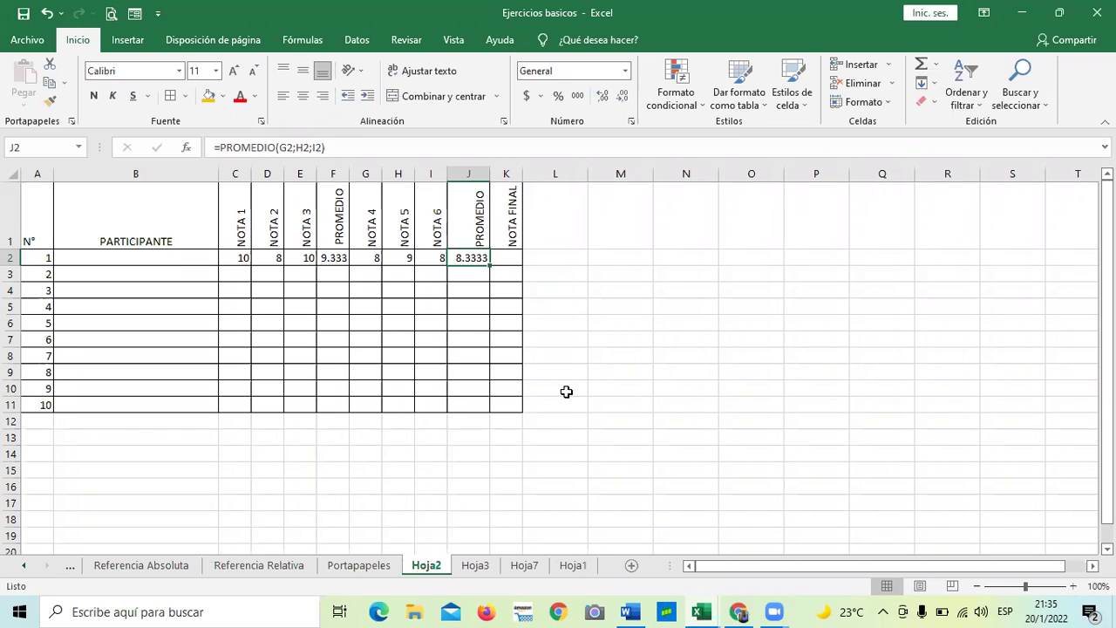
pyautogui.click(685, 340)
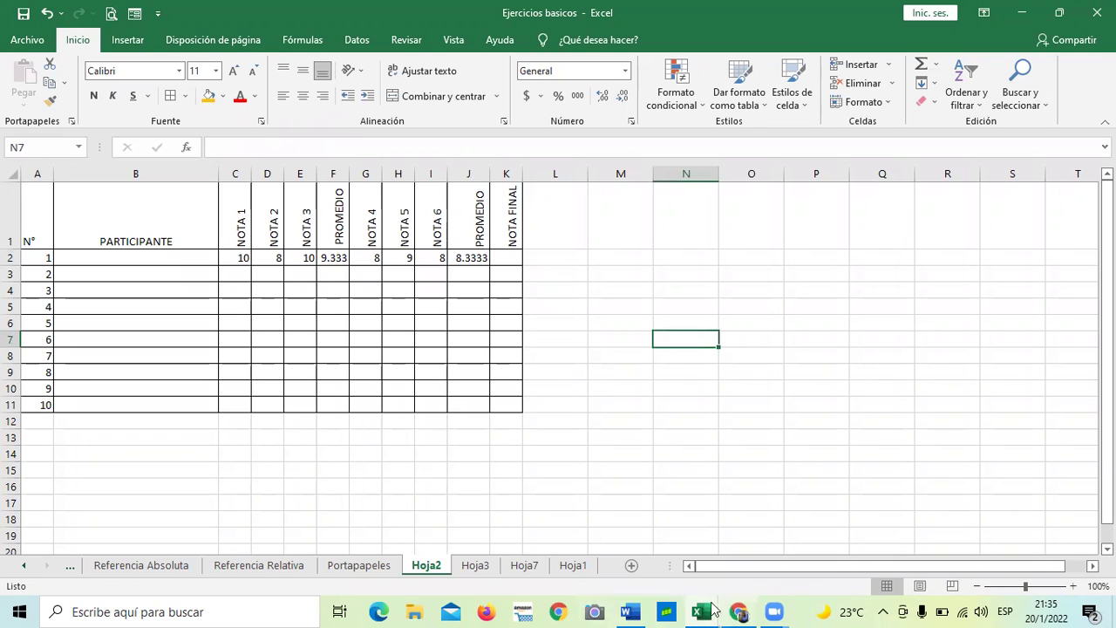
# Switch to the course page 1.11 Laboratorio in Chrome and skim the four questions of Laboratorio 1.3.
pyautogui.moveTo(727, 610)
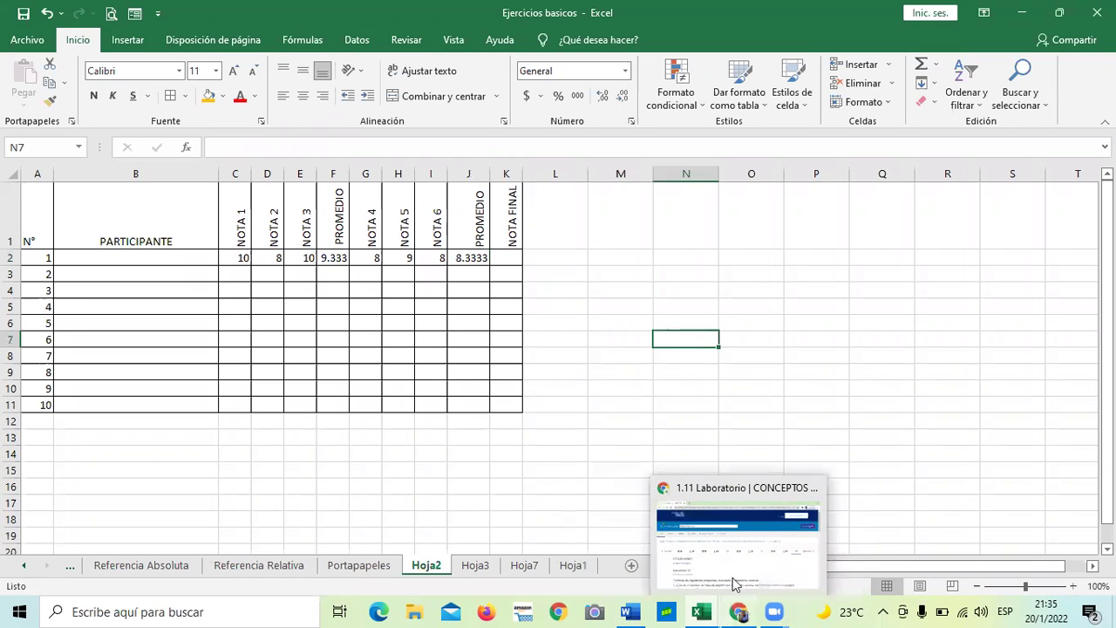
pyautogui.click(733, 577)
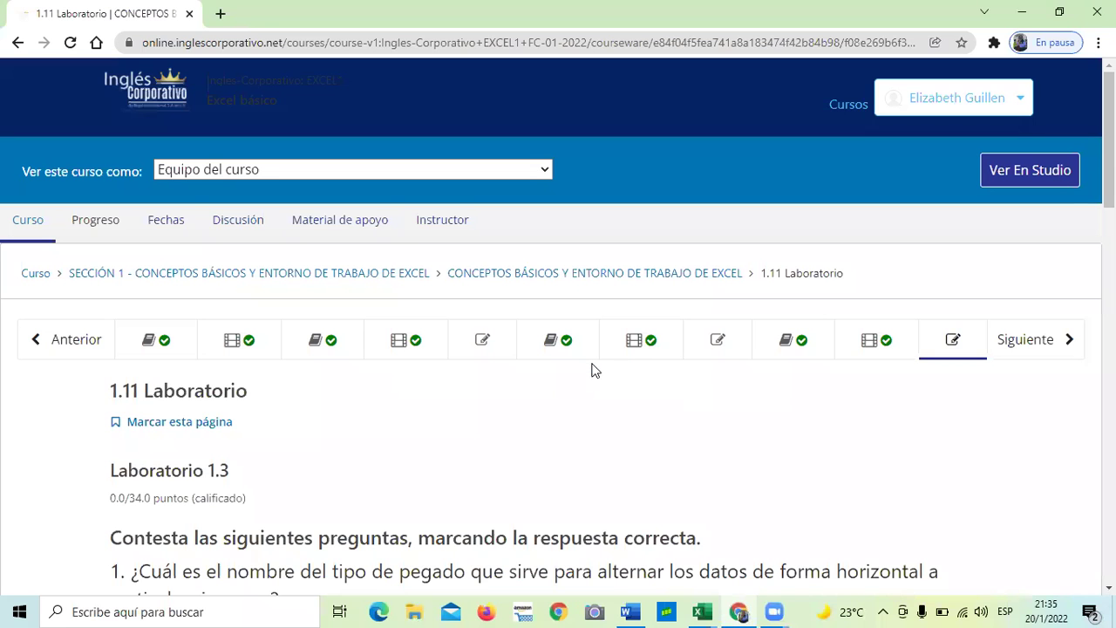
pyautogui.scroll(-10, 592, 369)
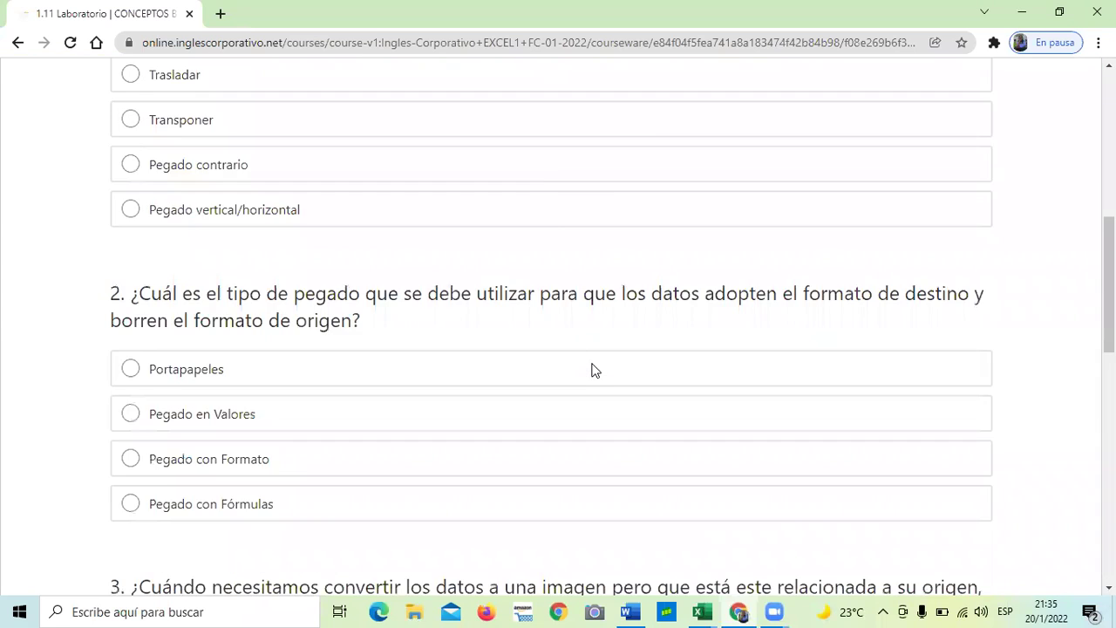
pyautogui.scroll(-6, 593, 373)
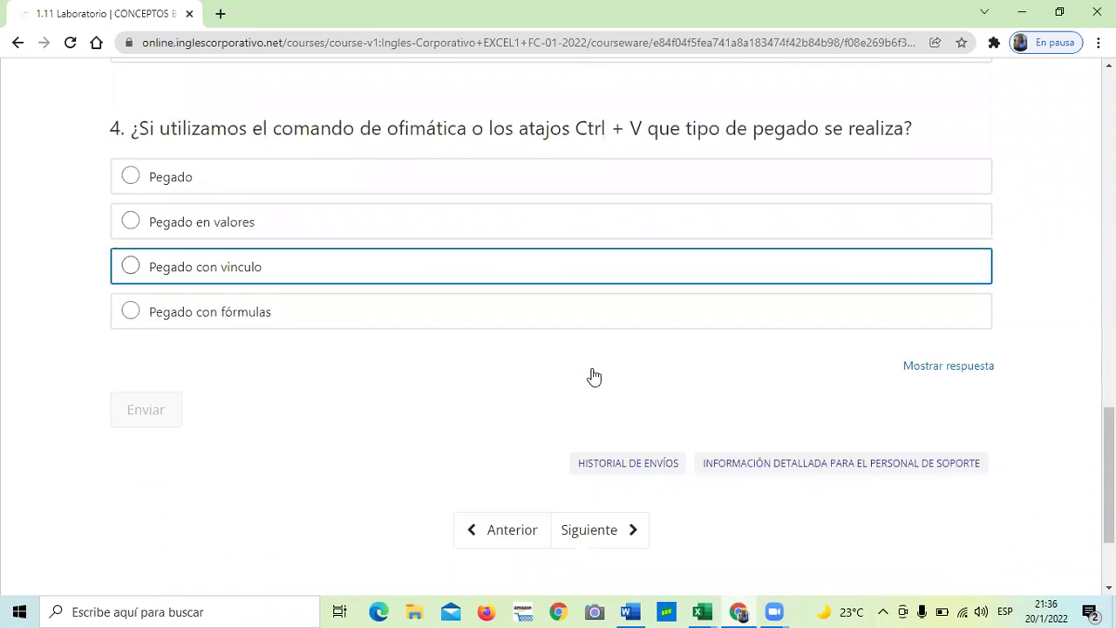
pyautogui.scroll(5, 593, 375)
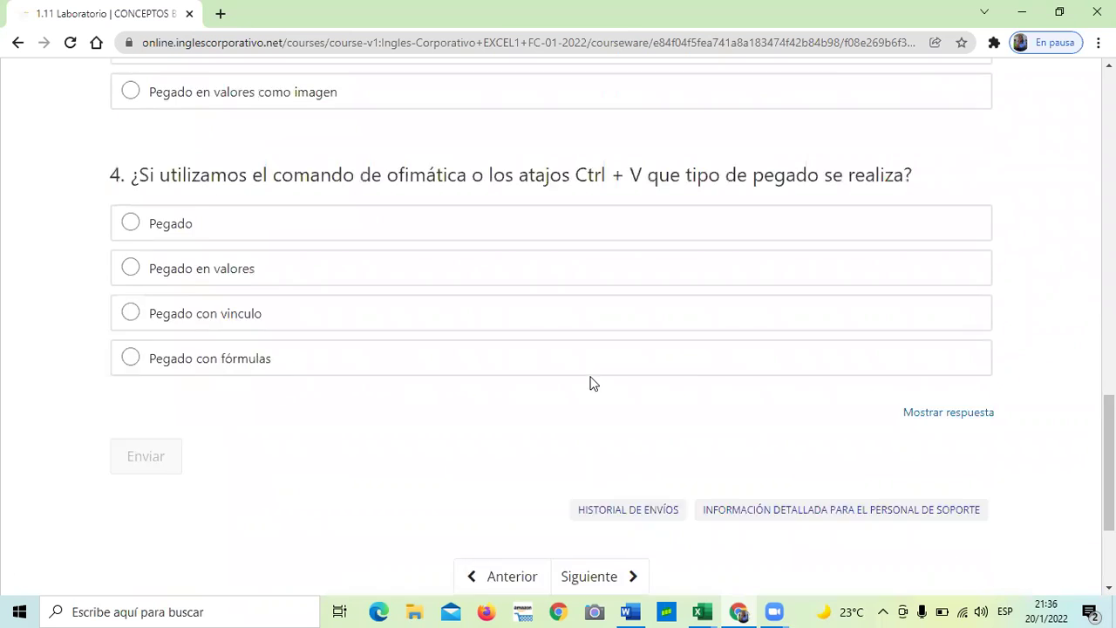
pyautogui.scroll(8, 592, 385)
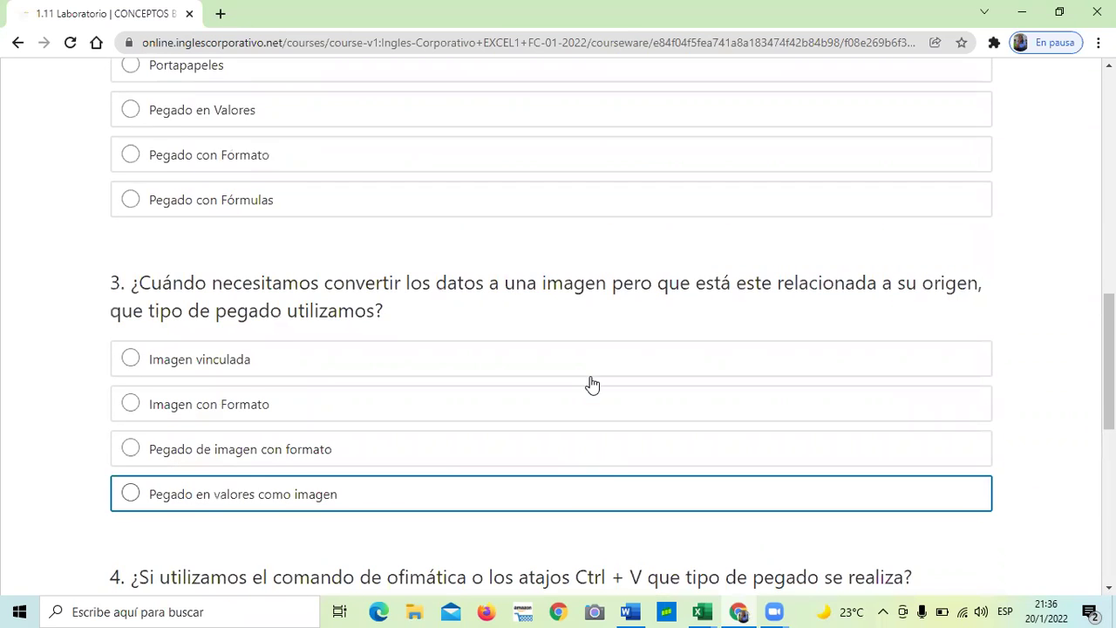
pyautogui.scroll(-1, 598, 315)
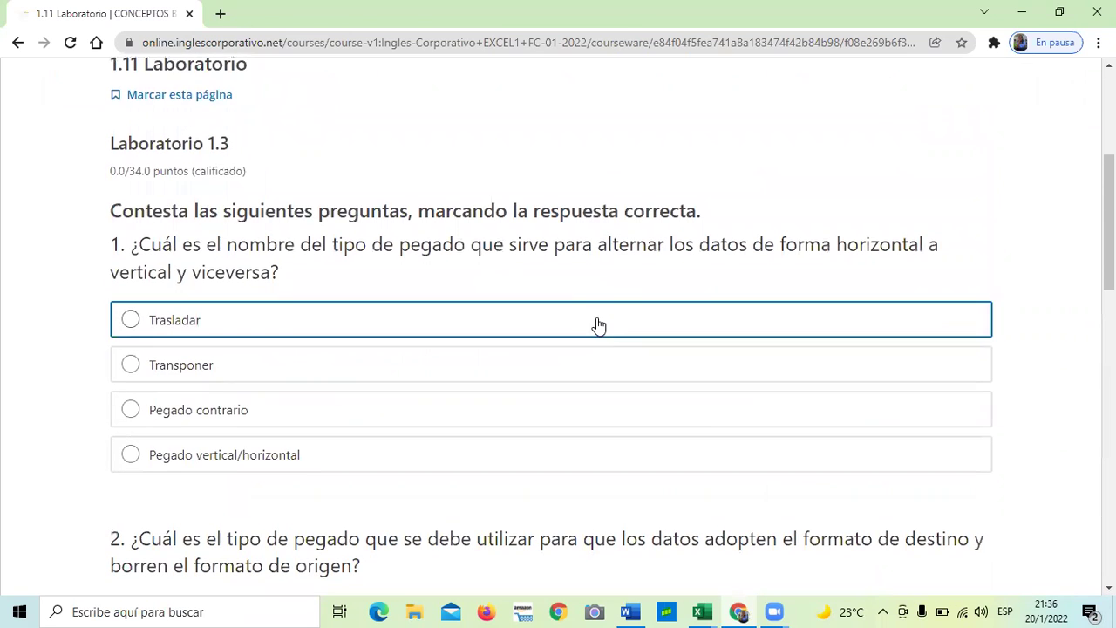
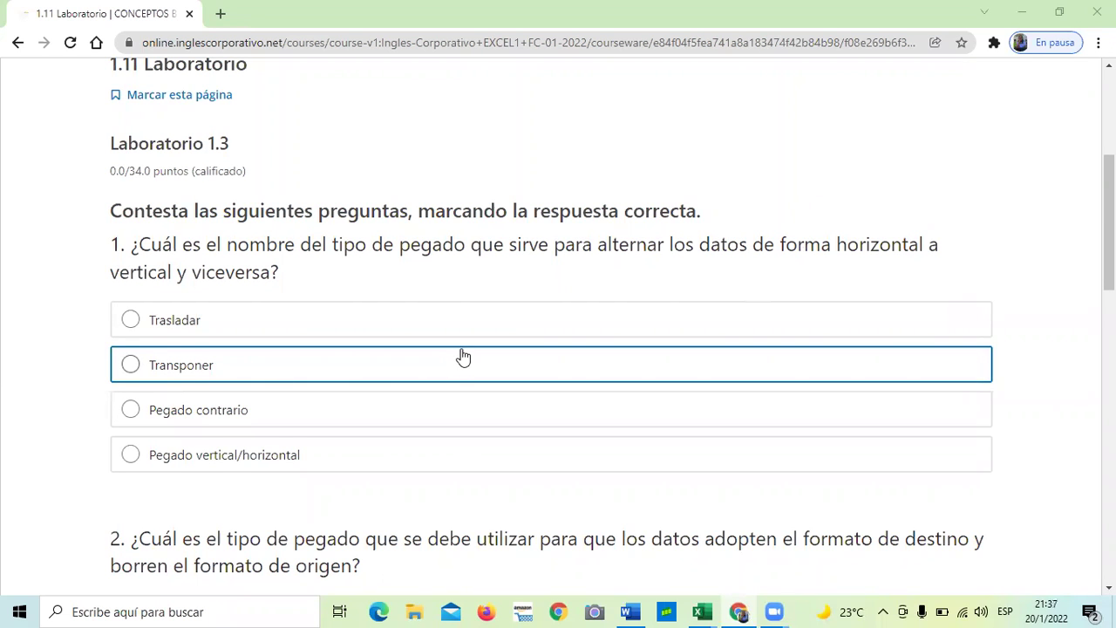
# Read Laboratorio 1.3 questions 1 to 4 and their answer options on transposing, destination formatting, linked images and Ctrl + V pasting.
pyautogui.scroll(-1, 462, 355)
pyautogui.scroll(-1, 462, 355)
pyautogui.scroll(2, 463, 355)
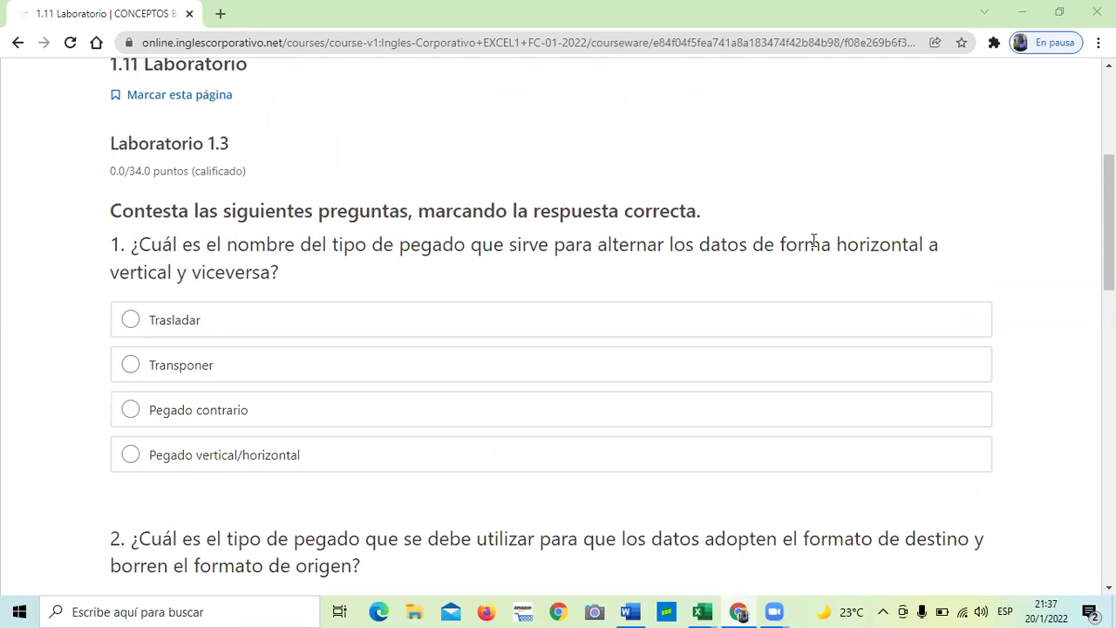
pyautogui.scroll(-1, 541, 294)
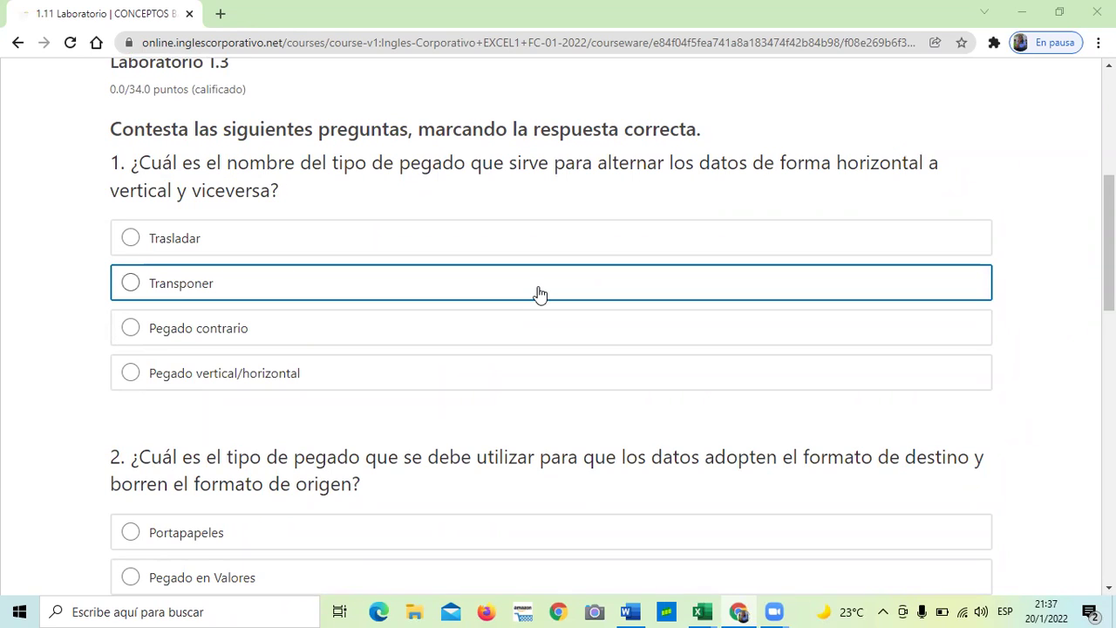
pyautogui.scroll(-1, 541, 294)
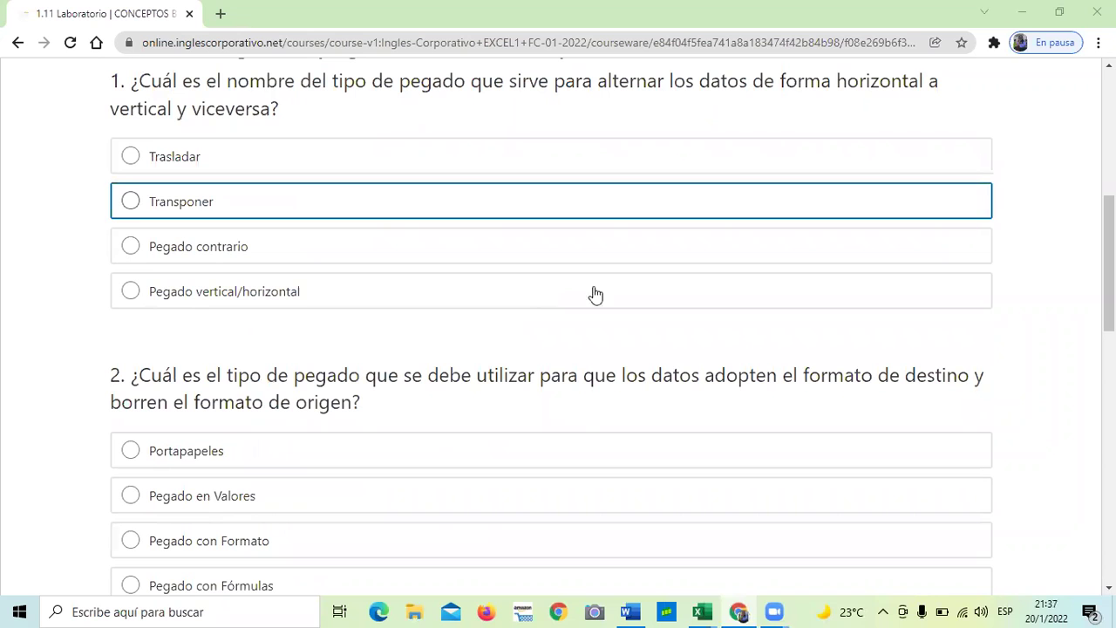
pyautogui.scroll(-1, 543, 410)
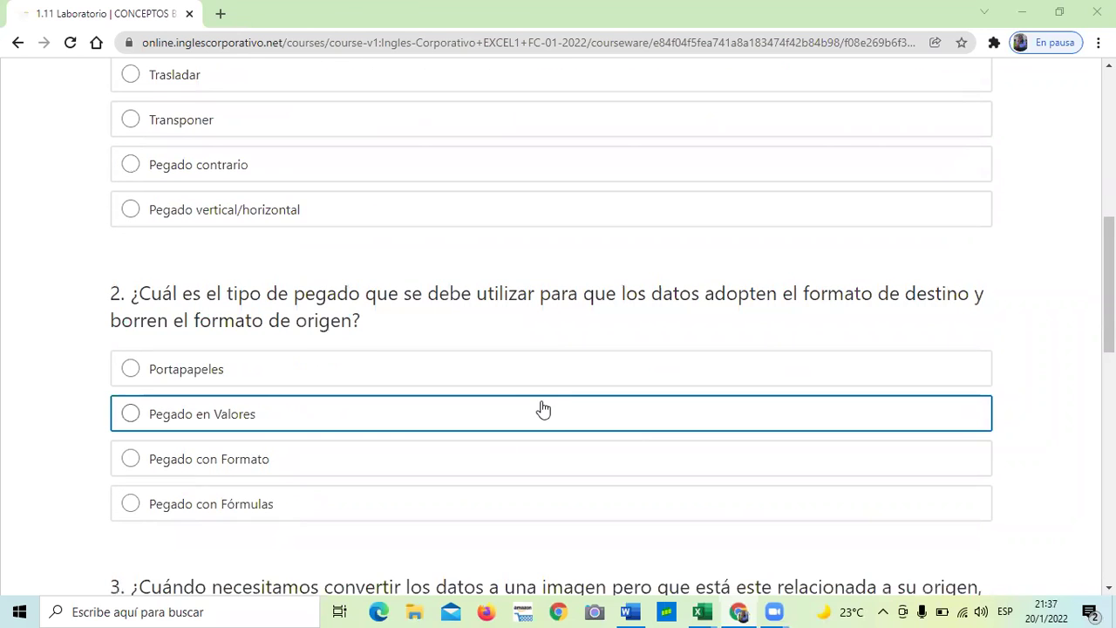
pyautogui.scroll(-2, 553, 366)
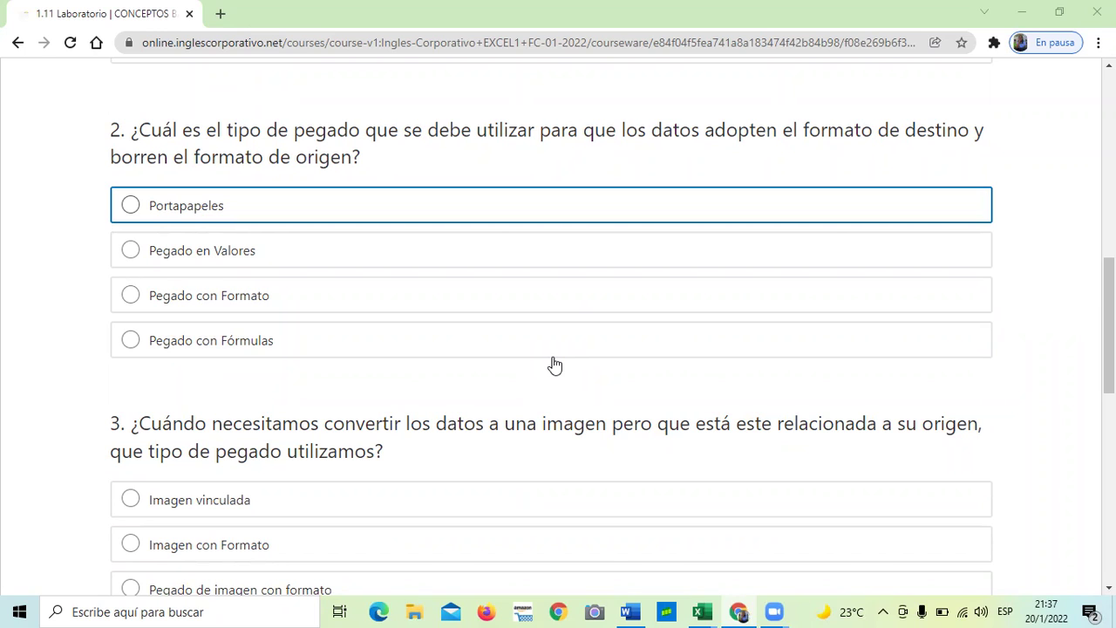
pyautogui.click(555, 364)
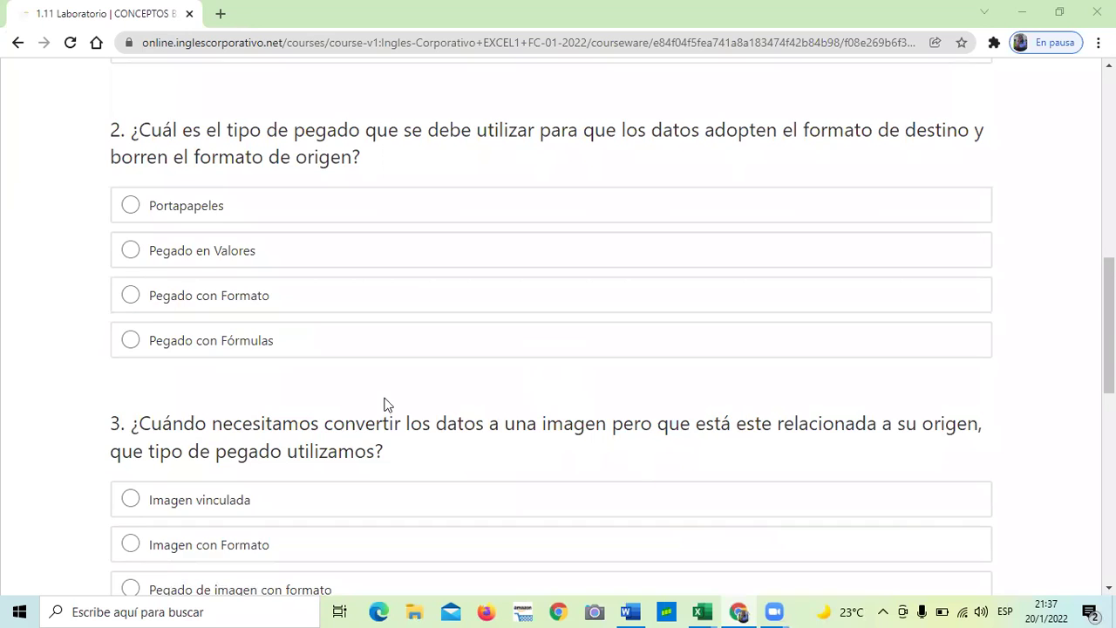
pyautogui.scroll(-2, 388, 404)
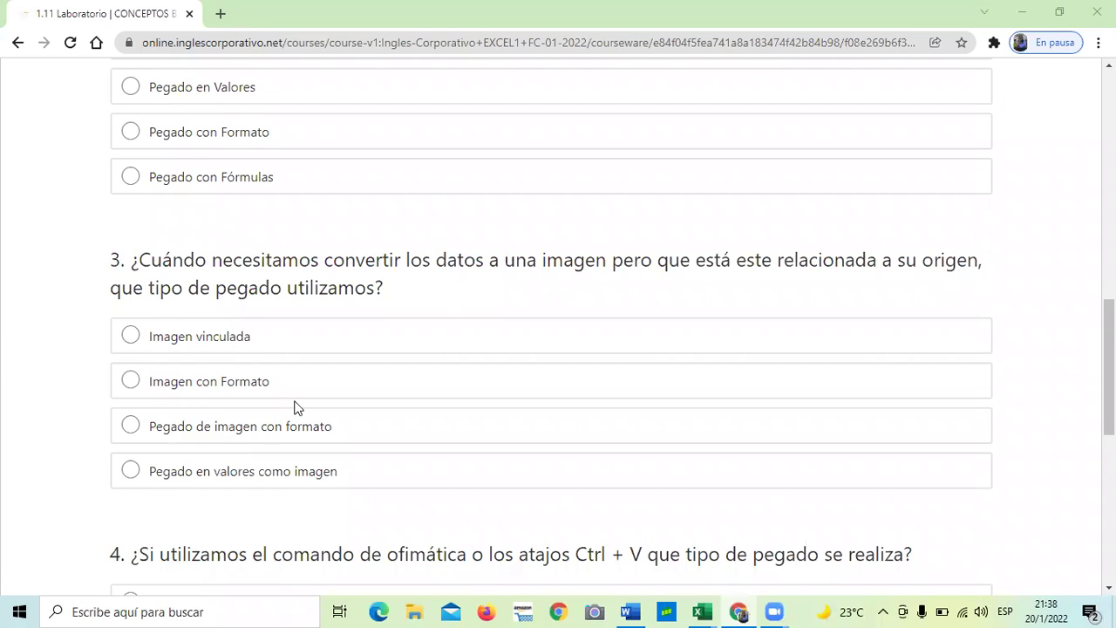
pyautogui.scroll(-2, 297, 407)
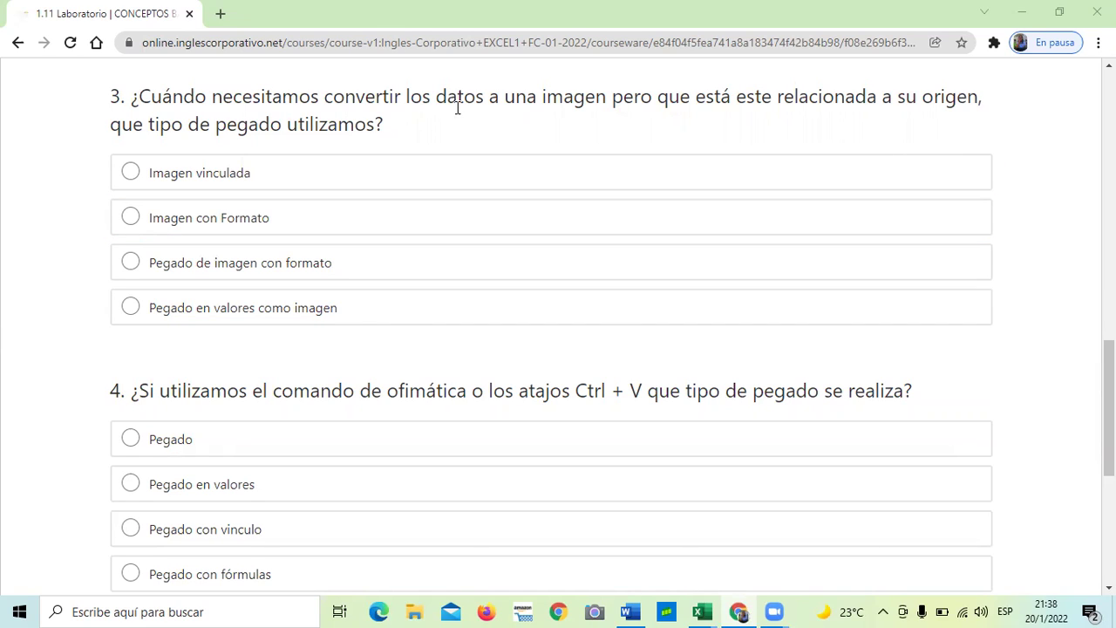
pyautogui.scroll(-5, 418, 166)
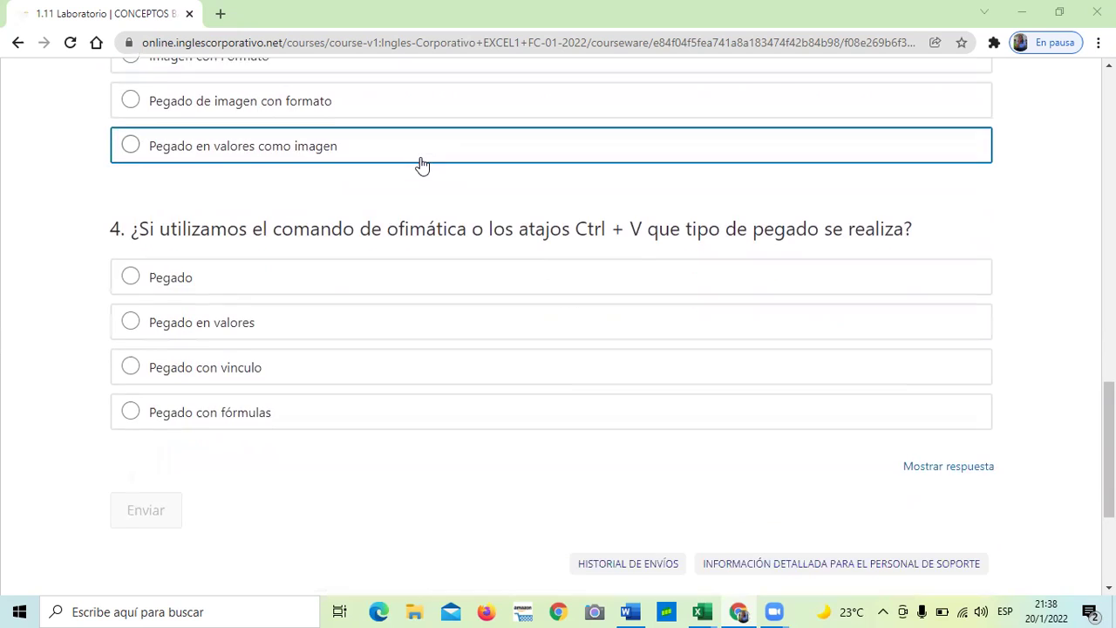
# Move on to Sección 2 of the course and open the unit 2.1 - Objetivo de la lección.
pyautogui.click(586, 389)
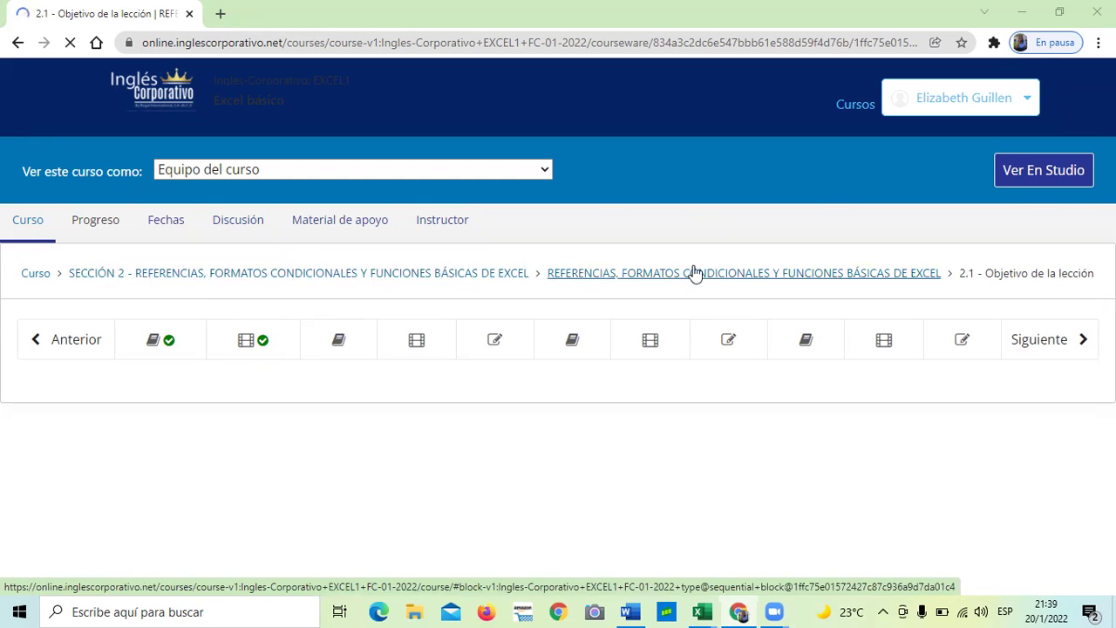
pyautogui.click(176, 348)
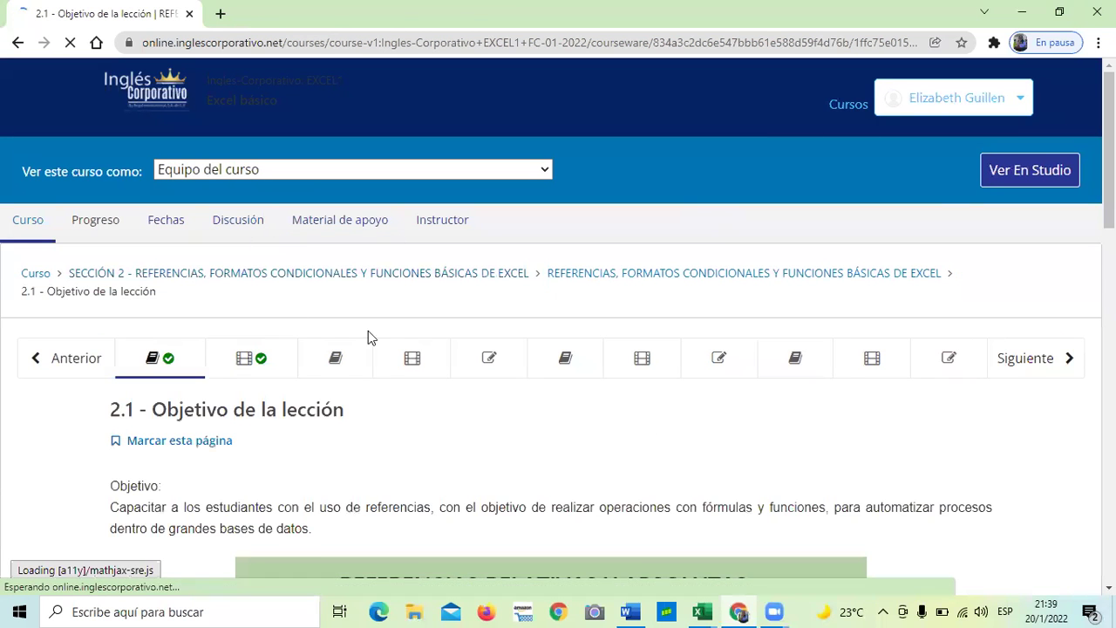
# Look over the whole 2.1 lesson page, including the Referencia absoluta section and the A7 to $A$7 comparison.
pyautogui.scroll(-2, 414, 336)
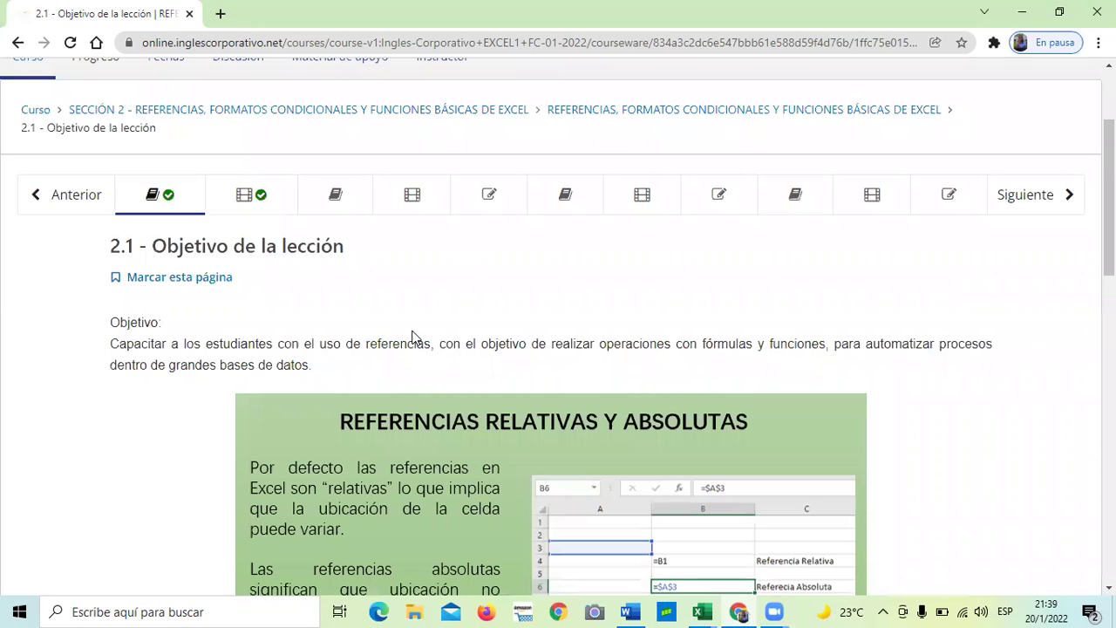
pyautogui.scroll(-2, 413, 337)
pyautogui.scroll(-4, 413, 336)
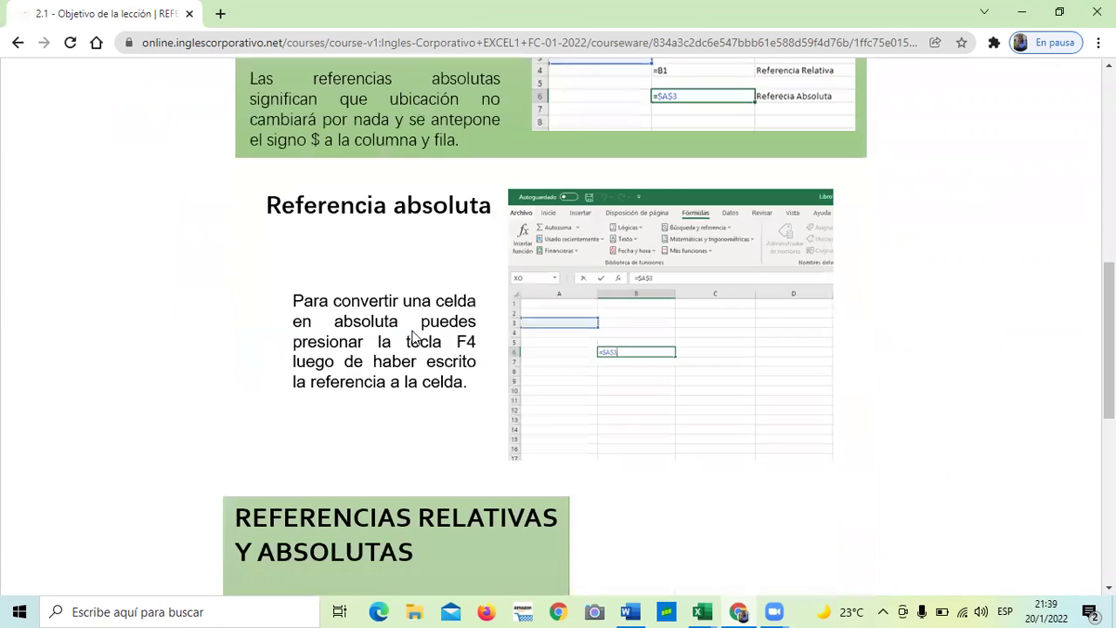
pyautogui.scroll(-7, 413, 337)
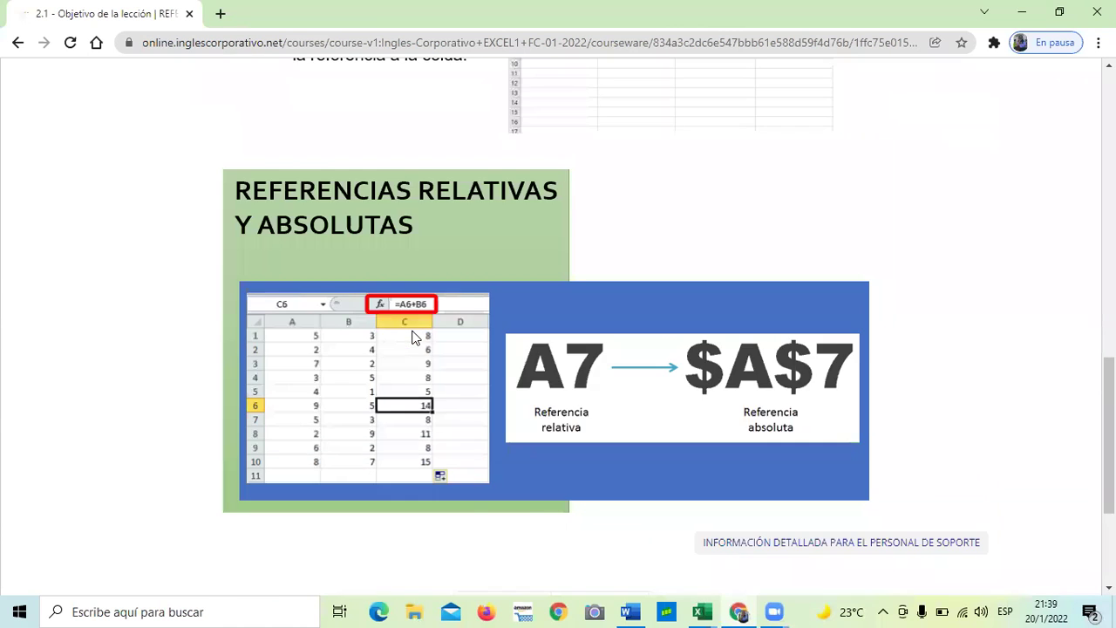
pyautogui.scroll(1, 413, 348)
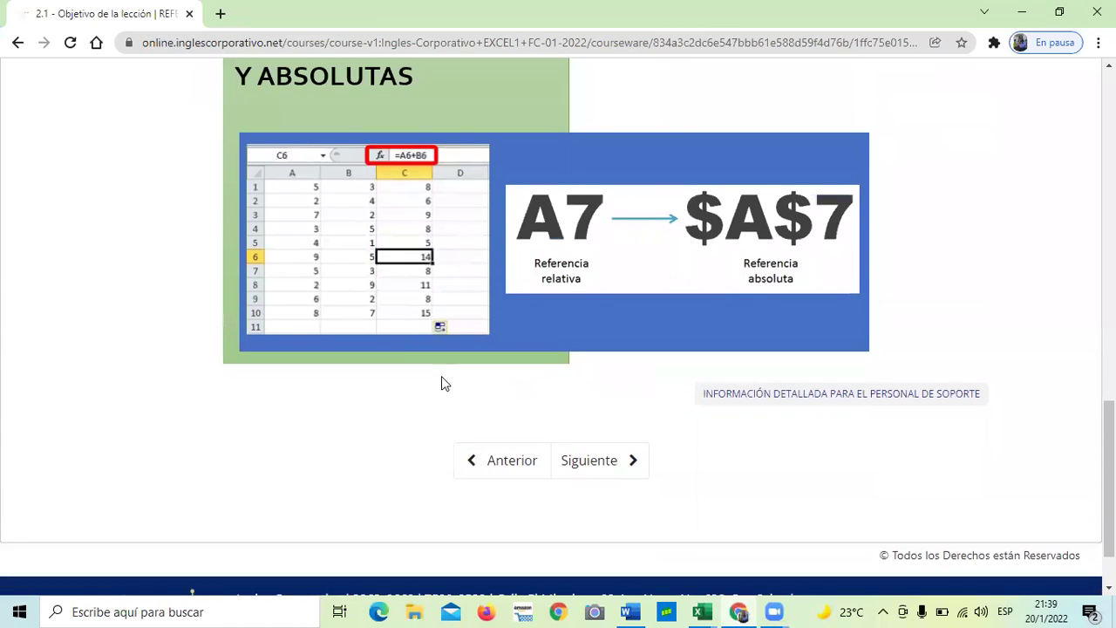
pyautogui.scroll(4, 442, 377)
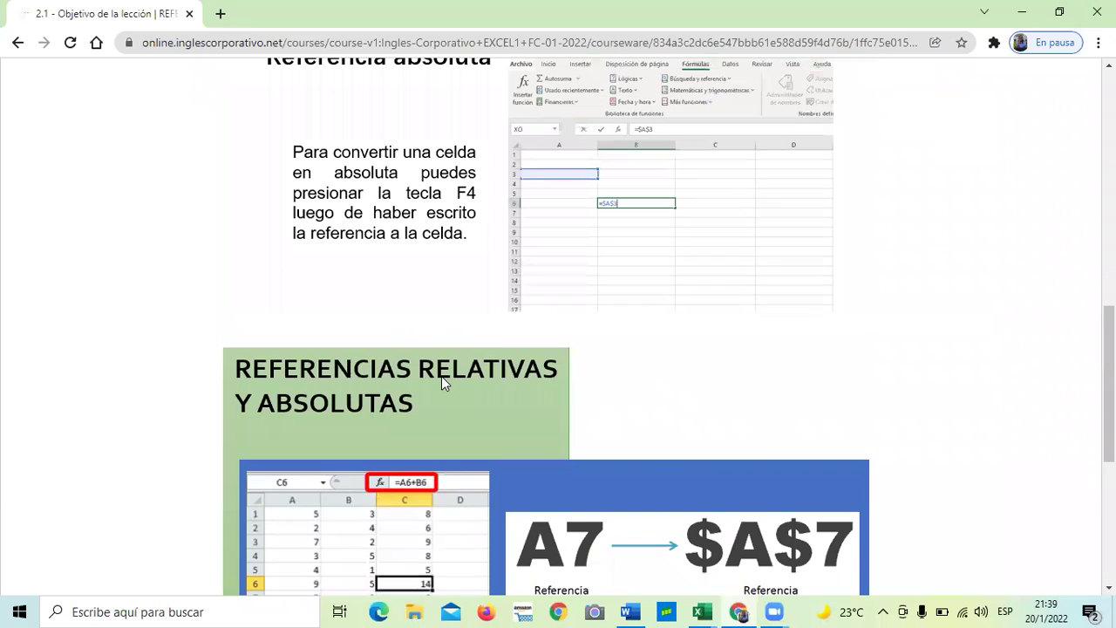
pyautogui.scroll(2, 441, 376)
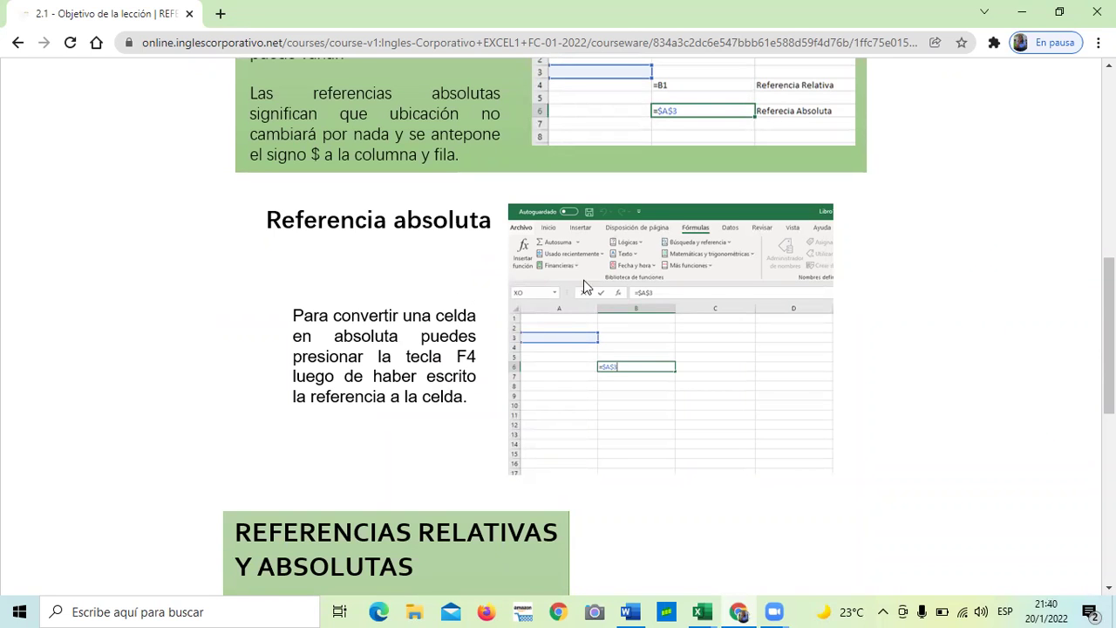
pyautogui.scroll(-6, 586, 286)
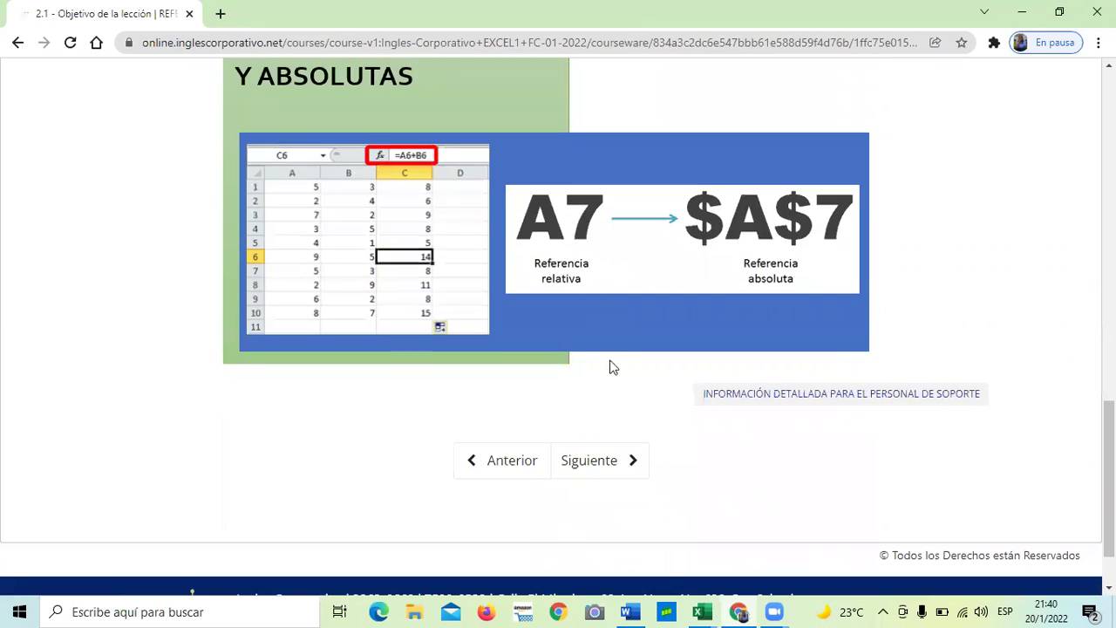
pyautogui.scroll(6, 613, 358)
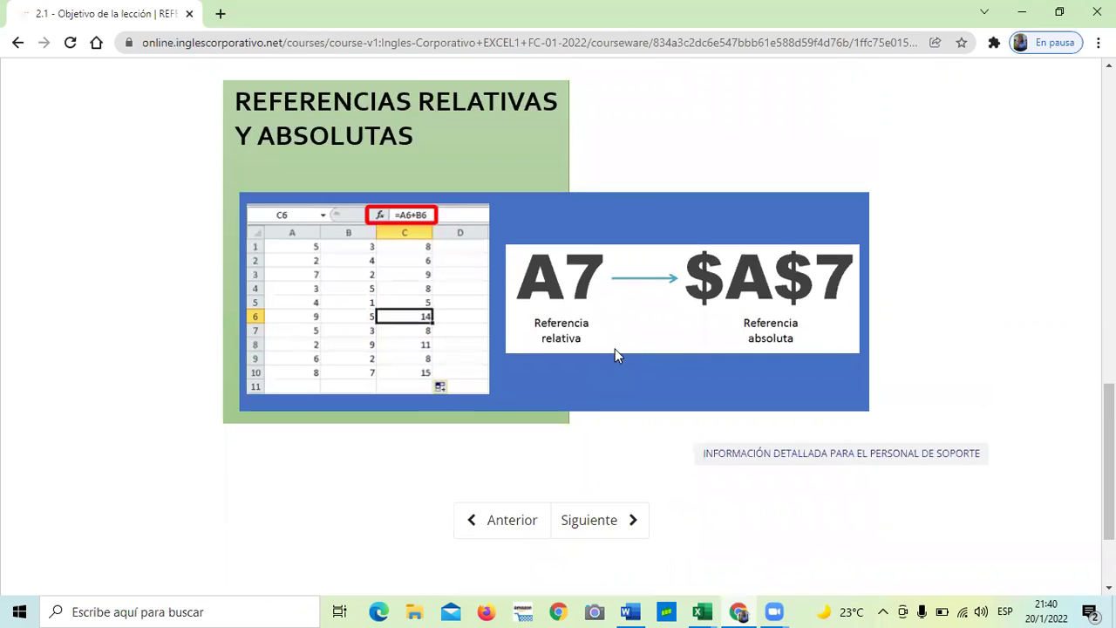
pyautogui.scroll(5, 614, 355)
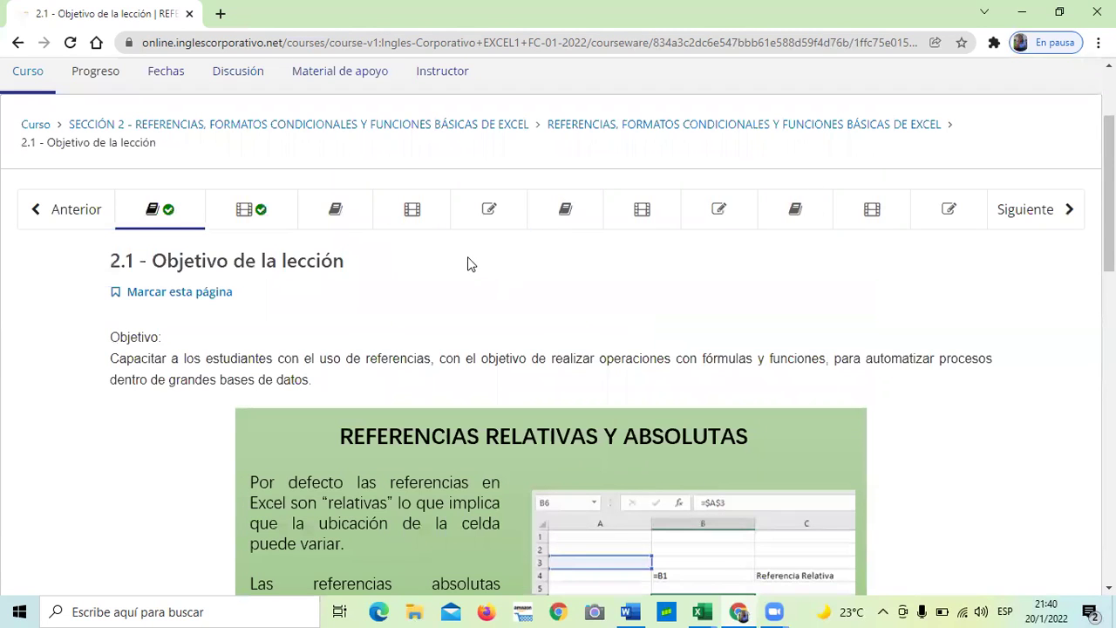
# Read the lesson objective, the explanation of relative and absolute references, and the F4 instructions for making a reference absolute.
pyautogui.scroll(-1, 469, 264)
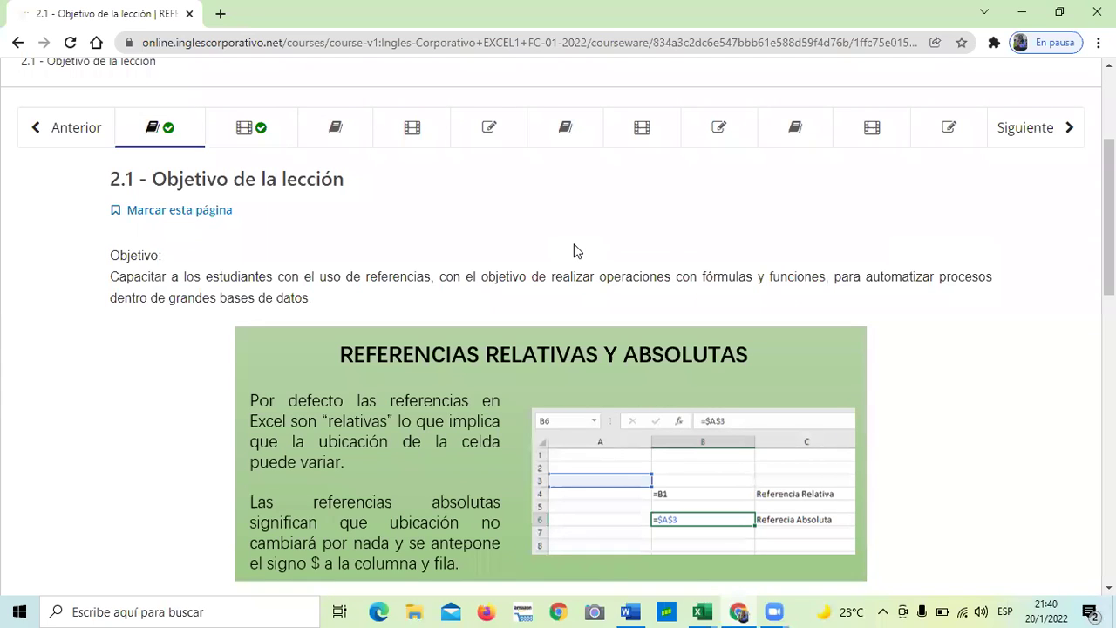
pyautogui.scroll(-1, 477, 222)
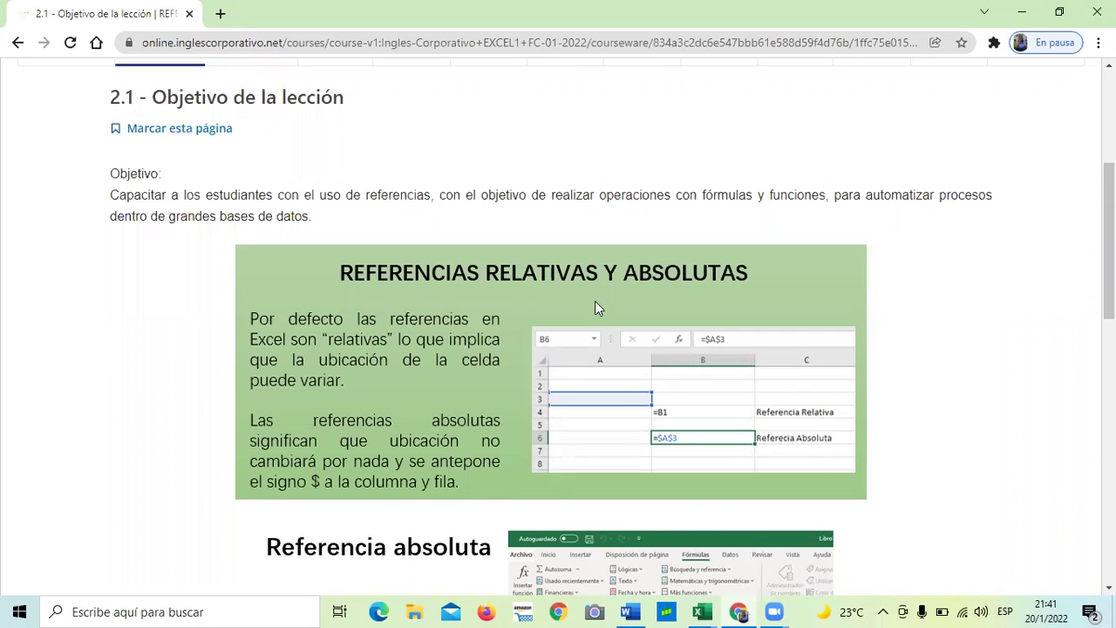
pyautogui.scroll(-2, 595, 307)
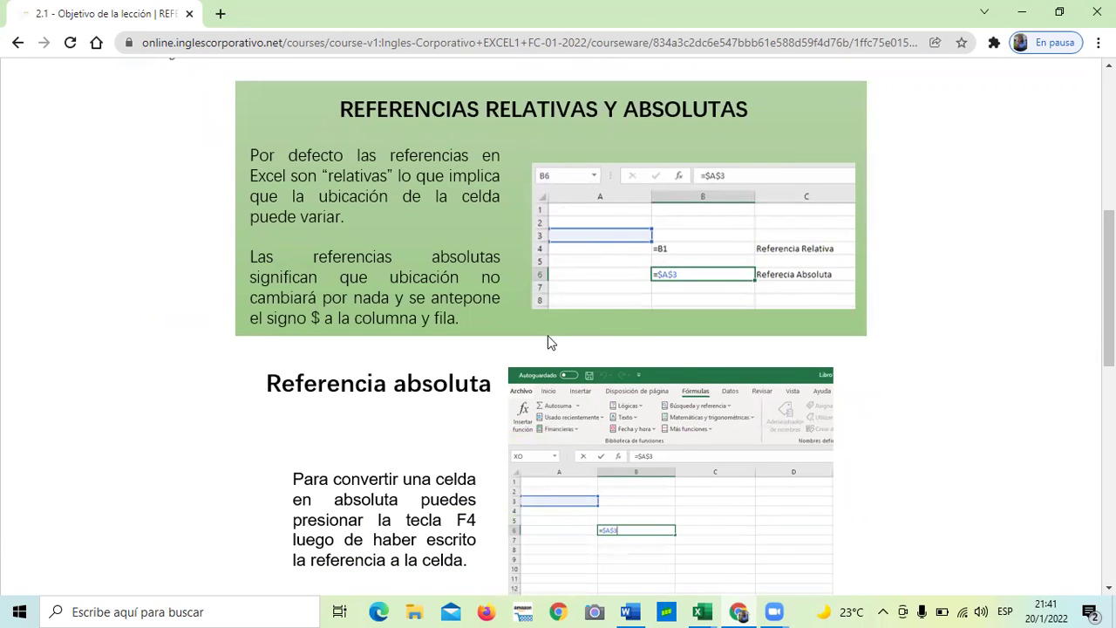
pyautogui.scroll(-1, 549, 342)
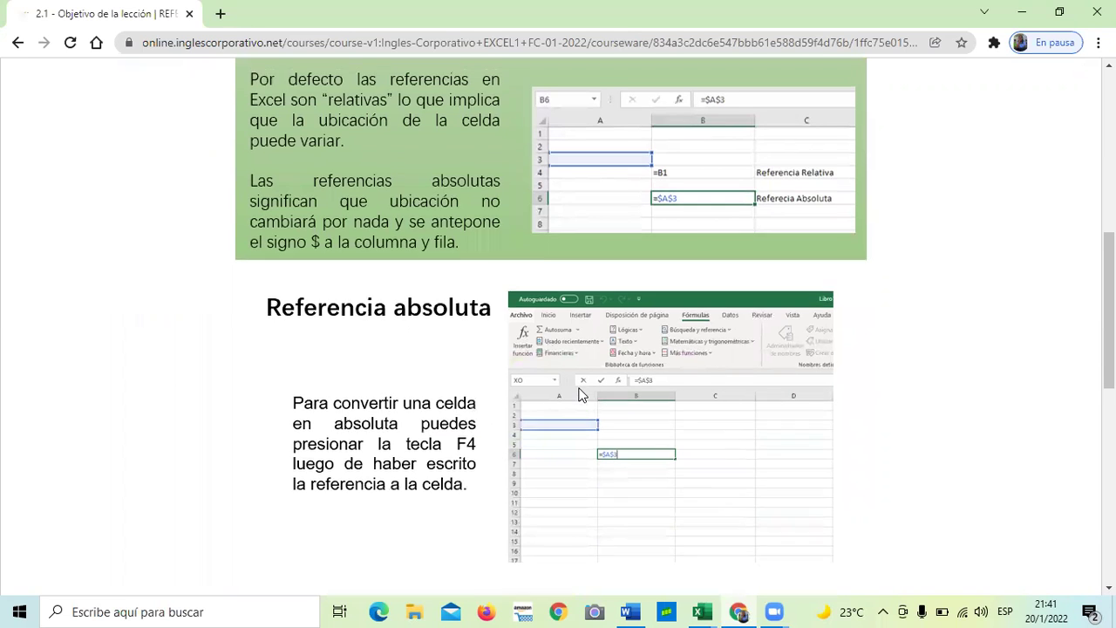
pyautogui.scroll(3, 583, 397)
pyautogui.scroll(1, 582, 395)
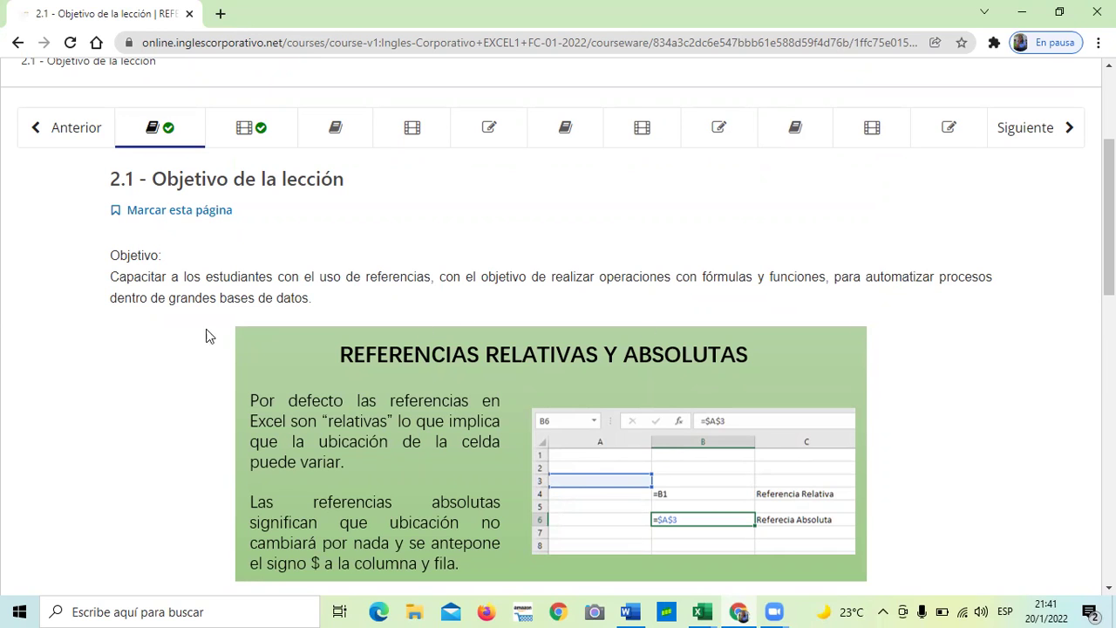
# Review the remaining 2.1 lesson content, from the F4 instructions for absolute references to the A7 and $A$7 example.
pyautogui.scroll(-4, 444, 318)
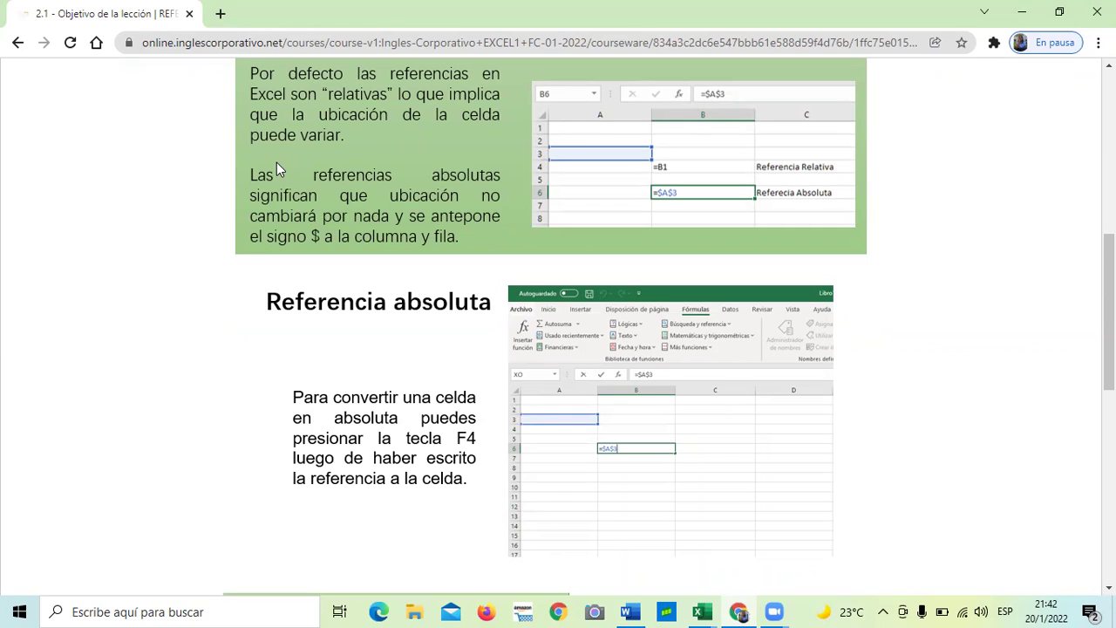
pyautogui.scroll(-2, 486, 369)
pyautogui.scroll(-3, 486, 369)
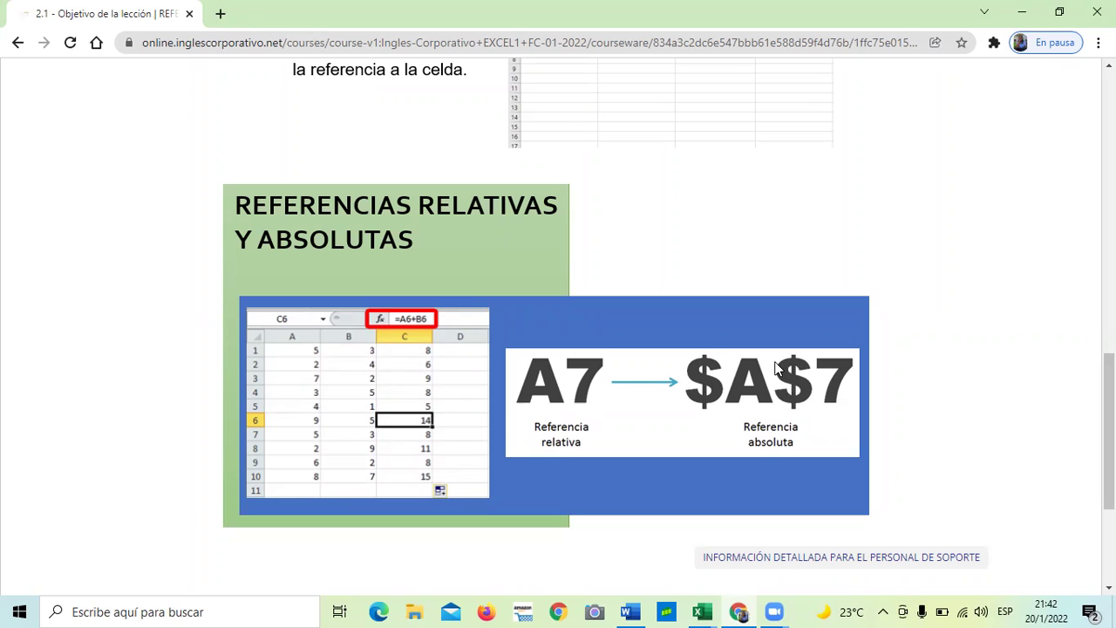
pyautogui.scroll(-3, 771, 335)
pyautogui.scroll(-1, 663, 401)
# Open unit 2.2 - Uso de referencias en Excel and play its lesson video.
pyautogui.click(633, 388)
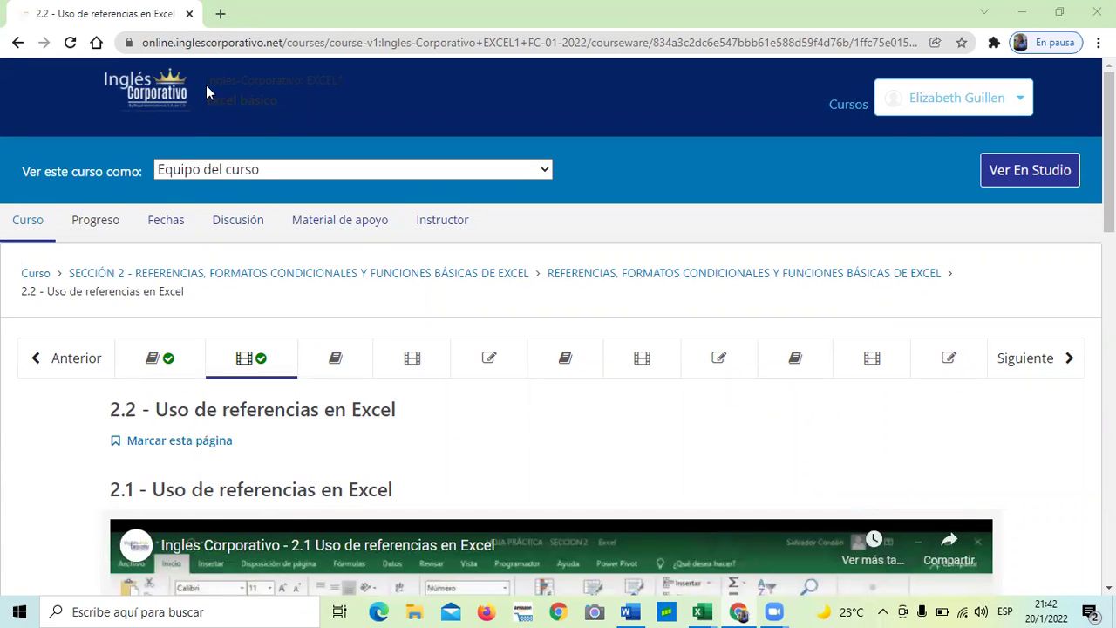
pyautogui.scroll(-2, 370, 112)
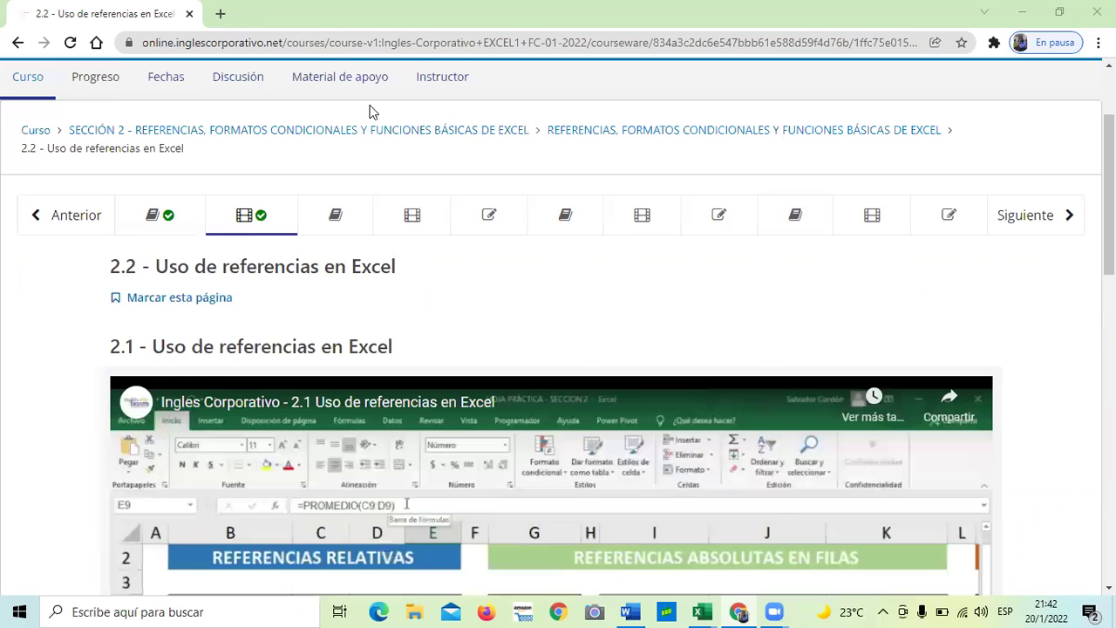
pyautogui.scroll(-3, 369, 112)
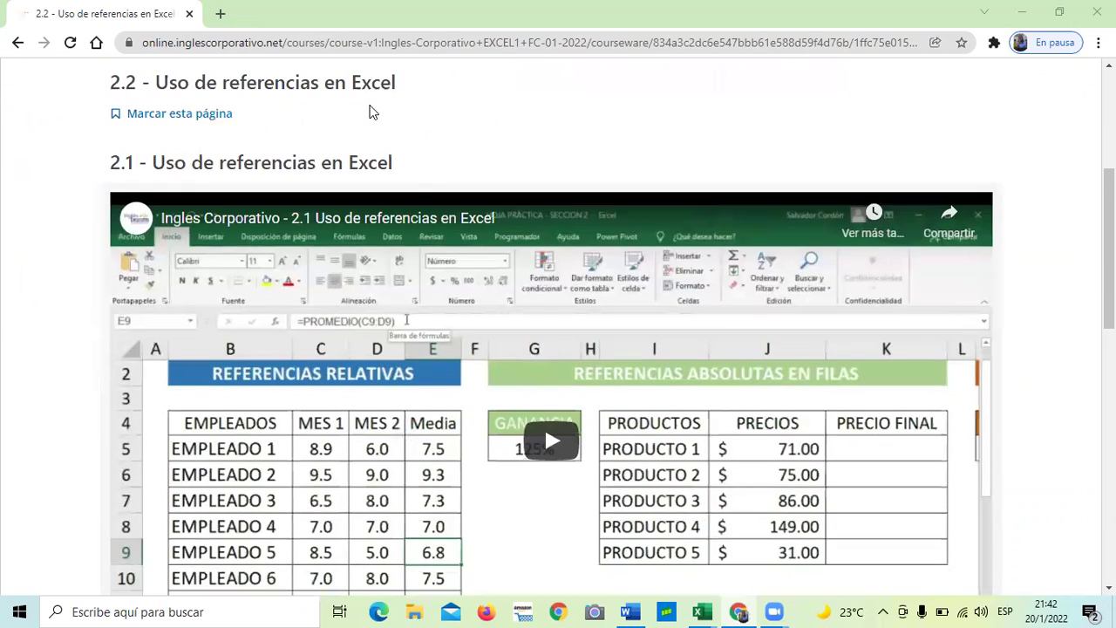
pyautogui.scroll(-2, 424, 210)
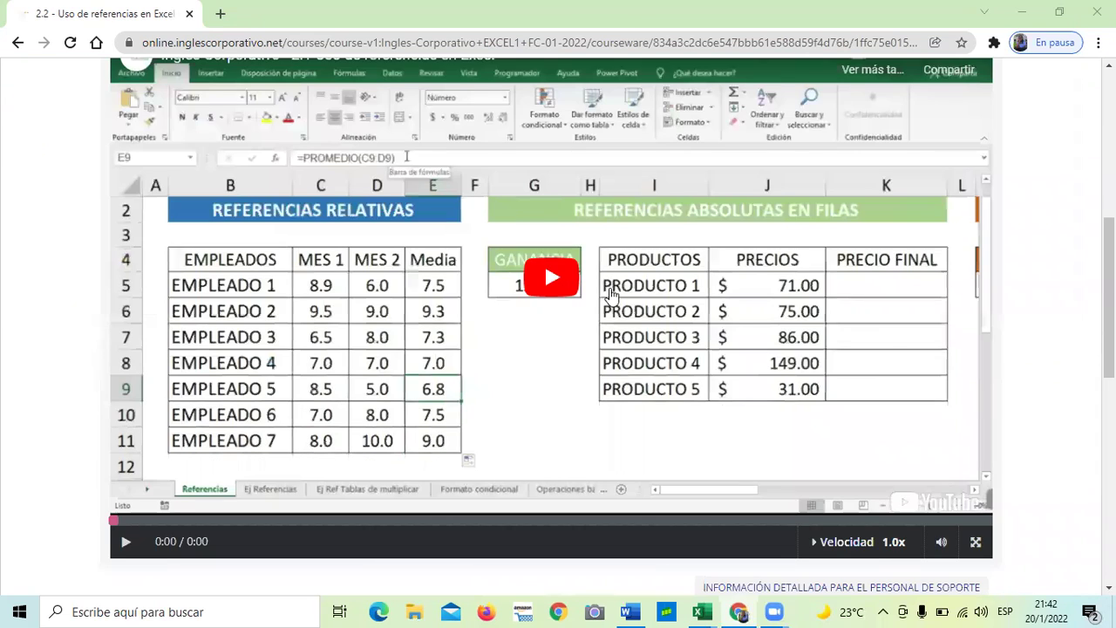
pyautogui.scroll(1, 610, 294)
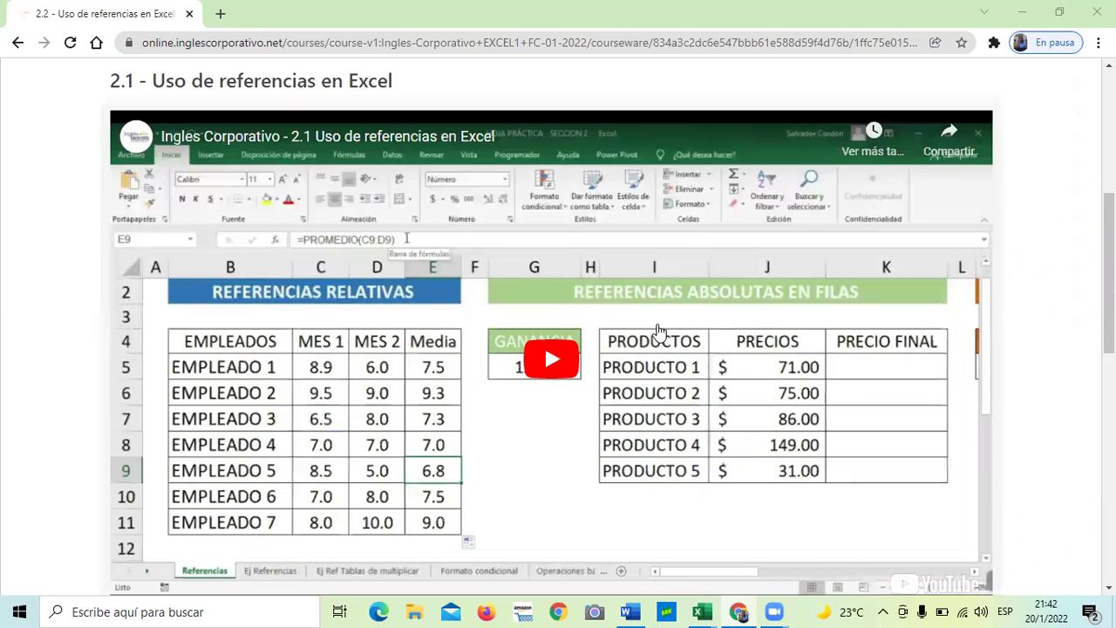
pyautogui.scroll(-1, 659, 332)
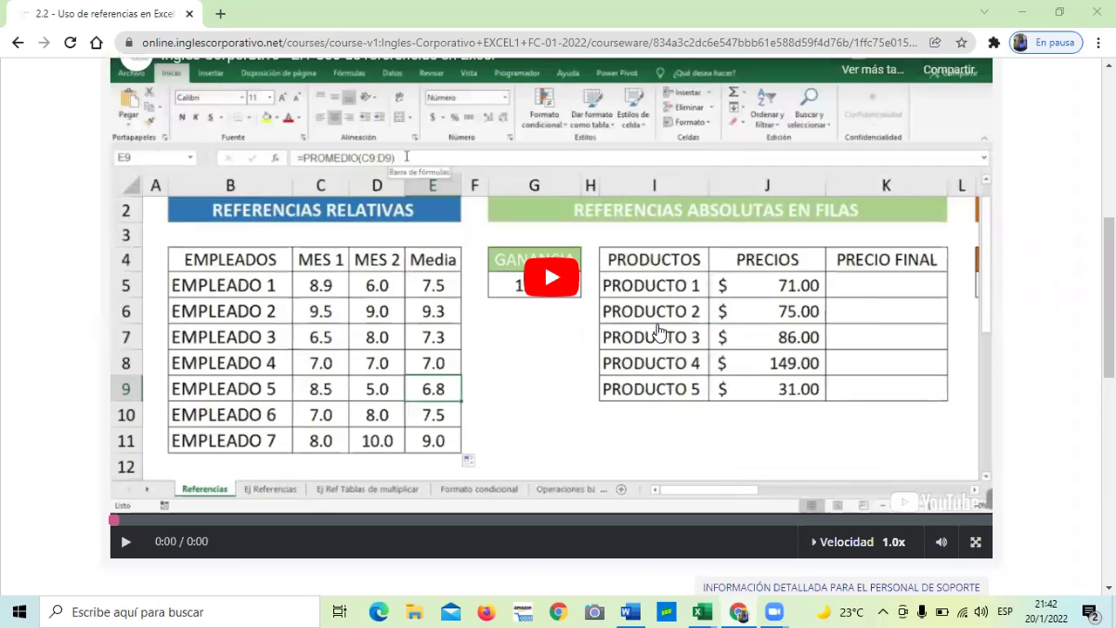
pyautogui.click(560, 282)
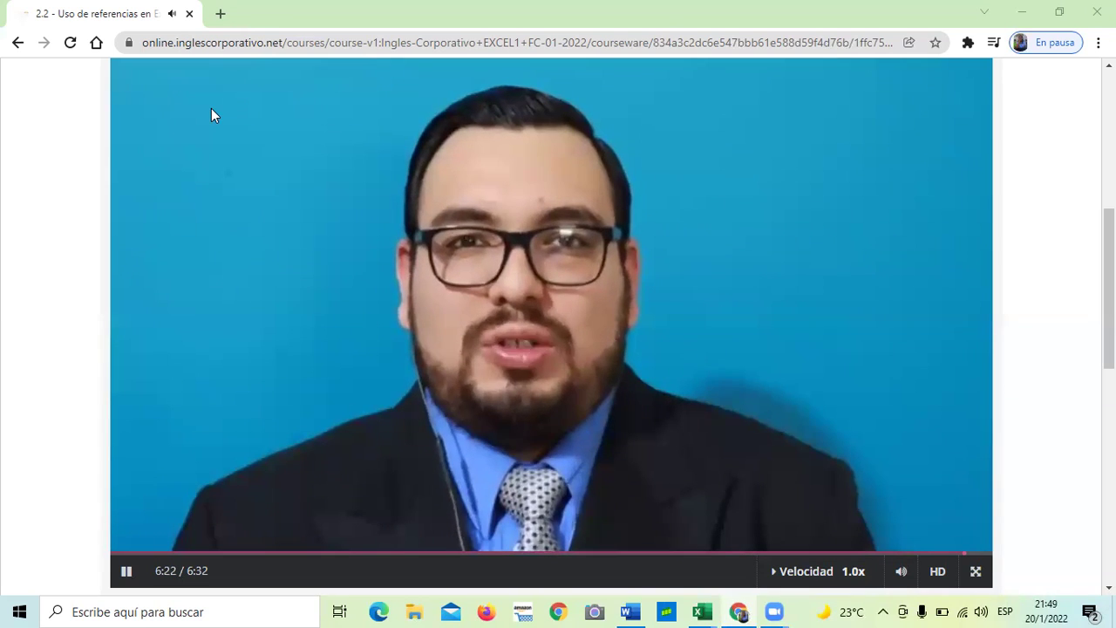
# Look over the rest of the 2.2 page below the video, including the PLANTILLA DE ACTIVIDADES SECCIÓN 2 link and the discussion area.
pyautogui.moveTo(440, 273)
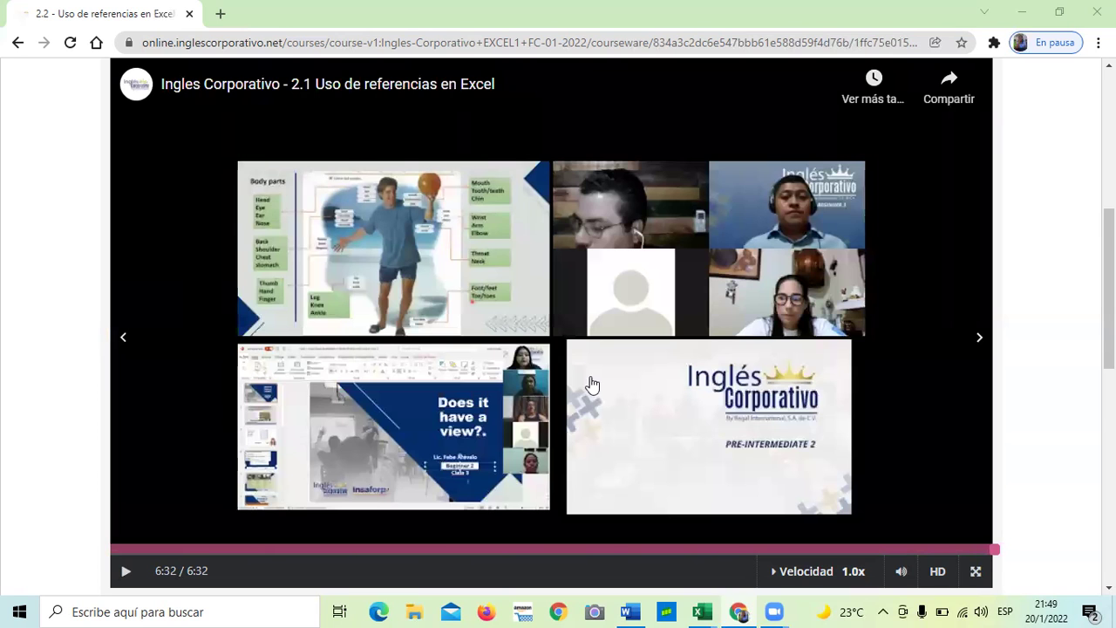
pyautogui.scroll(-3, 613, 351)
pyautogui.scroll(-1, 614, 355)
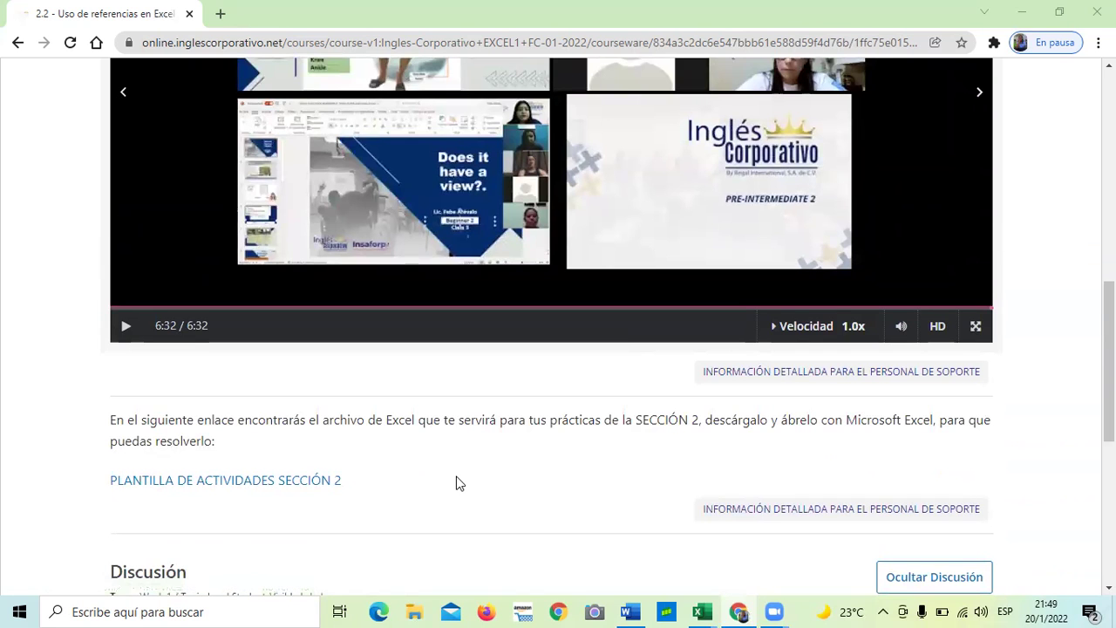
pyautogui.scroll(-2, 528, 474)
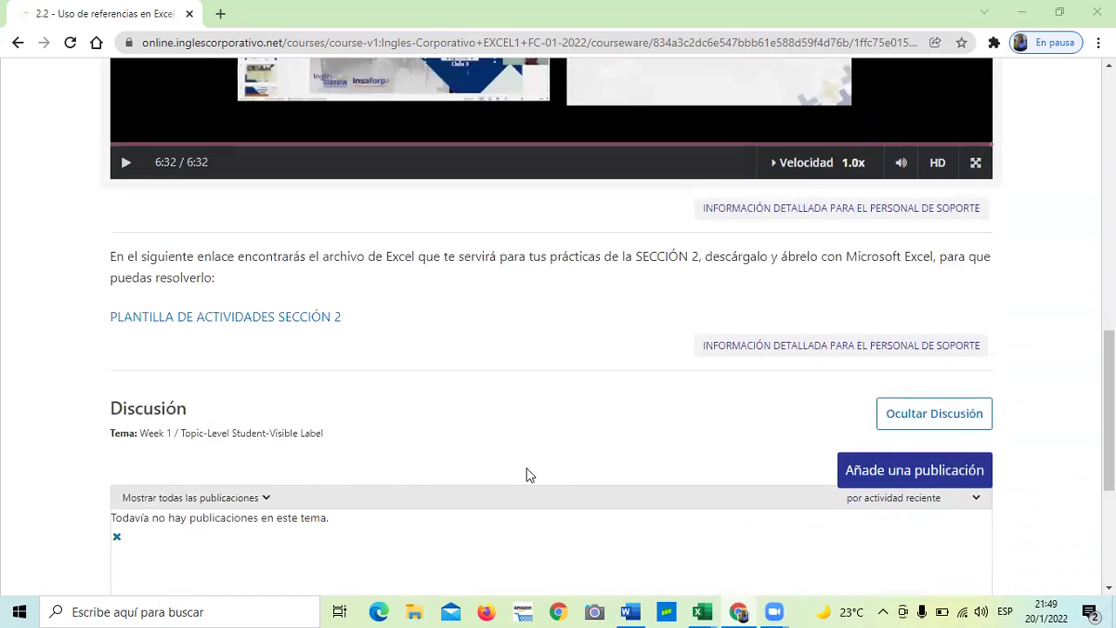
pyautogui.scroll(-2, 529, 475)
pyautogui.scroll(5, 526, 474)
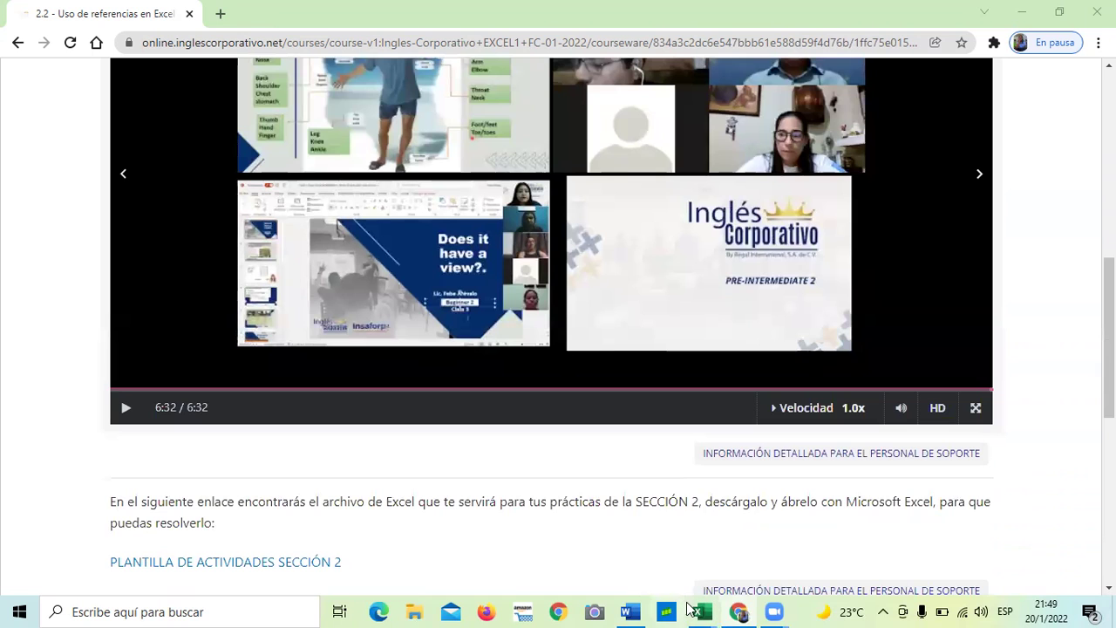
# Switch to the Ejercicios basicos workbook in Excel, glance at the Referencia Relativa sheet and open the Referencia Absoluta sheet.
pyautogui.moveTo(698, 611)
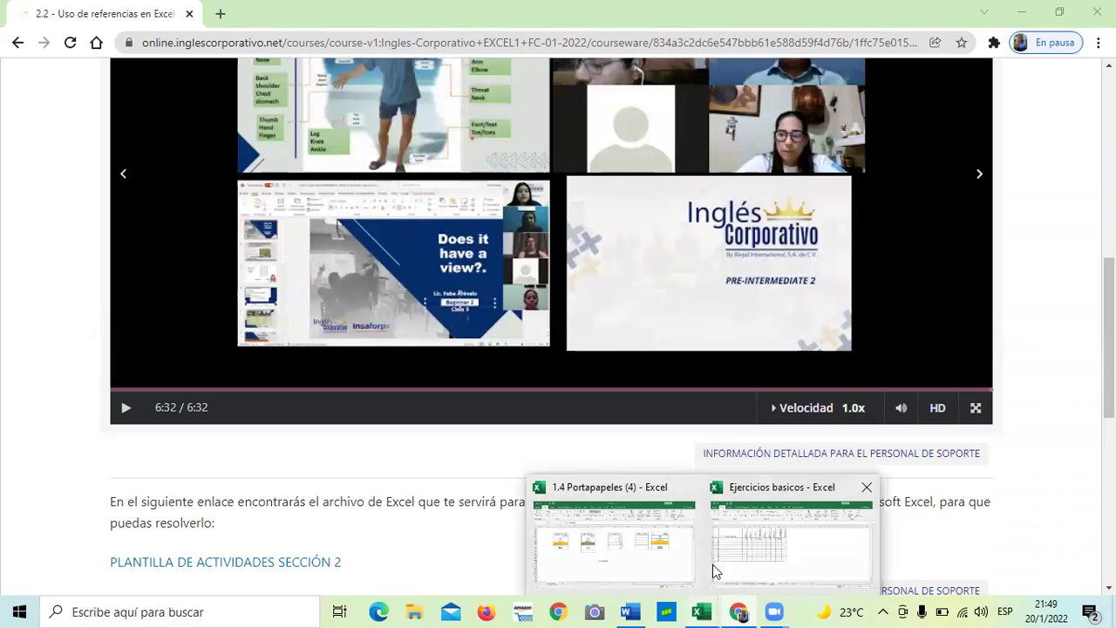
pyautogui.click(748, 558)
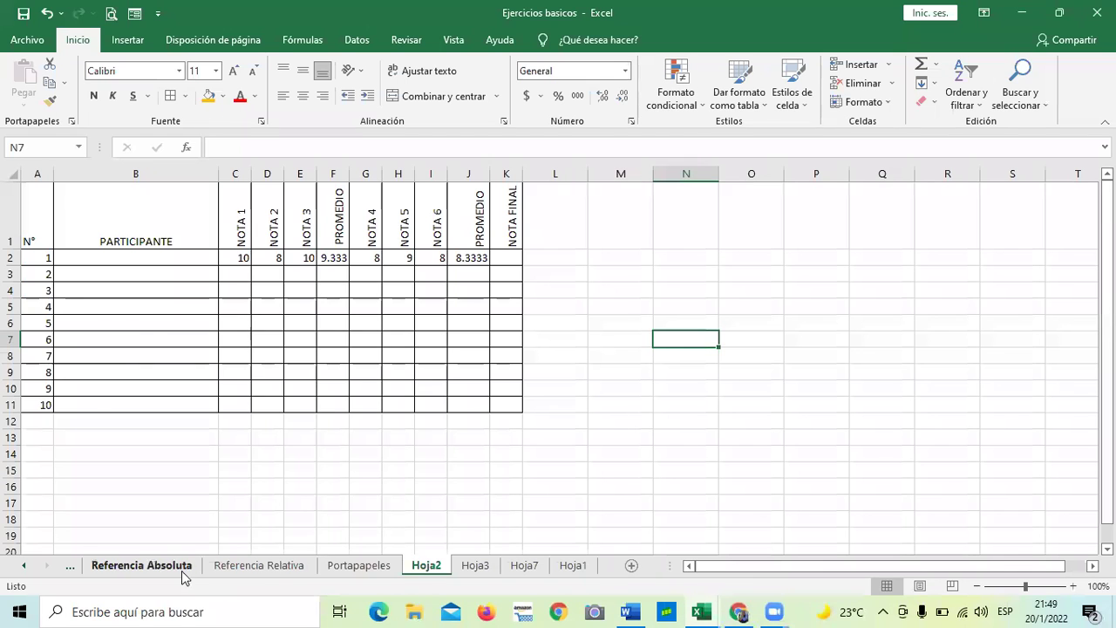
pyautogui.click(139, 565)
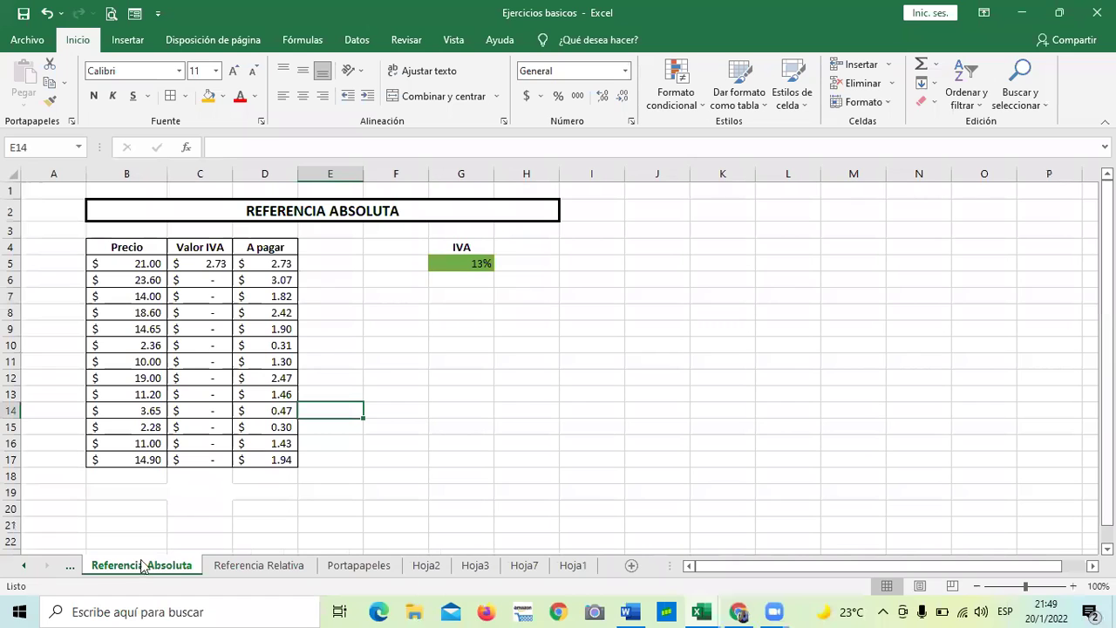
pyautogui.click(252, 567)
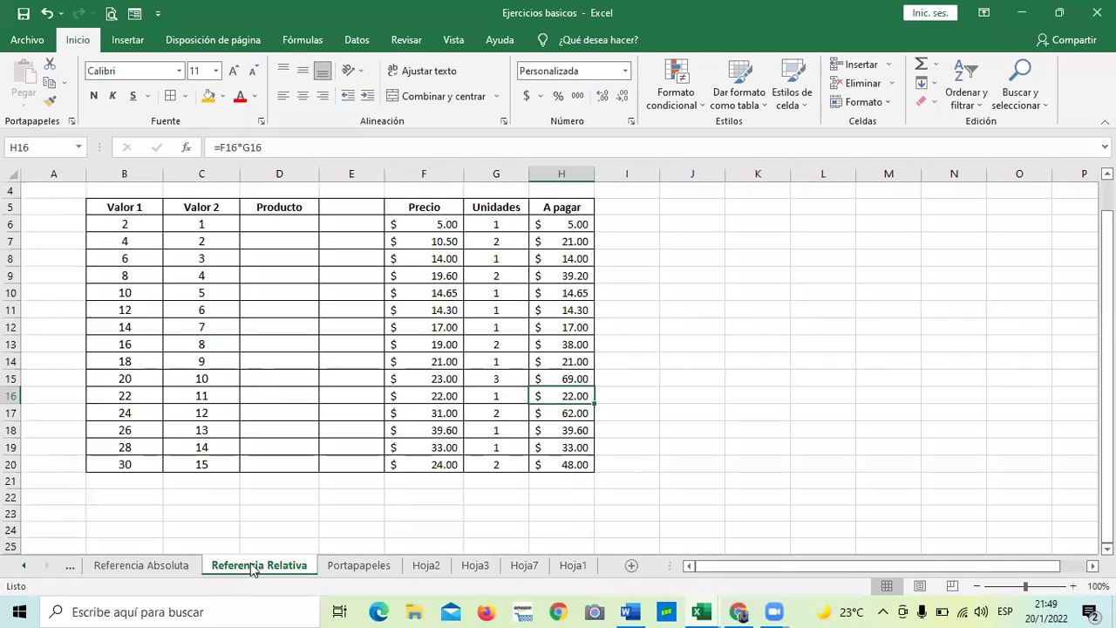
pyautogui.click(179, 565)
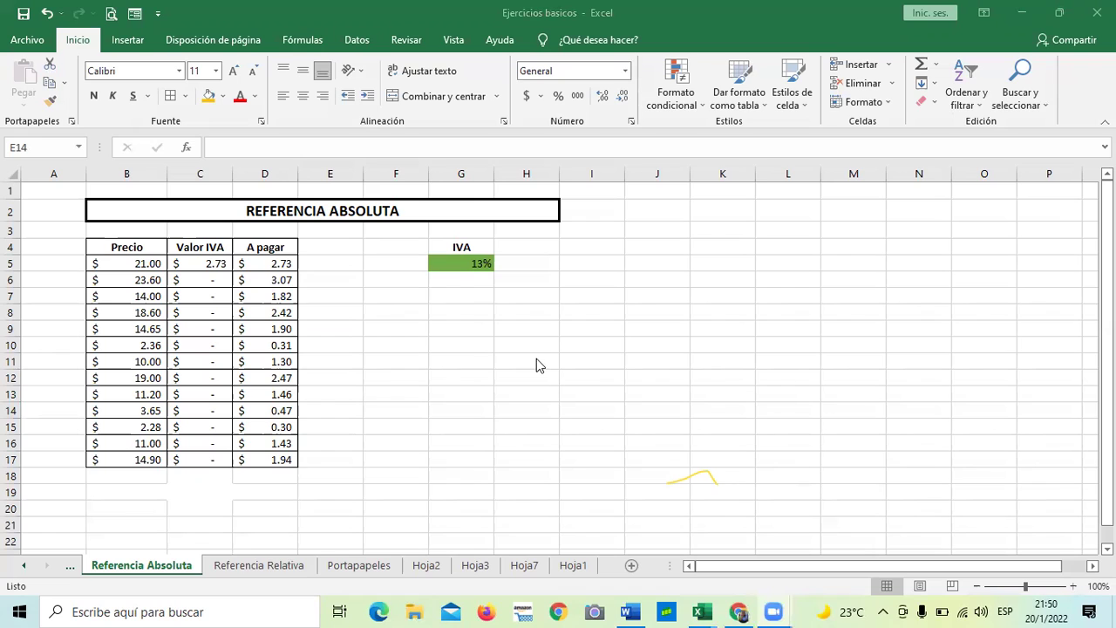
# Clear the existing formulas from the A pagar cells D5:D17 and the Valor IVA cells C5:C17.
pyautogui.moveTo(267, 264); pyautogui.dragTo(261, 452)
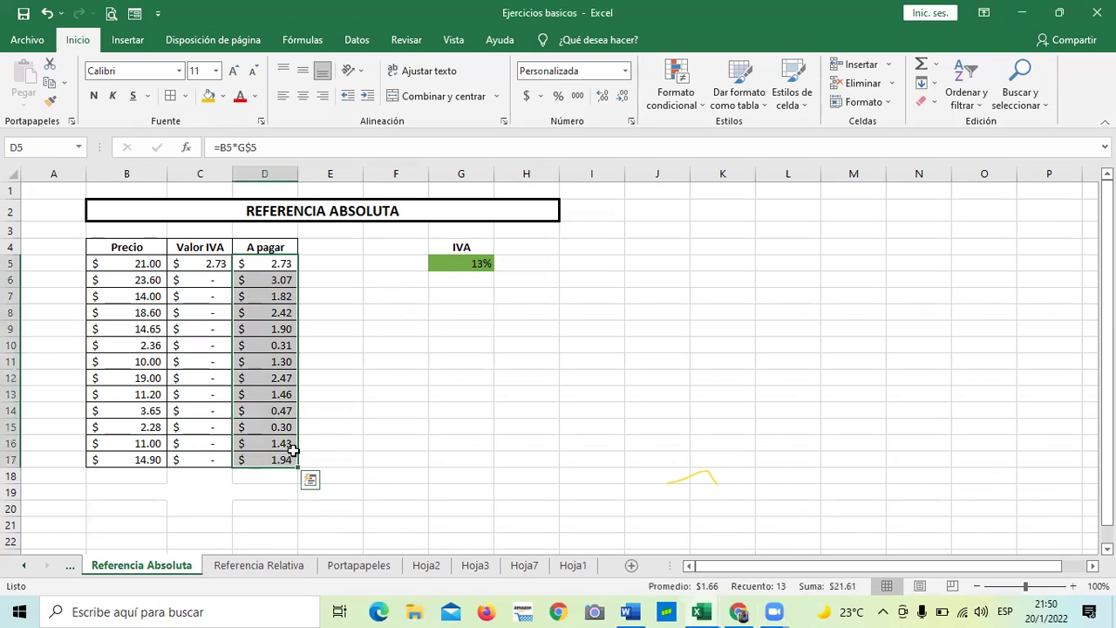
pyautogui.press('Delete')
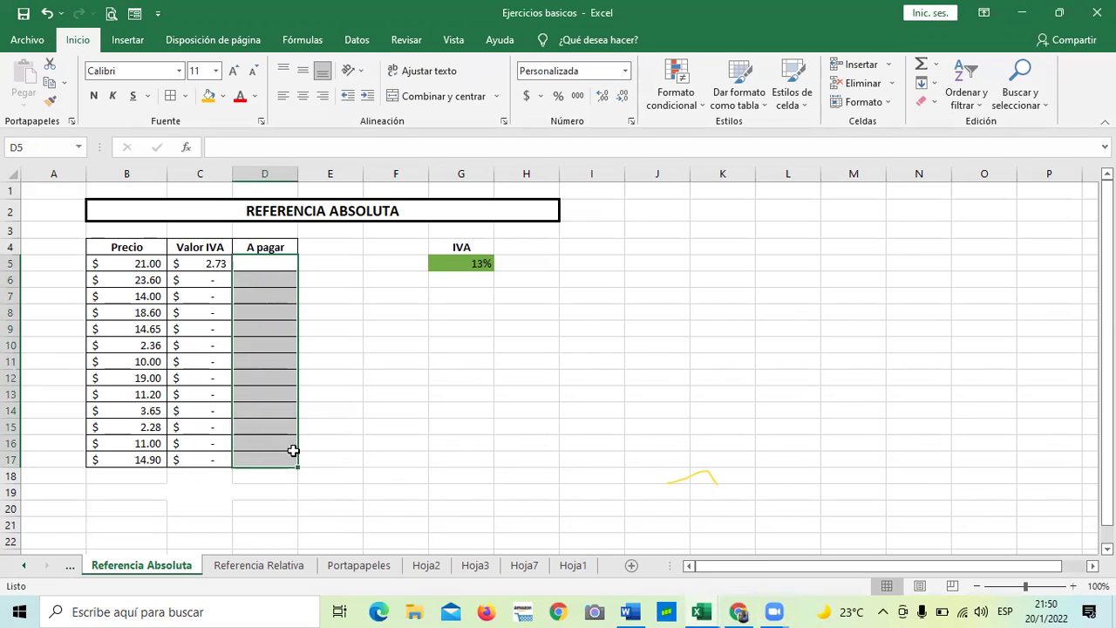
pyautogui.click(485, 444)
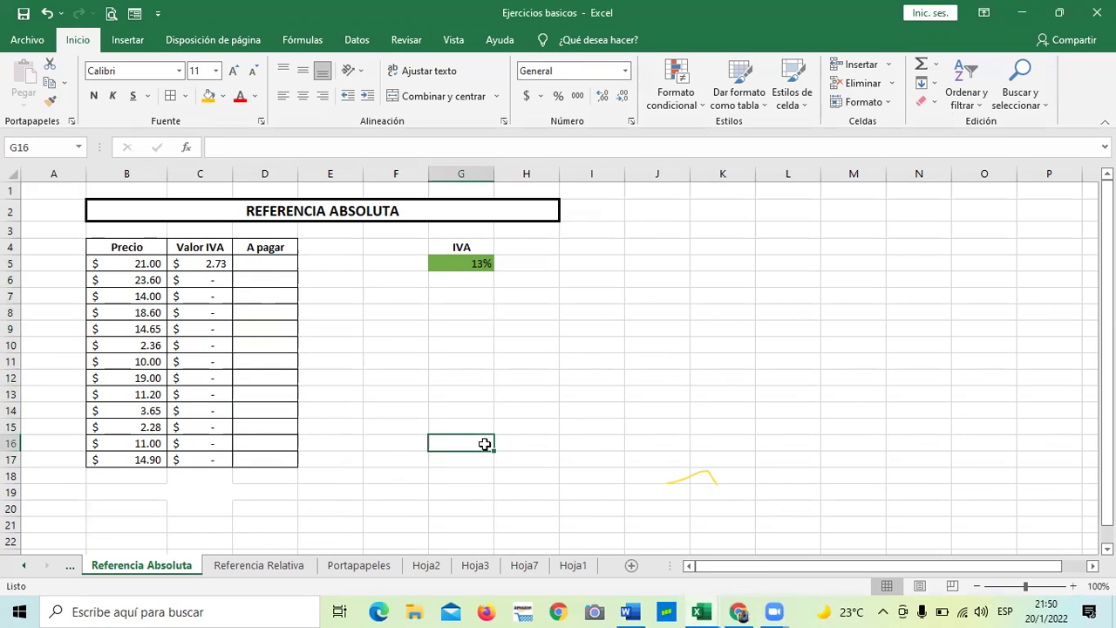
pyautogui.click(210, 264)
pyautogui.click(451, 395)
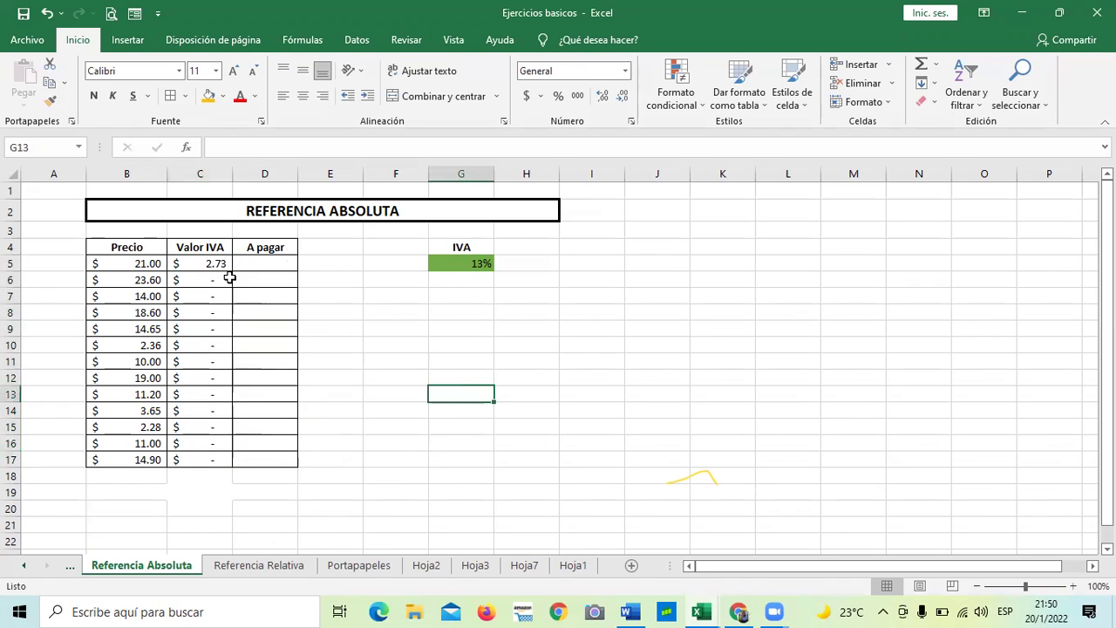
pyautogui.click(25, 565)
pyautogui.moveTo(212, 267); pyautogui.dragTo(204, 456)
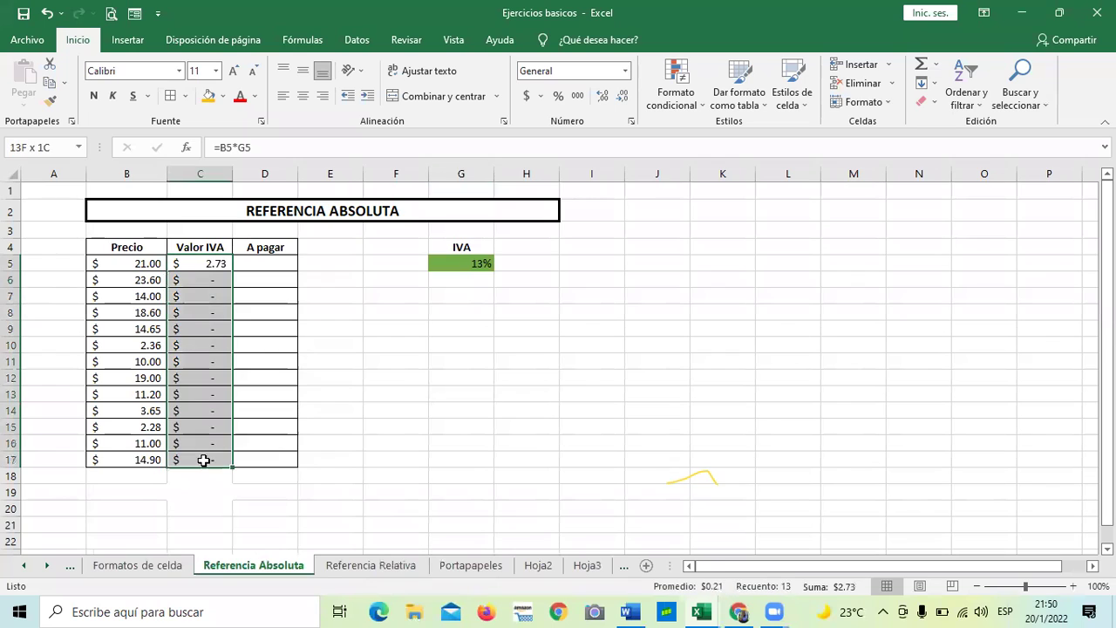
pyautogui.press('Delete')
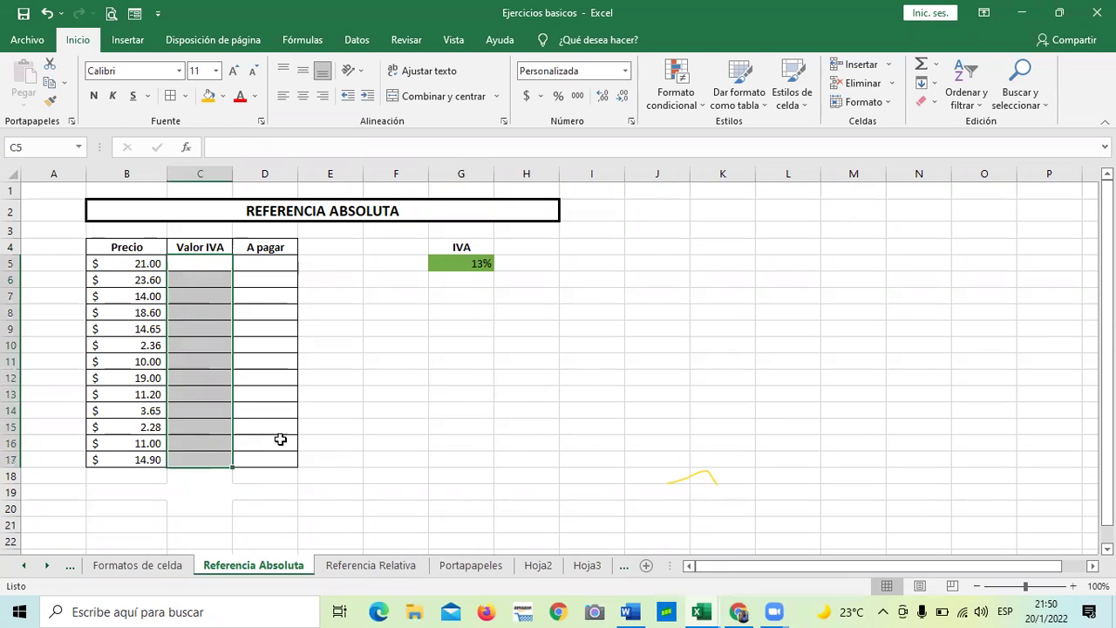
pyautogui.click(410, 378)
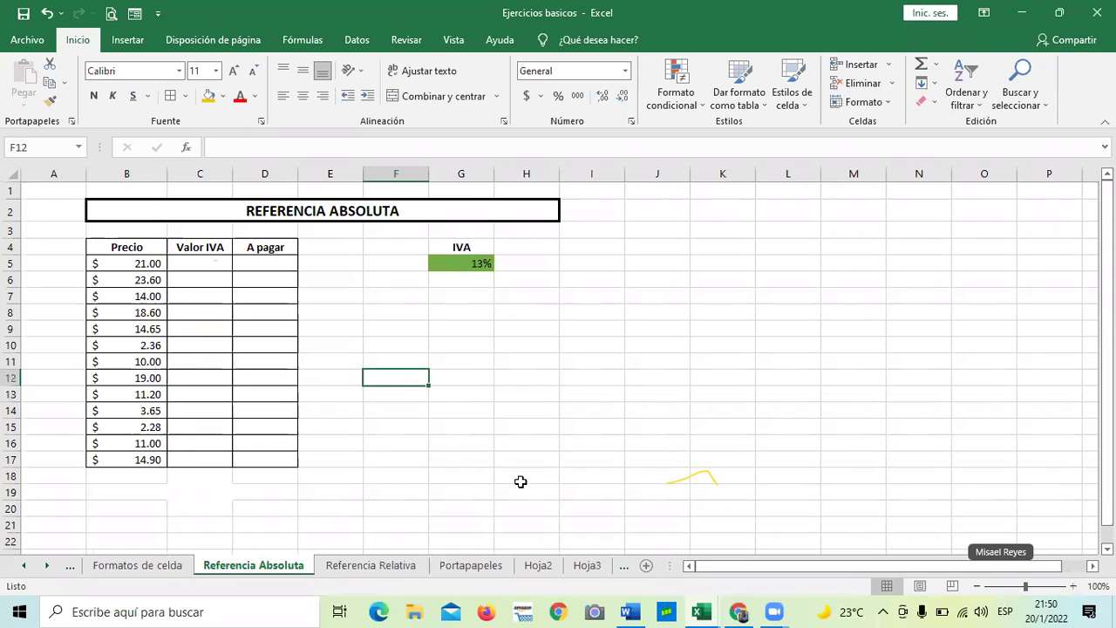
pyautogui.click(483, 408)
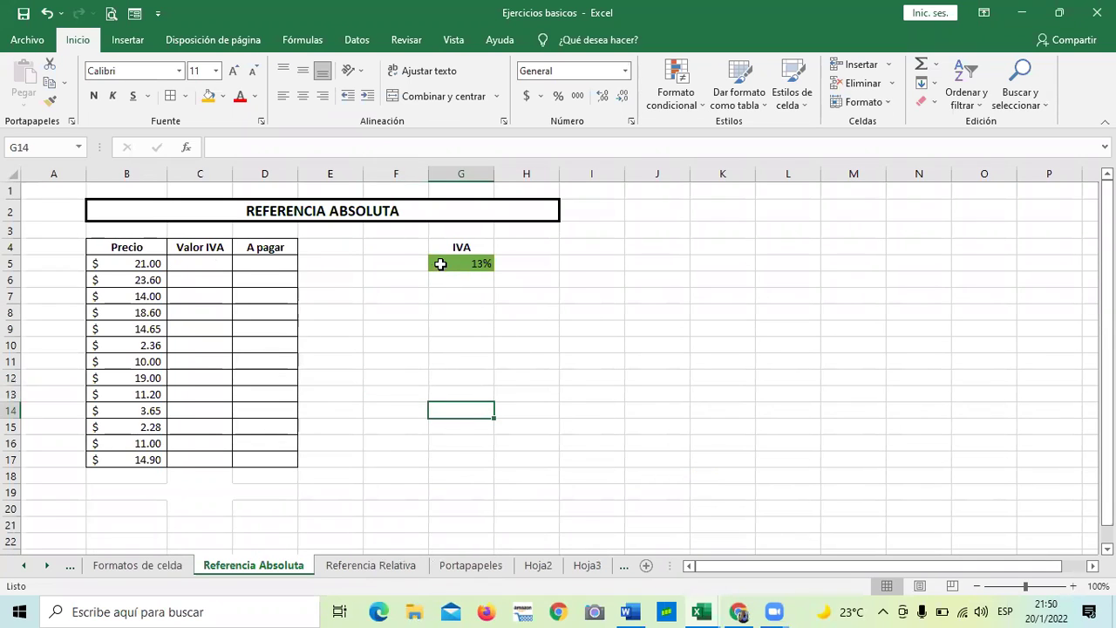
# Point out the IVA rate in G5 and enter the formula =B5*G5 in the first Valor IVA cell, C5.
pyautogui.click(443, 263)
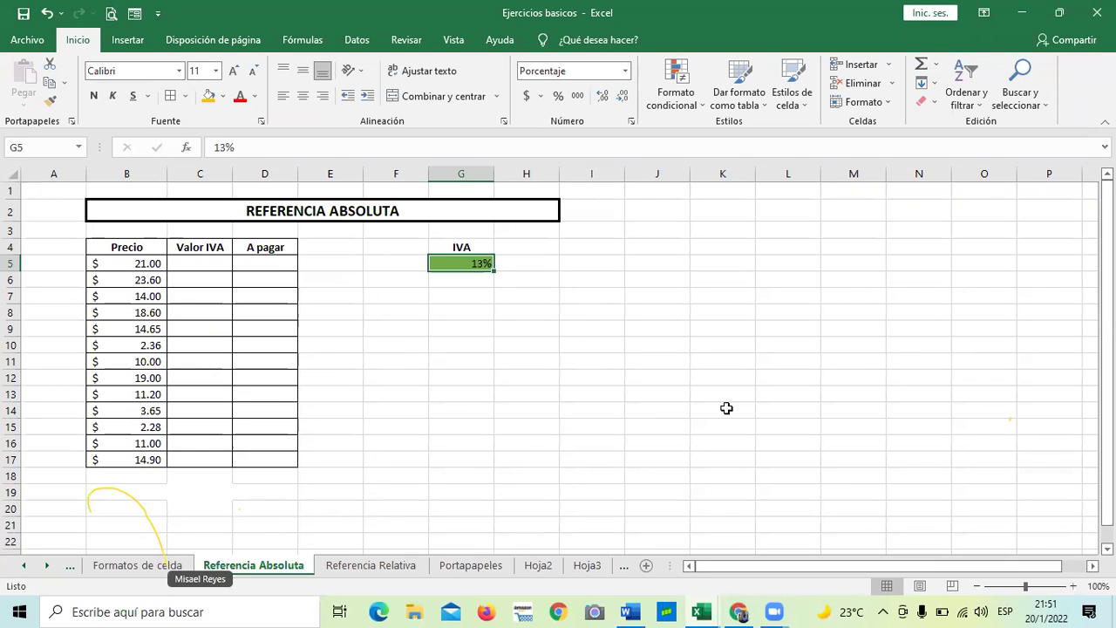
pyautogui.click(502, 414)
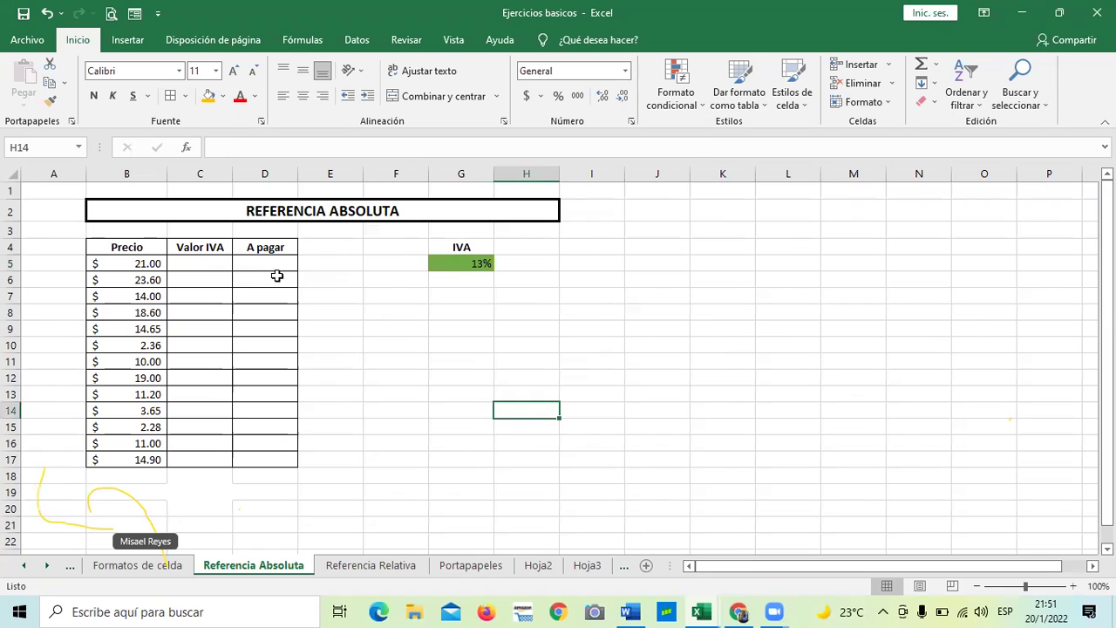
pyautogui.click(201, 263)
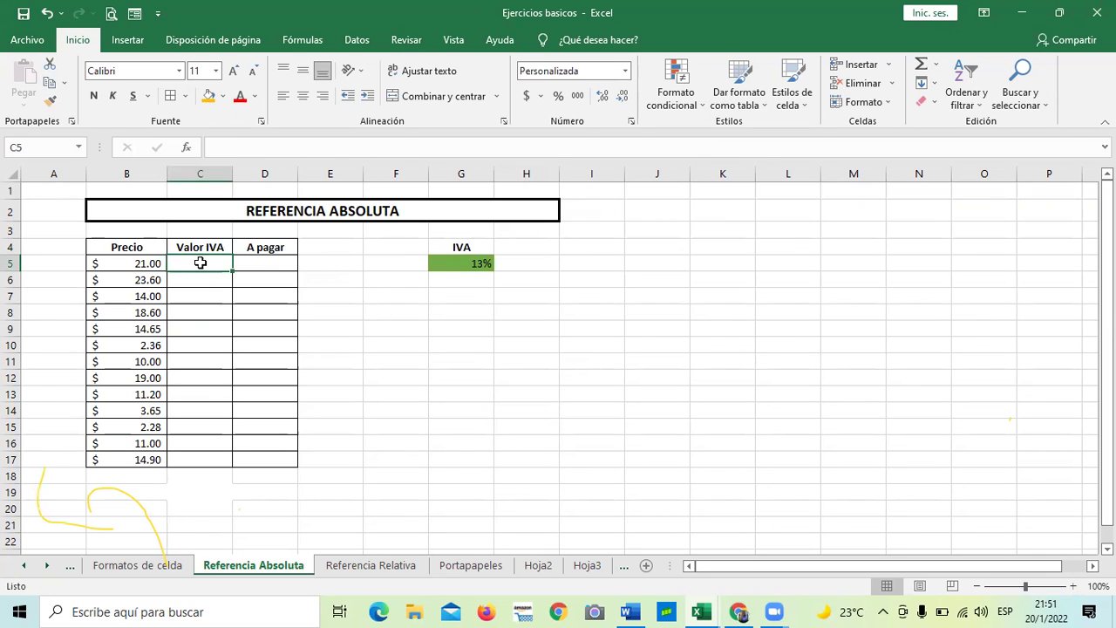
pyautogui.write('=')
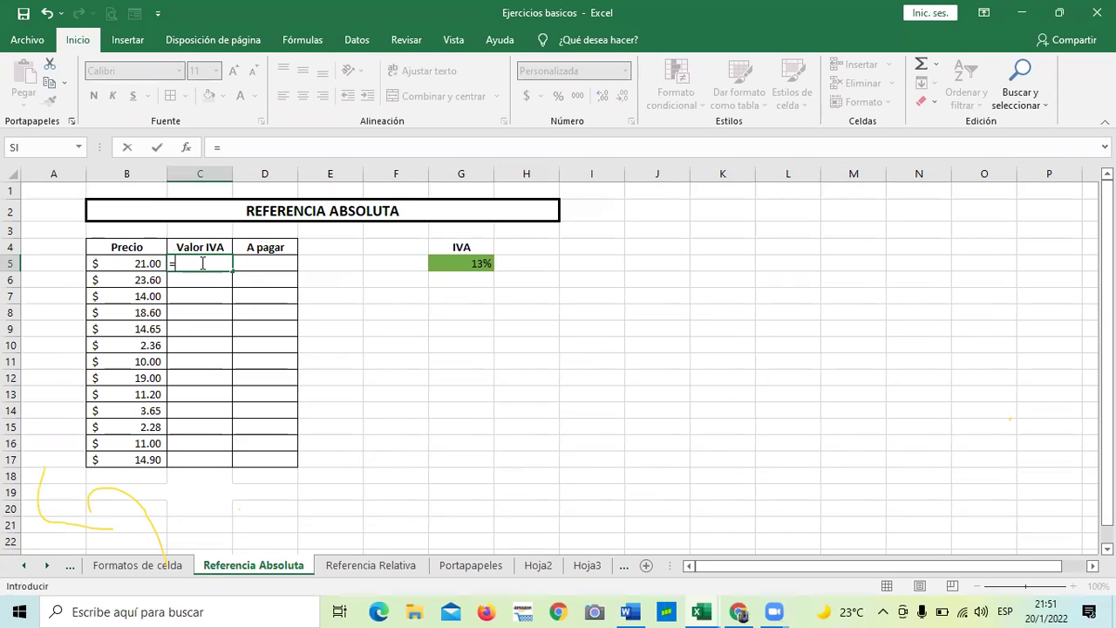
pyautogui.click(137, 264)
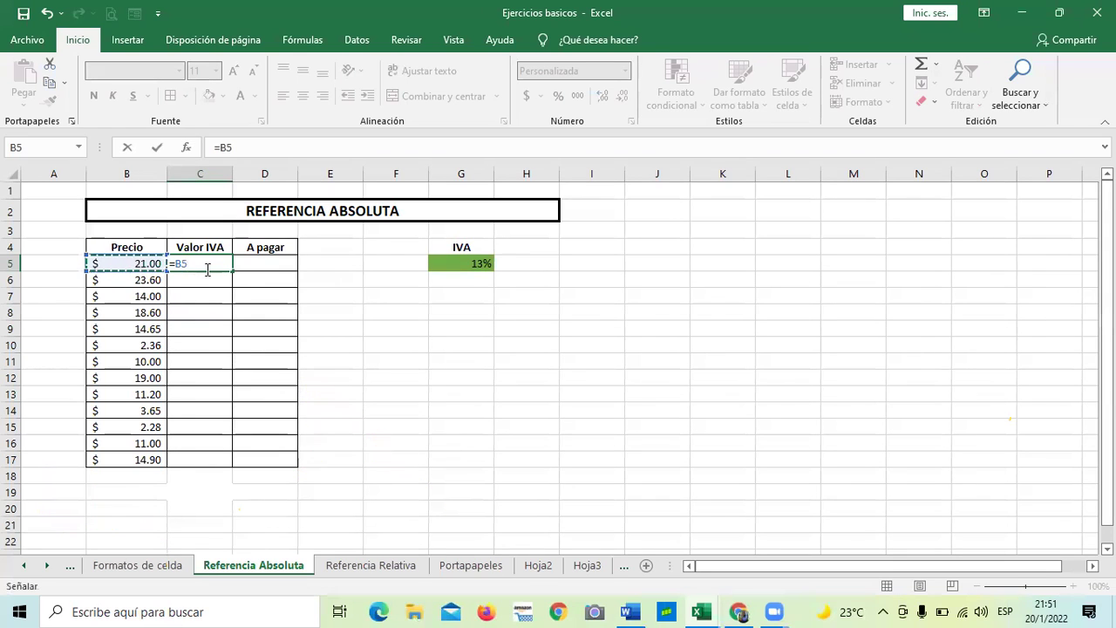
pyautogui.write('*')
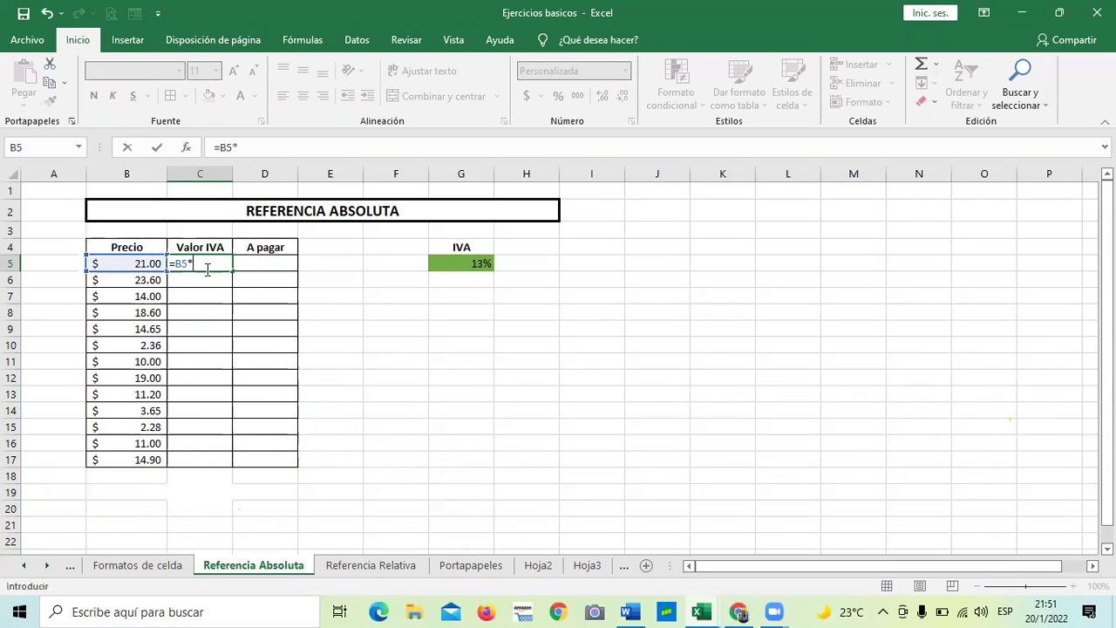
pyautogui.click(446, 266)
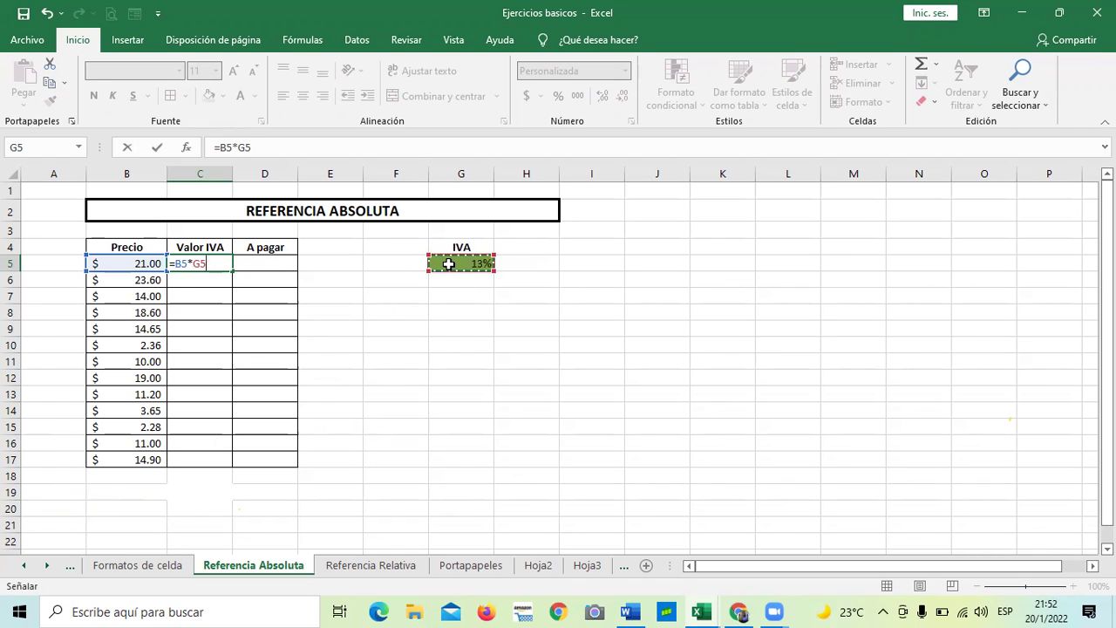
pyautogui.press('Return')
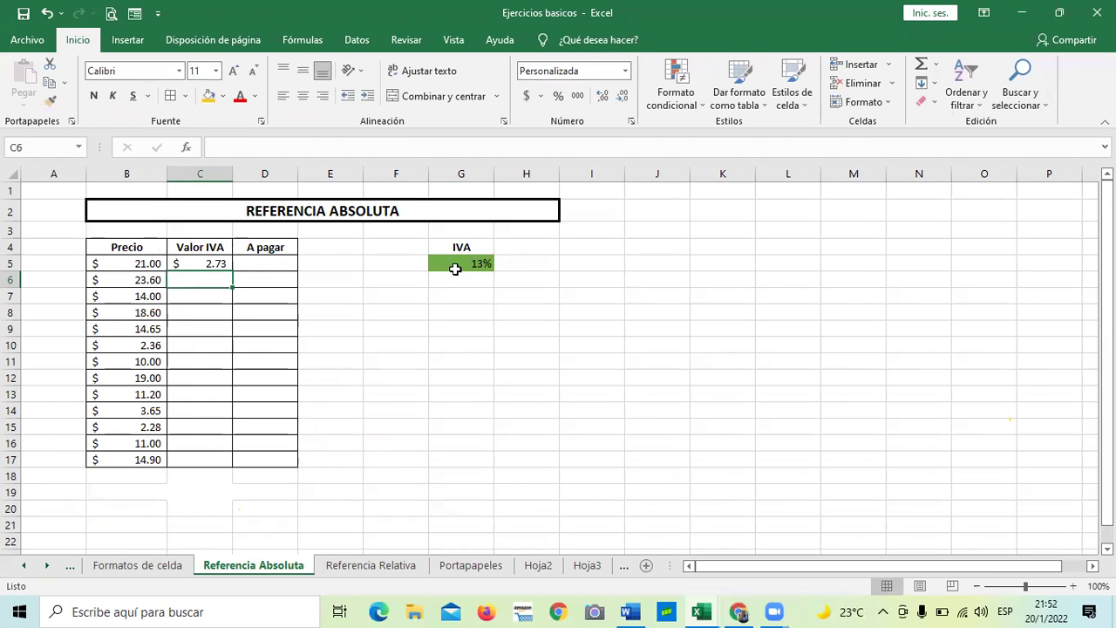
# Copy the relative formula =B5*G5 from C5 down to C17 and inspect the copied formula in C13 against the rate cell G5.
pyautogui.doubleClick(203, 261)
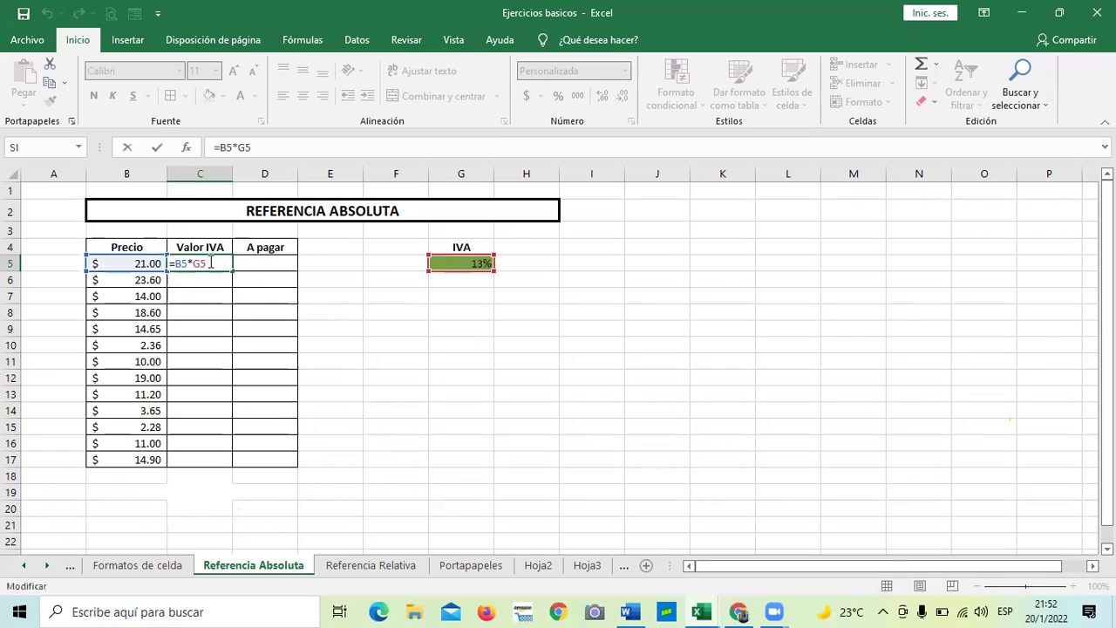
pyautogui.press('Escape')
pyautogui.moveTo(231, 271); pyautogui.dragTo(229, 462)
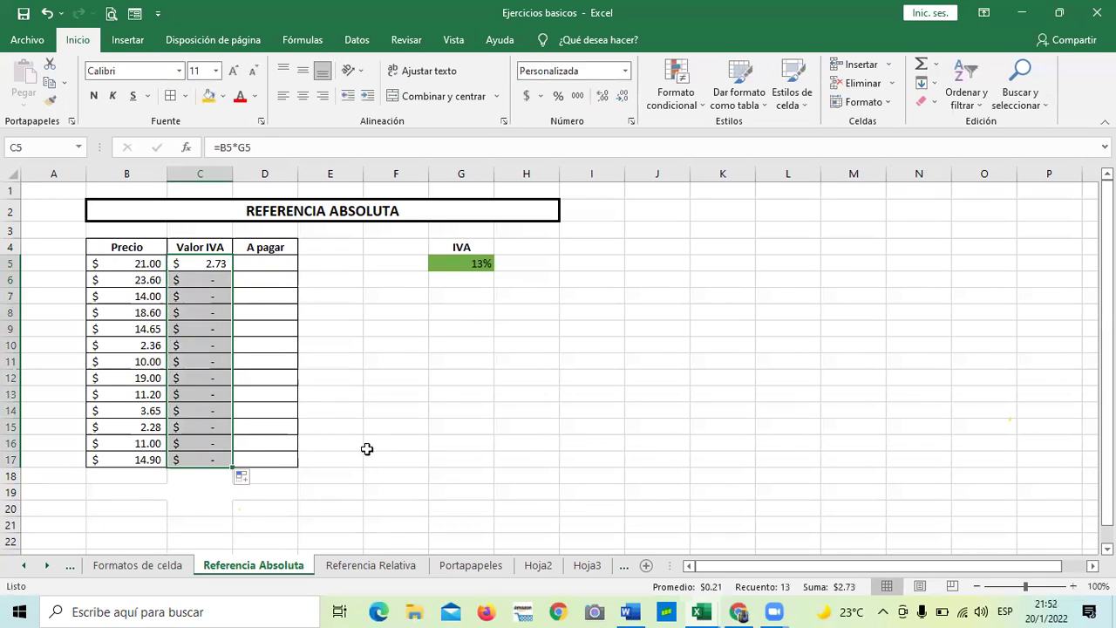
pyautogui.click(434, 442)
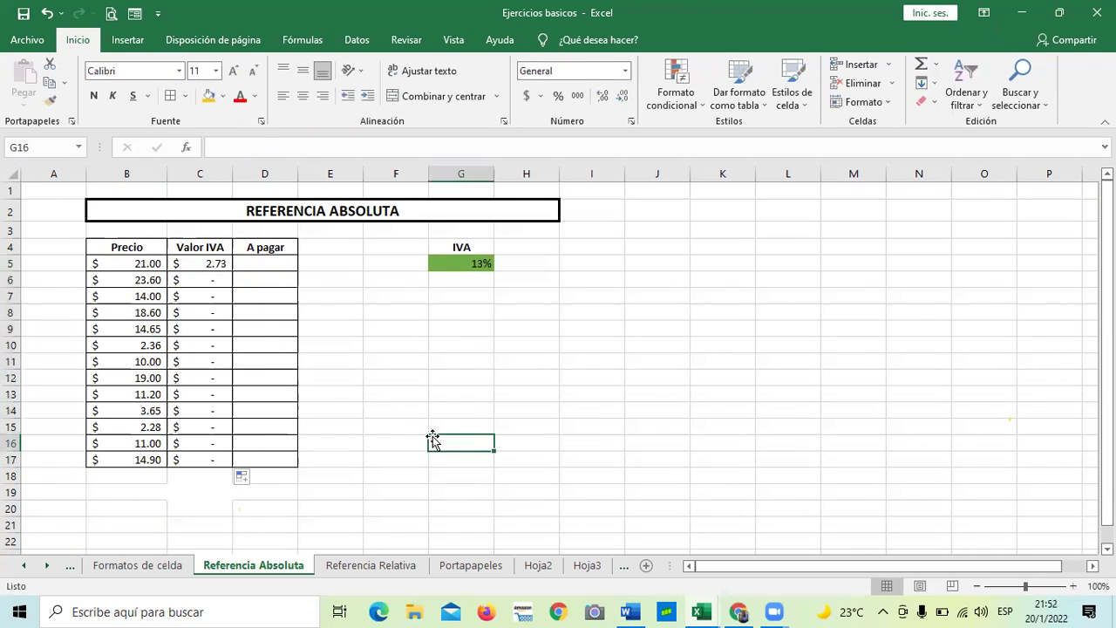
pyautogui.click(199, 397)
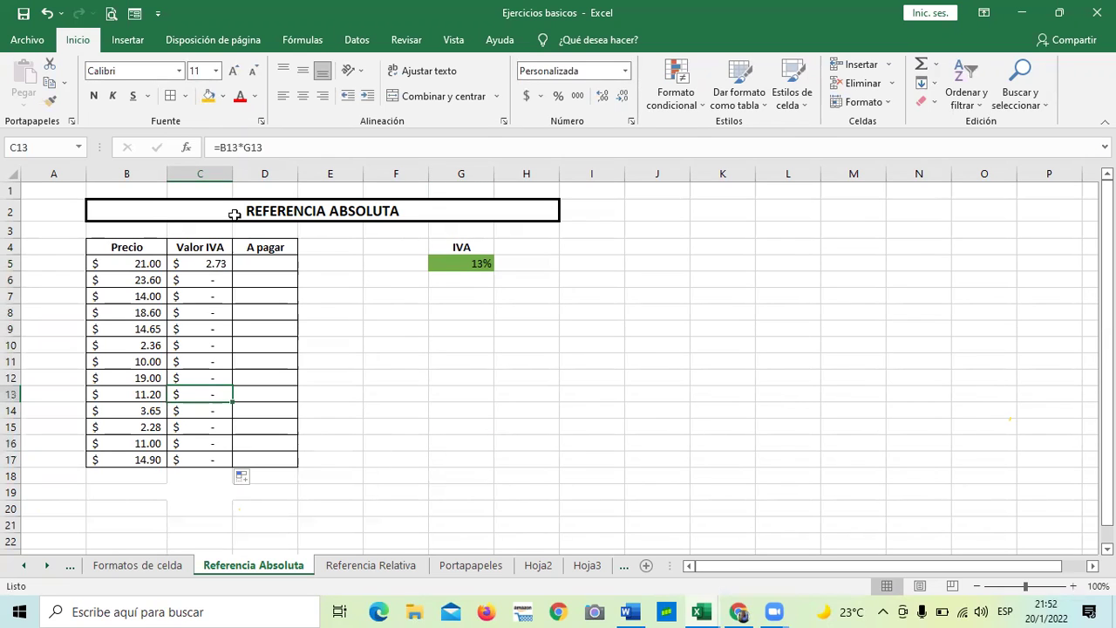
pyautogui.click(314, 147)
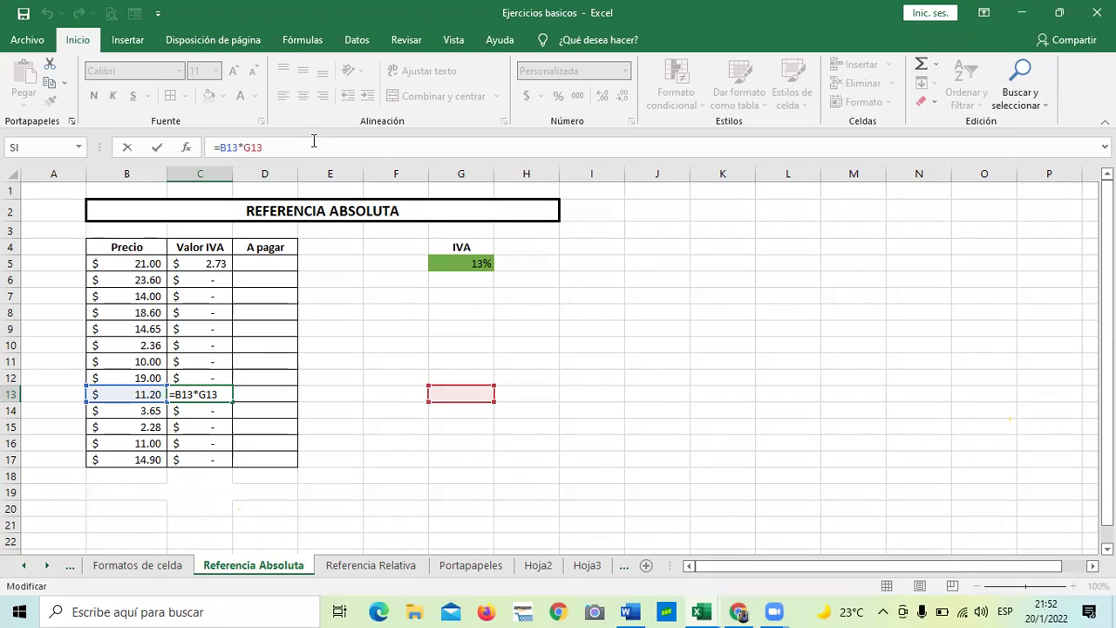
pyautogui.click(457, 262)
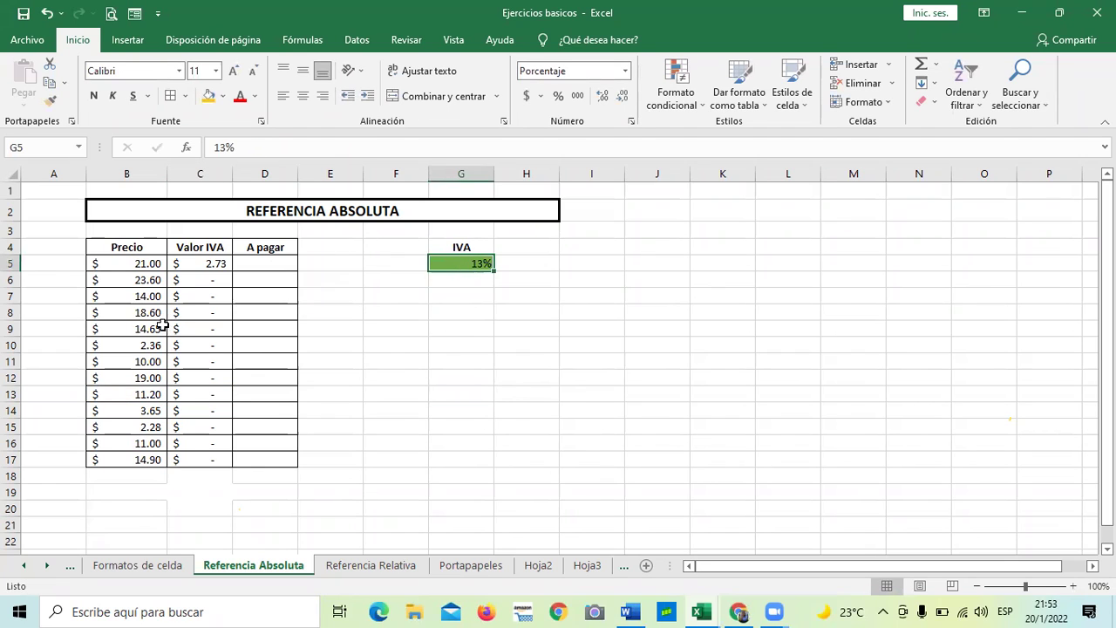
# Clear the formulas from the Valor IVA cells C5:C17 and point out the IVA rate in G5.
pyautogui.moveTo(202, 262); pyautogui.dragTo(201, 459)
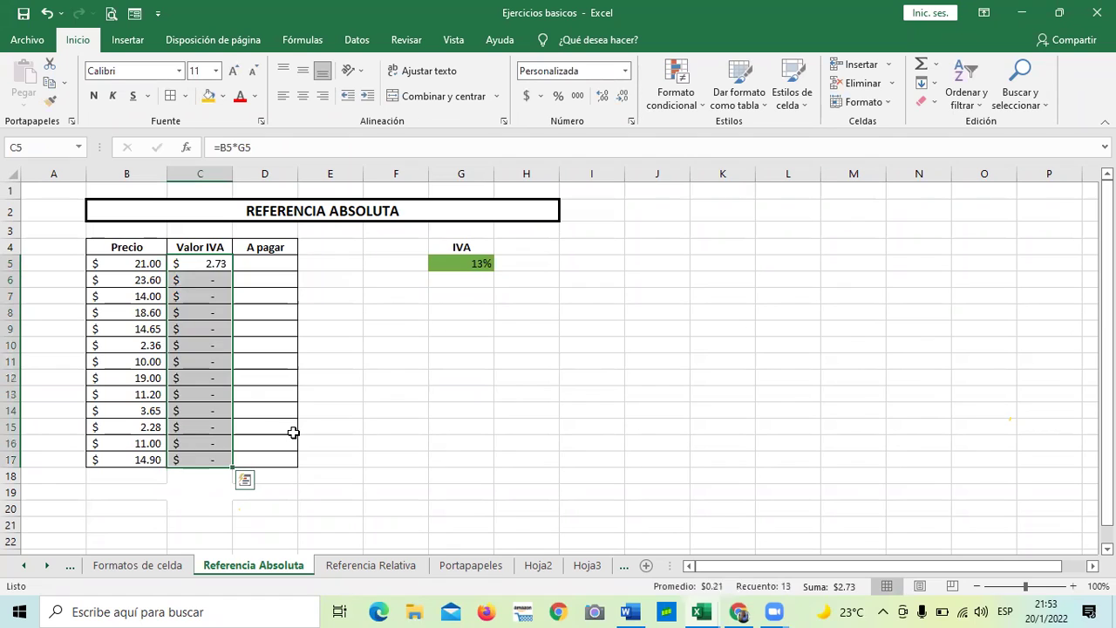
pyautogui.press('Delete')
pyautogui.click(330, 347)
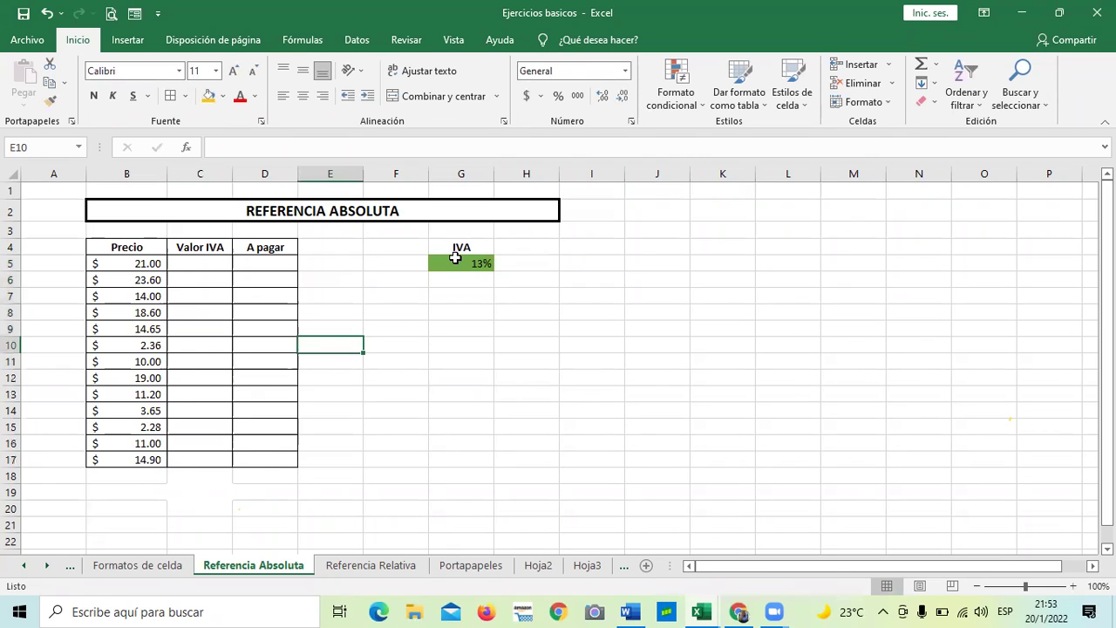
pyautogui.click(455, 259)
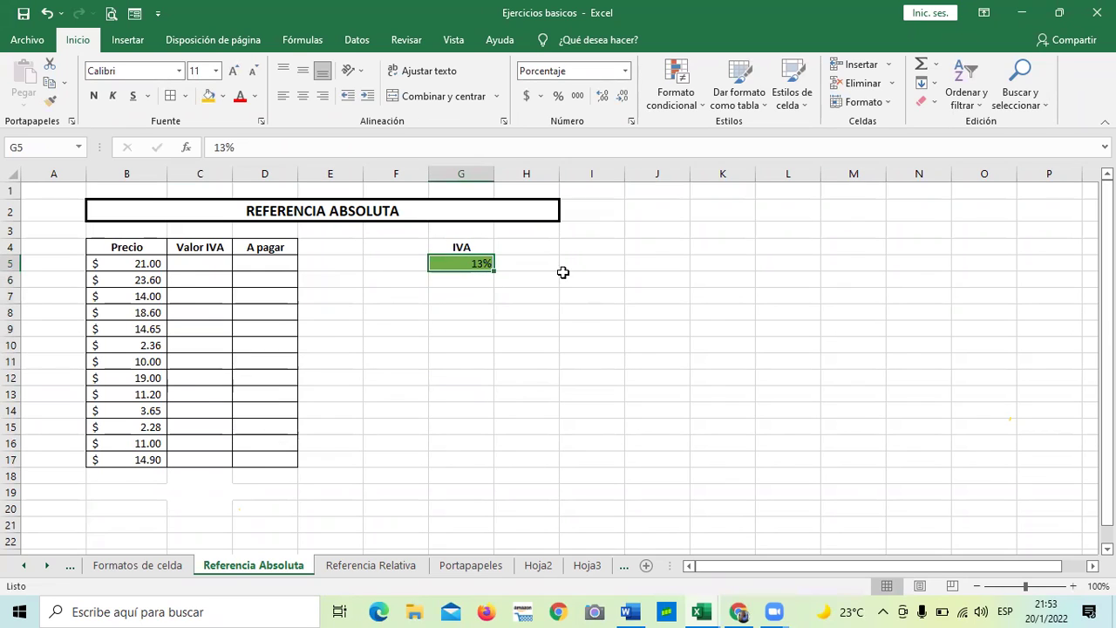
# Enter =B5*$G$5 with an absolute reference to the IVA rate in C5 and copy it down through C17.
pyautogui.click(190, 262)
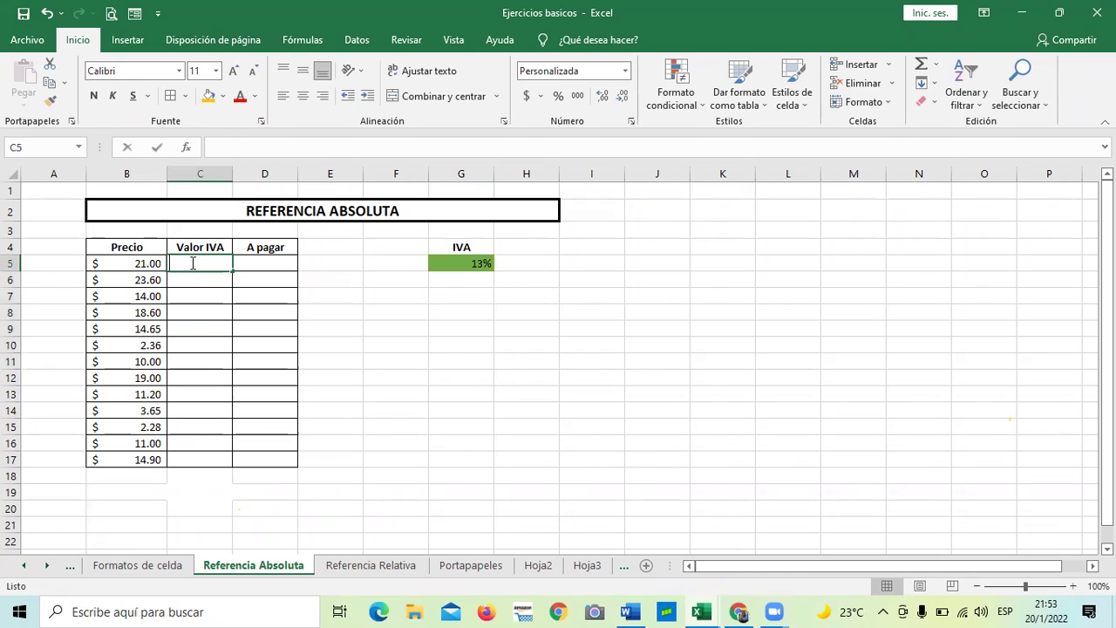
pyautogui.write('=')
pyautogui.click(135, 263)
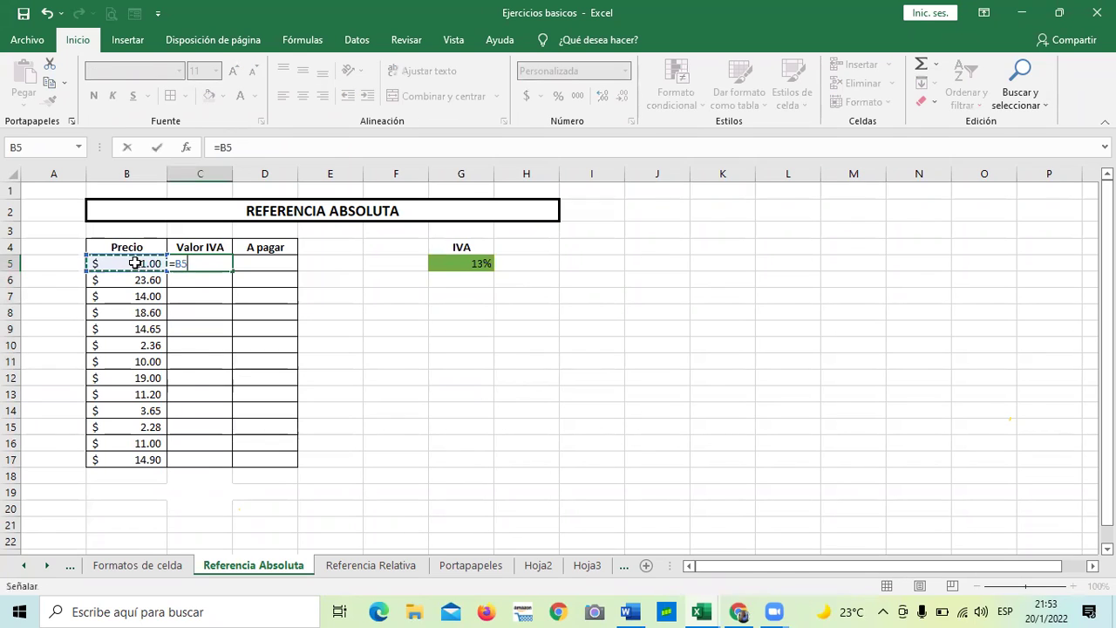
pyautogui.write('*')
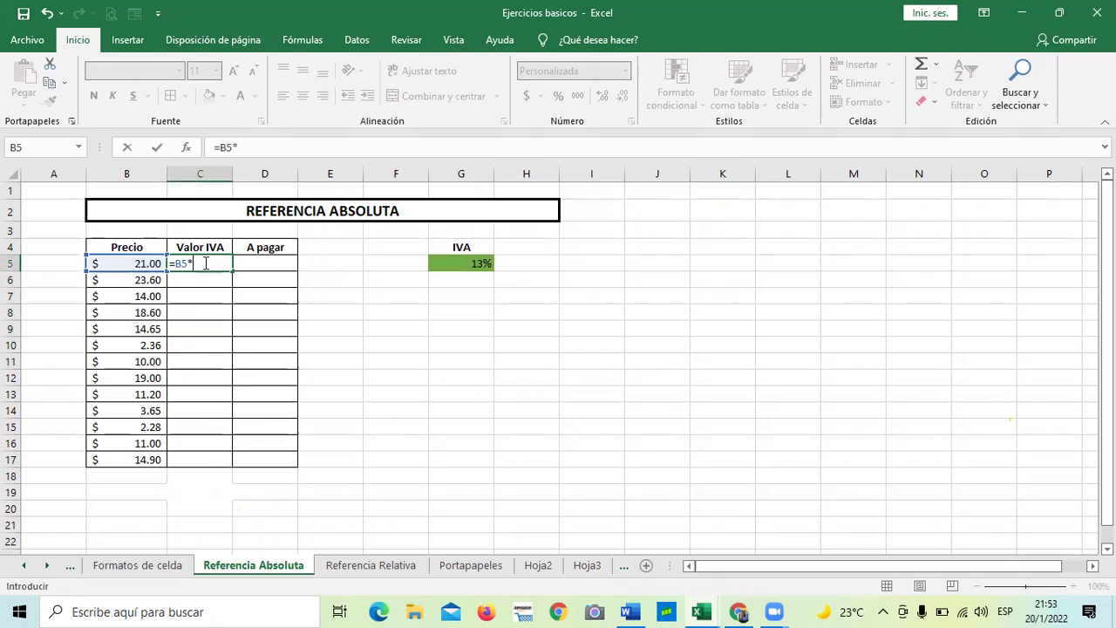
pyautogui.click(246, 146)
pyautogui.write('$')
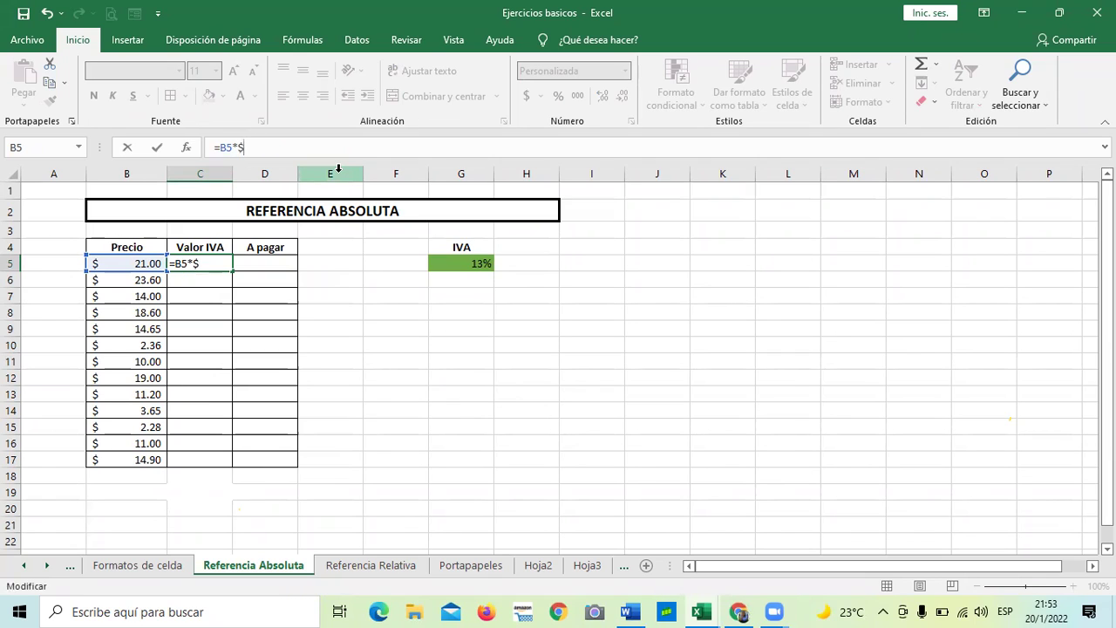
pyautogui.write('g')
pyautogui.press('BackSpace')
pyautogui.write('G')
pyautogui.write('$5')
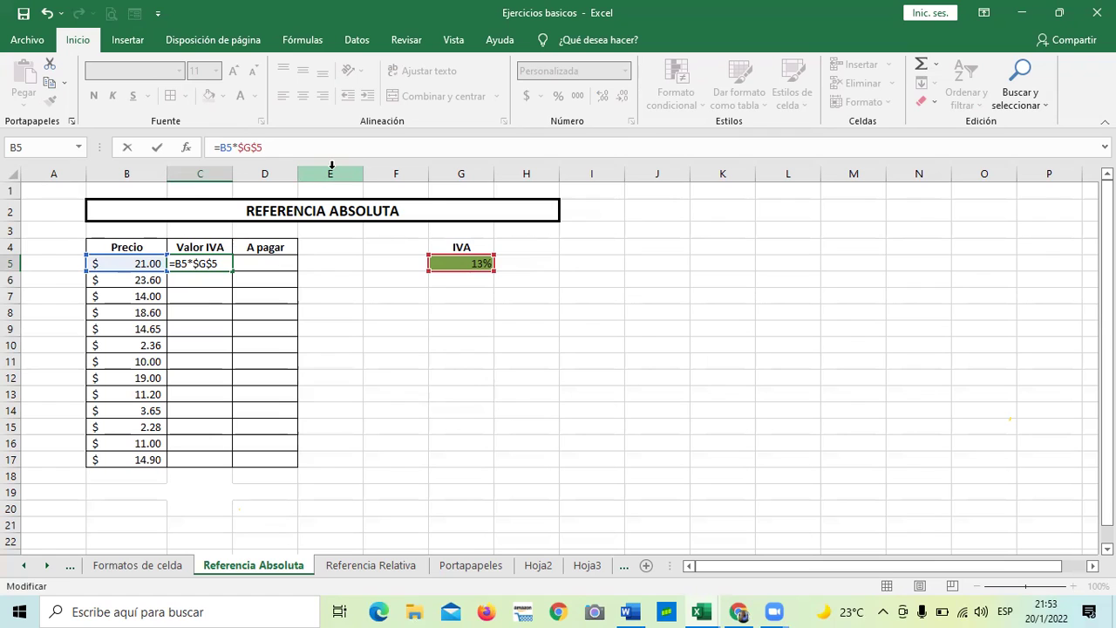
pyautogui.hotkey('ctrl', 'Return')
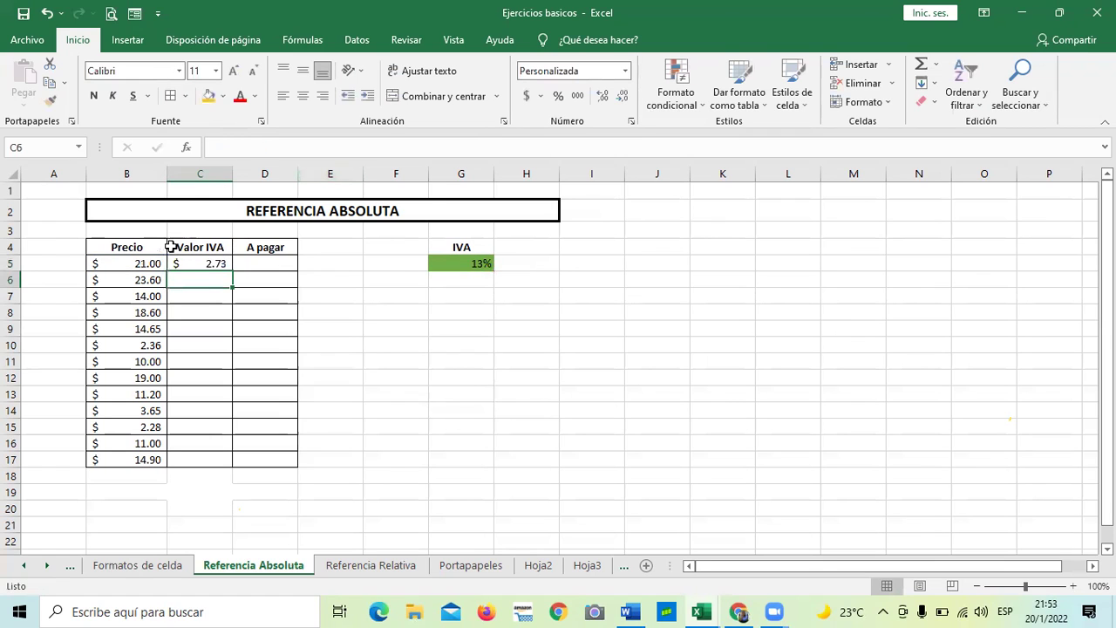
pyautogui.moveTo(230, 282); pyautogui.dragTo(265, 459)
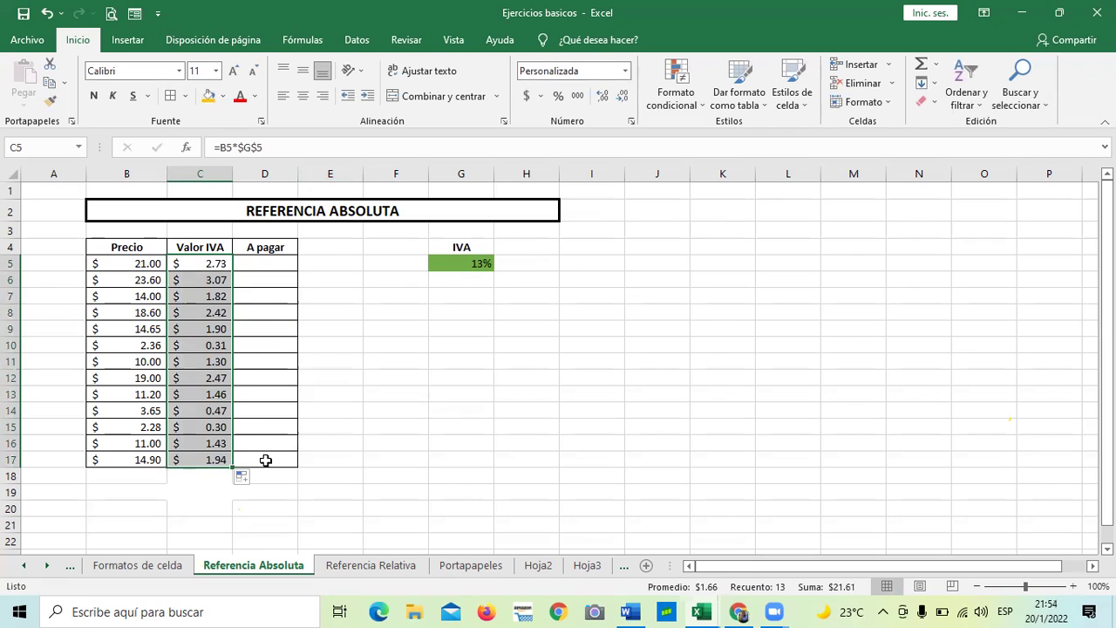
# Check the copied formulas in several Valor IVA cells and examine the relative and absolute references in C16.
pyautogui.click(206, 391)
pyautogui.click(207, 362)
pyautogui.click(207, 329)
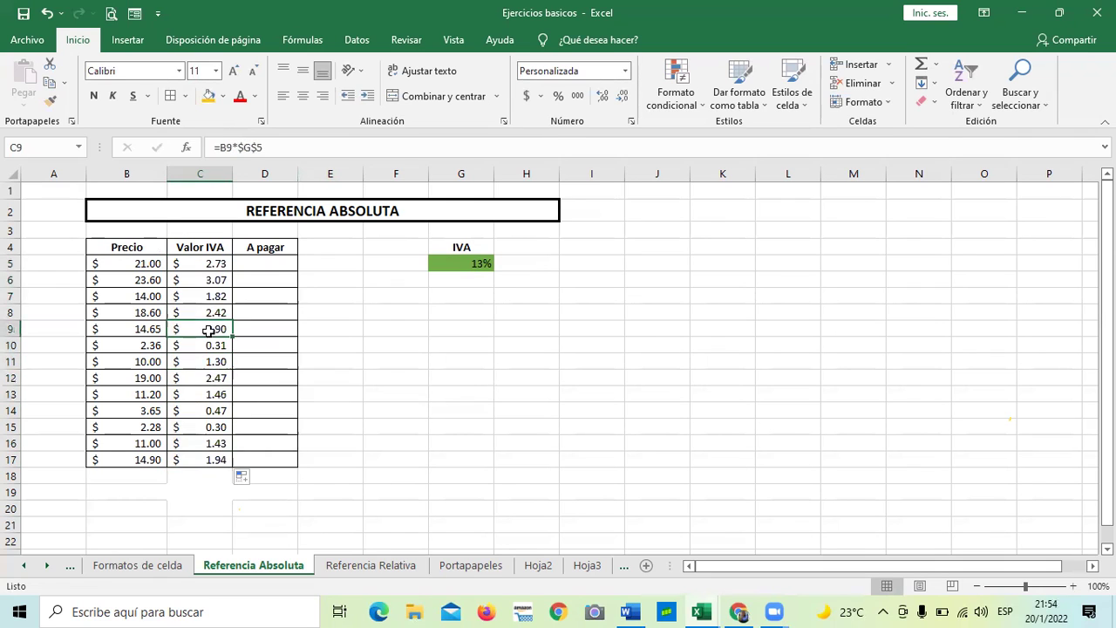
pyautogui.click(206, 312)
pyautogui.click(207, 377)
pyautogui.click(206, 443)
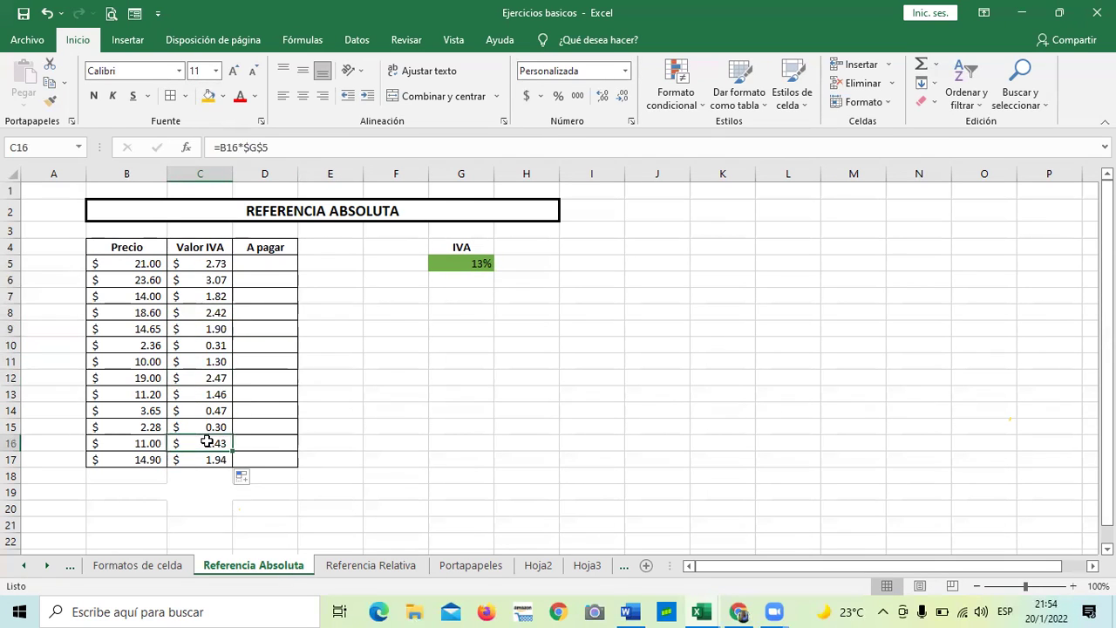
pyautogui.click(303, 146)
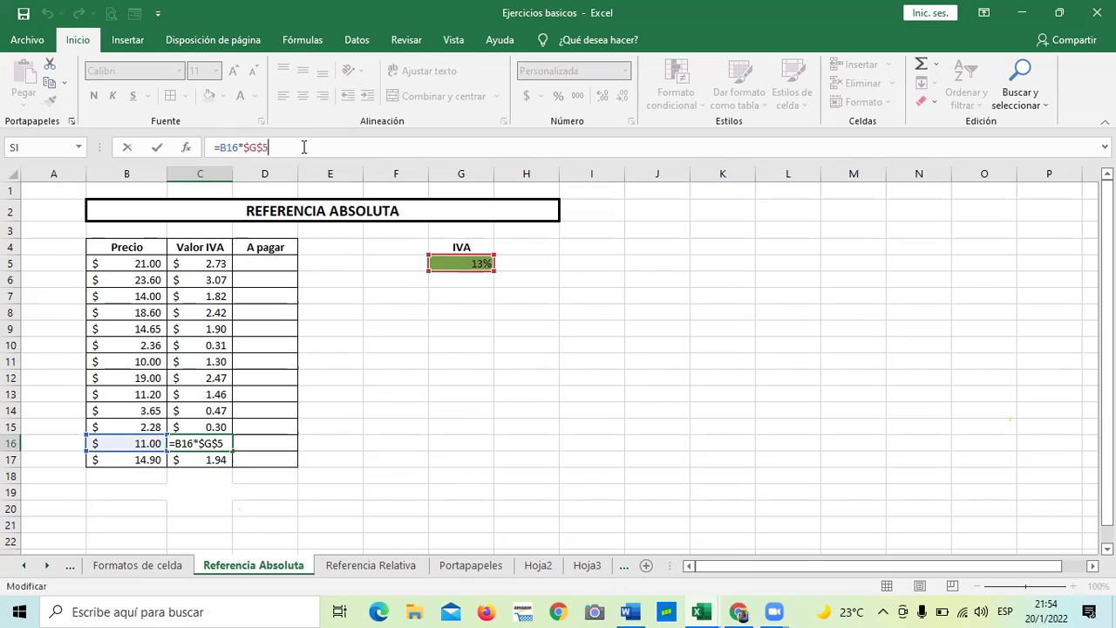
pyautogui.press('Return')
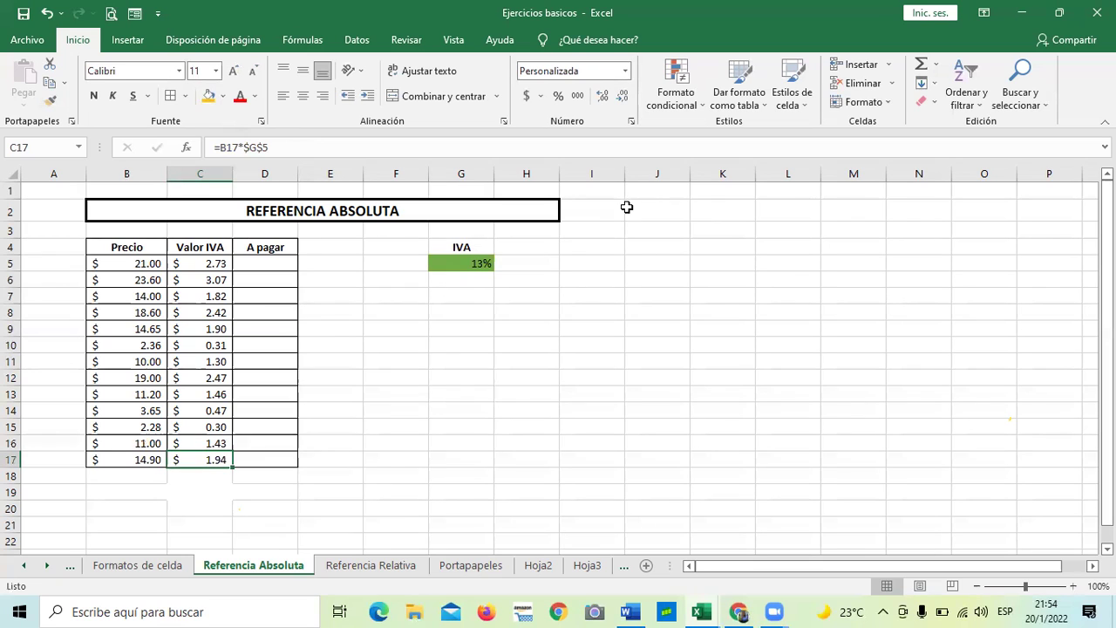
# Inspect the content of the IVA rate cell G5 and leave its value as it is.
pyautogui.click(479, 262)
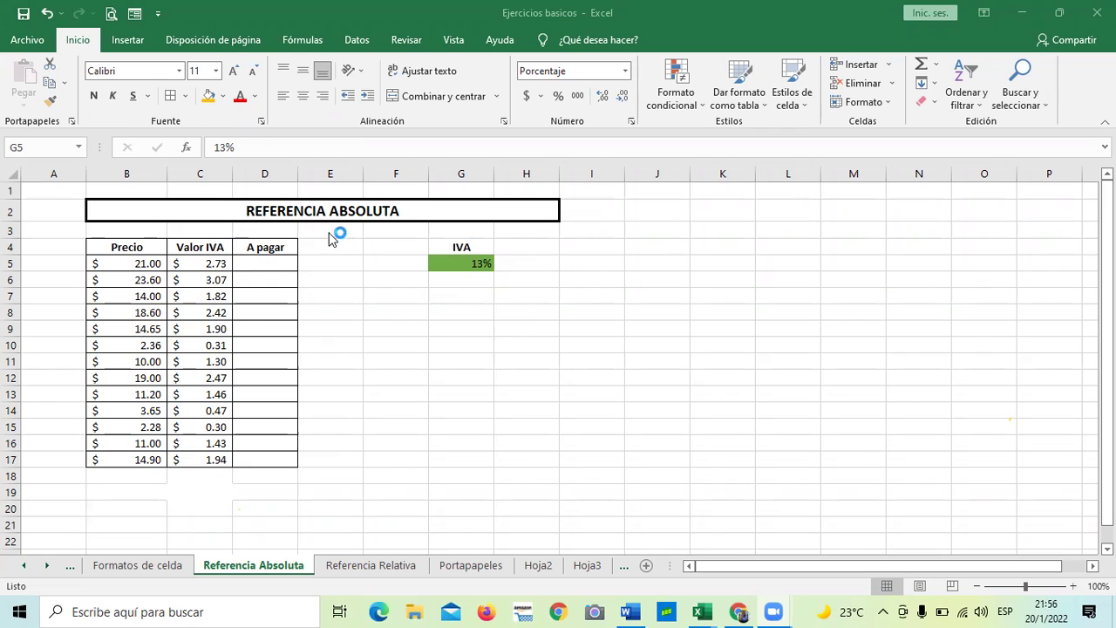
pyautogui.click(461, 262)
pyautogui.doubleClick(461, 263)
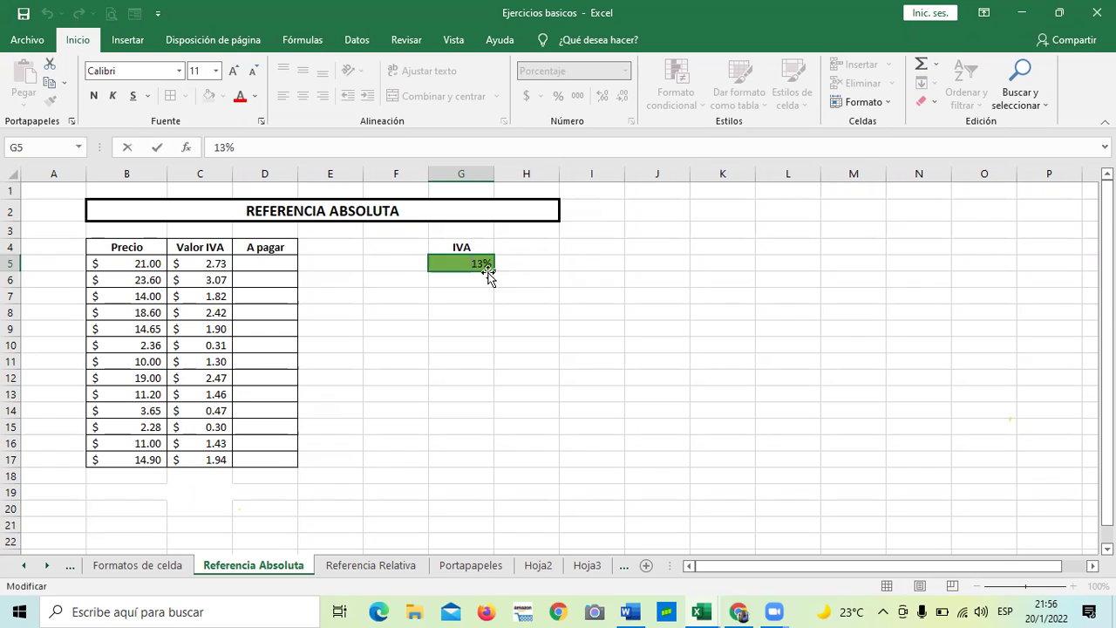
pyautogui.press('Return')
pyautogui.click(489, 375)
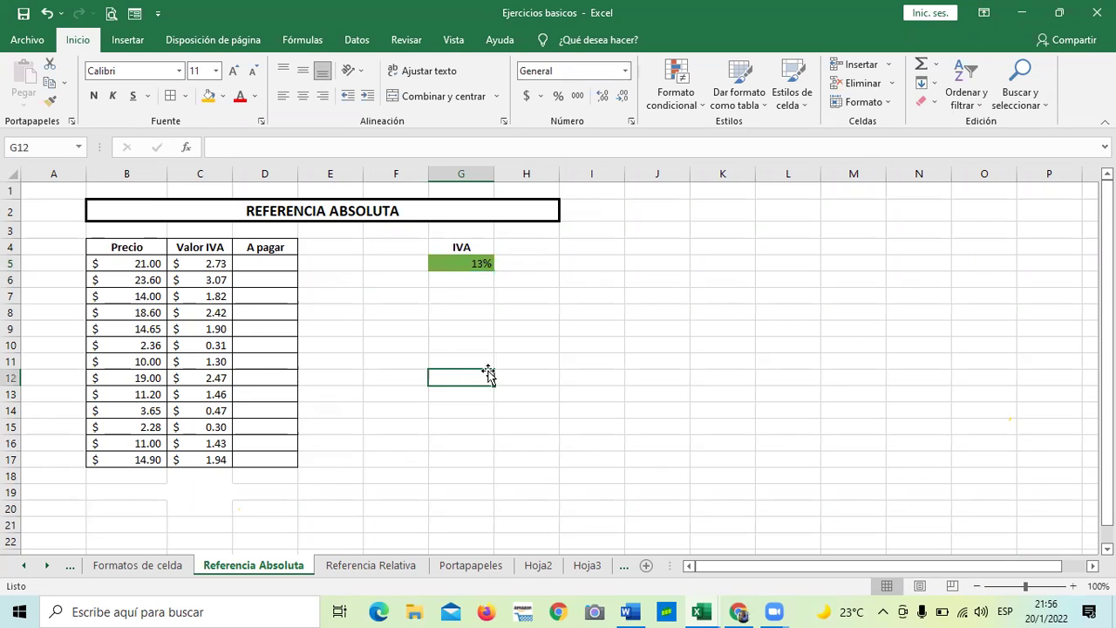
# Open the Referencia Relativa sheet and look over its Precio, Unidades and A pagar columns.
pyautogui.click(353, 568)
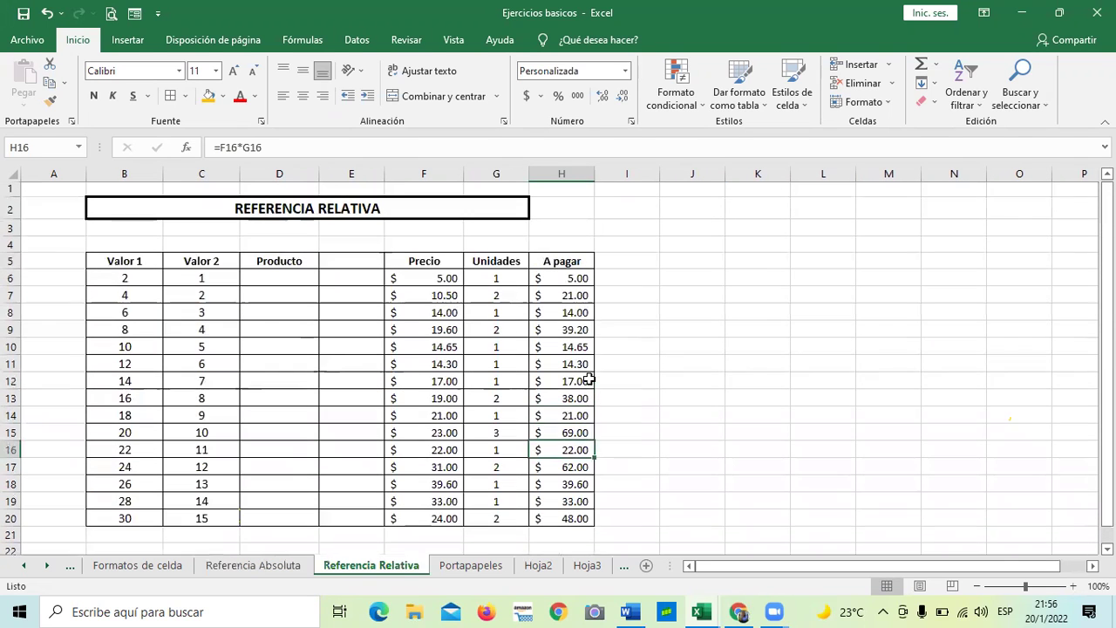
pyautogui.scroll(-1, 583, 375)
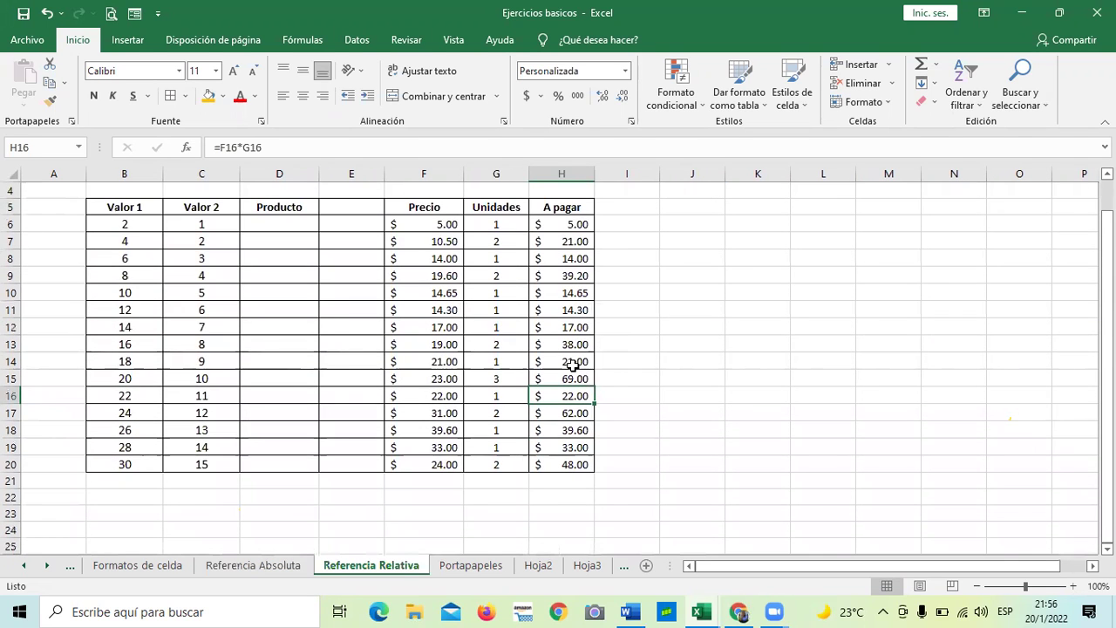
pyautogui.scroll(1, 573, 367)
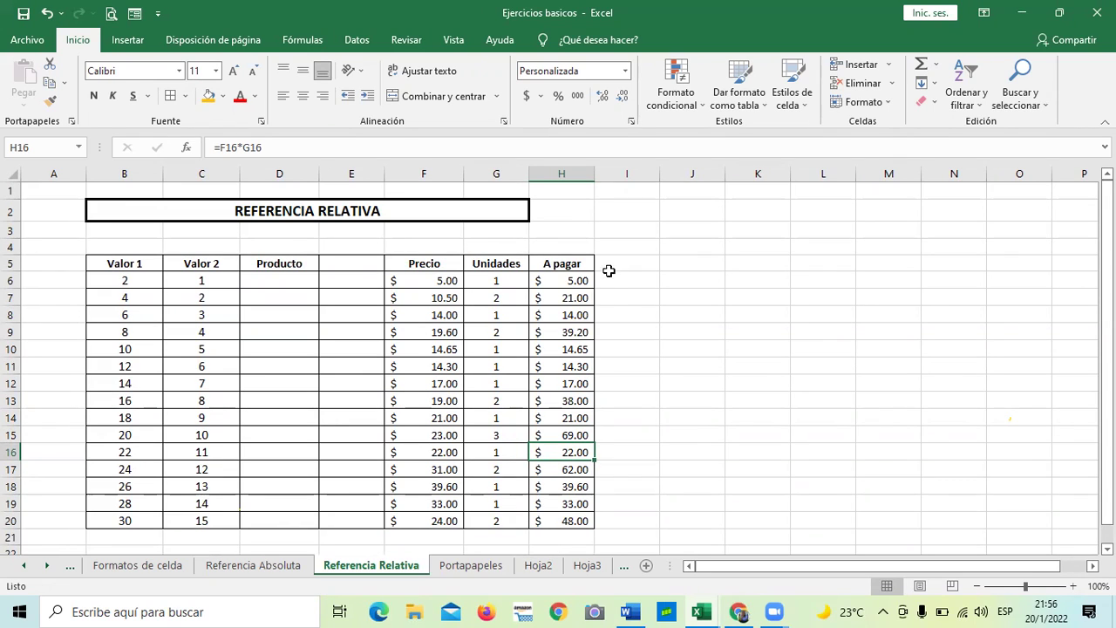
pyautogui.click(444, 280)
# Enter 13% in the empty cell J2 beside the Referencia Relativa title.
pyautogui.click(684, 213)
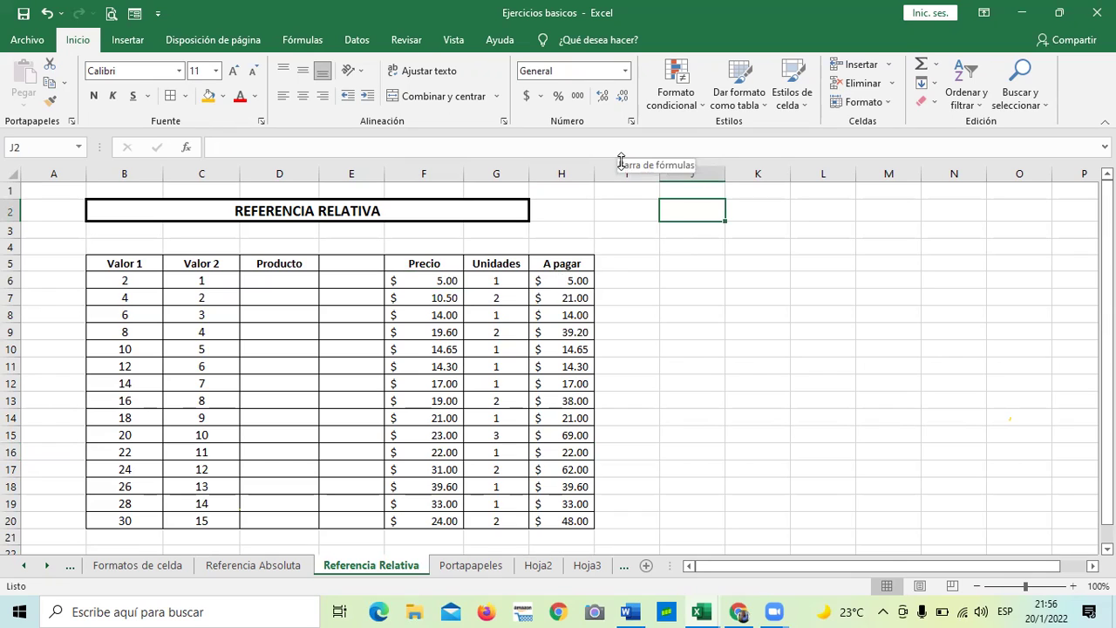
pyautogui.write('13')
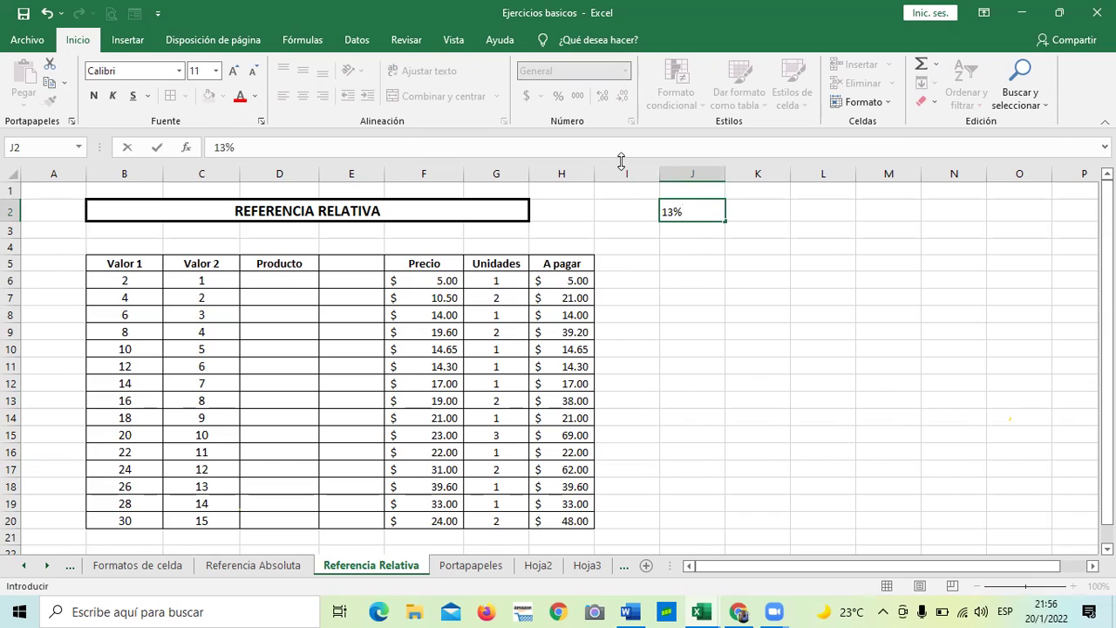
pyautogui.press('Return')
pyautogui.click(709, 455)
# Delete the percentage from cell J2 of the Referencia Relativa sheet.
pyautogui.click(689, 207)
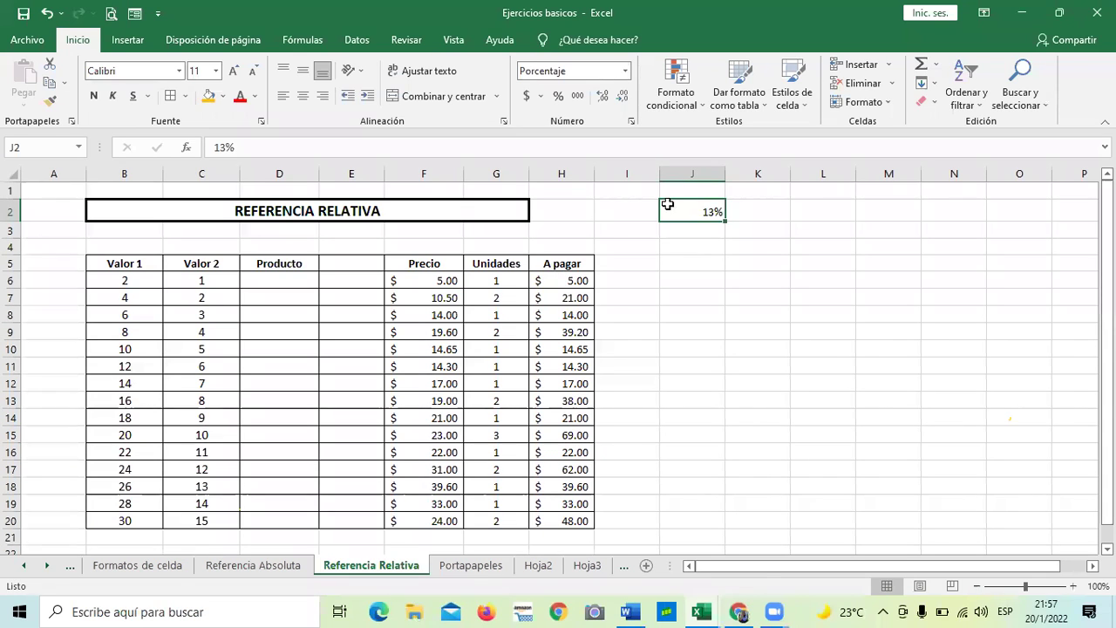
pyautogui.press('BackSpace')
pyautogui.click(705, 337)
pyautogui.click(666, 204)
pyautogui.click(701, 282)
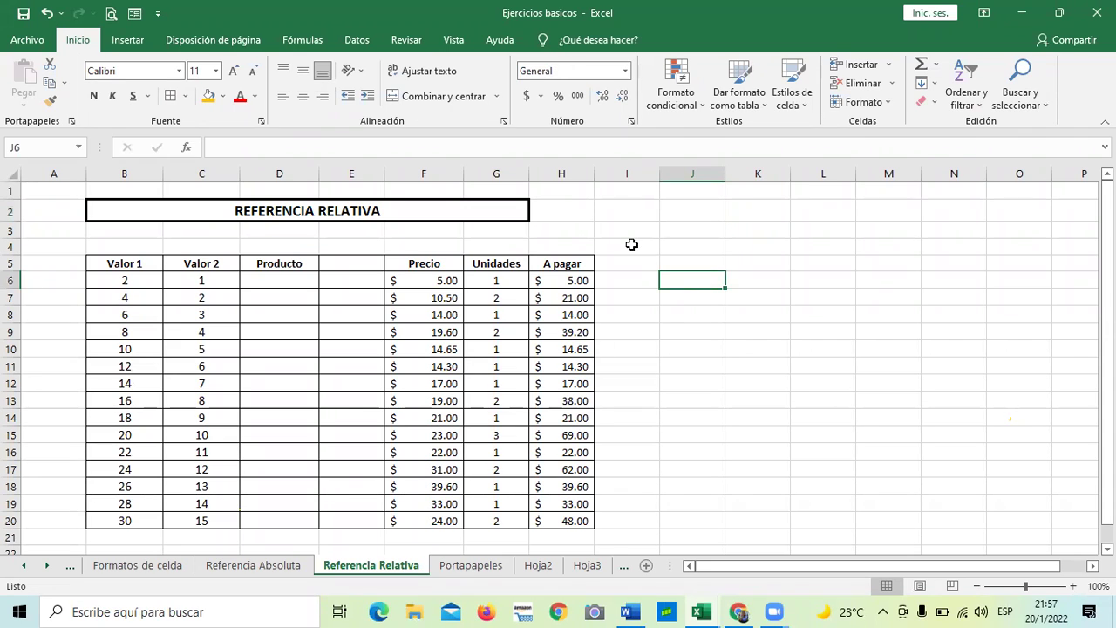
pyautogui.click(762, 253)
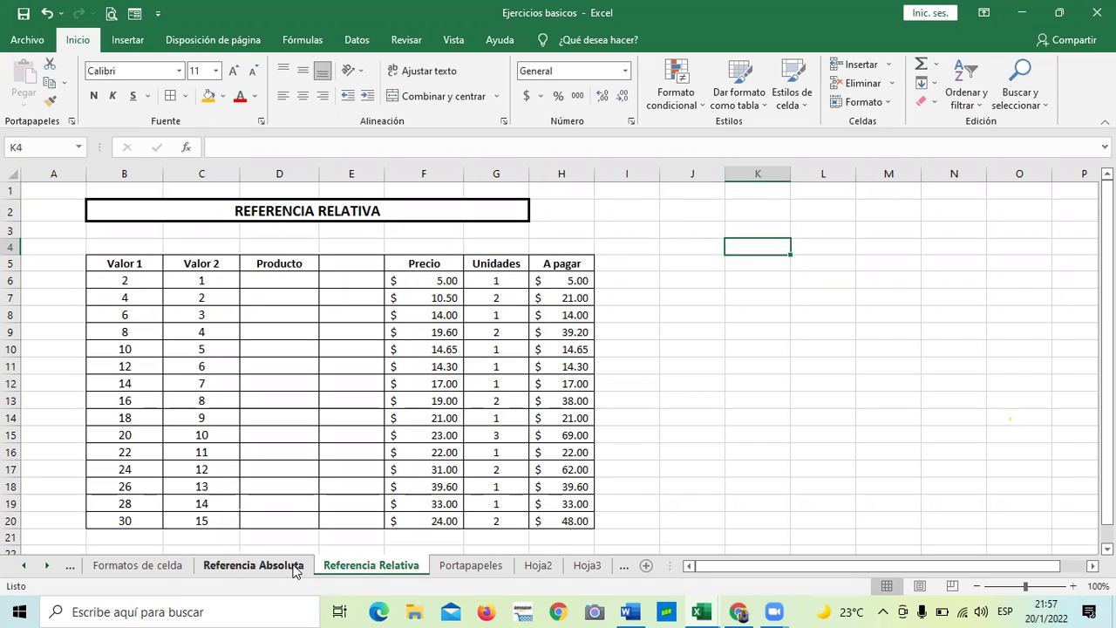
# Review the first four sheets in order: Función HORA, Formatos de celda, Referencia Absoluta and Referencia Relativa.
pyautogui.click(25, 567)
pyautogui.click(25, 569)
pyautogui.click(115, 569)
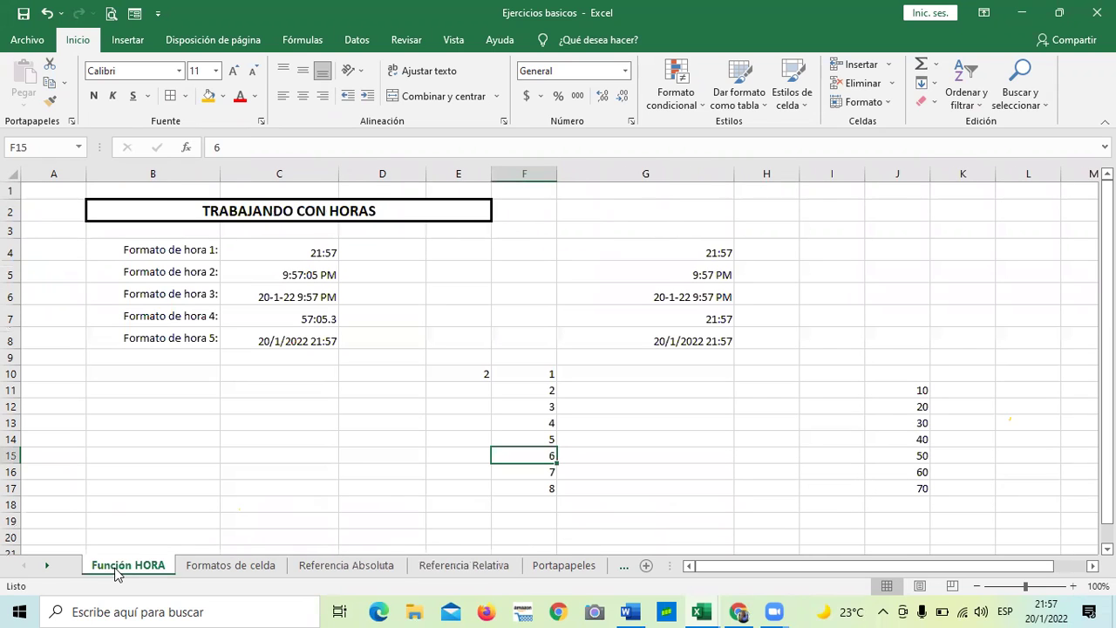
pyautogui.click(229, 565)
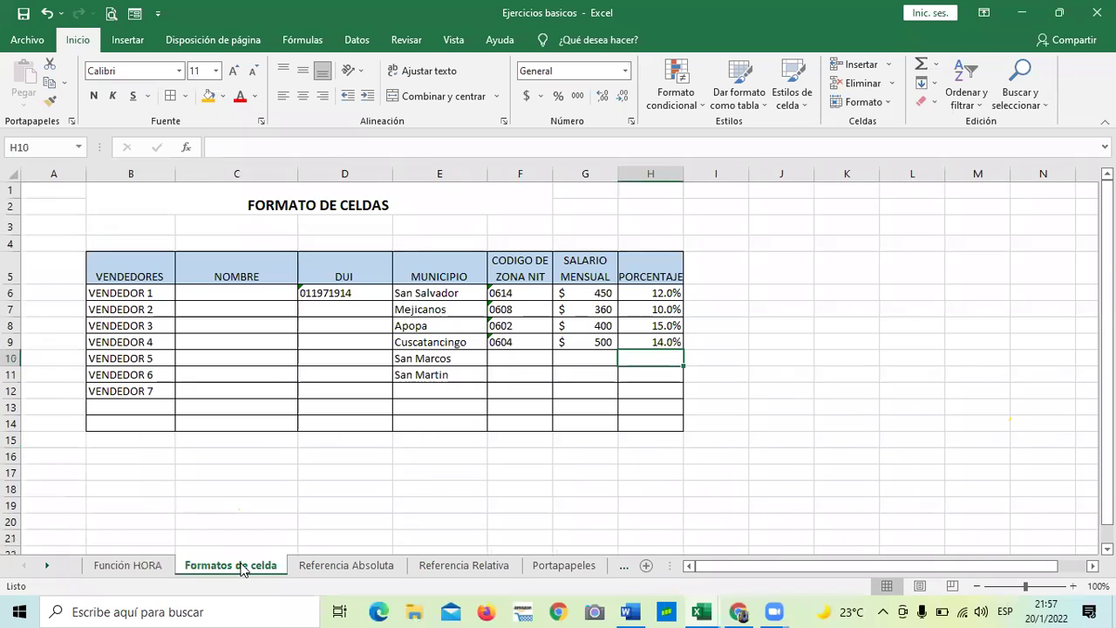
pyautogui.click(311, 566)
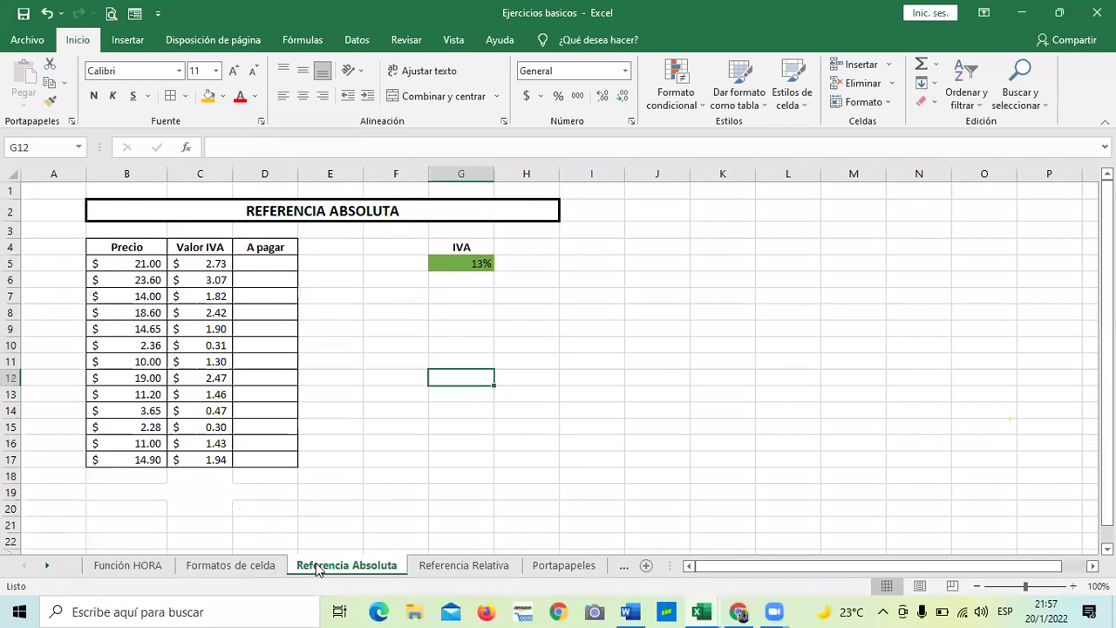
pyautogui.click(445, 567)
# Look through the remaining sheets of the workbook: Portapapeles, Hoja2, Hoja3, Hoja7 and Hoja1.
pyautogui.click(47, 565)
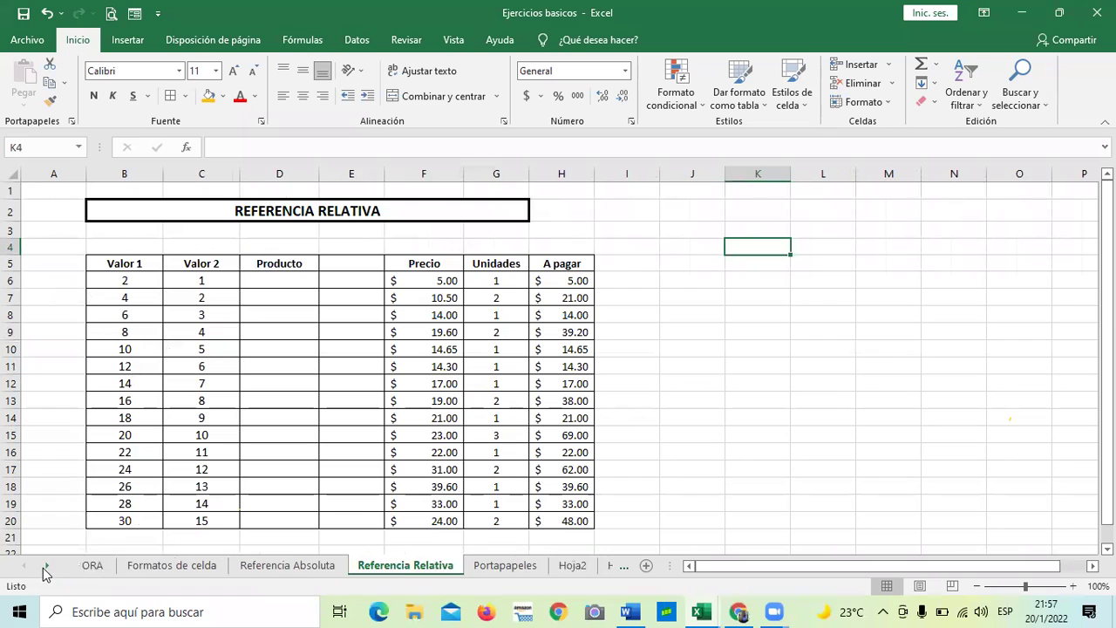
pyautogui.click(449, 571)
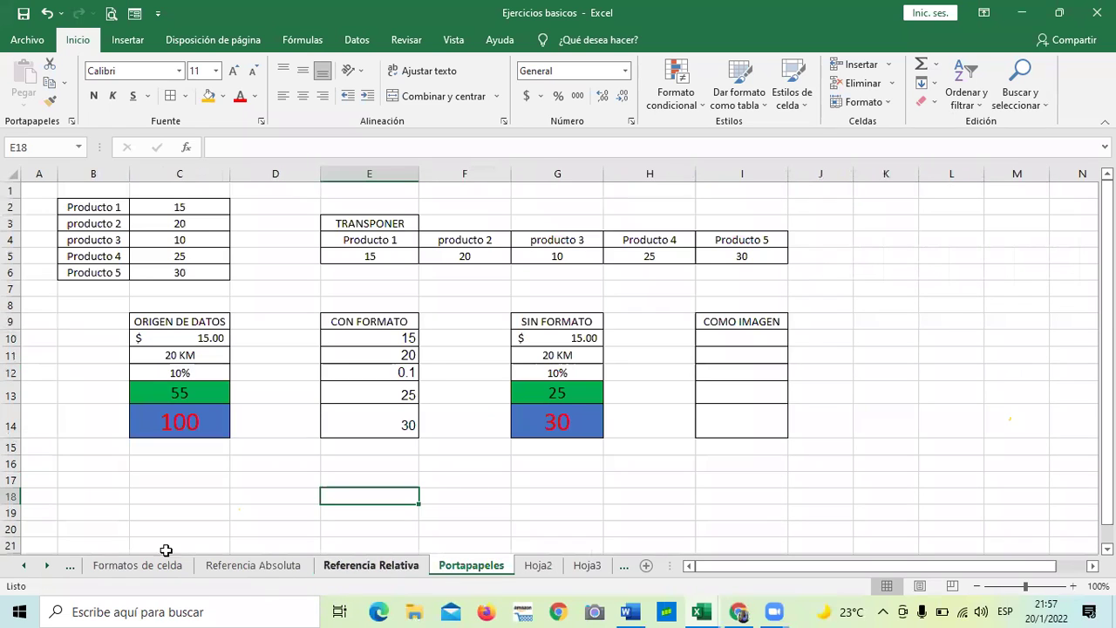
pyautogui.click(48, 567)
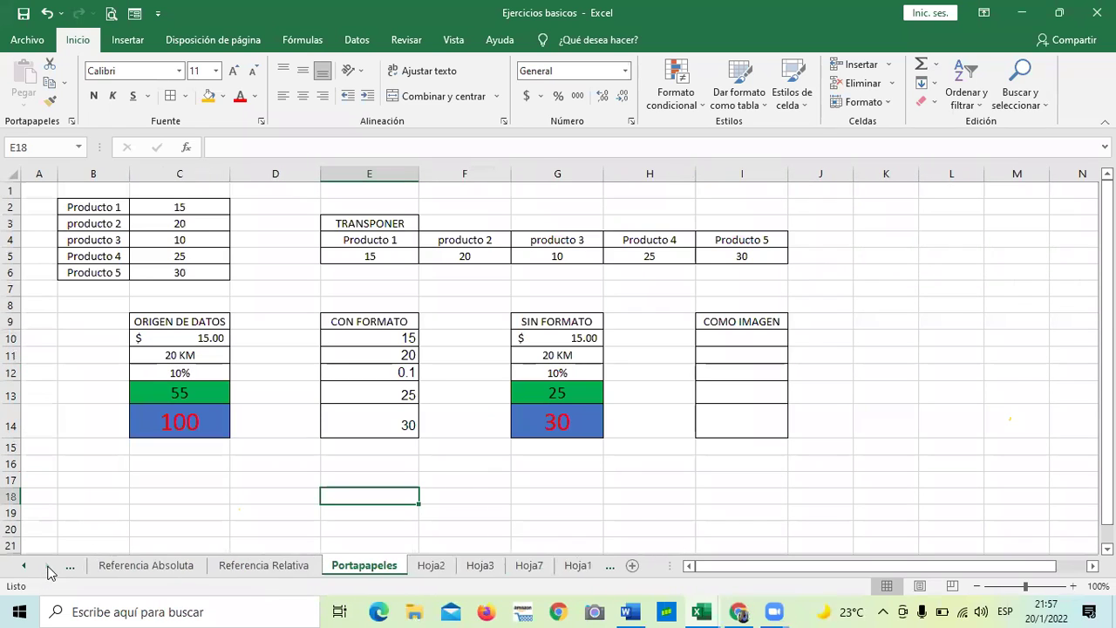
pyautogui.click(433, 566)
pyautogui.click(473, 568)
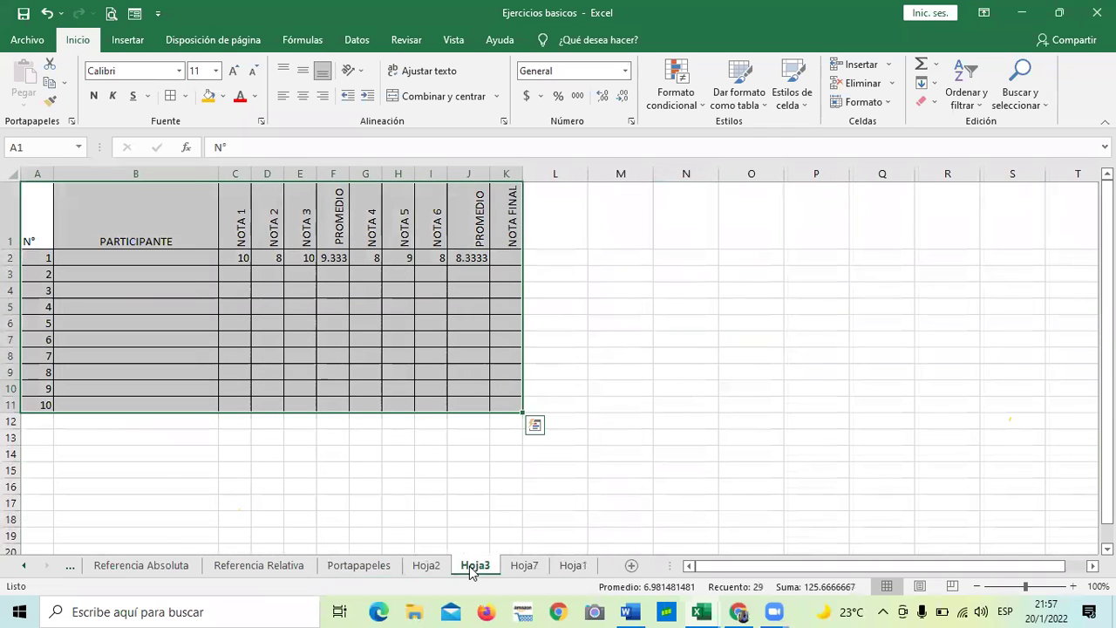
pyautogui.click(525, 566)
pyautogui.click(572, 566)
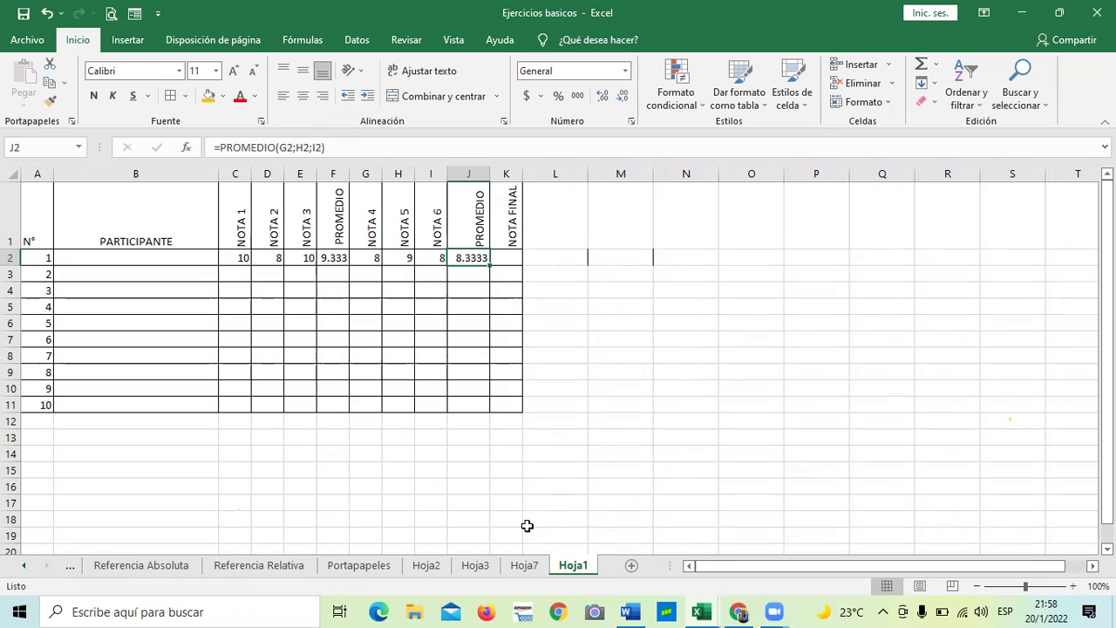
# Return to the Función HORA sheet and go over the sheets again up to Referencia Relativa.
pyautogui.click(23, 566)
pyautogui.click(24, 567)
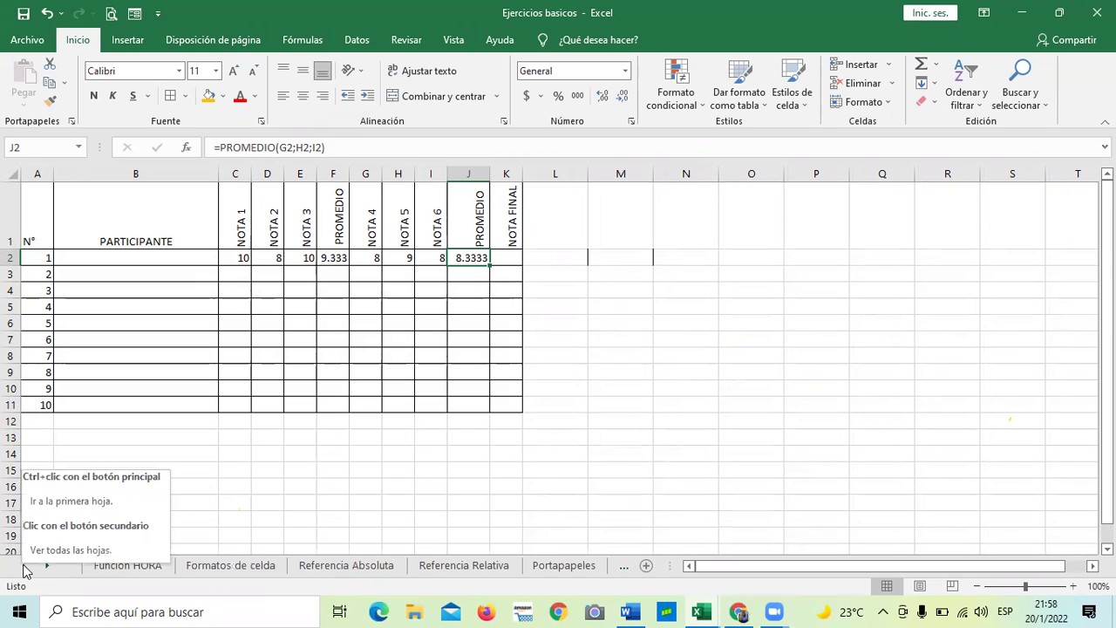
pyautogui.click(122, 566)
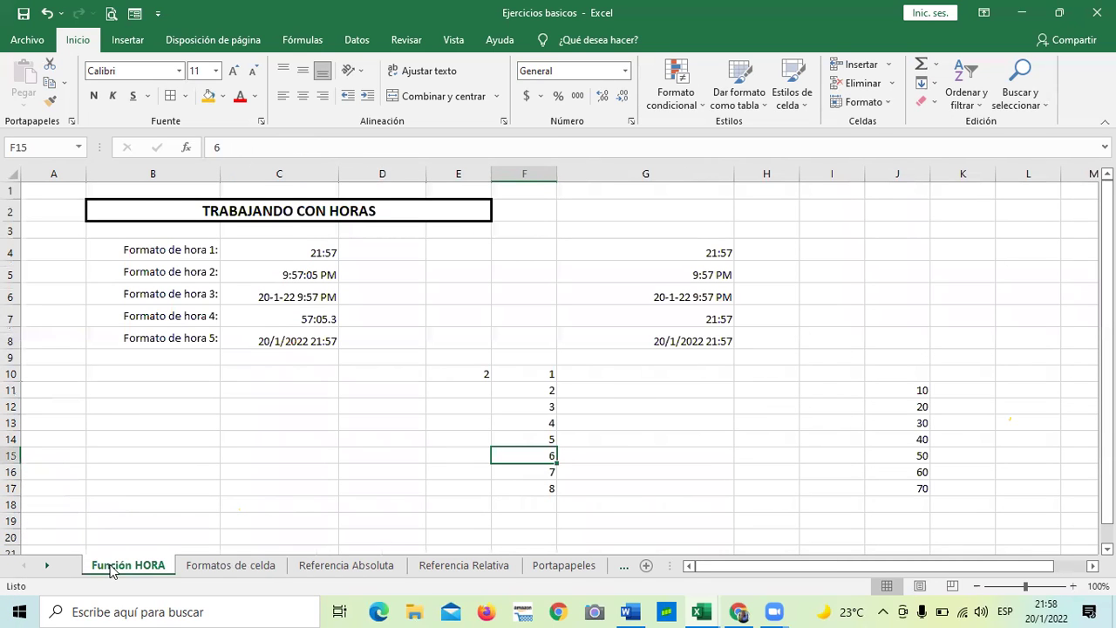
pyautogui.click(205, 565)
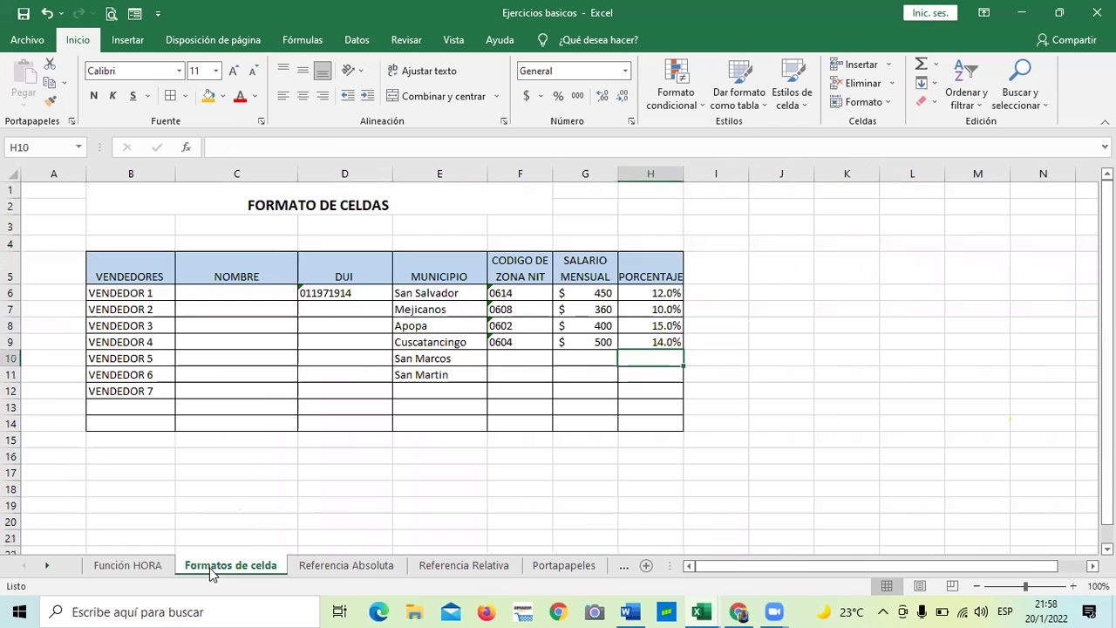
pyautogui.click(322, 566)
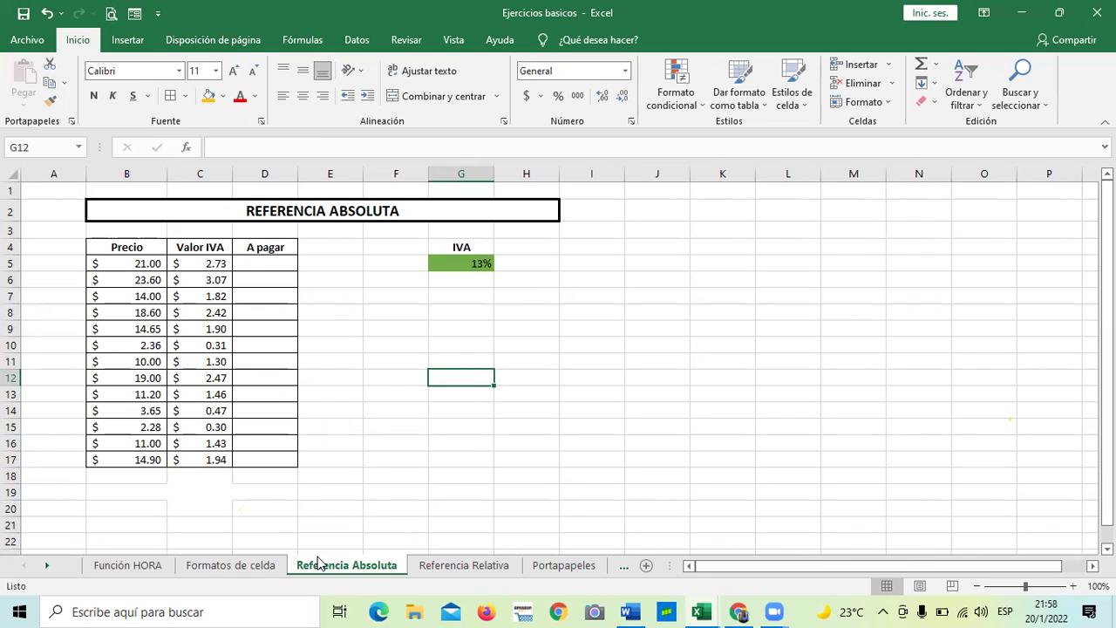
pyautogui.click(456, 569)
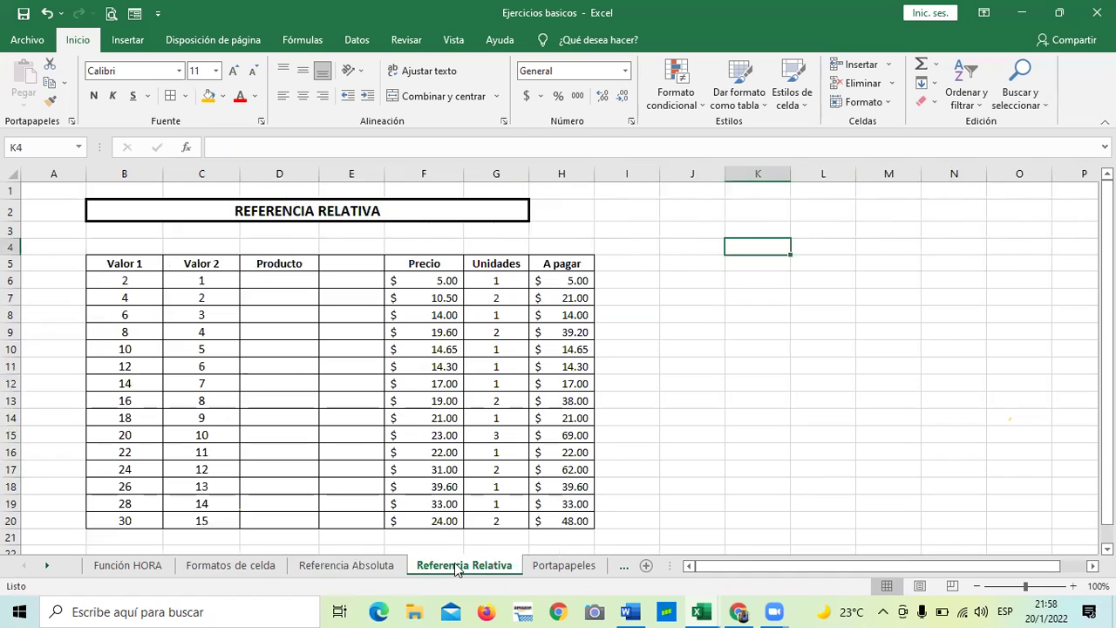
# Examine the Portapapeles sheet and the grade tables on Hoja2, Hoja3, Hoja7 and Hoja1, deselecting the tables' cells.
pyautogui.click(45, 567)
pyautogui.click(45, 567)
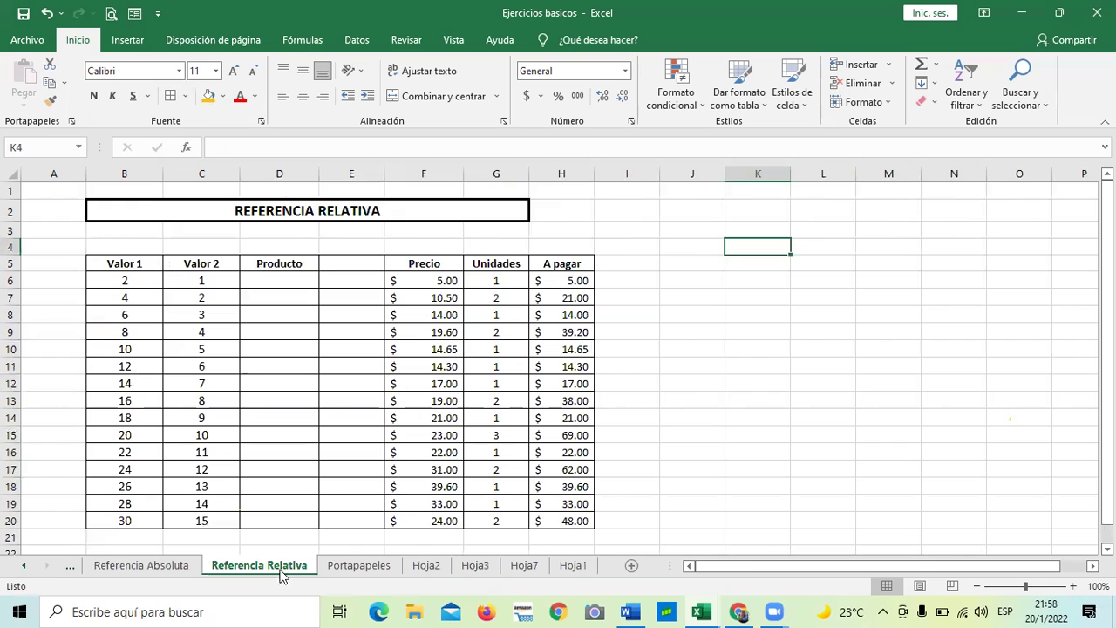
pyautogui.click(362, 569)
pyautogui.click(427, 566)
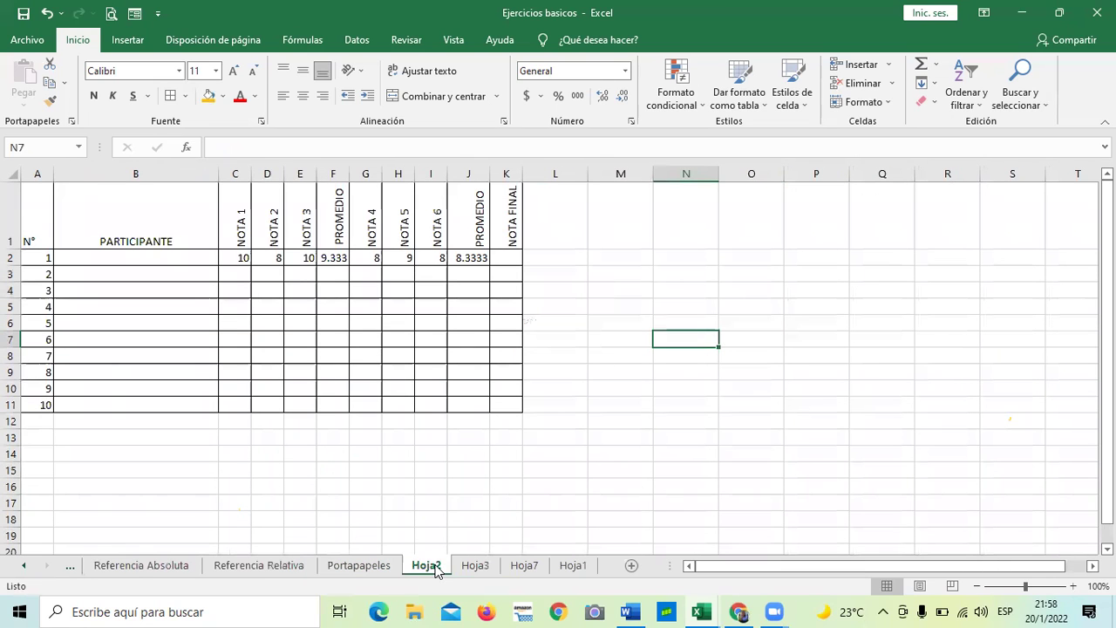
pyautogui.click(576, 320)
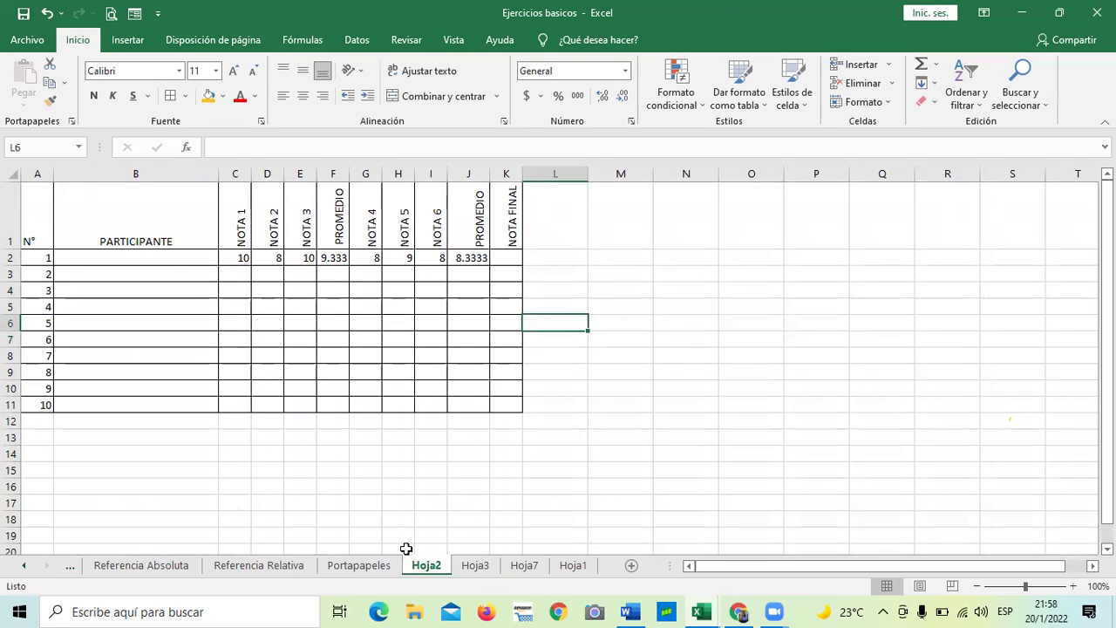
pyautogui.click(474, 566)
pyautogui.click(601, 453)
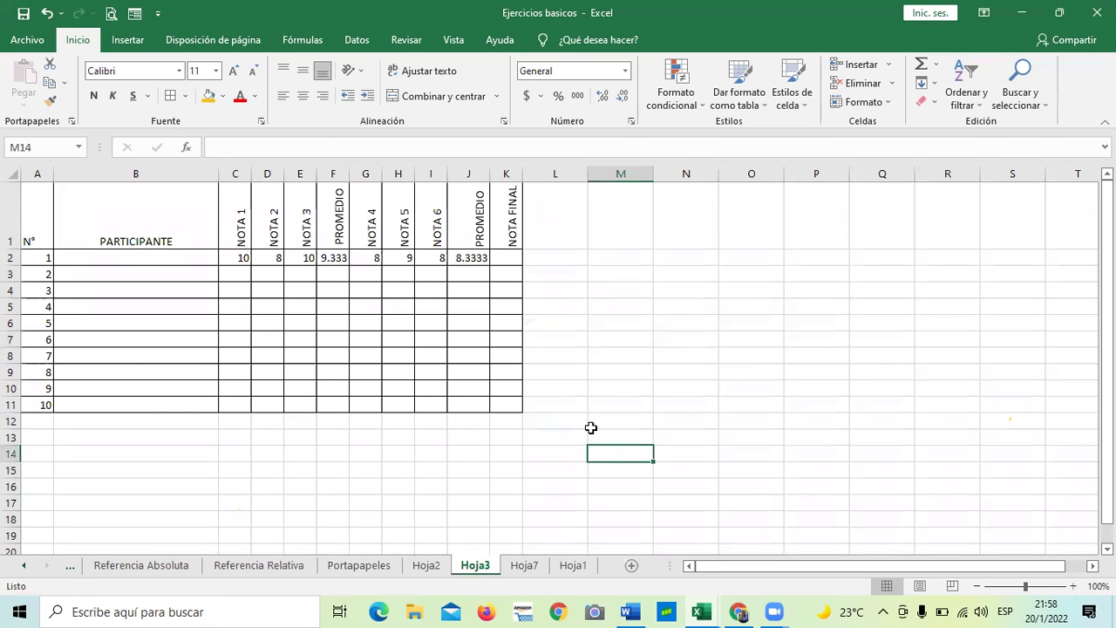
pyautogui.click(524, 566)
pyautogui.click(574, 566)
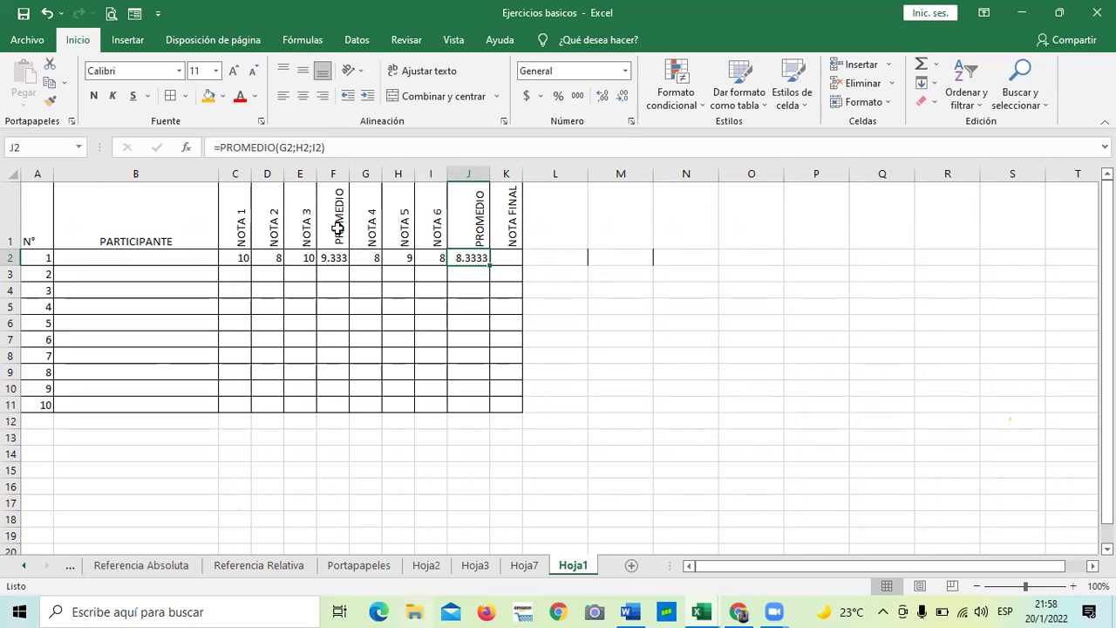
pyautogui.click(542, 474)
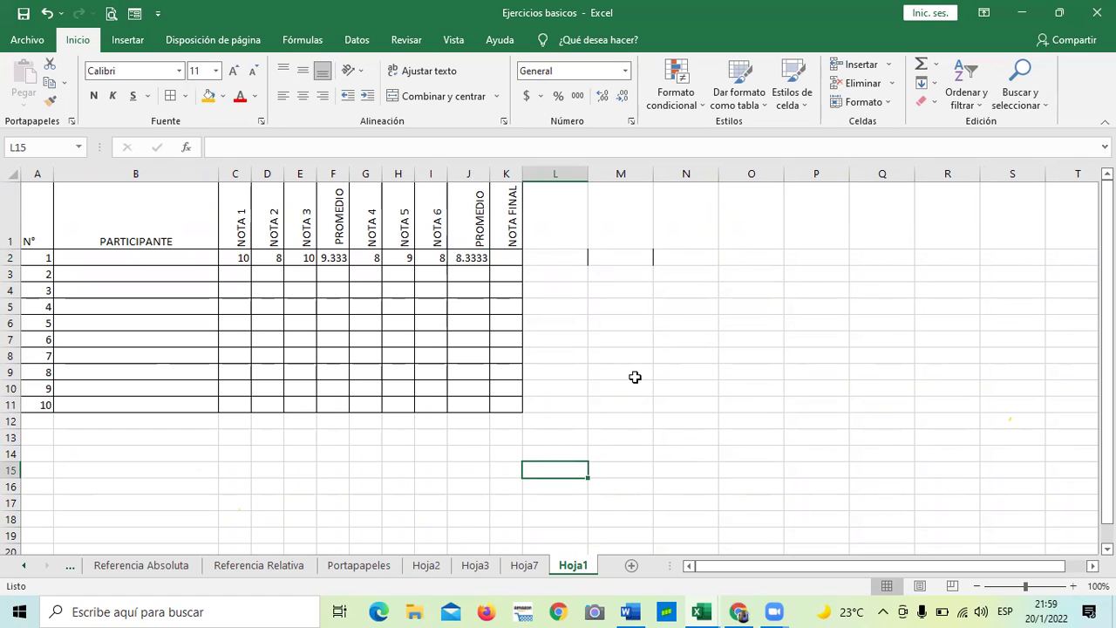
# Go back through the sheets from Hoja7 to Portapapeles and reopen the Referencia Relativa sheet.
pyautogui.click(524, 567)
pyautogui.click(477, 567)
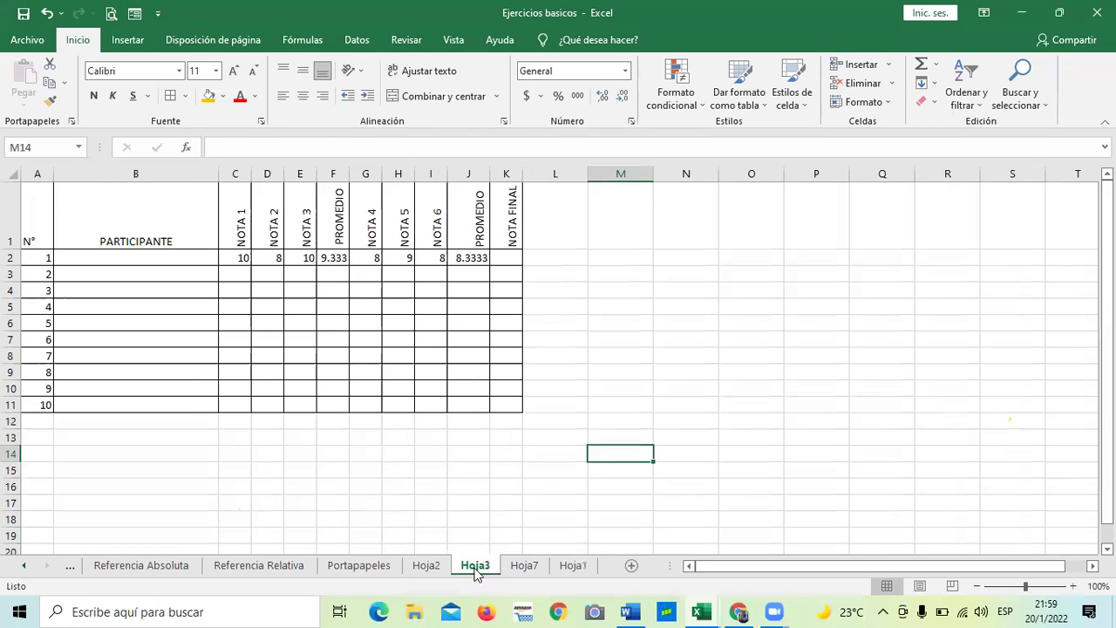
pyautogui.click(426, 567)
pyautogui.click(381, 567)
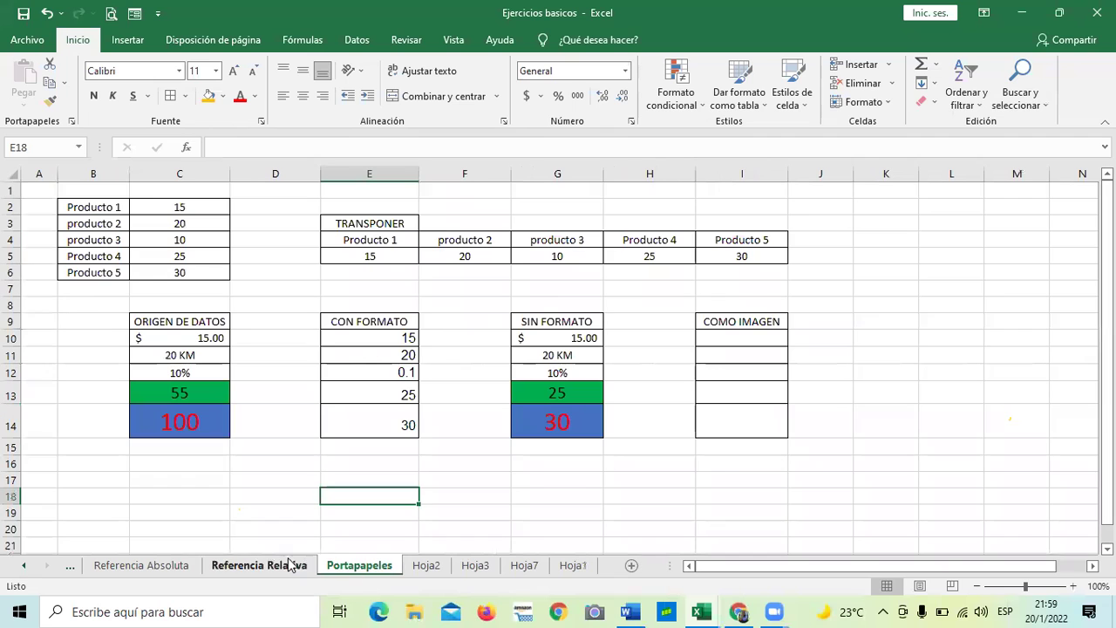
pyautogui.click(291, 566)
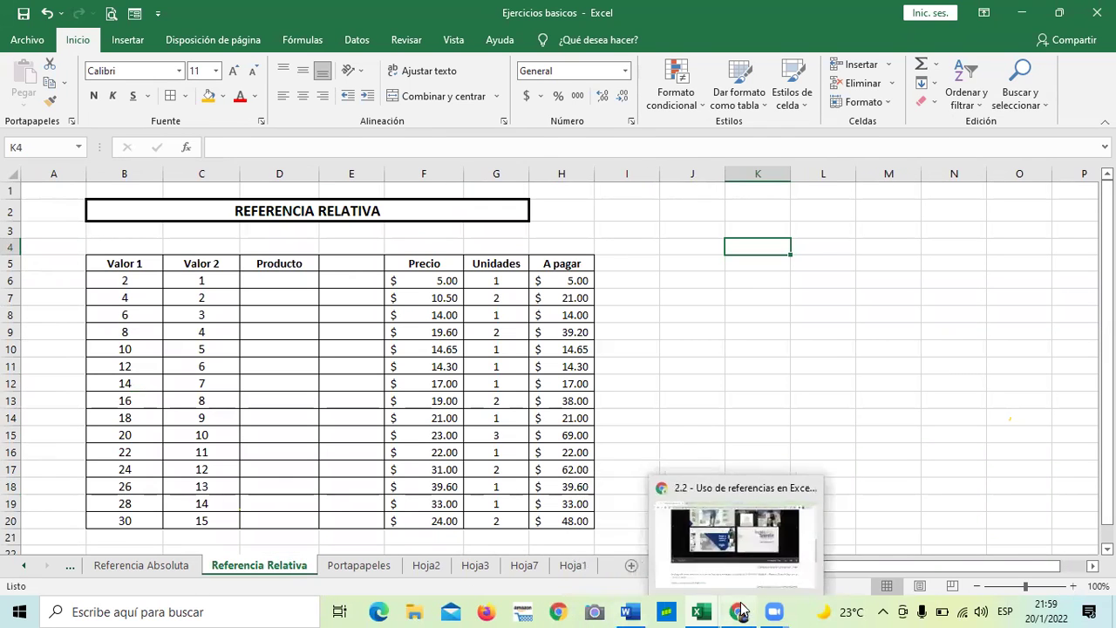
# Switch to the course page in Chrome and look over lesson 2.2, Uso de referencias en Excel, including its practice template section.
pyautogui.click(742, 579)
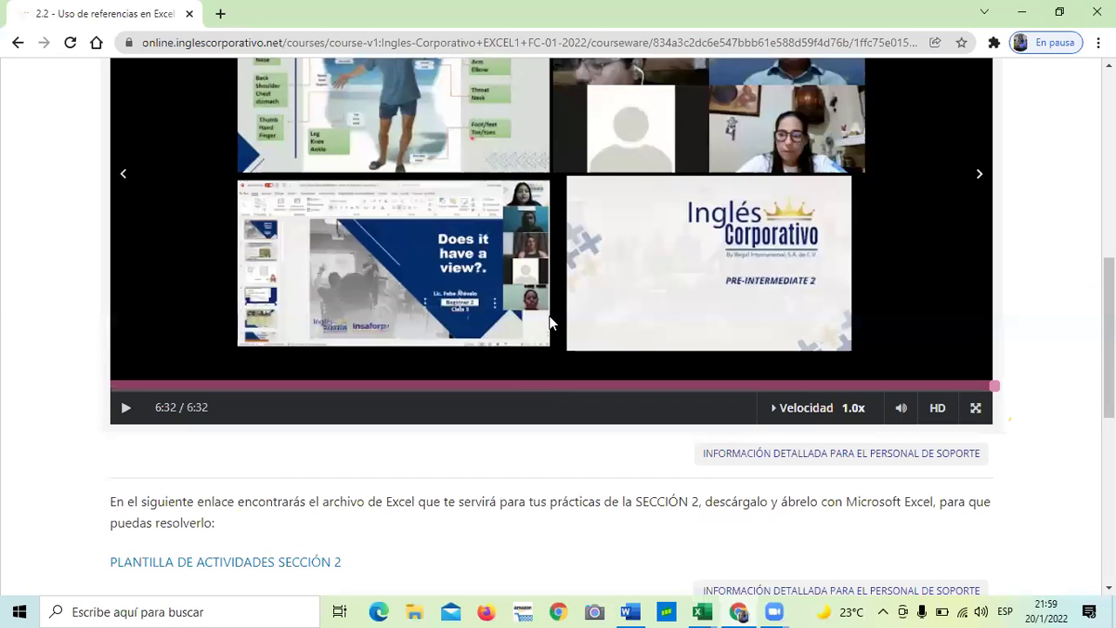
pyautogui.scroll(3, 396, 433)
pyautogui.scroll(2, 396, 434)
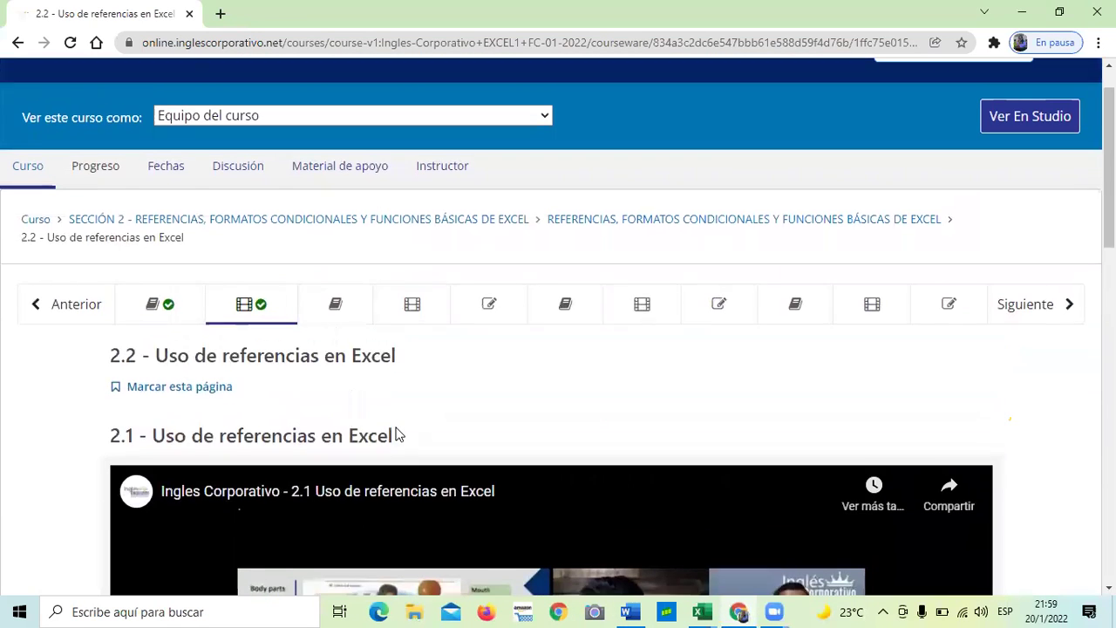
pyautogui.scroll(-3, 407, 423)
pyautogui.scroll(-5, 407, 421)
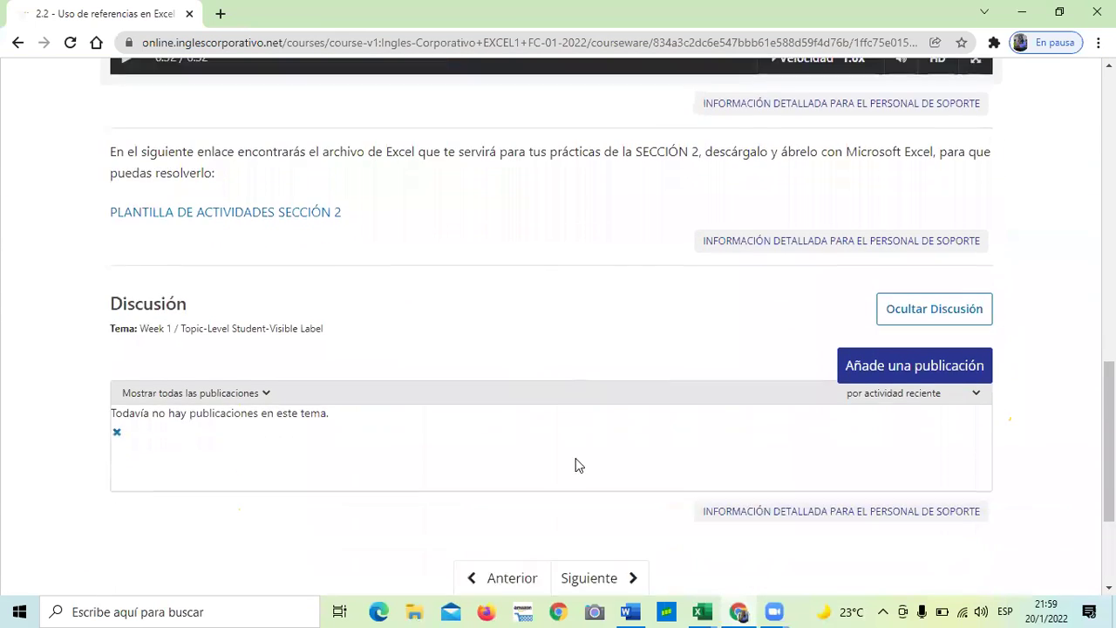
# Advance to lesson 2.3, Objetivo de la lección, and read its objective and the Formato condicional overview.
pyautogui.scroll(-1, 575, 464)
pyautogui.click(583, 518)
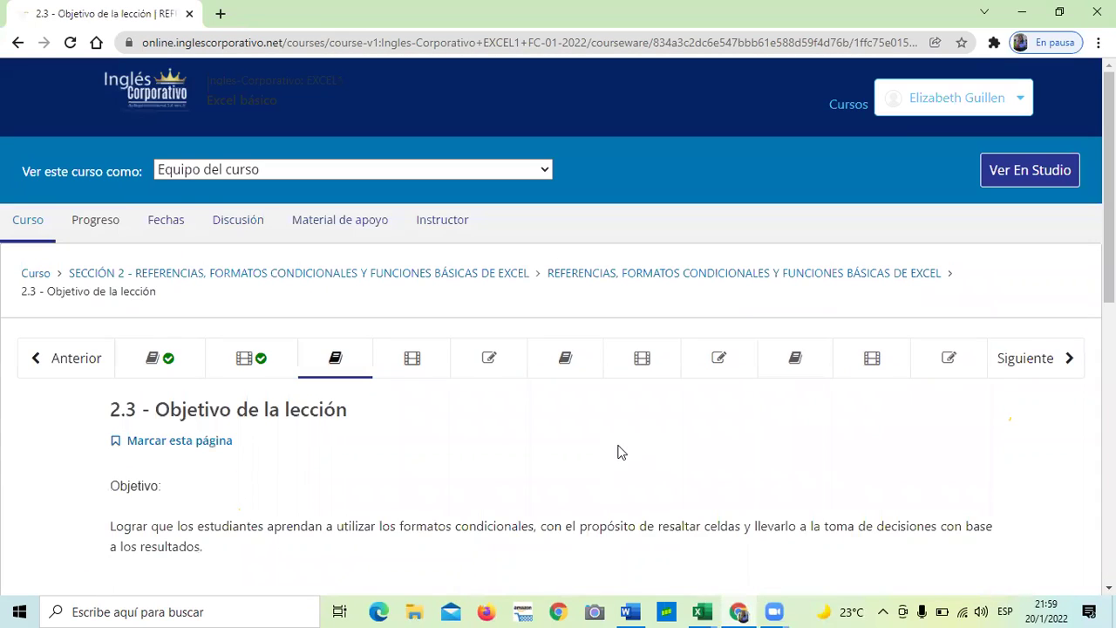
pyautogui.scroll(-3, 617, 451)
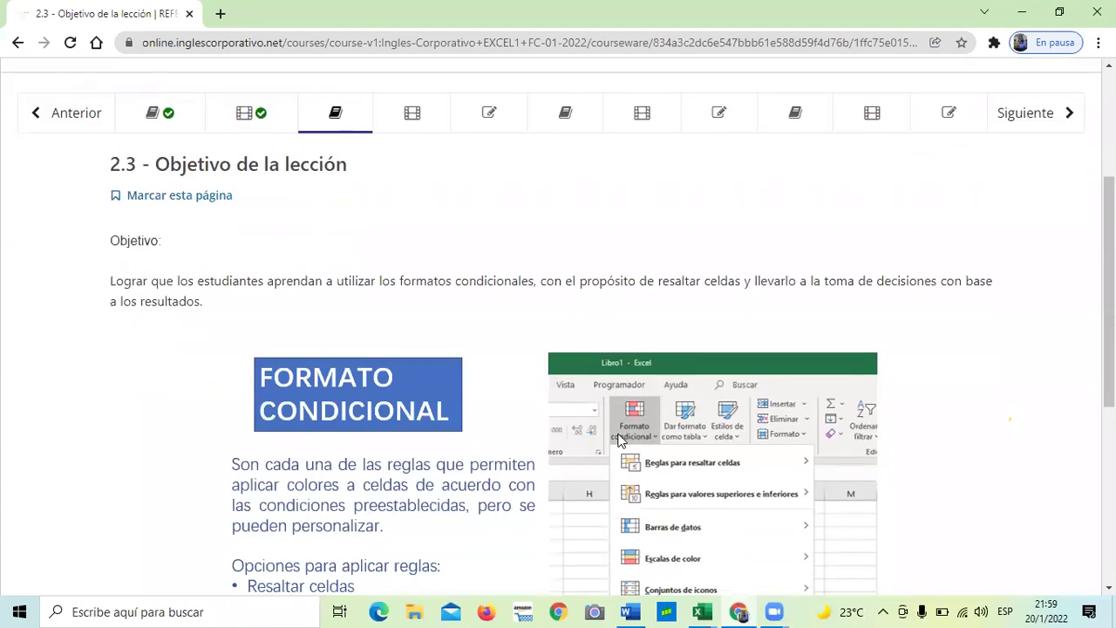
pyautogui.scroll(-2, 618, 441)
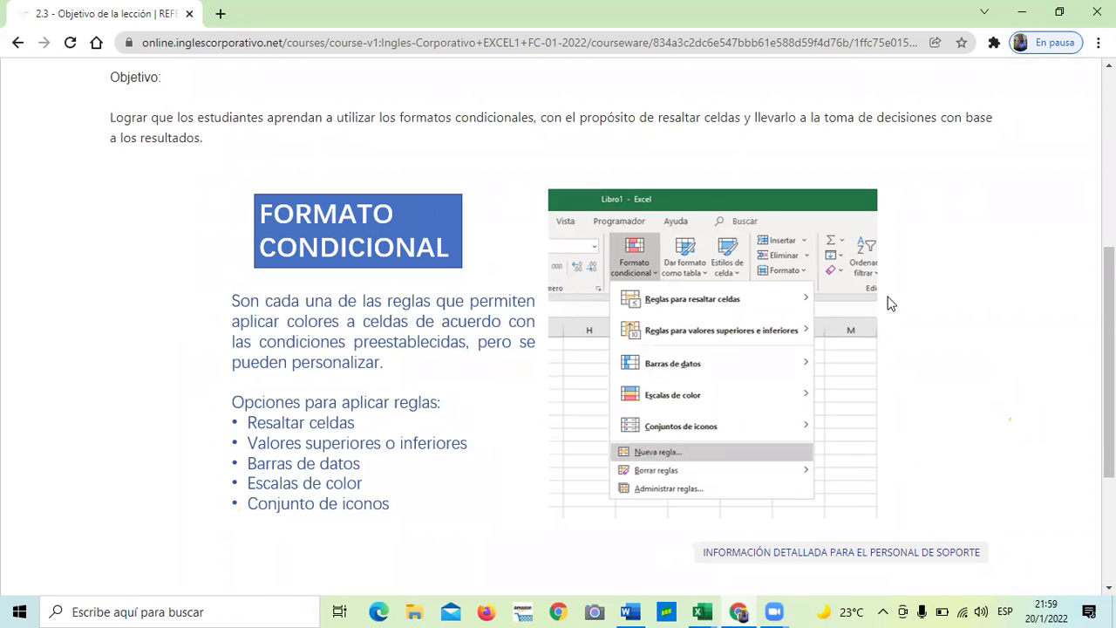
pyautogui.scroll(-1, 951, 321)
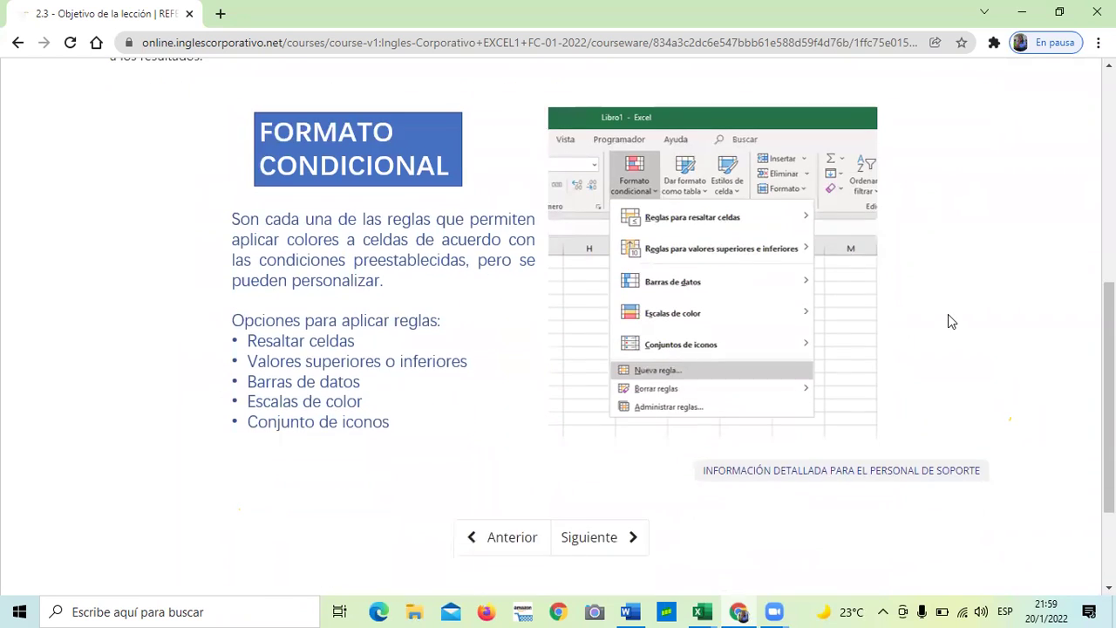
pyautogui.scroll(-1, 951, 321)
pyautogui.scroll(3, 928, 372)
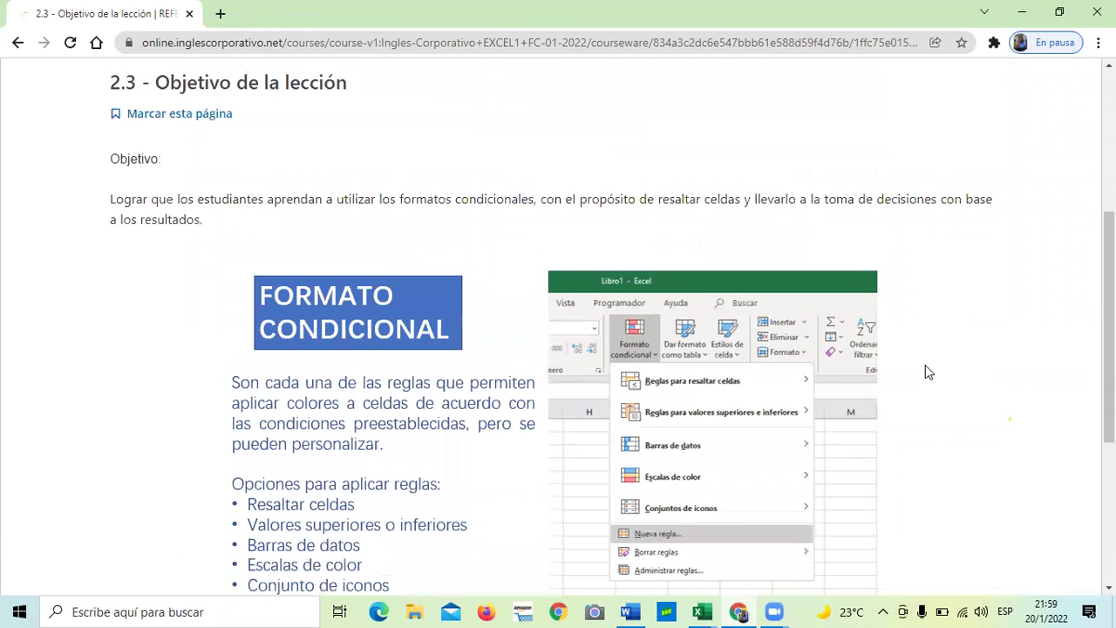